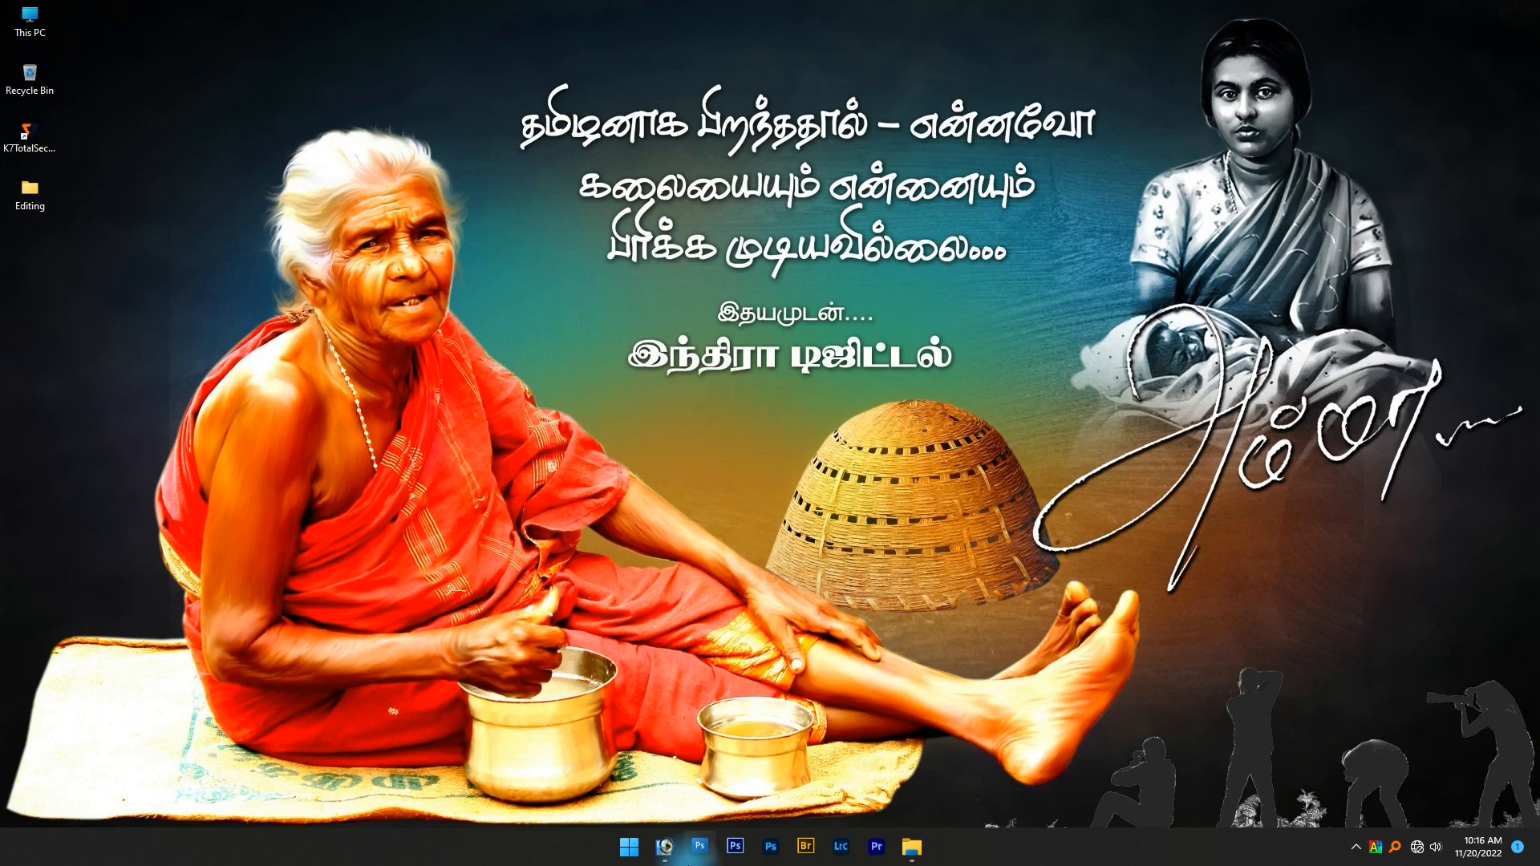
# - Open the DSC_0355 photo from the Editing folder in Photoshop
pyautogui.click(671, 847)
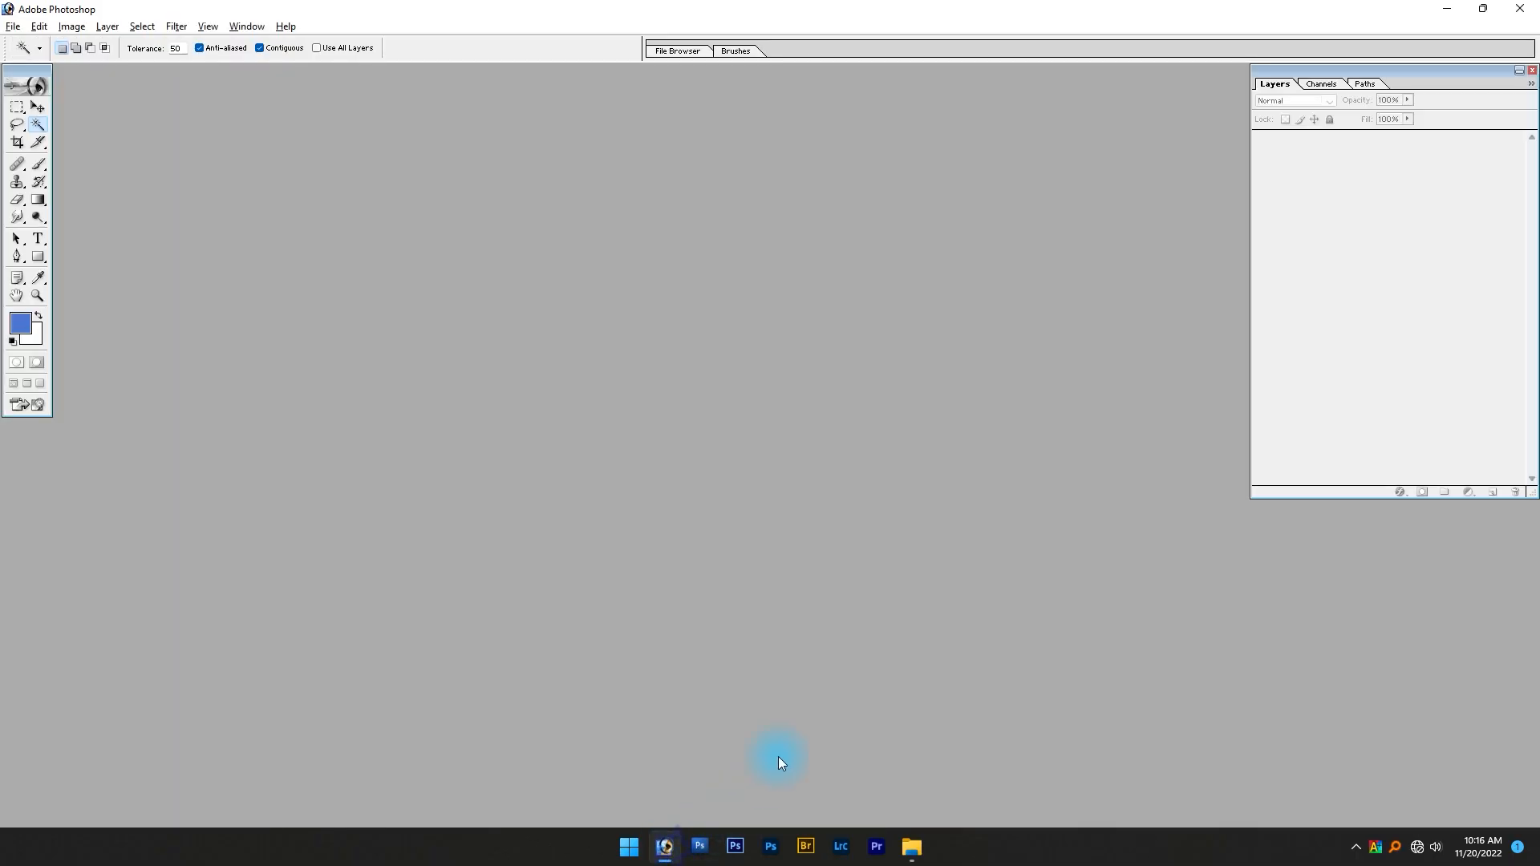
pyautogui.click(912, 847)
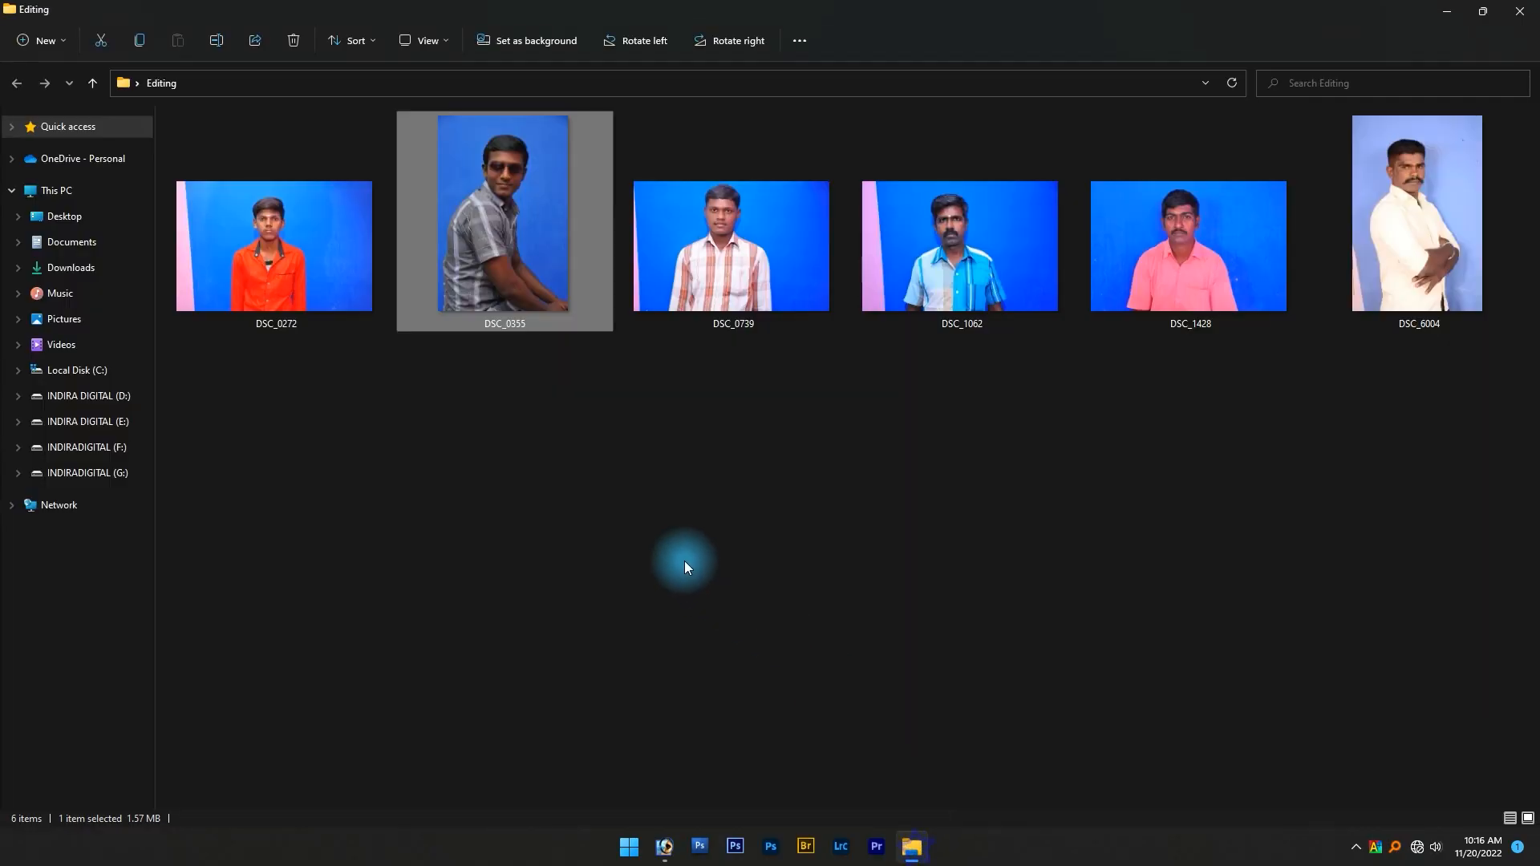
pyautogui.click(1104, 644)
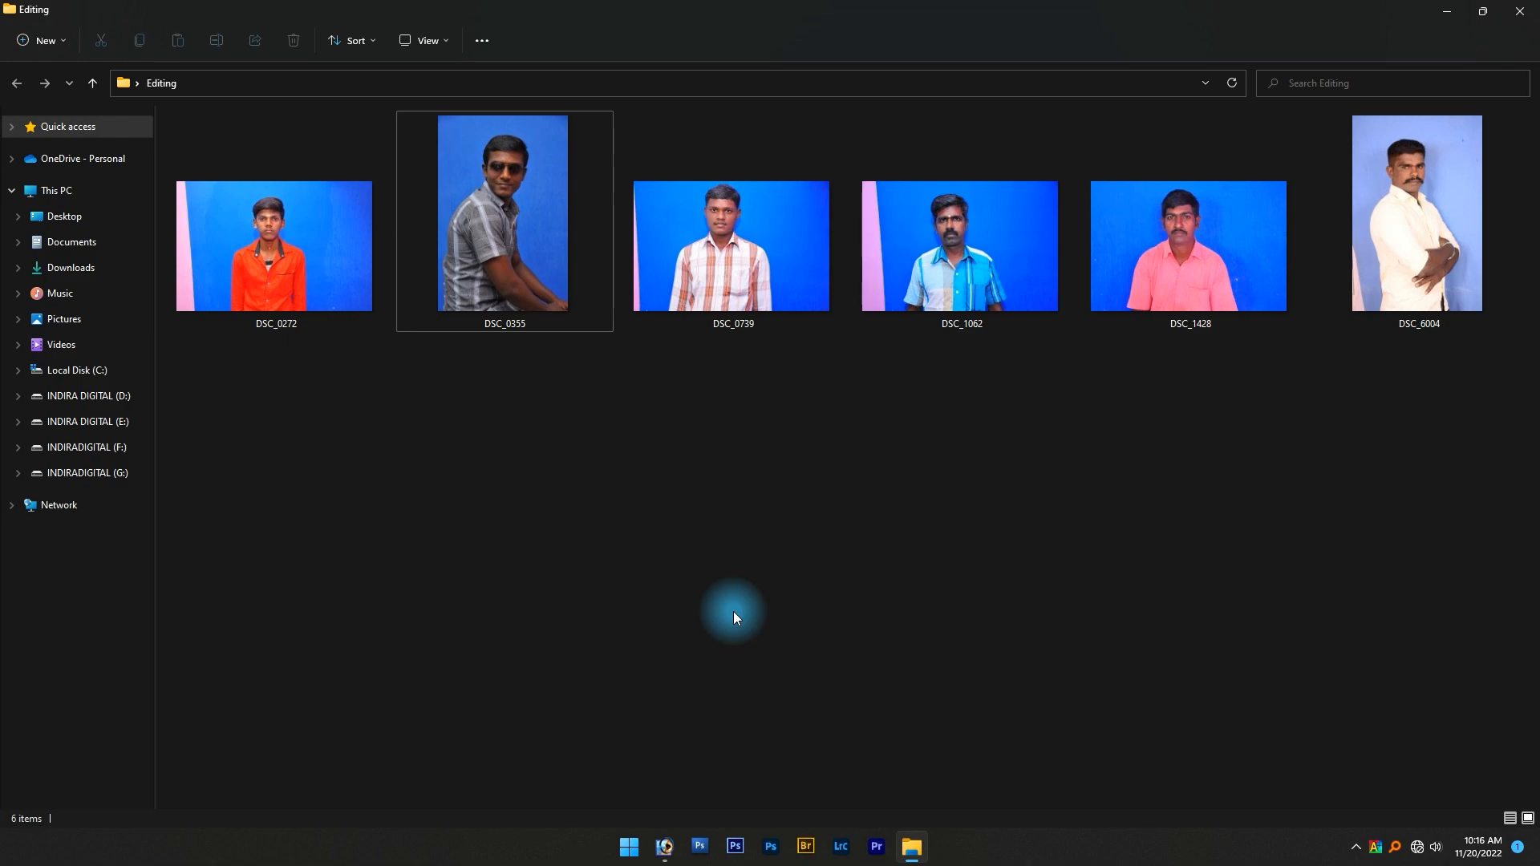
pyautogui.doubleClick(486, 265)
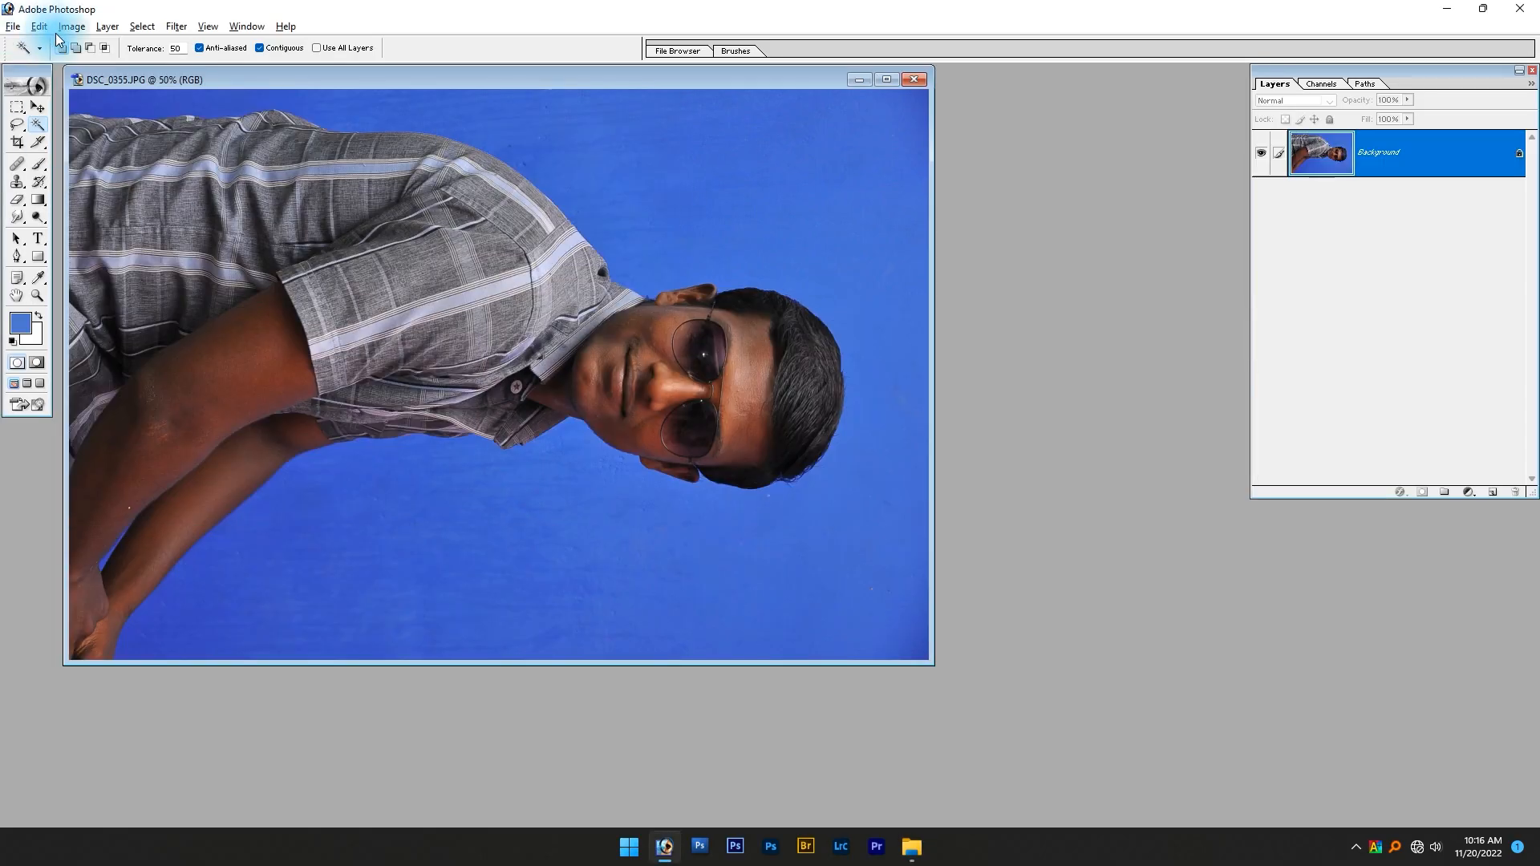
# - Rotate the DSC_0355 canvas 90° CCW and show the whole upright portrait in a maximized window
pyautogui.click(72, 26)
pyautogui.moveTo(132, 190)
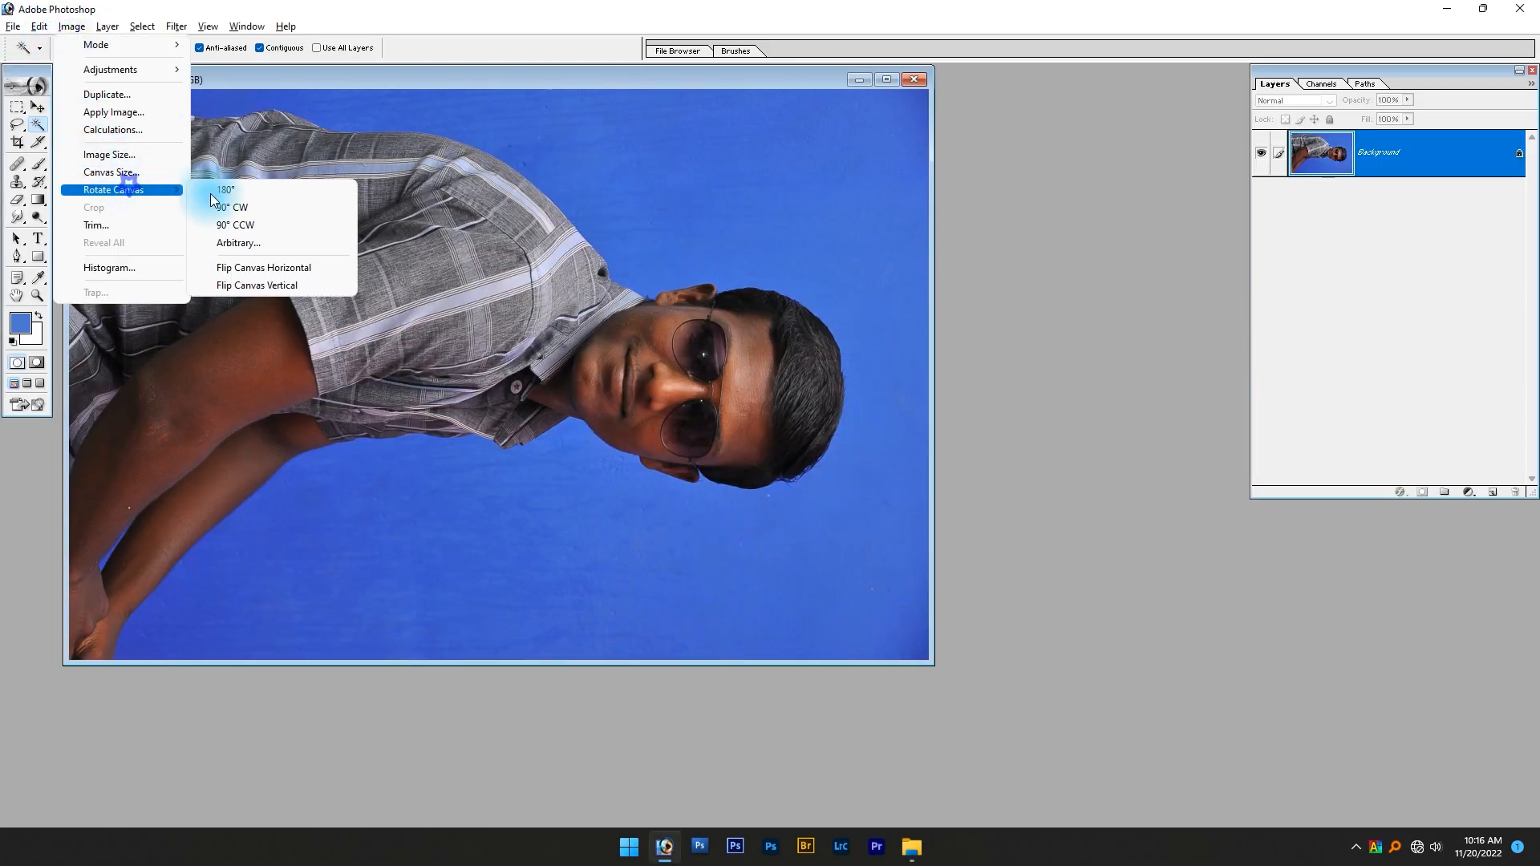
pyautogui.click(257, 225)
pyautogui.click(612, 79)
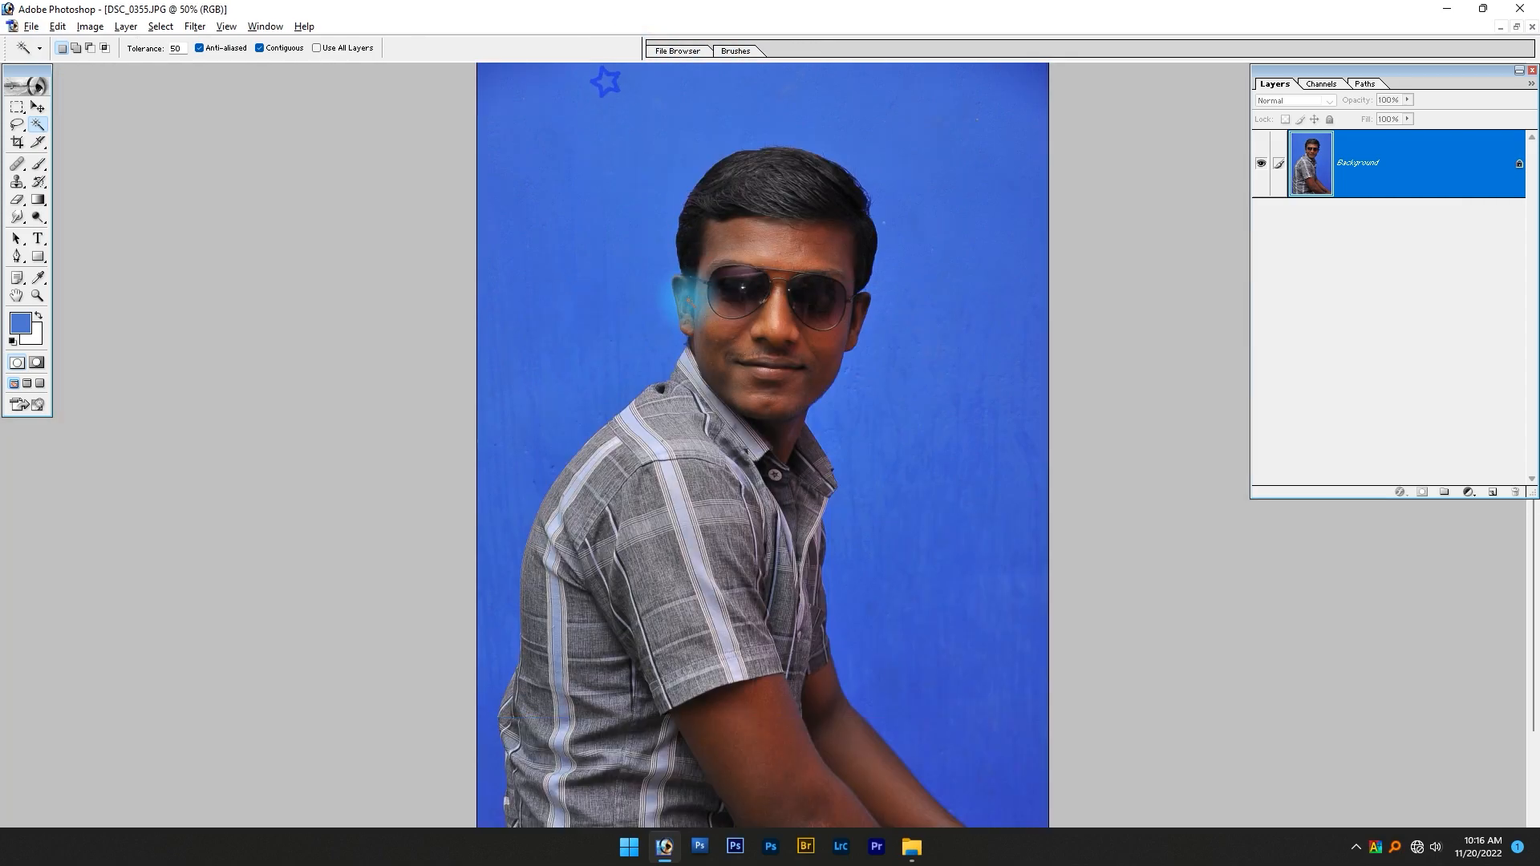
pyautogui.hotkey('ctrl', '0')
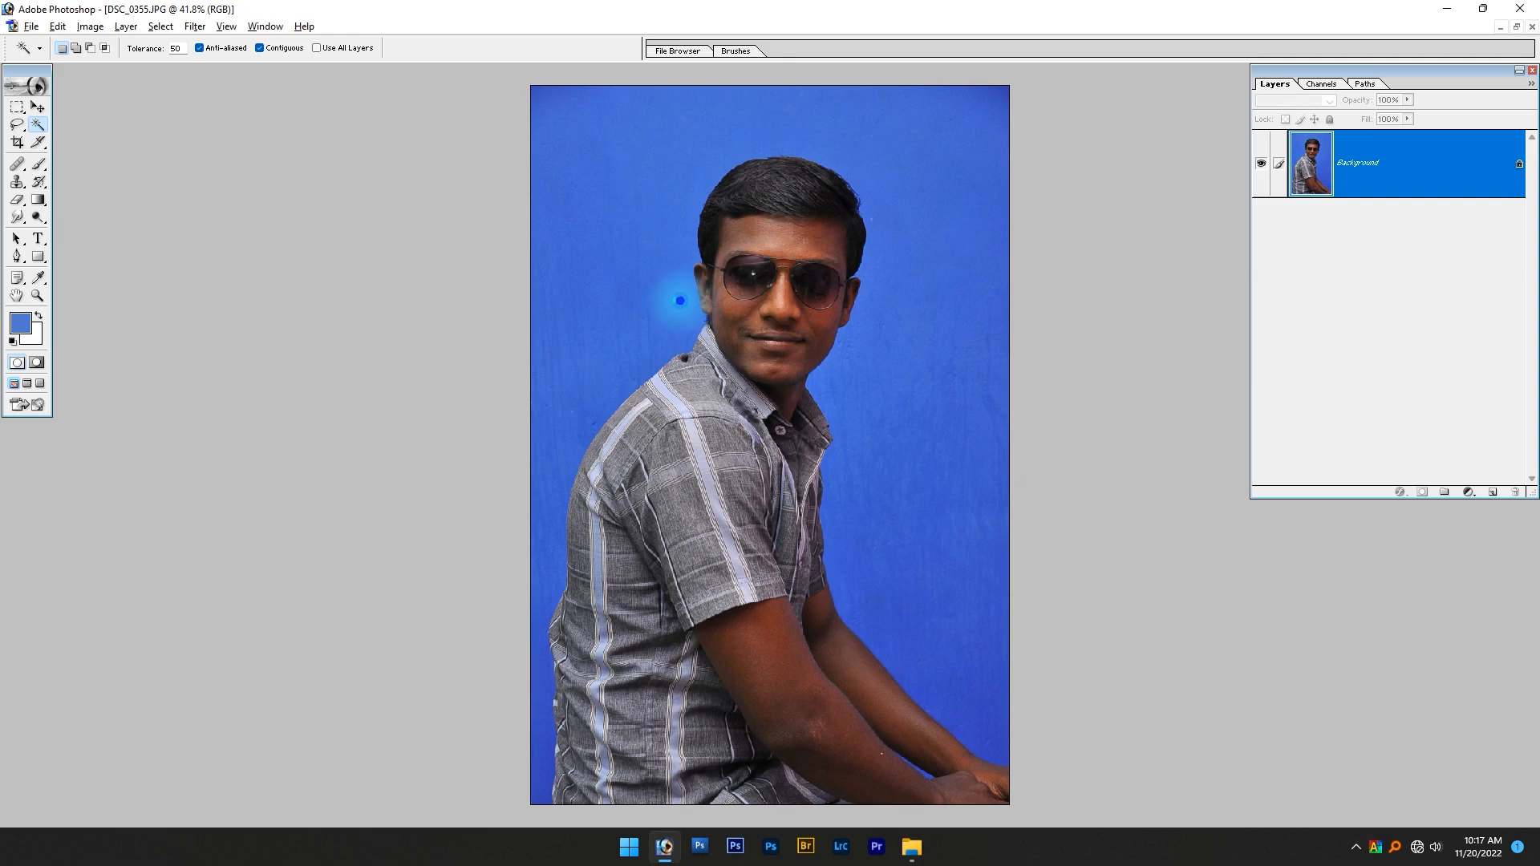
# - Try selecting the blue backdrop with the Magic Wand at tolerance 50 and check the selection edge around face, collar and hair
pyautogui.click(876, 106)
pyautogui.moveTo(876, 105); pyautogui.dragTo(743, 253)
pyautogui.moveTo(340, 595); pyautogui.dragTo(546, 154)
pyautogui.moveTo(427, 716); pyautogui.dragTo(391, 321)
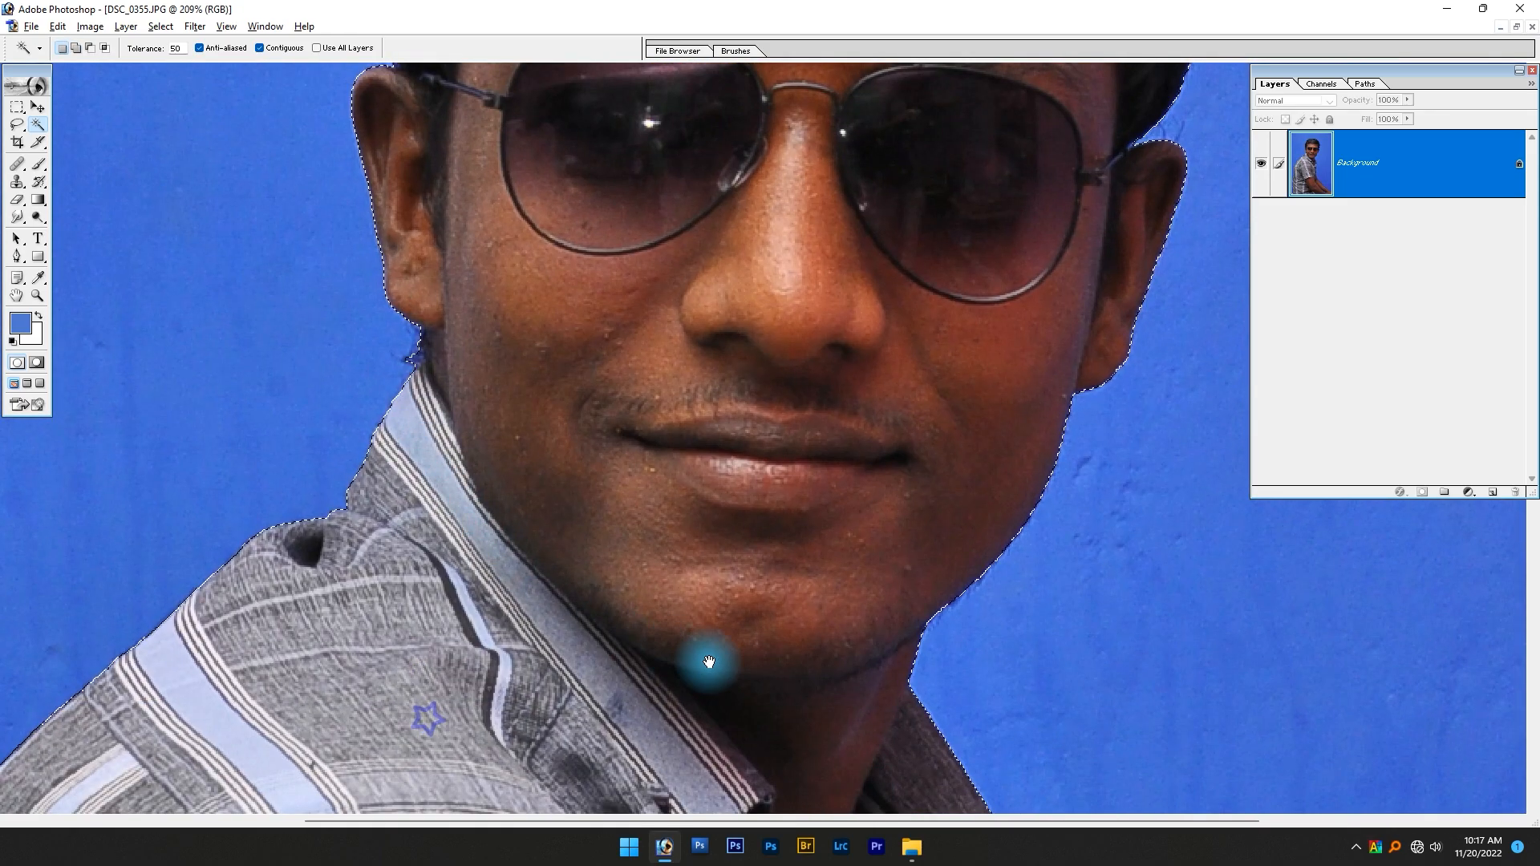
pyautogui.moveTo(709, 664); pyautogui.dragTo(622, 434)
pyautogui.moveTo(843, 339); pyautogui.dragTo(750, 534)
pyautogui.moveTo(749, 402); pyautogui.dragTo(757, 636)
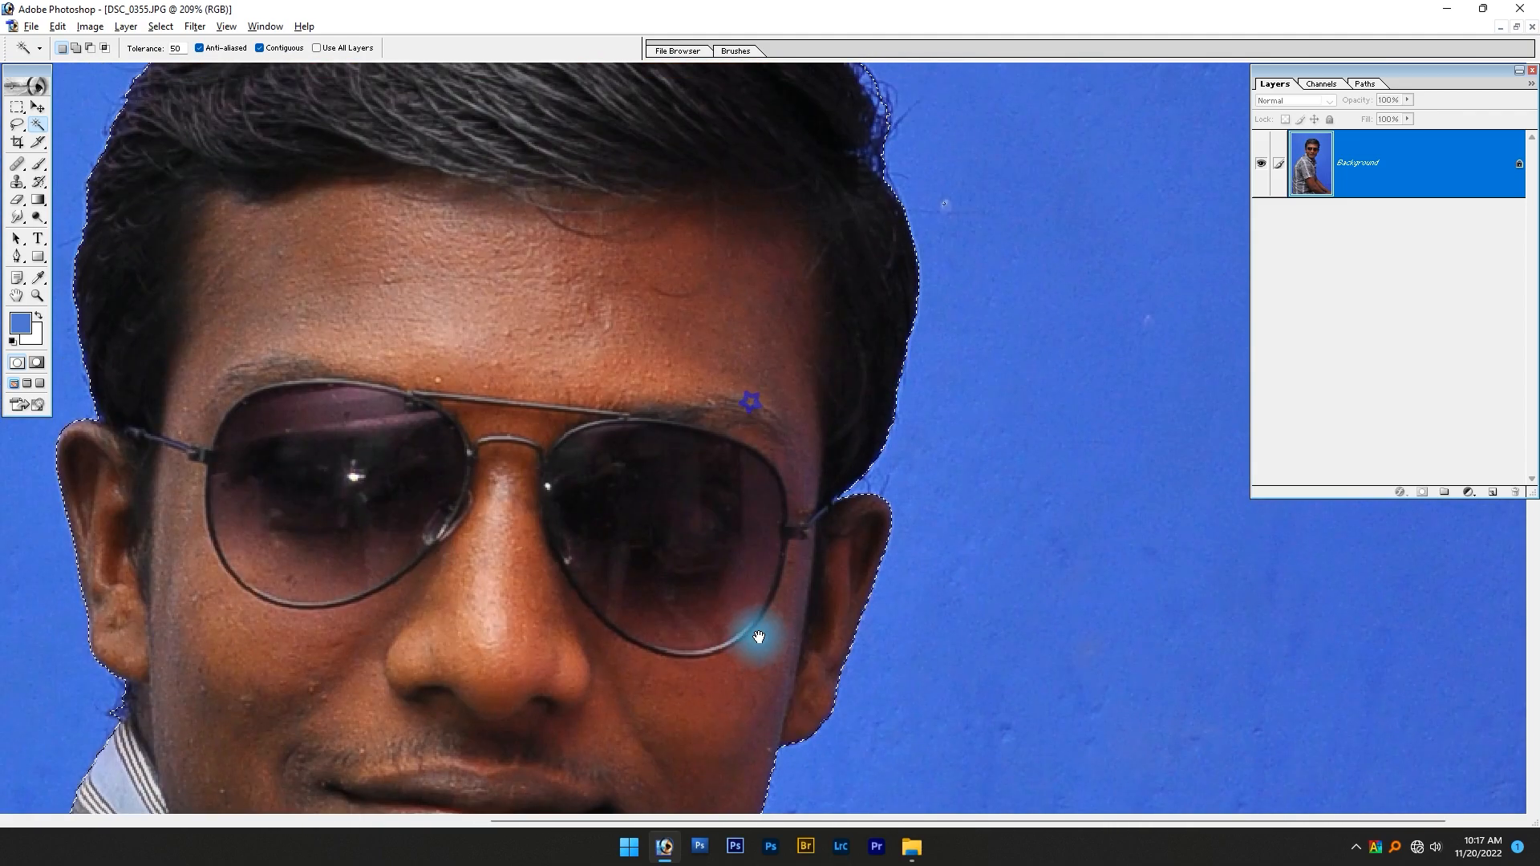
pyautogui.hotkey('ctrl', '0')
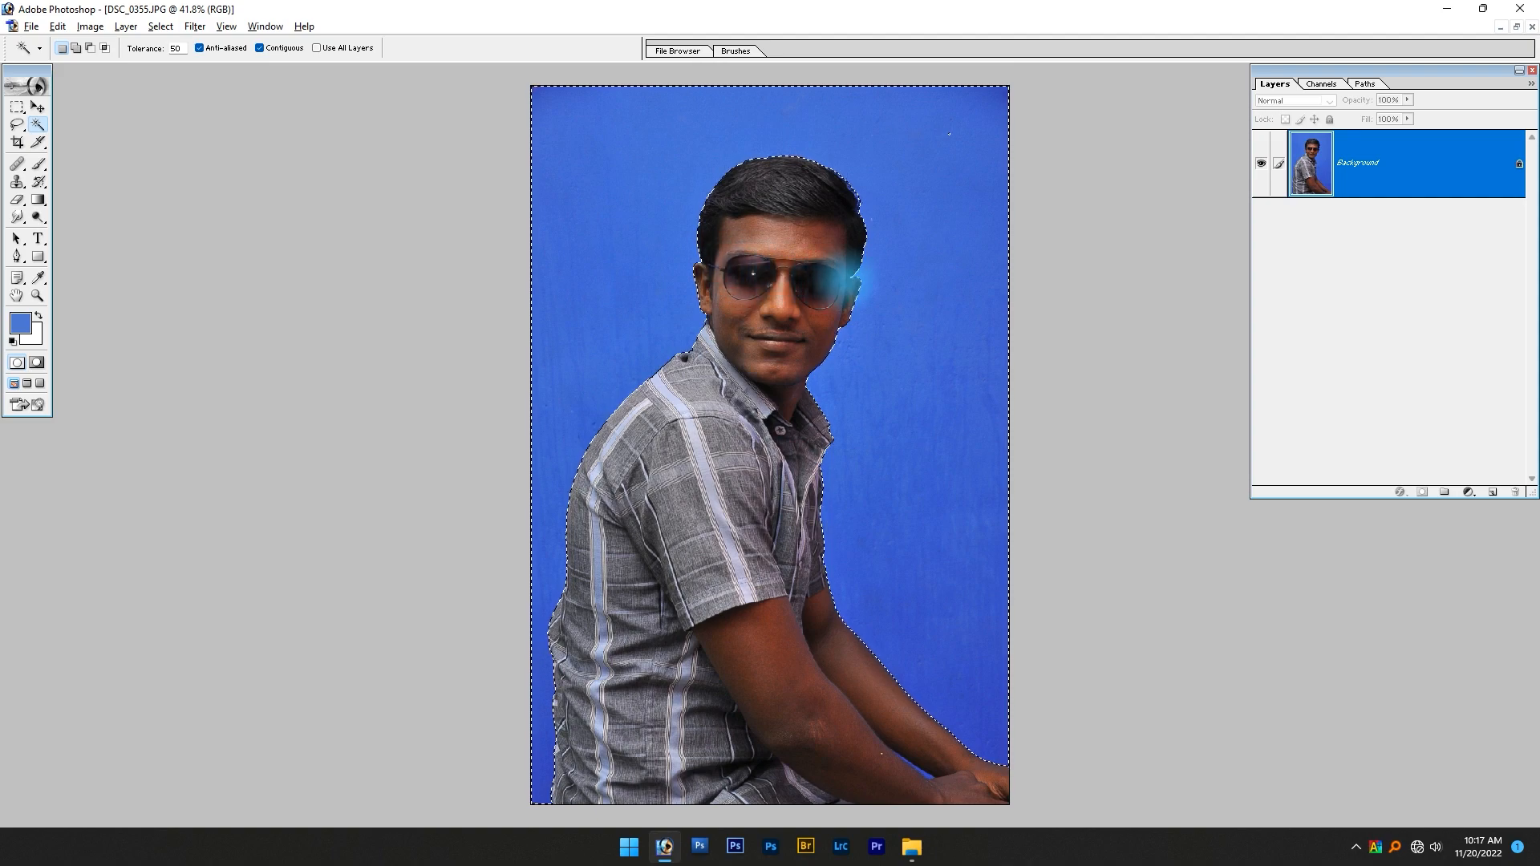
# - Copy the man without the backdrop to a new layer, hide the Background layer and inspect the cutout edge beside the face
pyautogui.hotkey('ctrl', 'j')
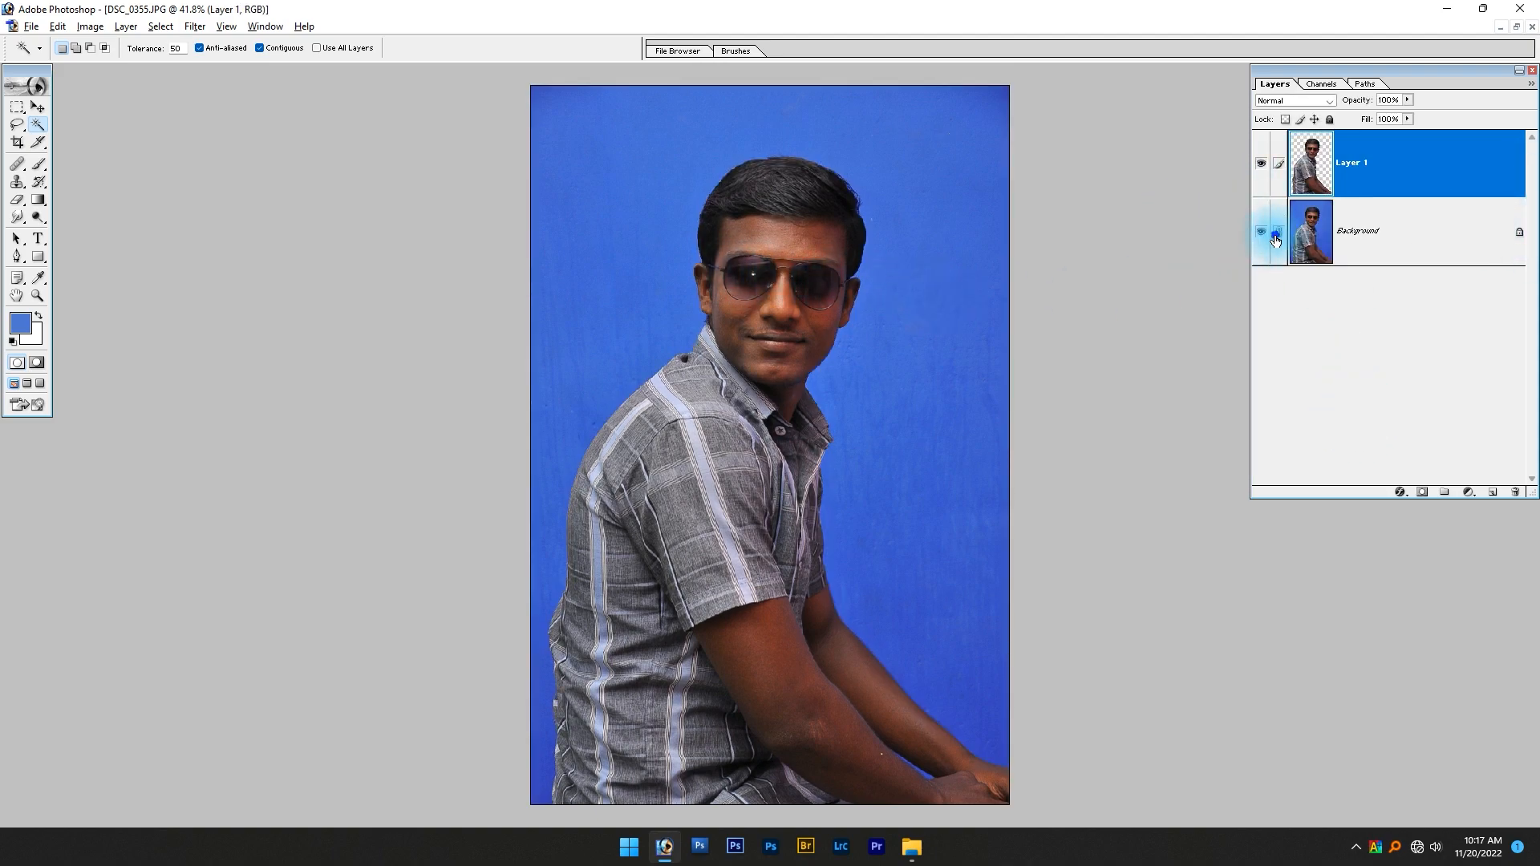
pyautogui.click(1262, 232)
pyautogui.moveTo(872, 189); pyautogui.dragTo(812, 252)
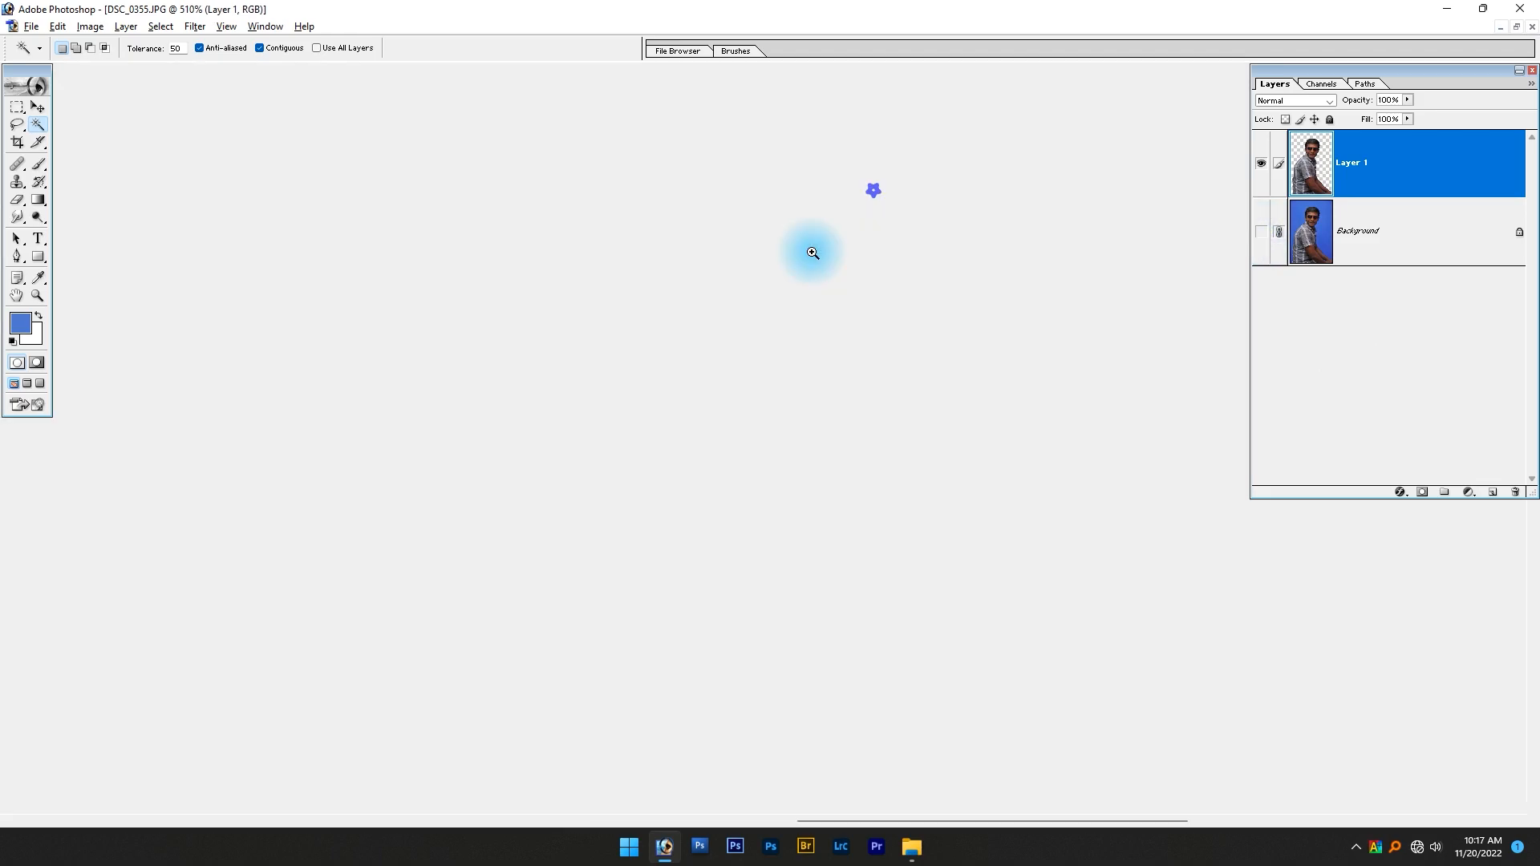
pyautogui.moveTo(954, 533); pyautogui.dragTo(757, 5)
pyautogui.moveTo(771, 585); pyautogui.dragTo(839, 10)
pyautogui.moveTo(732, 715); pyautogui.dragTo(736, 351)
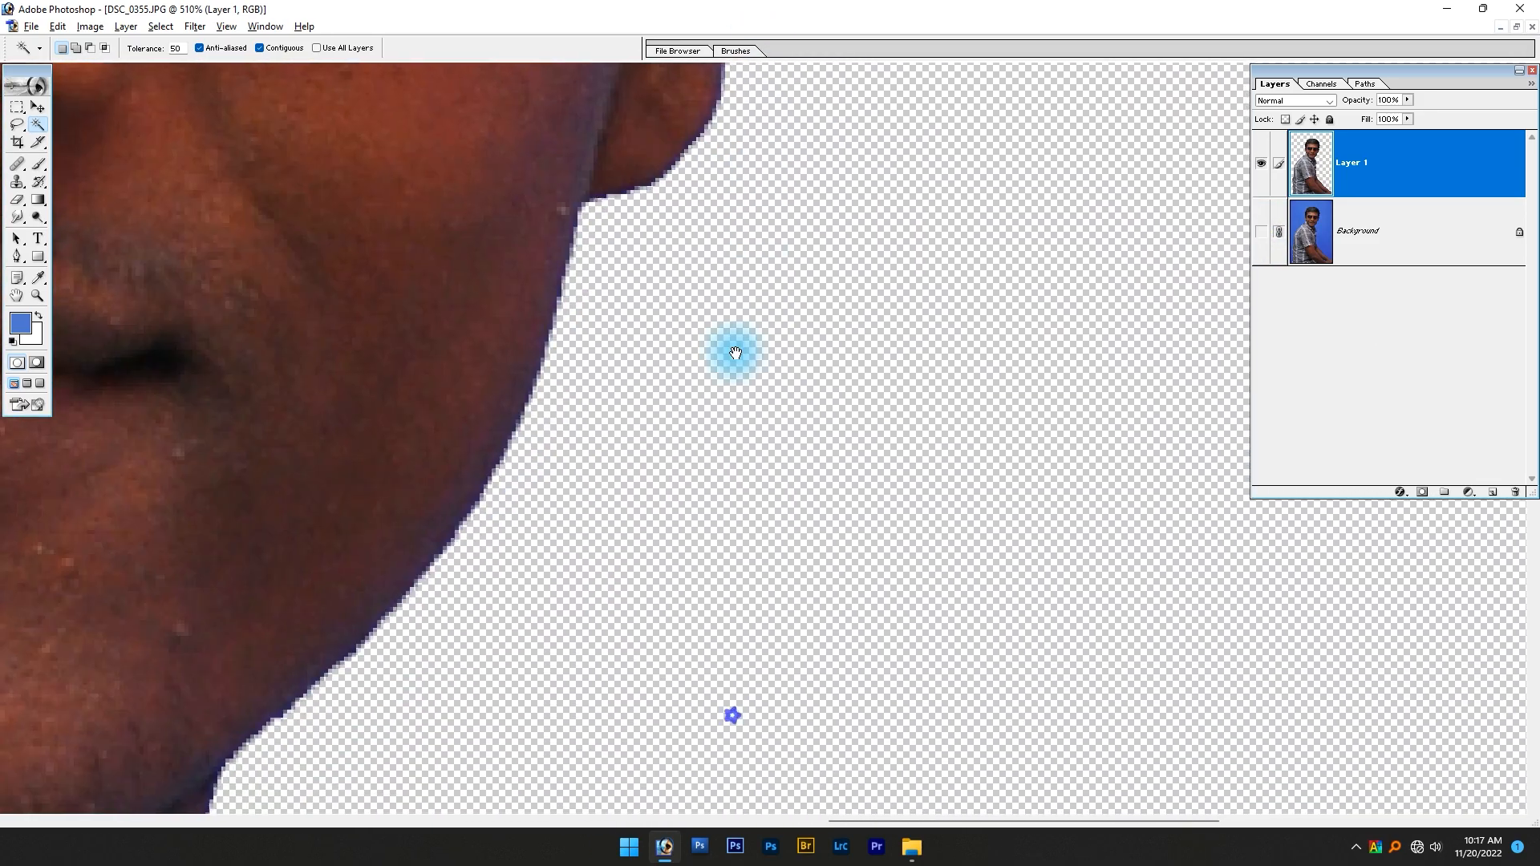
pyautogui.moveTo(600, 602); pyautogui.dragTo(700, 424)
# - Undo the layer copy and the backdrop selection in DSC_0355
pyautogui.hotkey('ctrl', 'alt', 'z')
pyautogui.hotkey('ctrl', 'alt', 'z')
pyautogui.hotkey('ctrl', 'alt', '0')
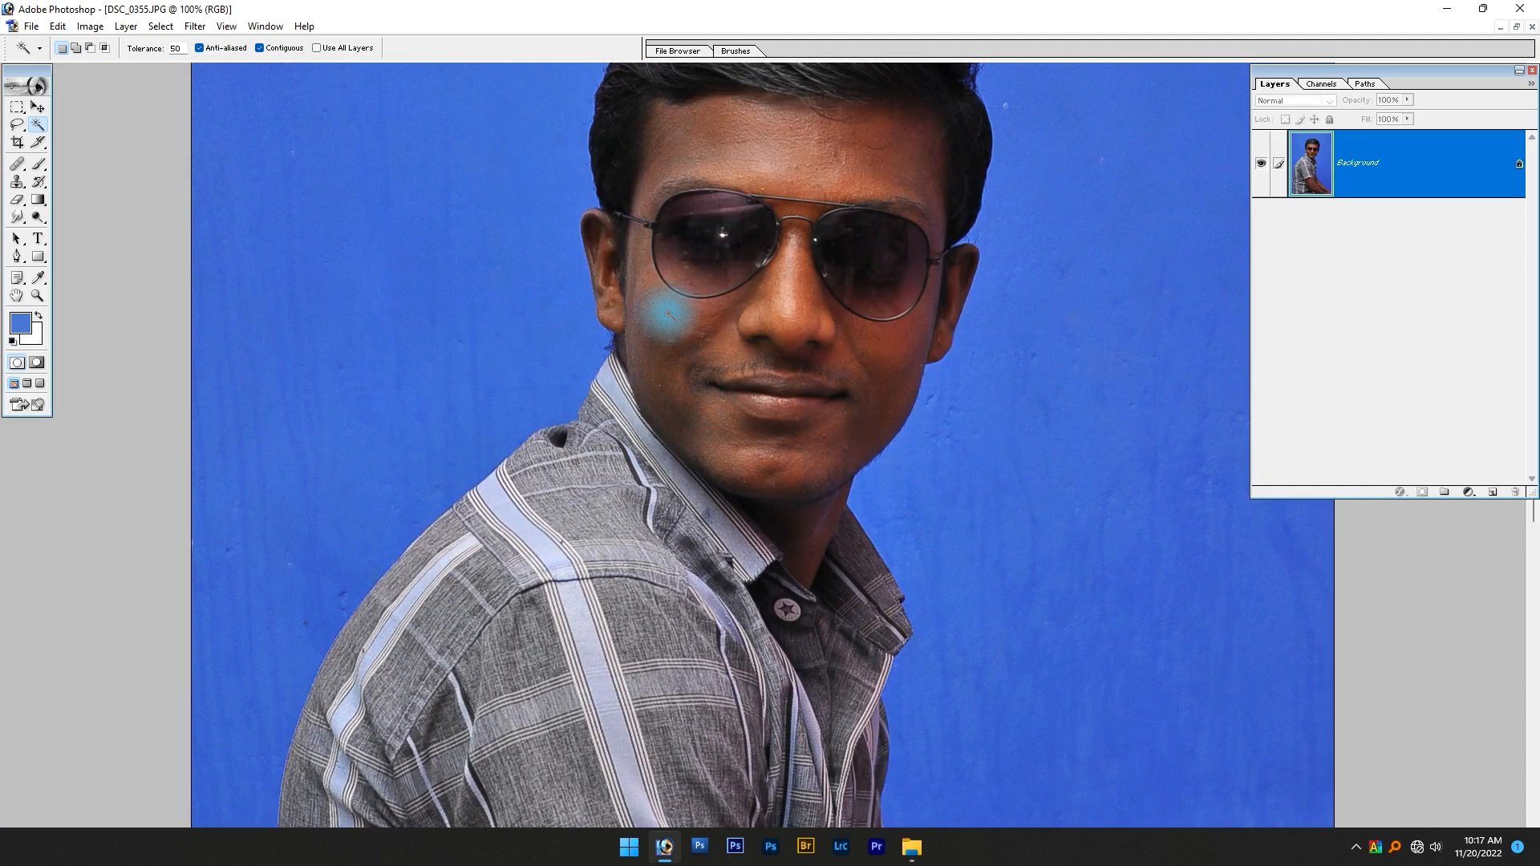
# - Open the DSC_0272 photo from the Editing folder in Photoshop
pyautogui.hotkey('alt', 'Tab')
pyautogui.moveTo(255, 277); pyautogui.dragTo(514, 7)
pyautogui.hotkey('alt', 'Tab')
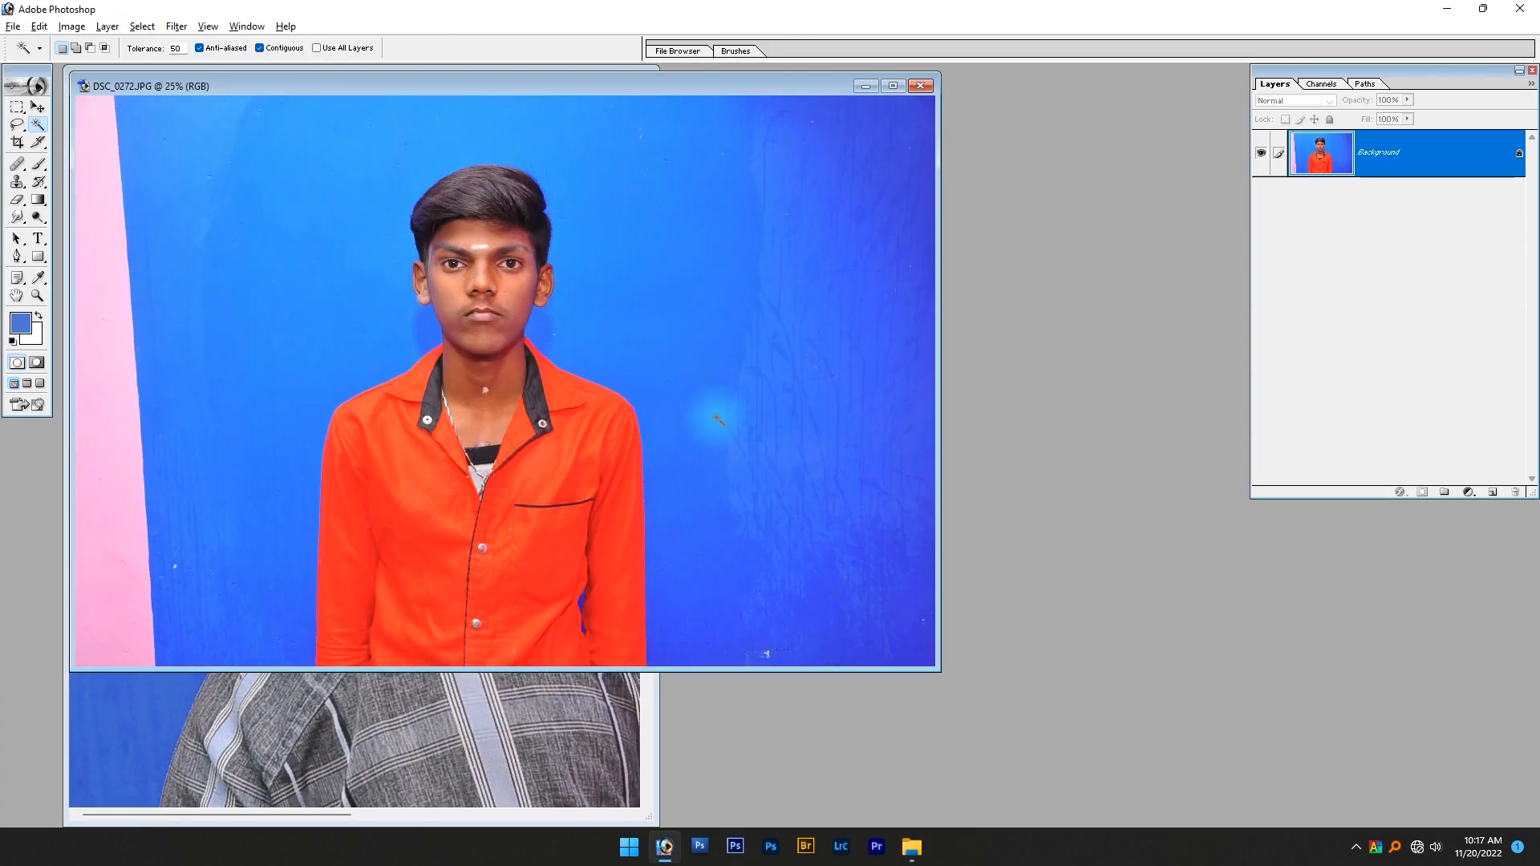
# - Select the blue backdrop of DSC_0272 with the Magic Wand, invert the selection and copy it to a new layer
pyautogui.click(725, 525)
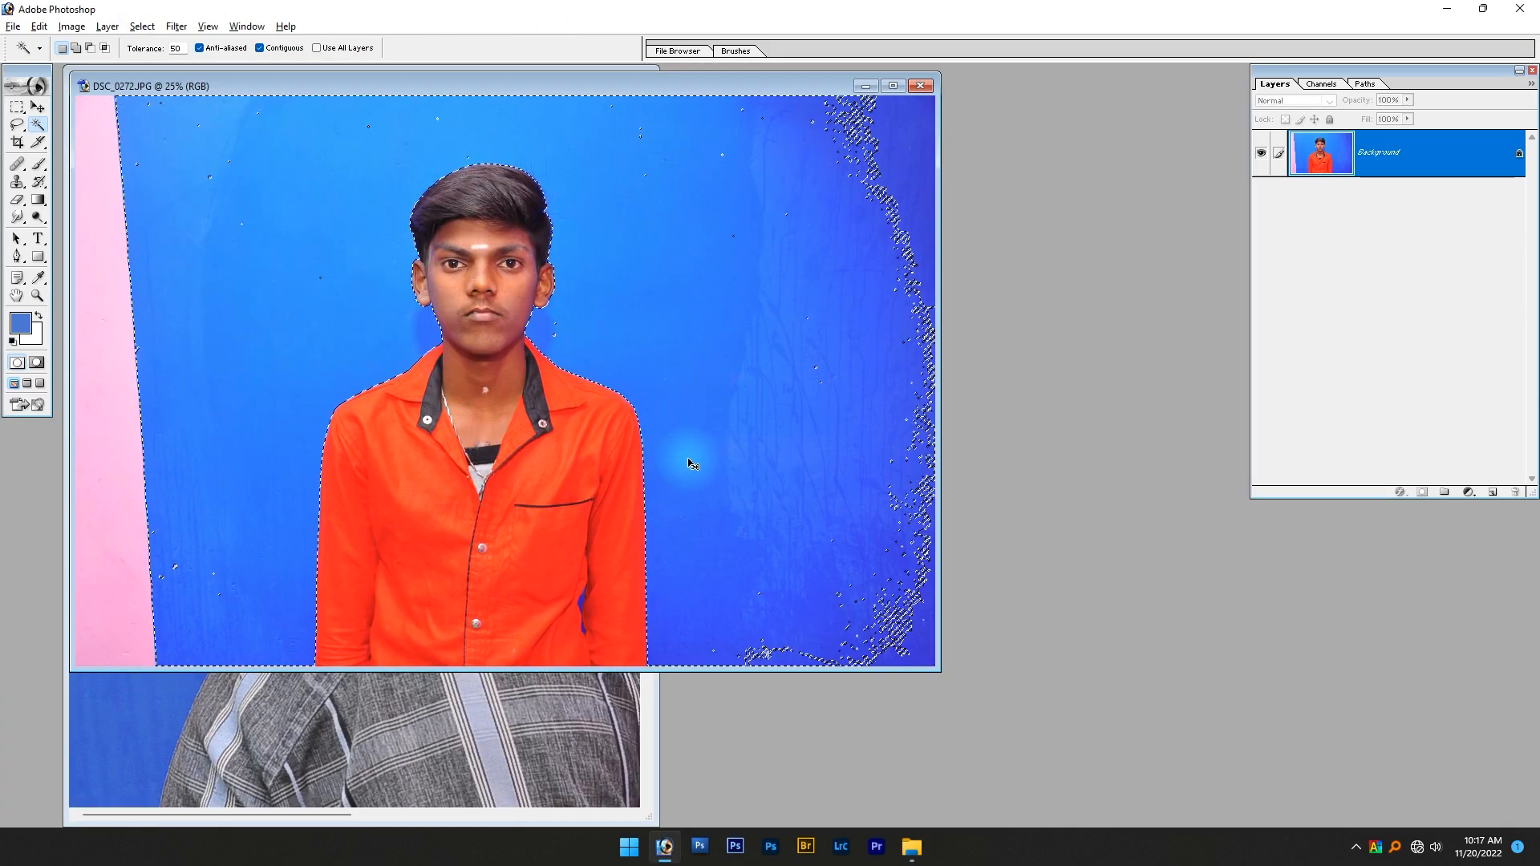
pyautogui.hotkey('ctrl', 'd')
pyautogui.click(751, 452)
pyautogui.hotkey('ctrl', 'shift', 'i')
pyautogui.hotkey('ctrl', 'j')
pyautogui.press('v')
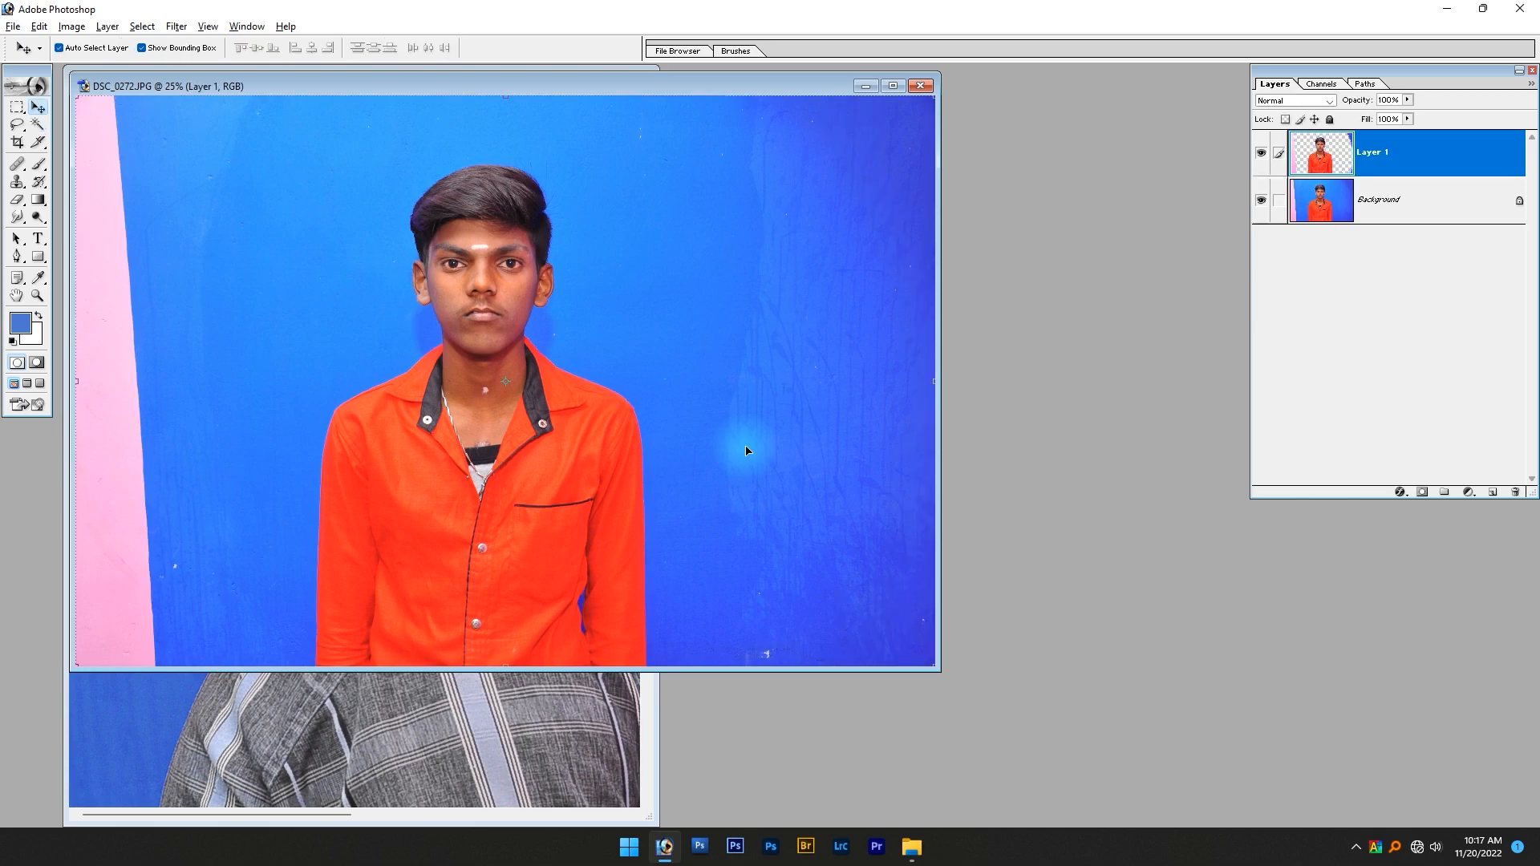
# - Hide the Background layer of DSC_0272 and examine the cutout's edges around the hair, face, neck and orange sleeve
pyautogui.click(1262, 201)
pyautogui.hotkey('ctrl', '+')
pyautogui.hotkey('ctrl', '+')
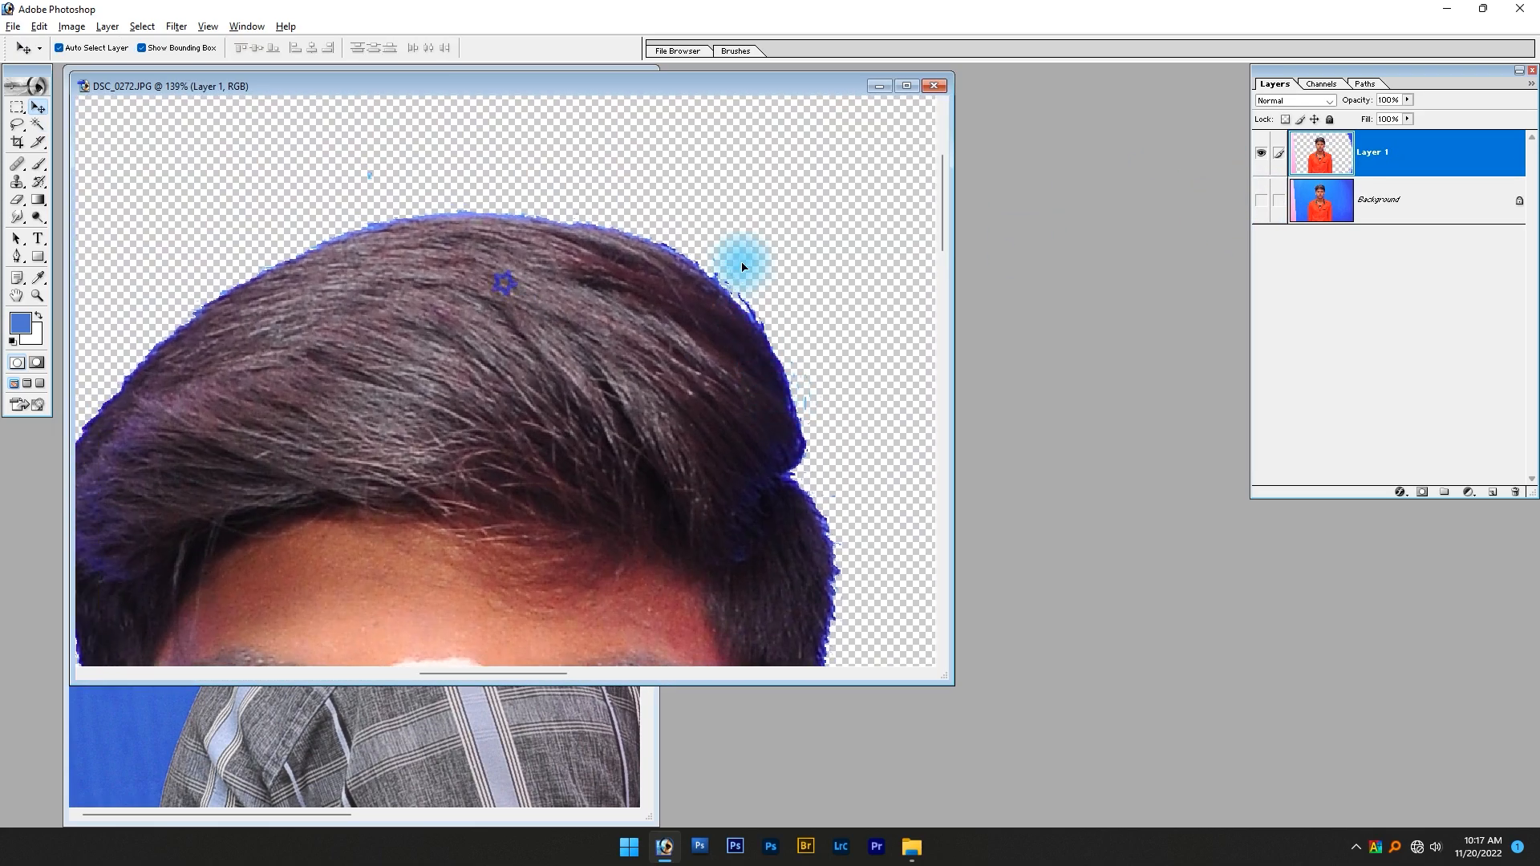
pyautogui.scroll(-3, 497, 280)
pyautogui.hscroll(-3, 497, 281)
pyautogui.scroll(-2, 361, 401)
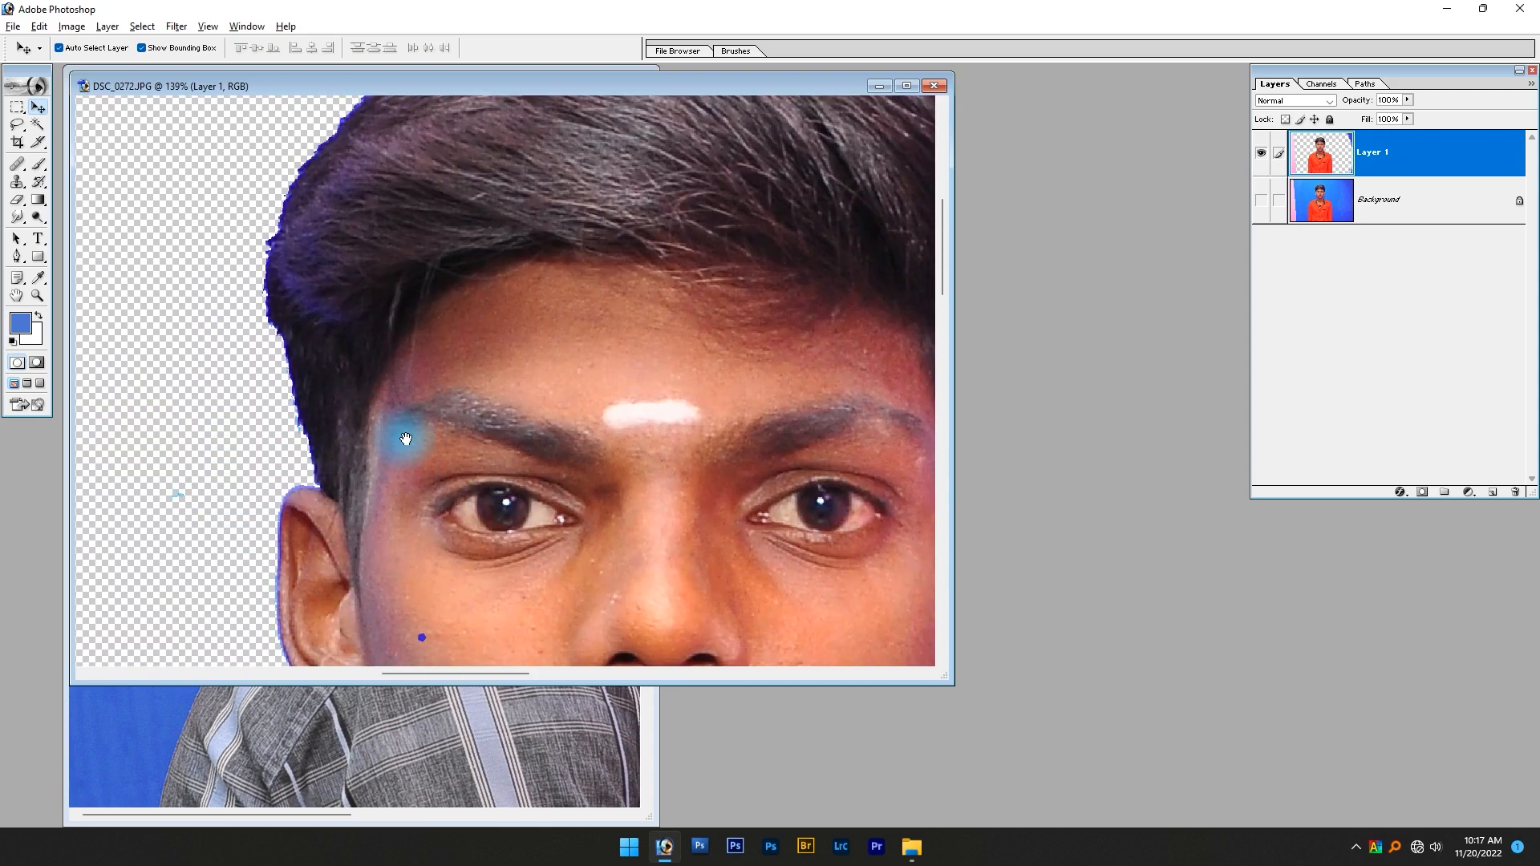
pyautogui.scroll(-5, 406, 439)
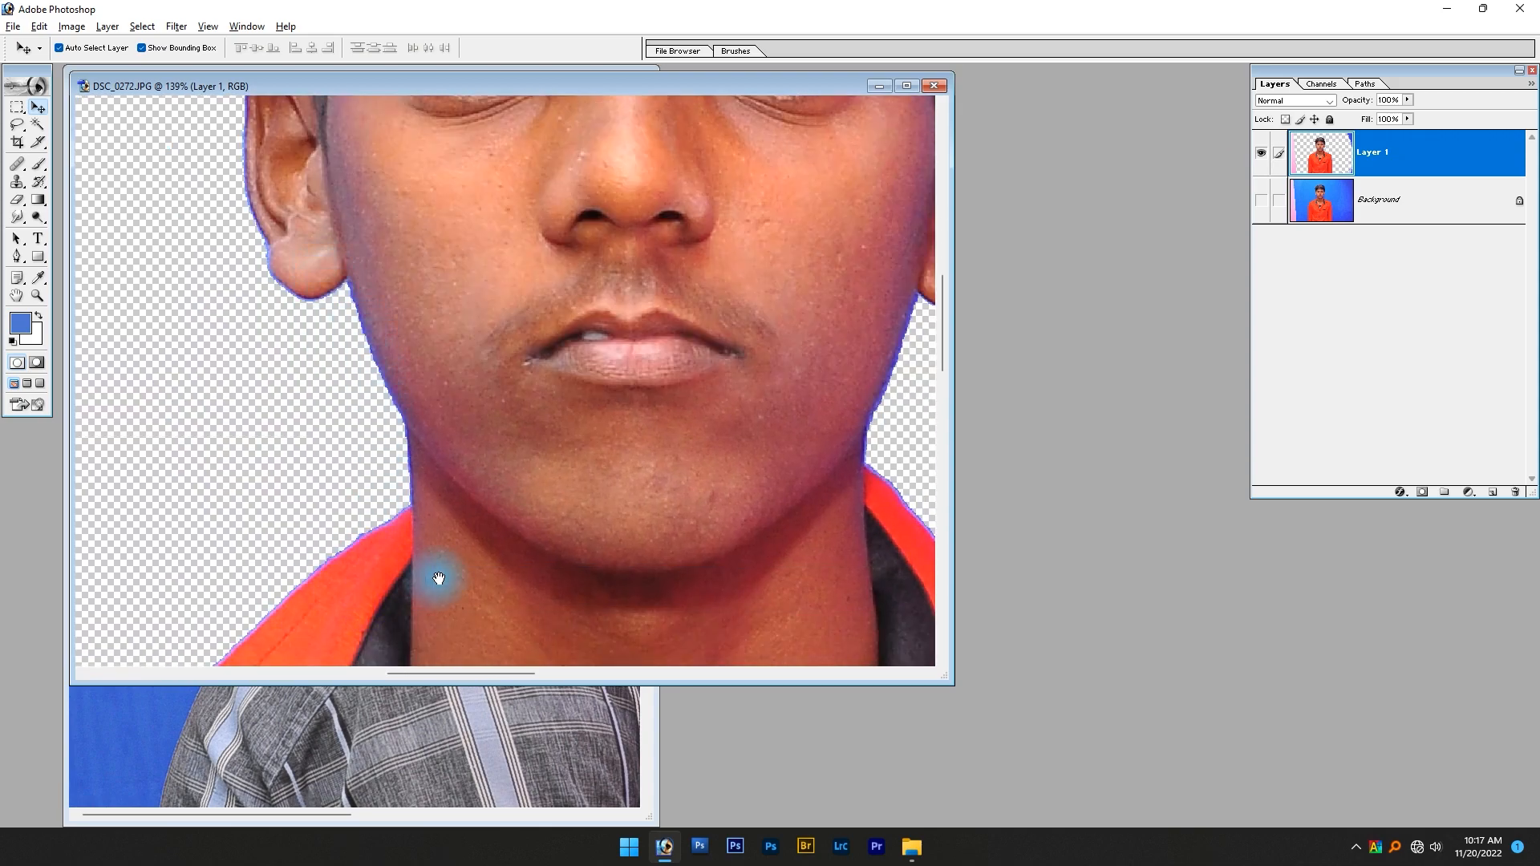
pyautogui.scroll(-8, 439, 577)
pyautogui.hscroll(6, 447, 378)
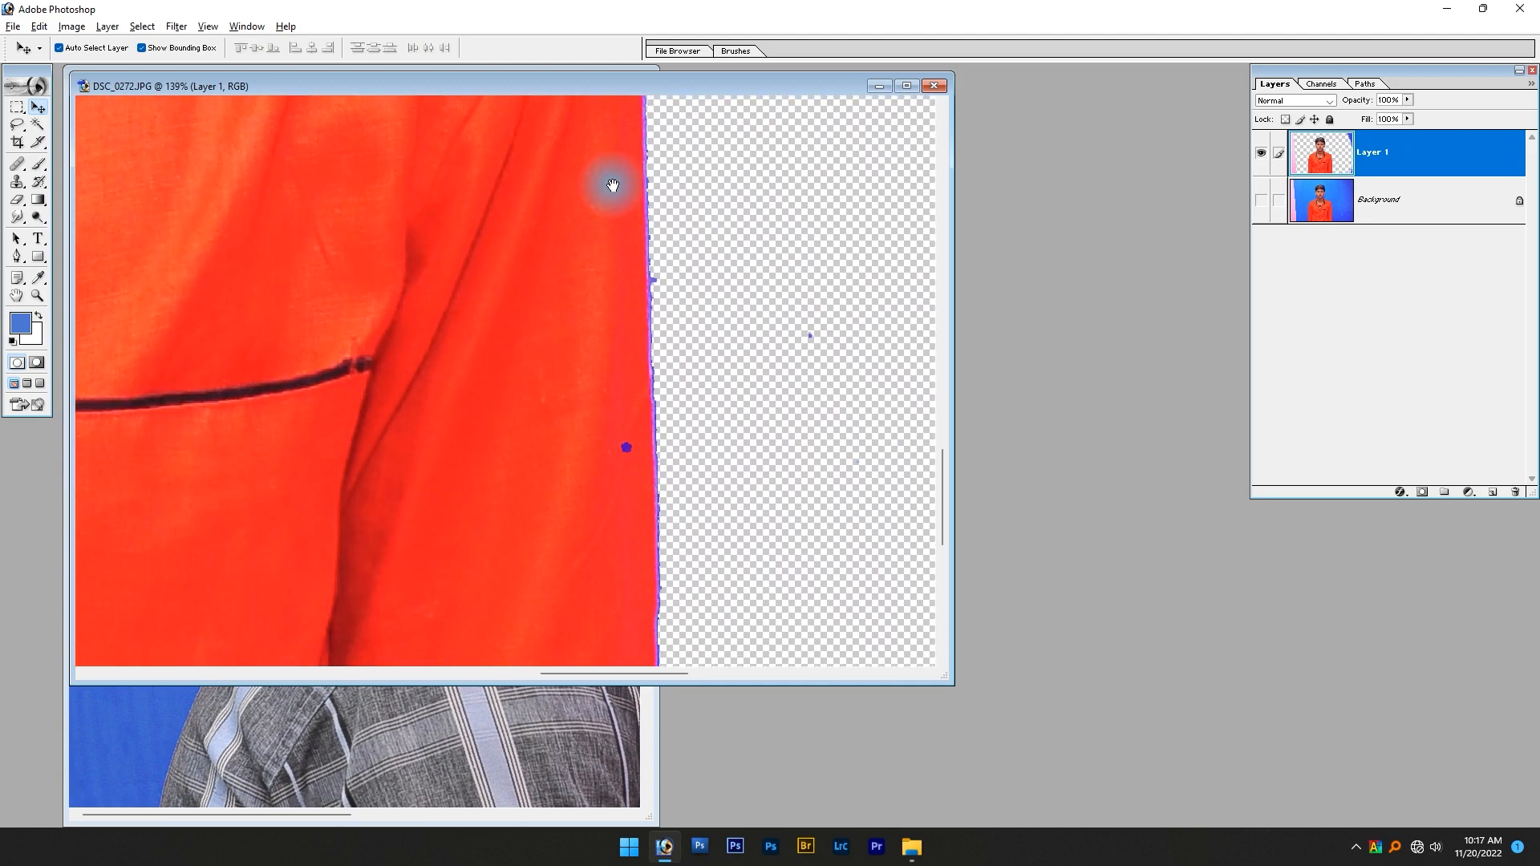
# - Close DSC_0272 without saving and show DSC_0355 in full screen mode with the menu bar, fitted to the screen
pyautogui.hotkey('ctrl', 'w')
pyautogui.press('n')
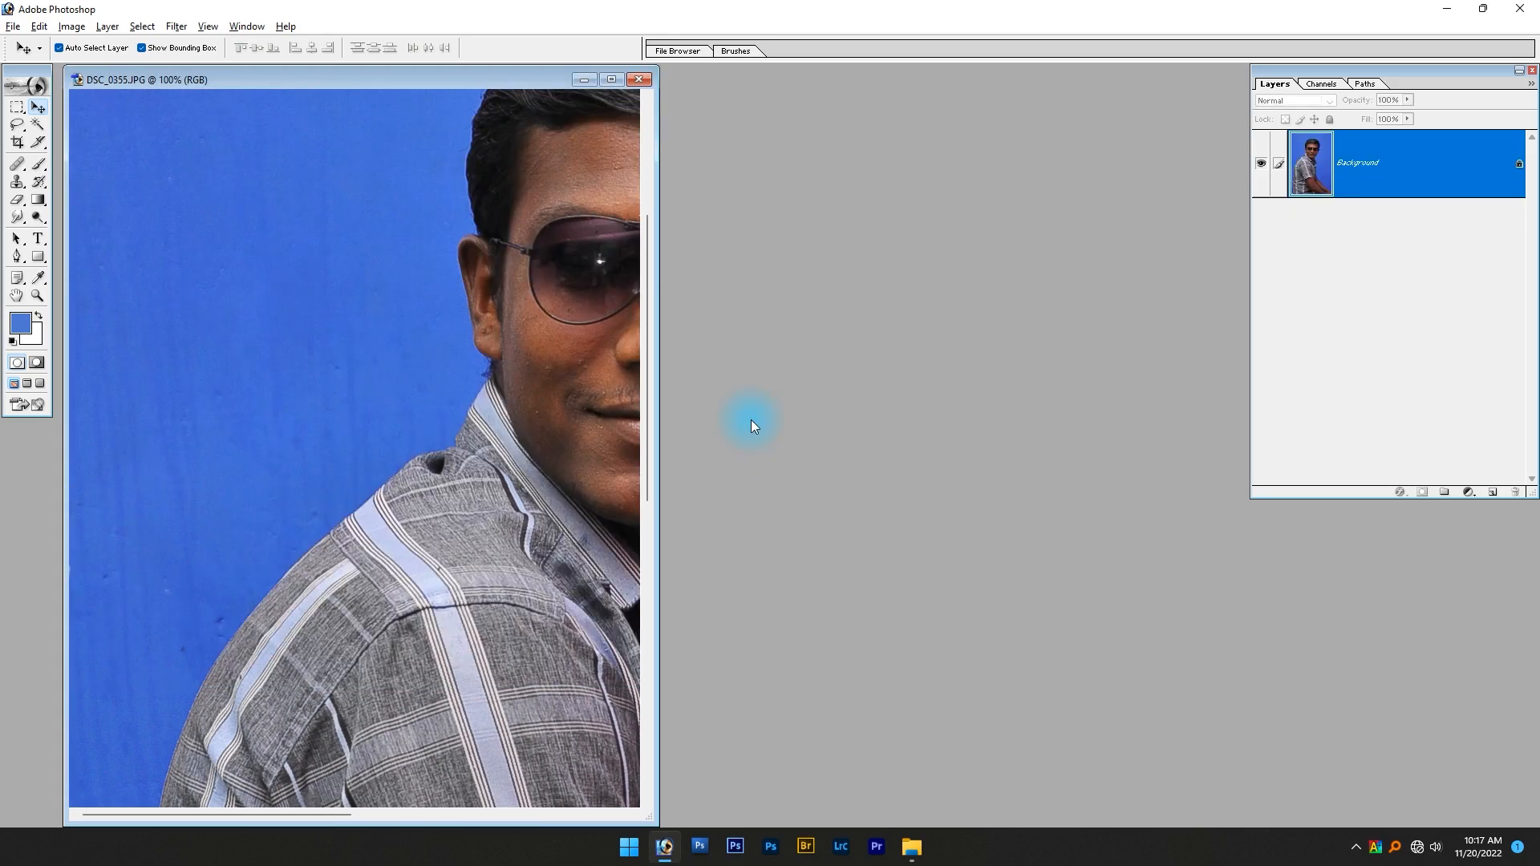
pyautogui.press('f')
pyautogui.hotkey('ctrl', '0')
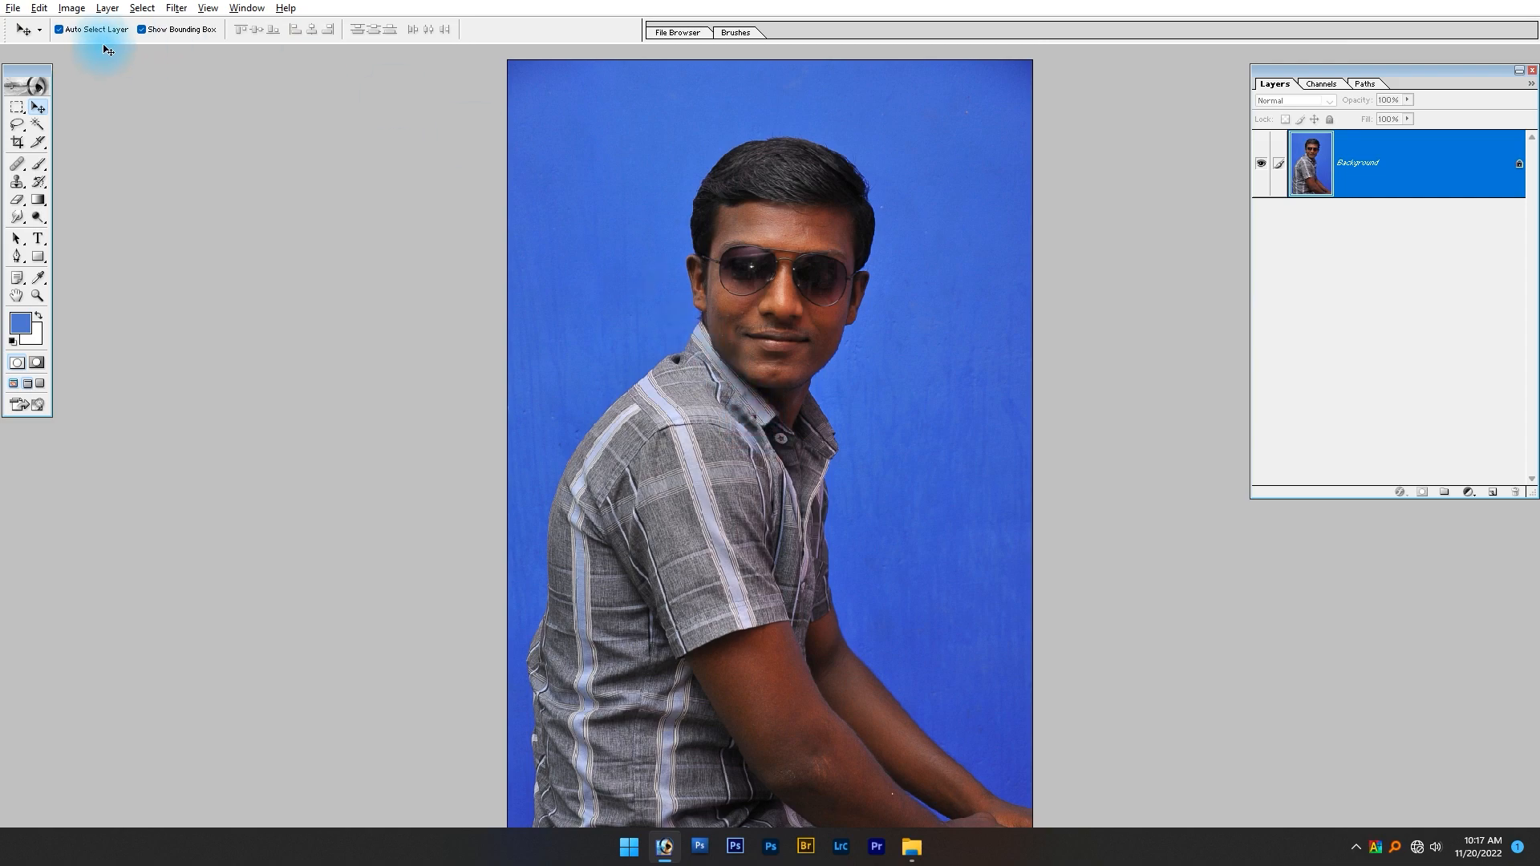
# - Open Color Range for the DSC_0355 photo with the selection preview set to Black Matte
pyautogui.click(135, 9)
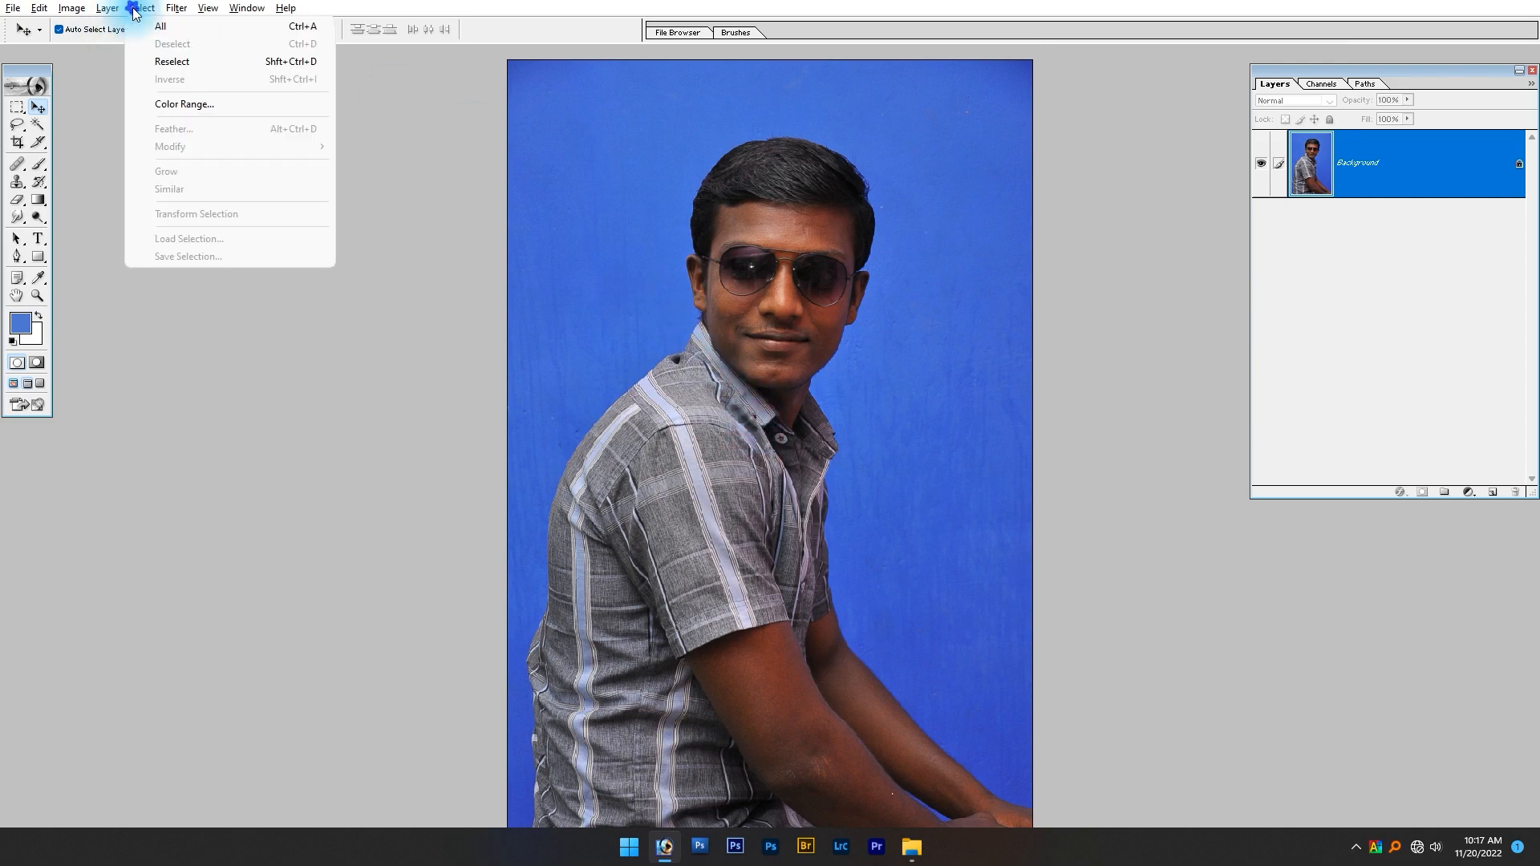
pyautogui.click(181, 110)
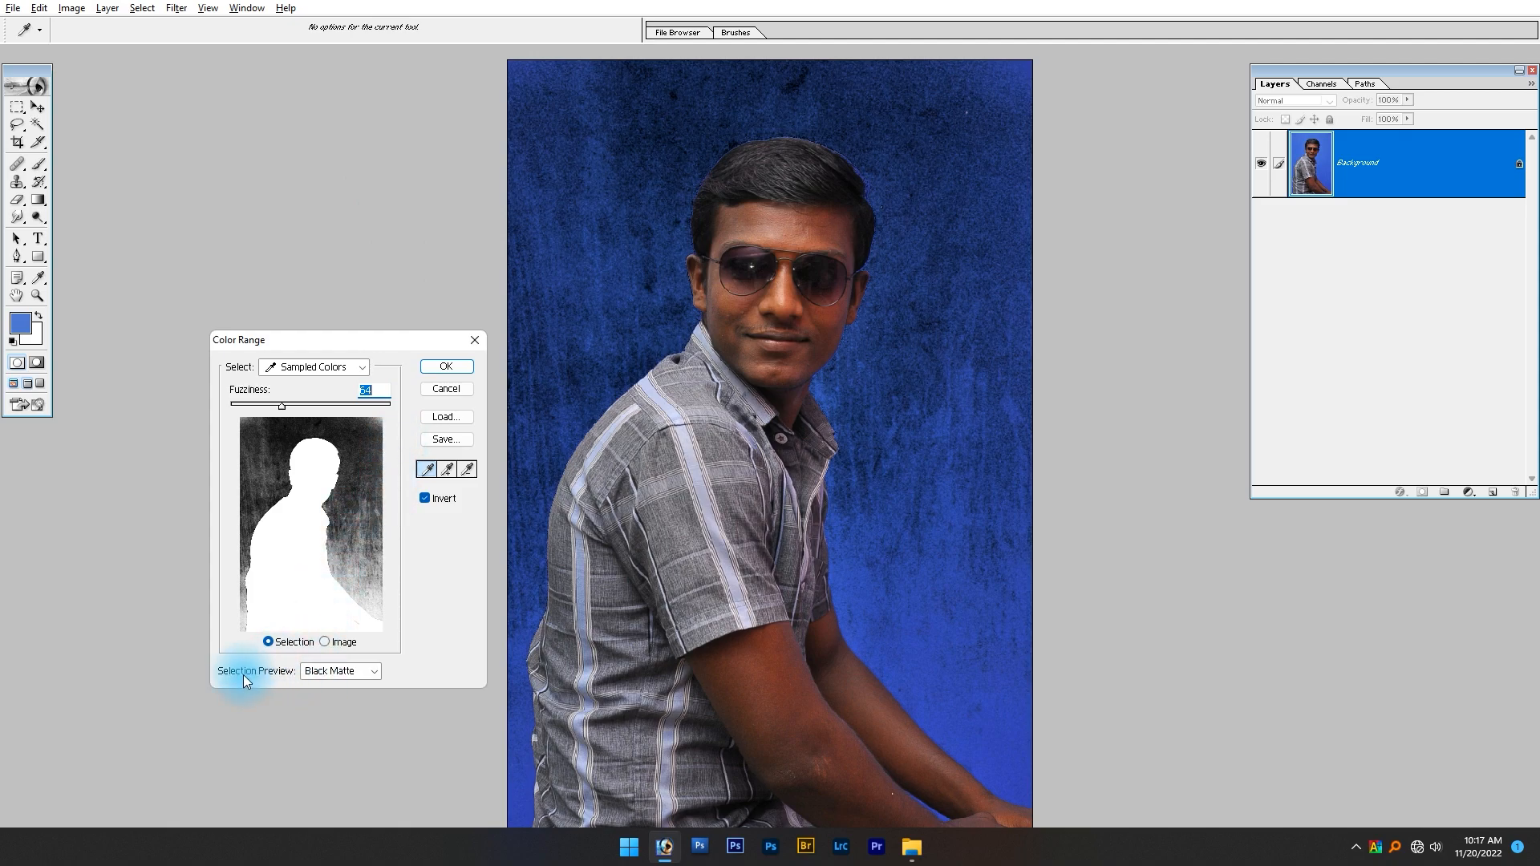
pyautogui.click(309, 676)
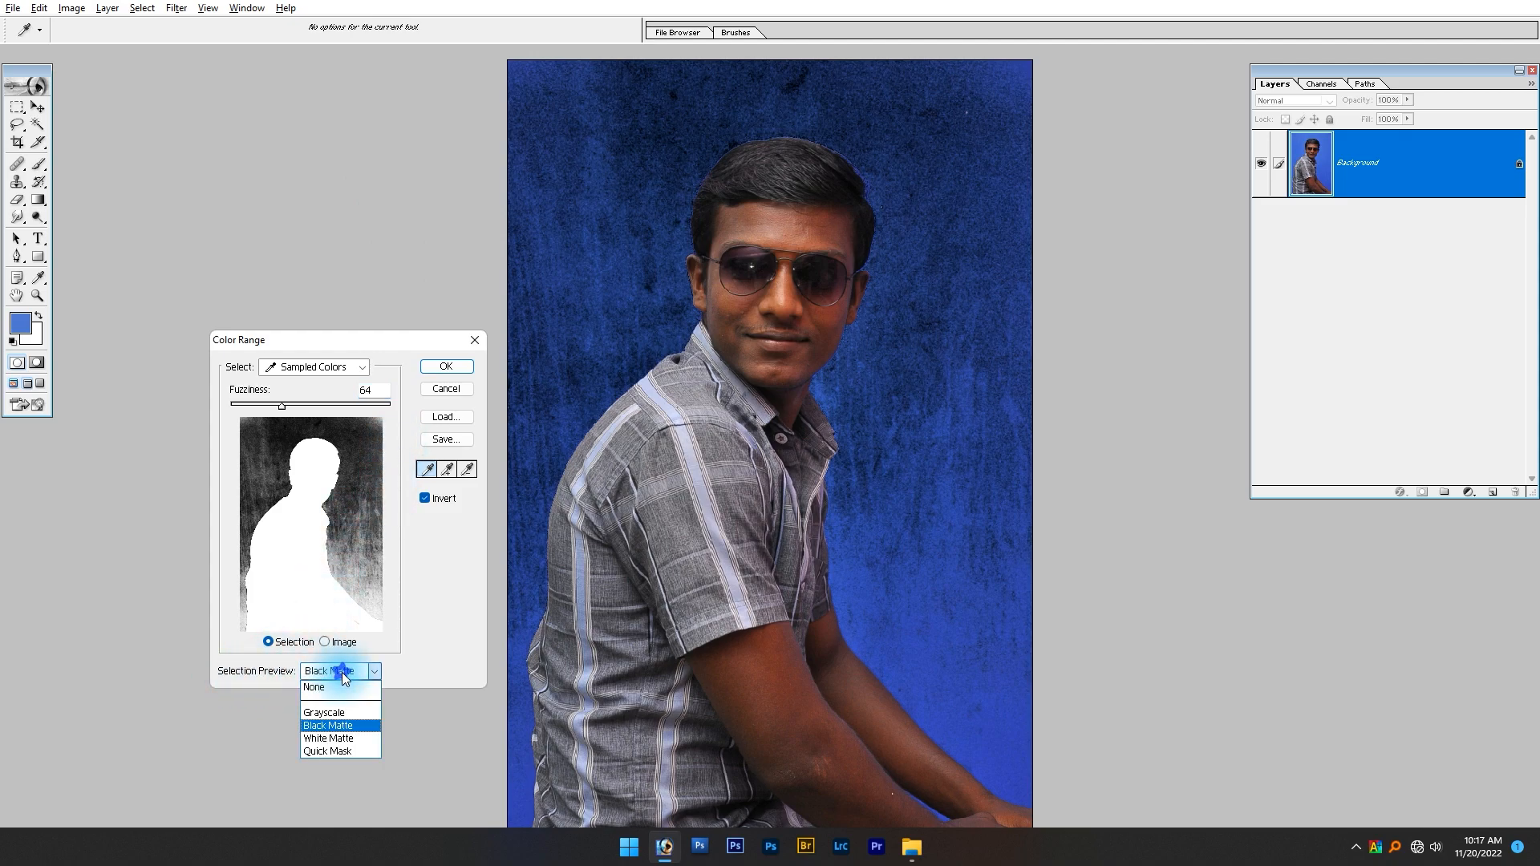
pyautogui.click(346, 727)
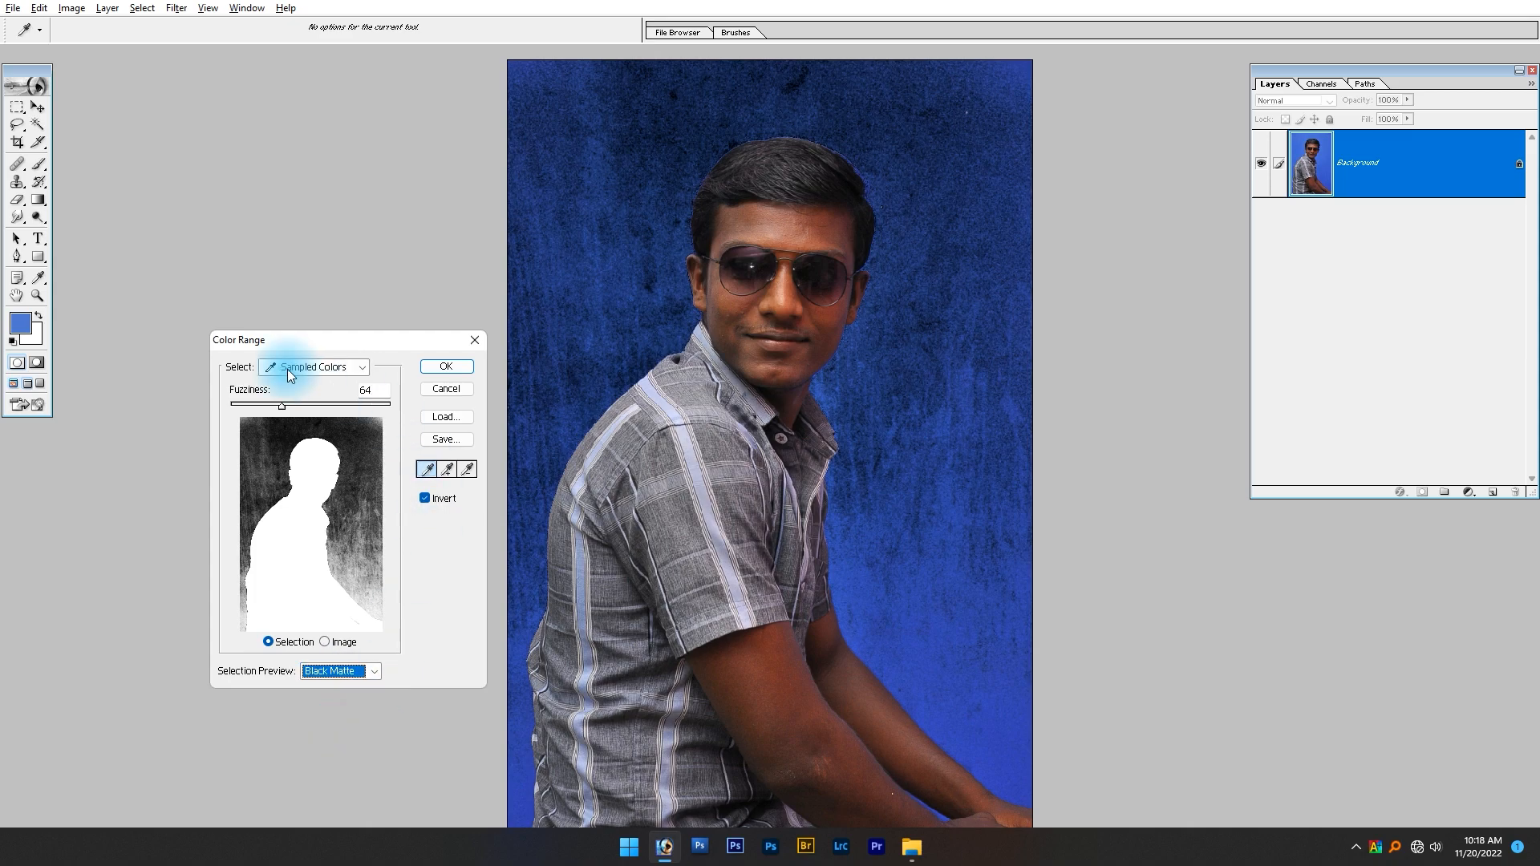
# - Turn off Invert in Color Range and sample the blue backdrop beside the man's shoulder
pyautogui.click(435, 503)
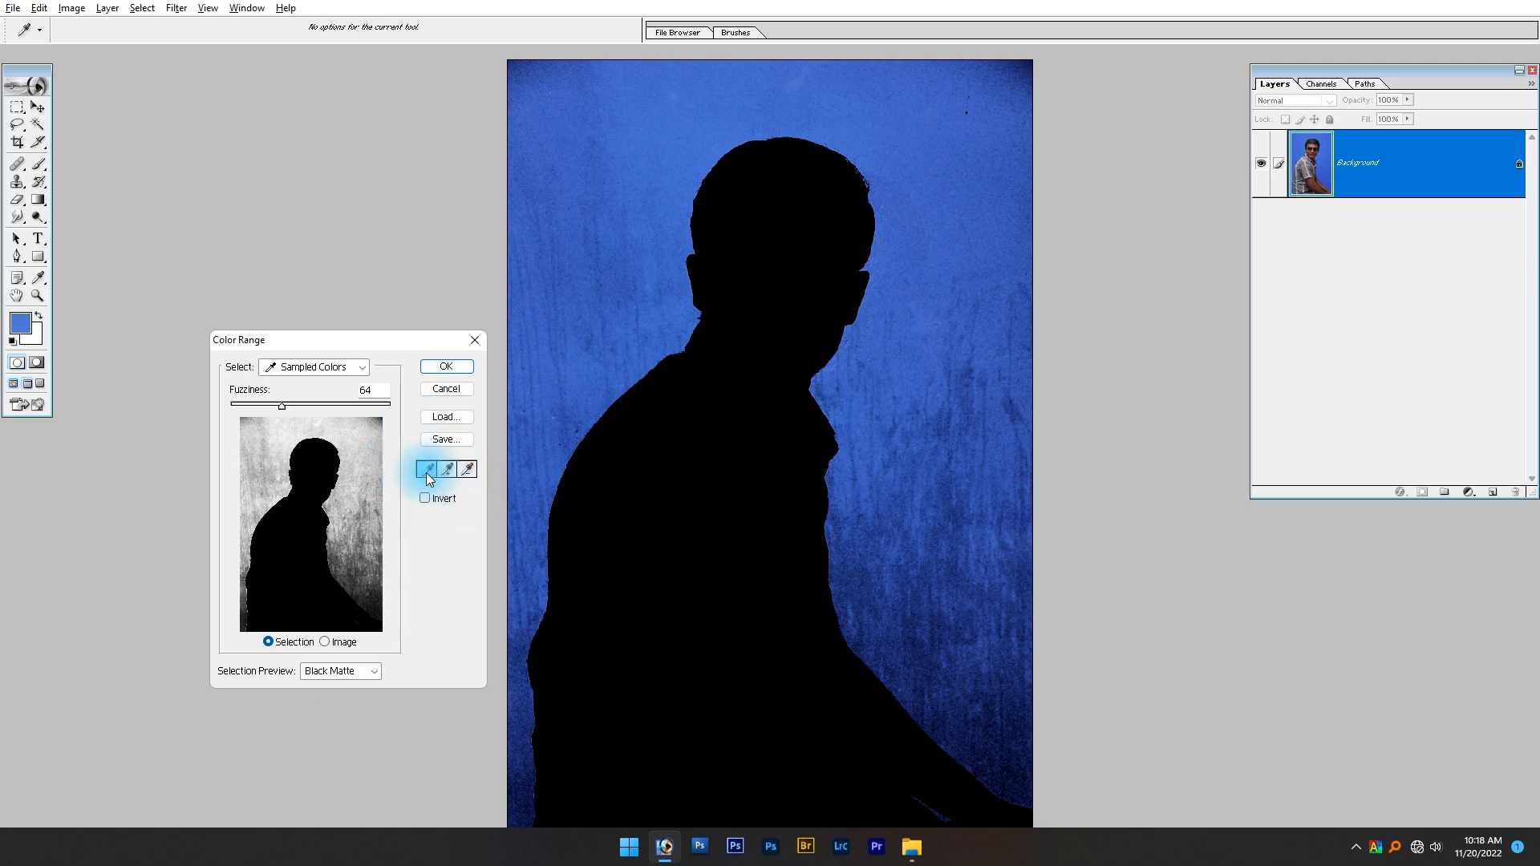
pyautogui.click(426, 472)
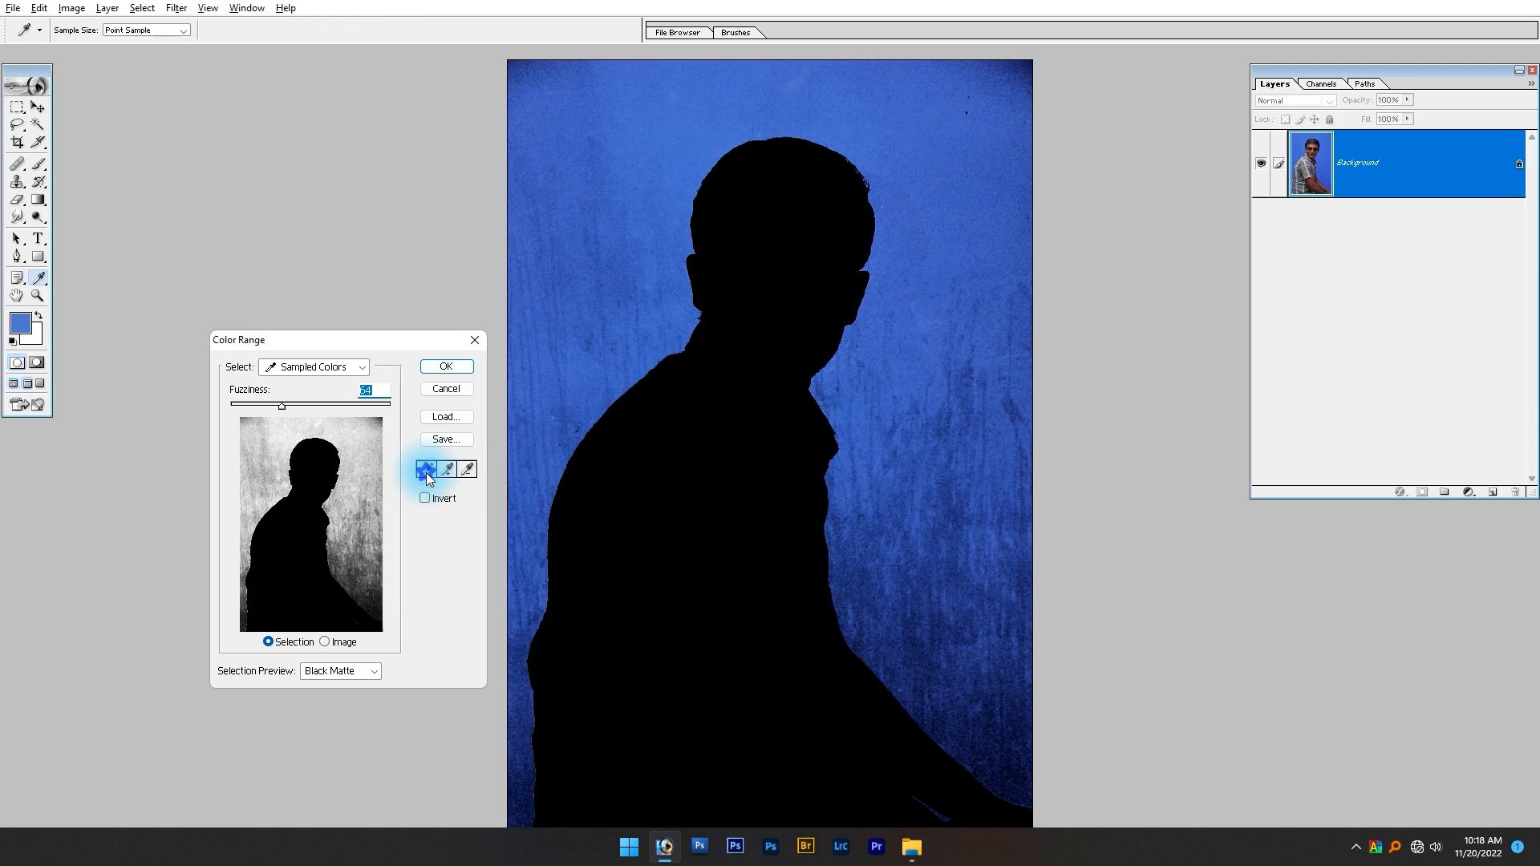
pyautogui.click(974, 375)
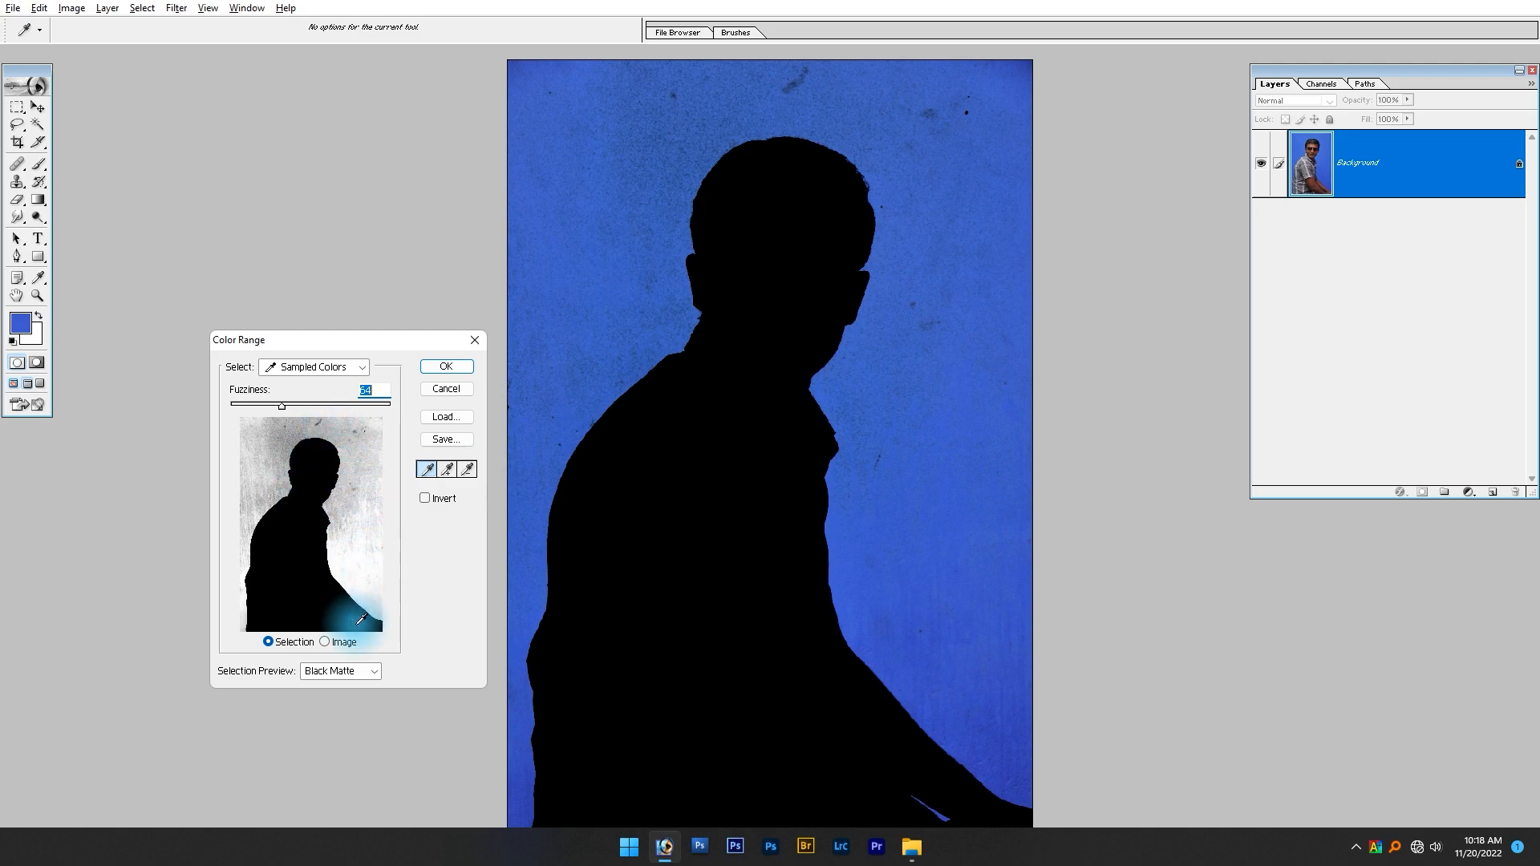
# - Set the selection preview to Grayscale and add several more blue shades from the backdrop around the head to the sampled colours
pyautogui.click(331, 672)
pyautogui.click(330, 710)
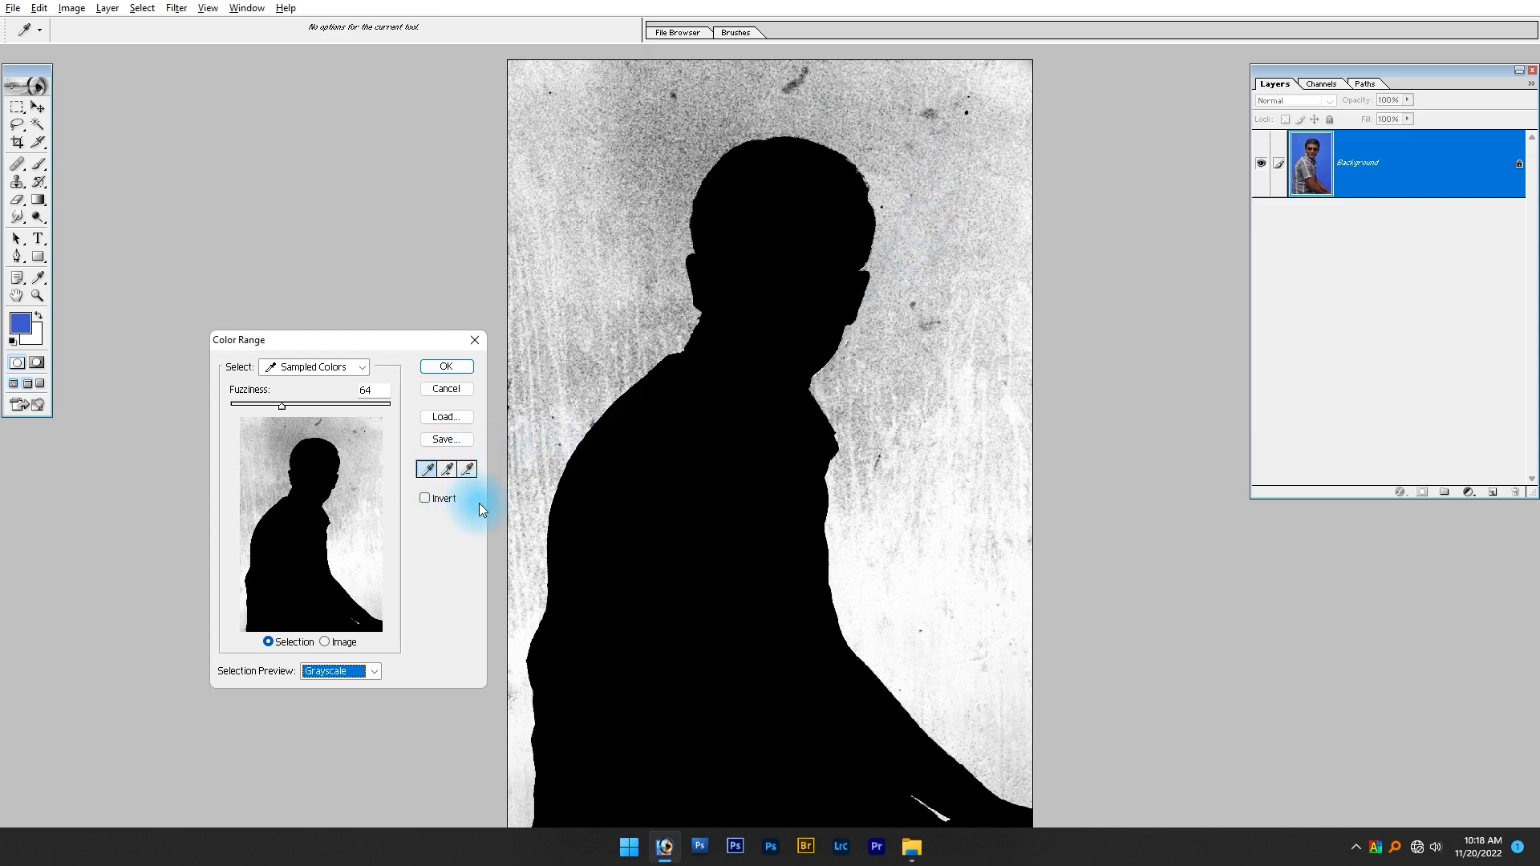
pyautogui.click(448, 474)
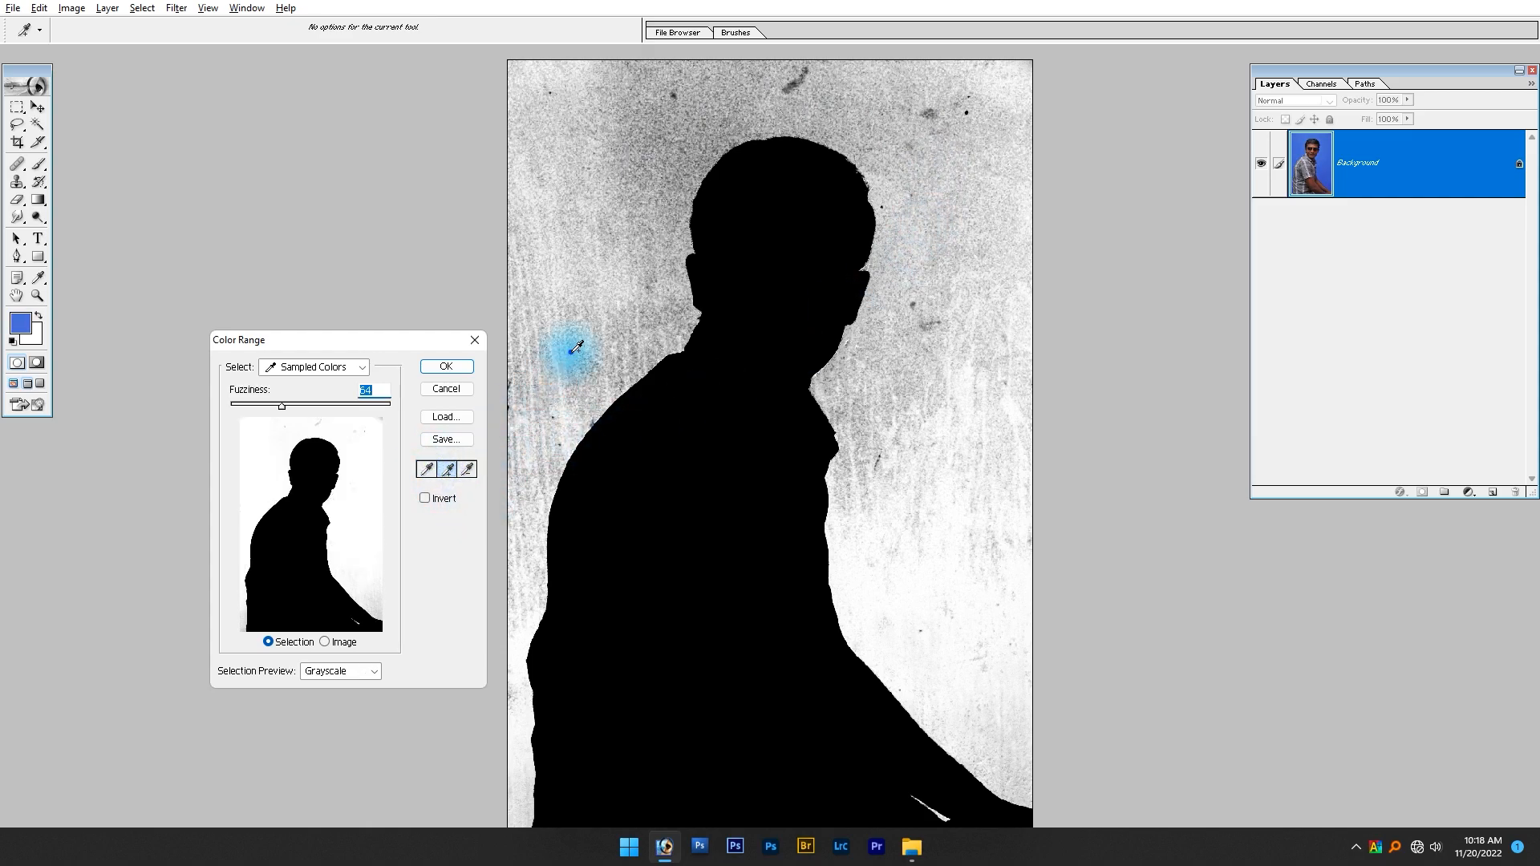
pyautogui.click(569, 350)
pyautogui.click(655, 159)
pyautogui.click(724, 121)
pyautogui.click(932, 85)
pyautogui.click(977, 82)
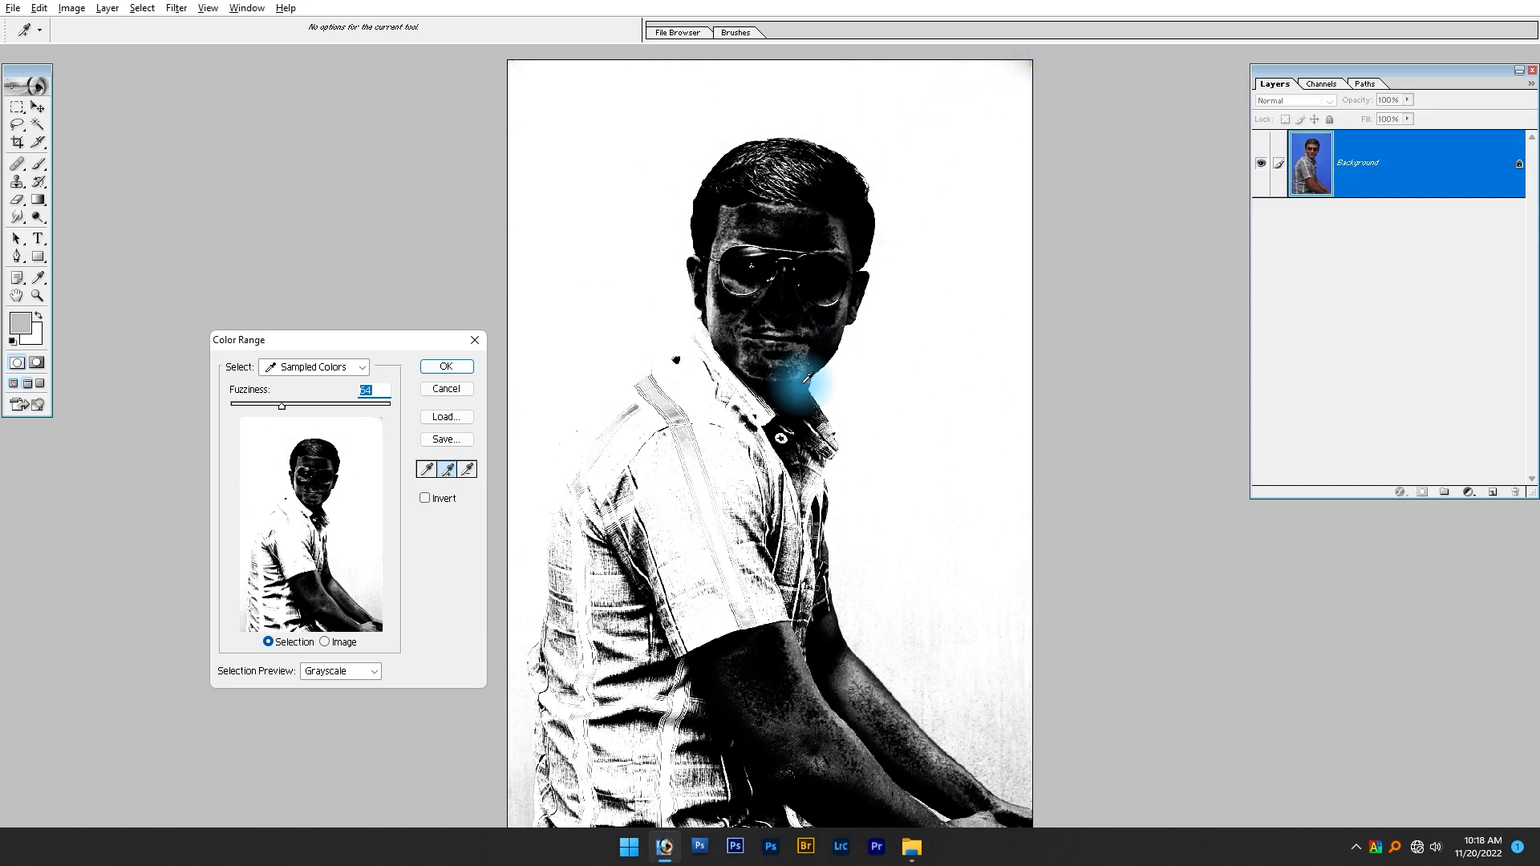
pyautogui.click(700, 543)
# - Add the backdrop's upper-right corner and the small dark spot above the man's head to the sampled colours
pyautogui.click(945, 155)
pyautogui.click(1024, 62)
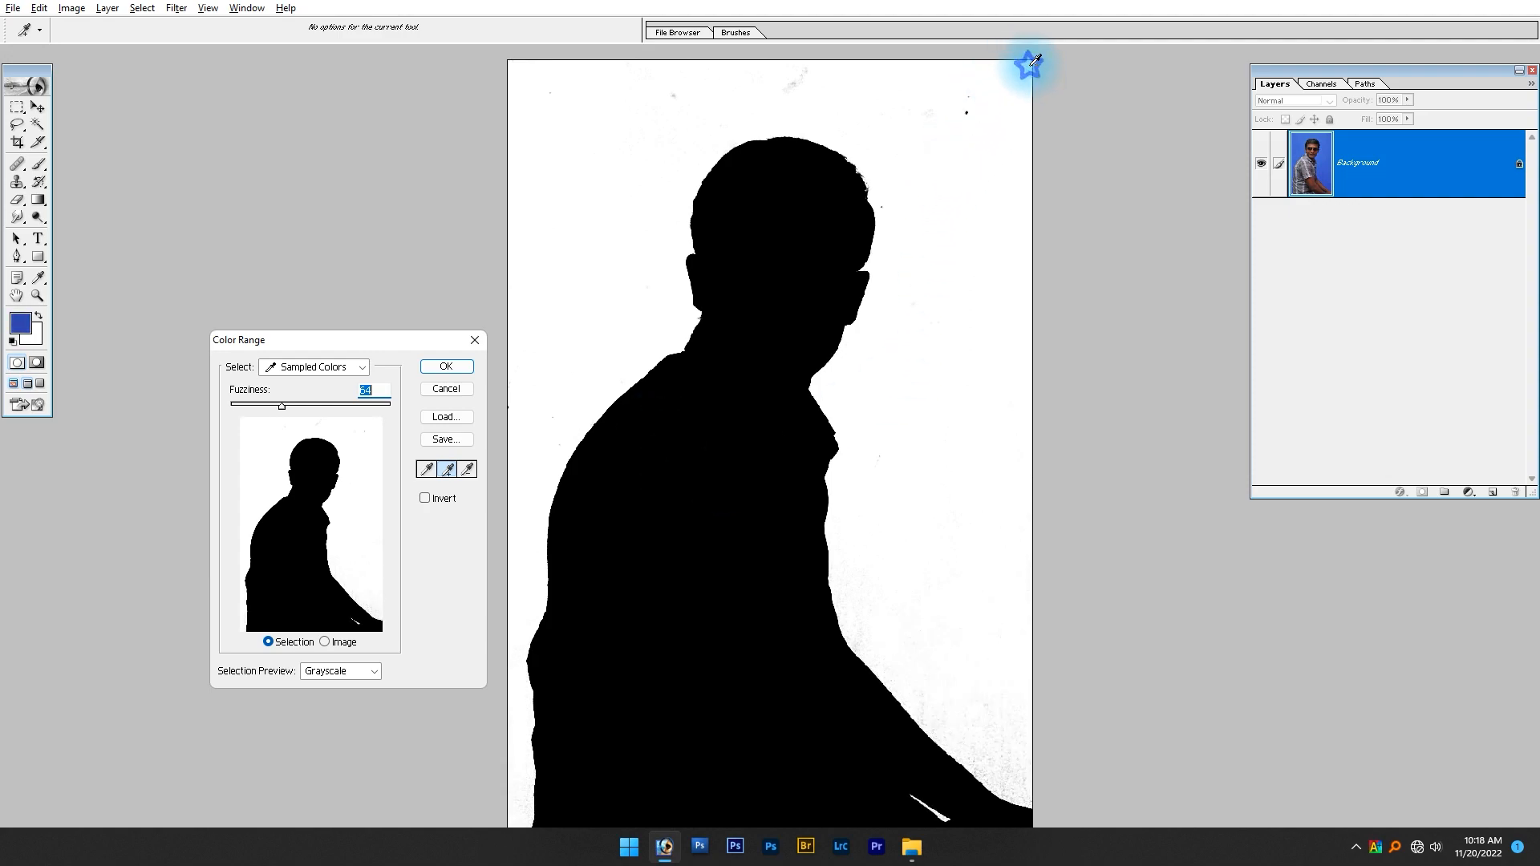
pyautogui.click(969, 110)
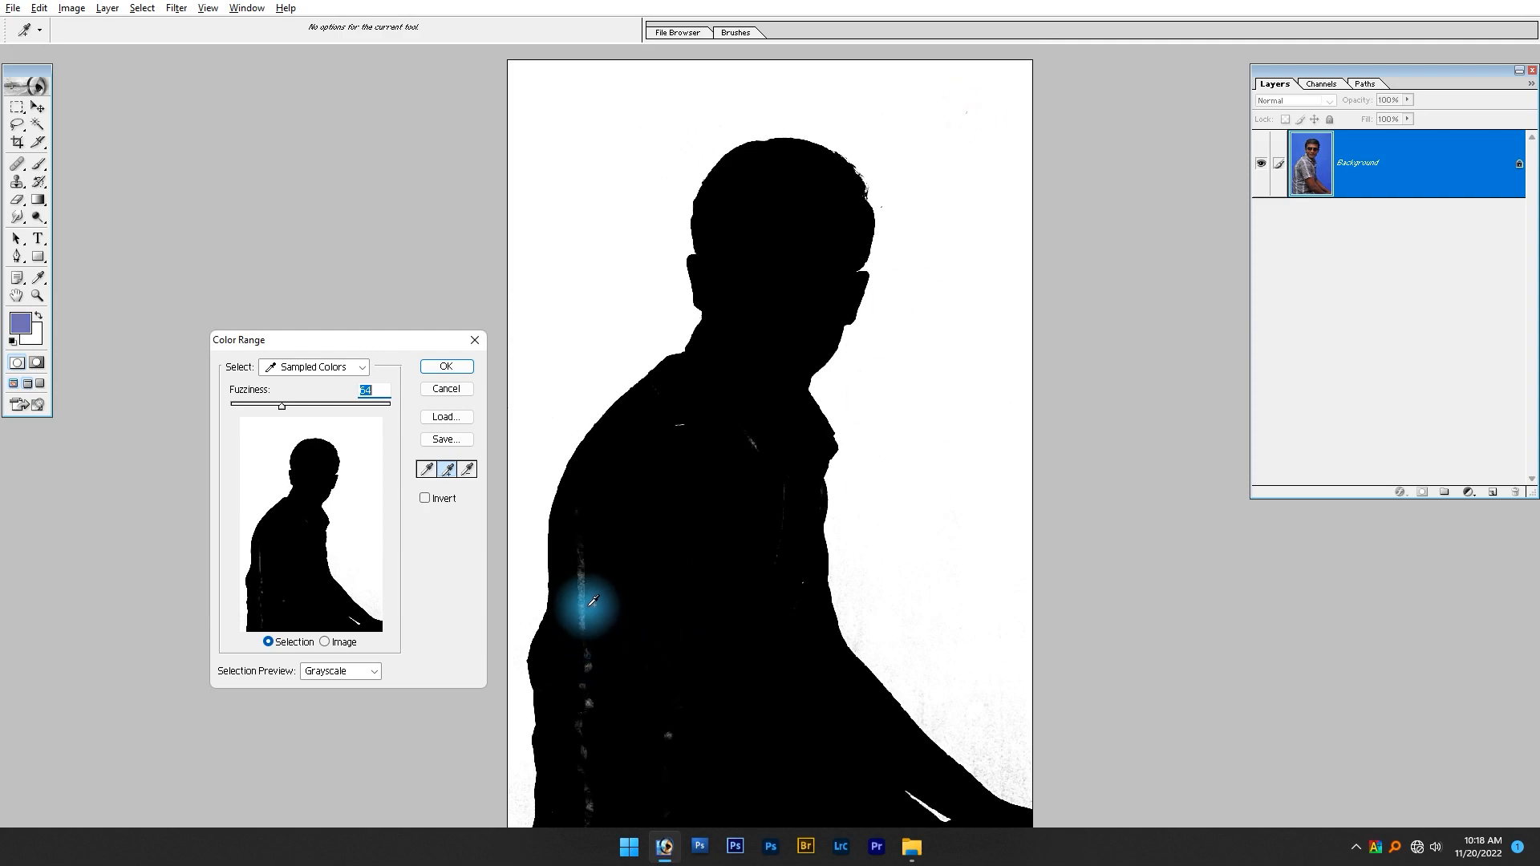
# - Drop the shirt stripes' colour from the Color Range samples and add more backdrop shades beside the forearm and behind the man's back
pyautogui.click(605, 794)
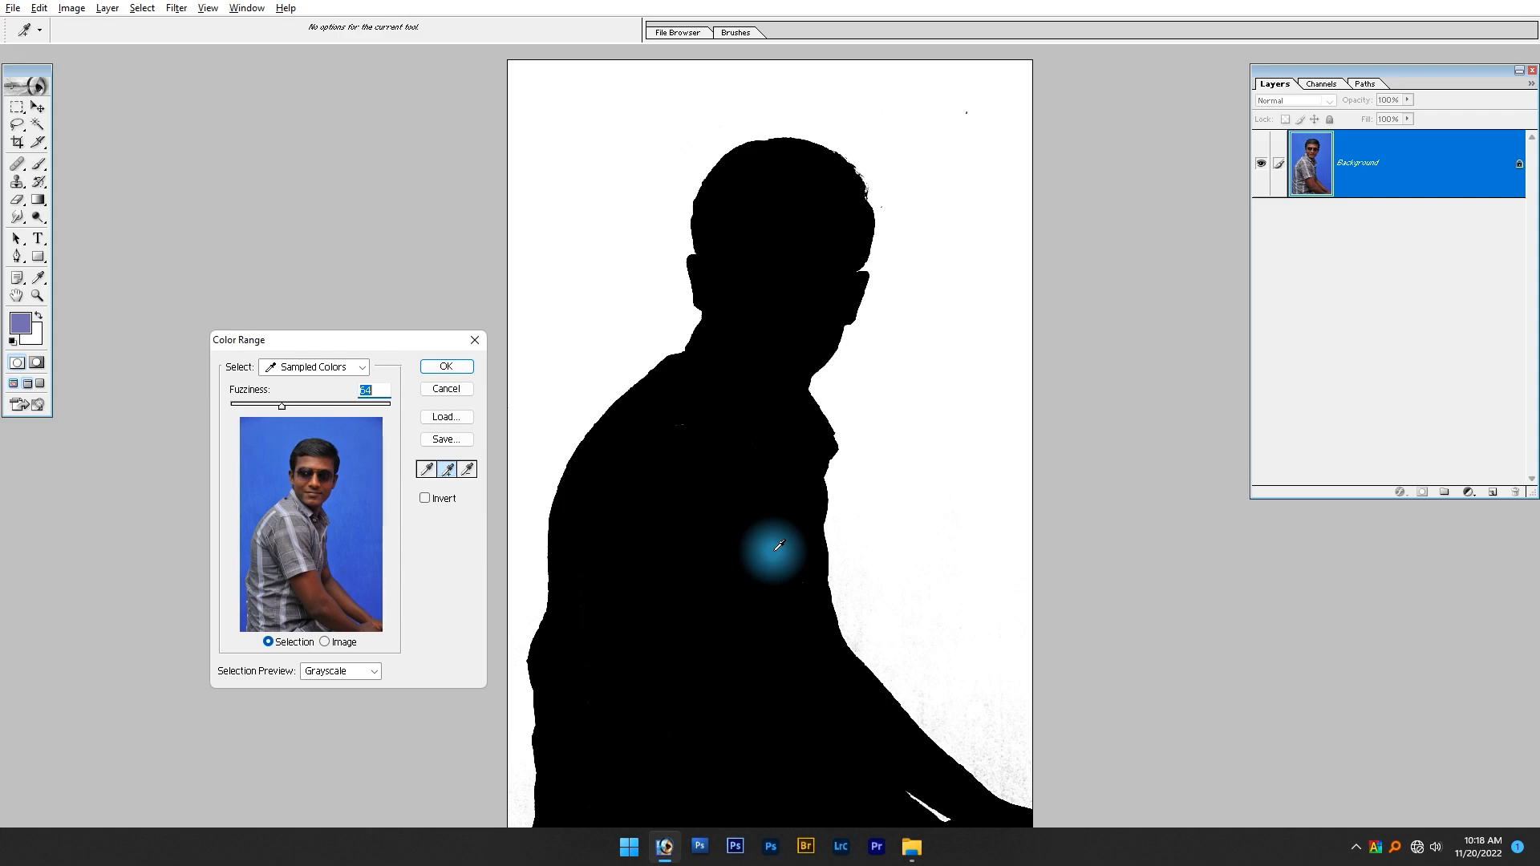
pyautogui.click(922, 622)
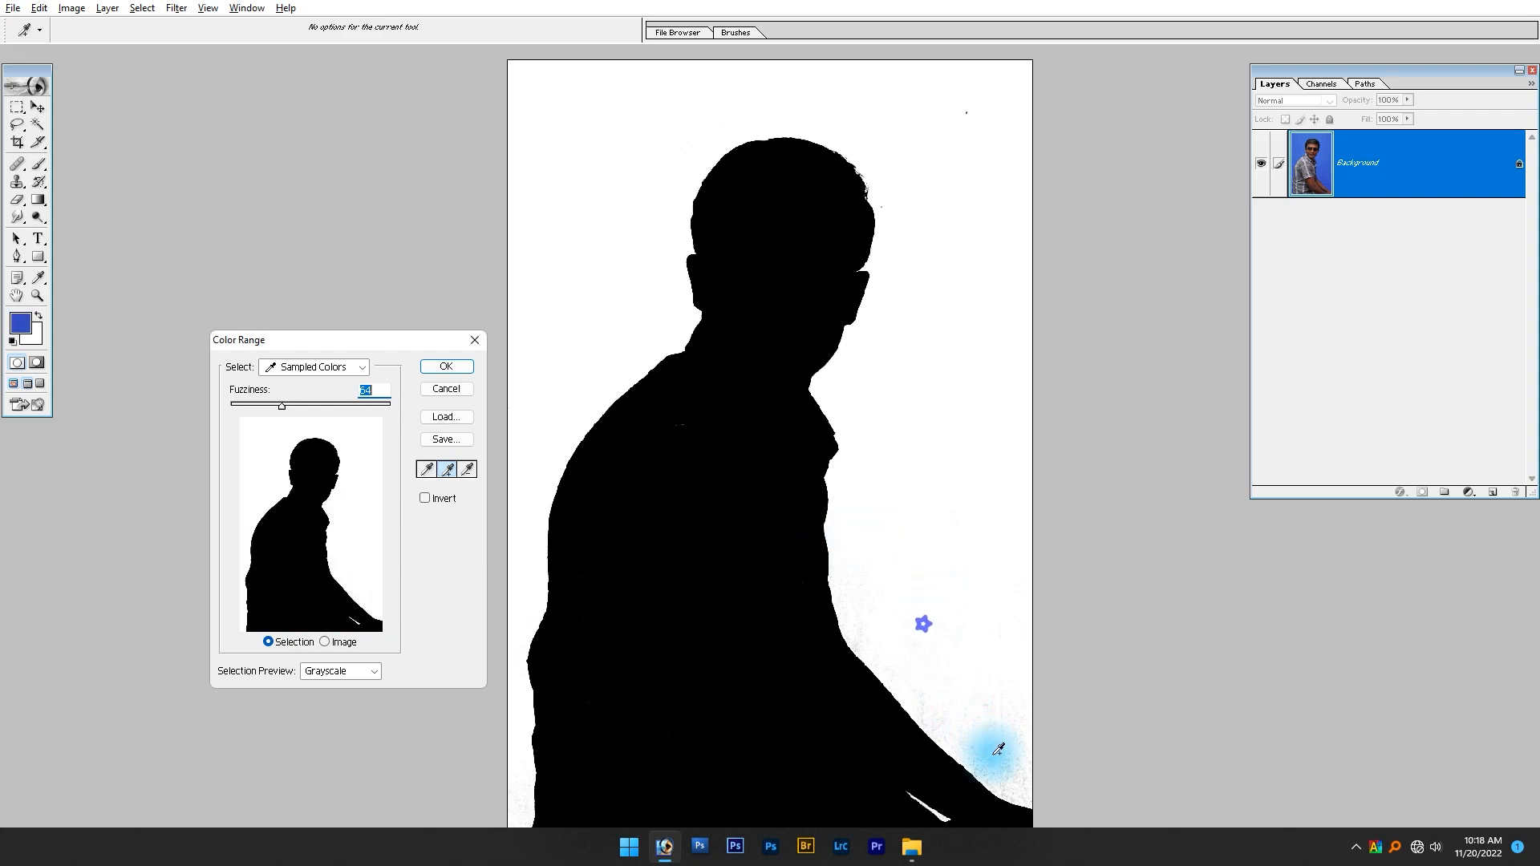
pyautogui.click(971, 742)
pyautogui.click(516, 731)
pyautogui.click(536, 408)
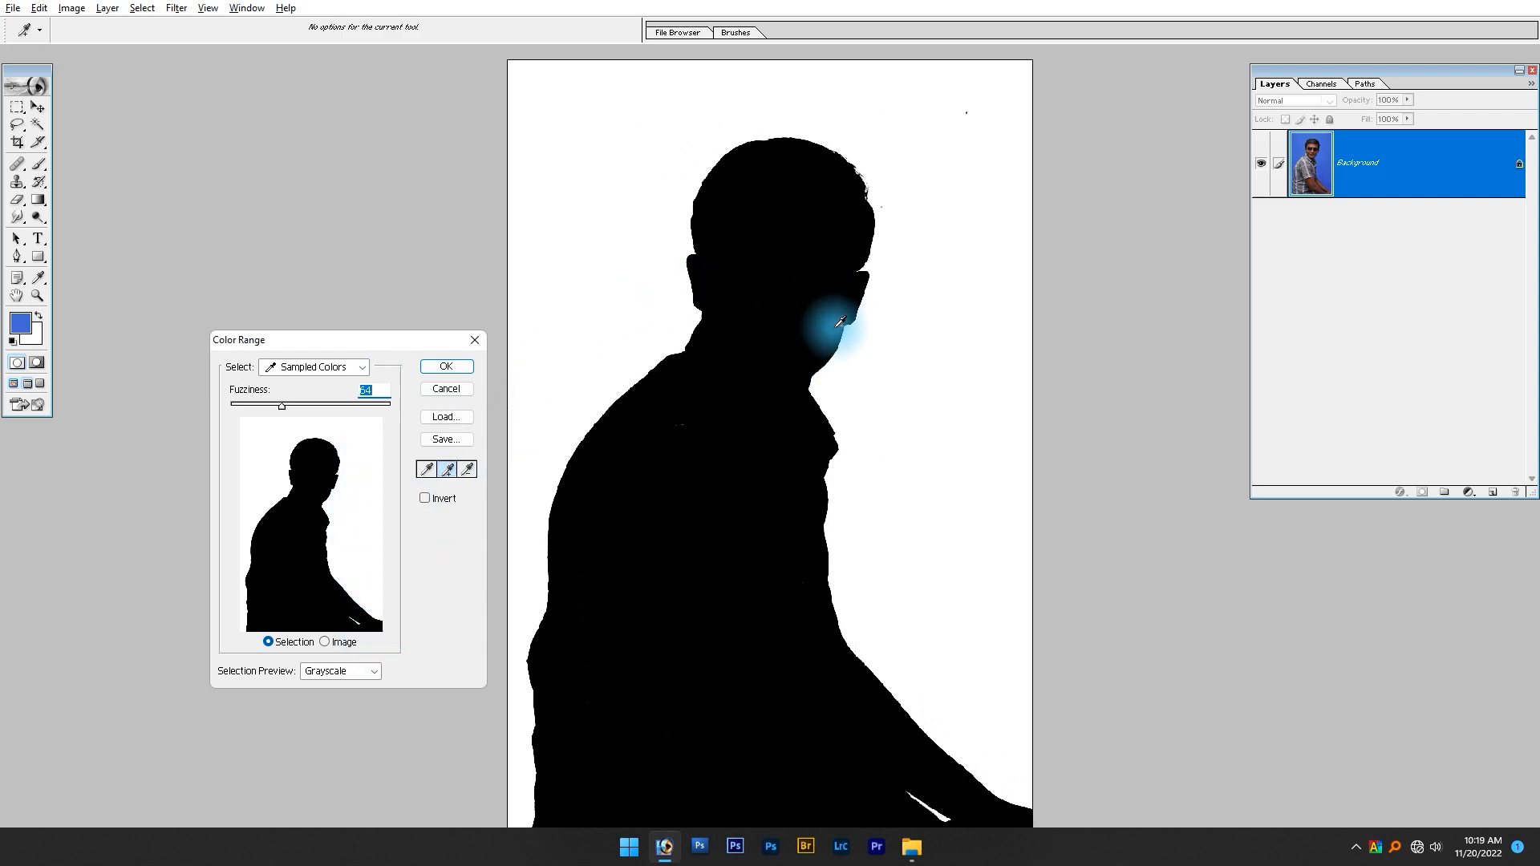
# - Set the selection preview to Black Matte and turn on Invert in Color Range to select the man
pyautogui.click(324, 672)
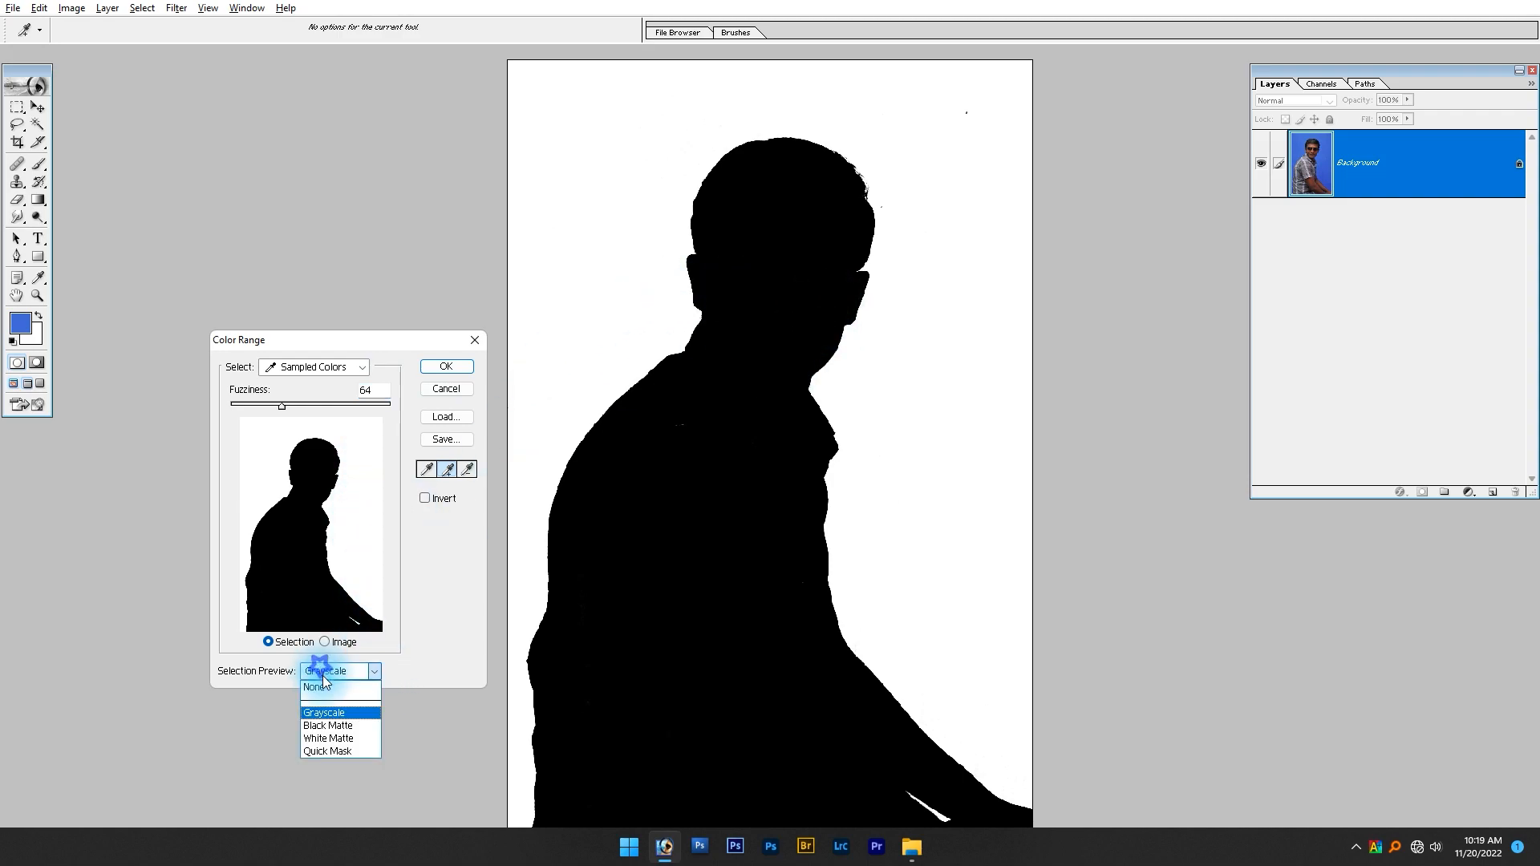
pyautogui.click(329, 724)
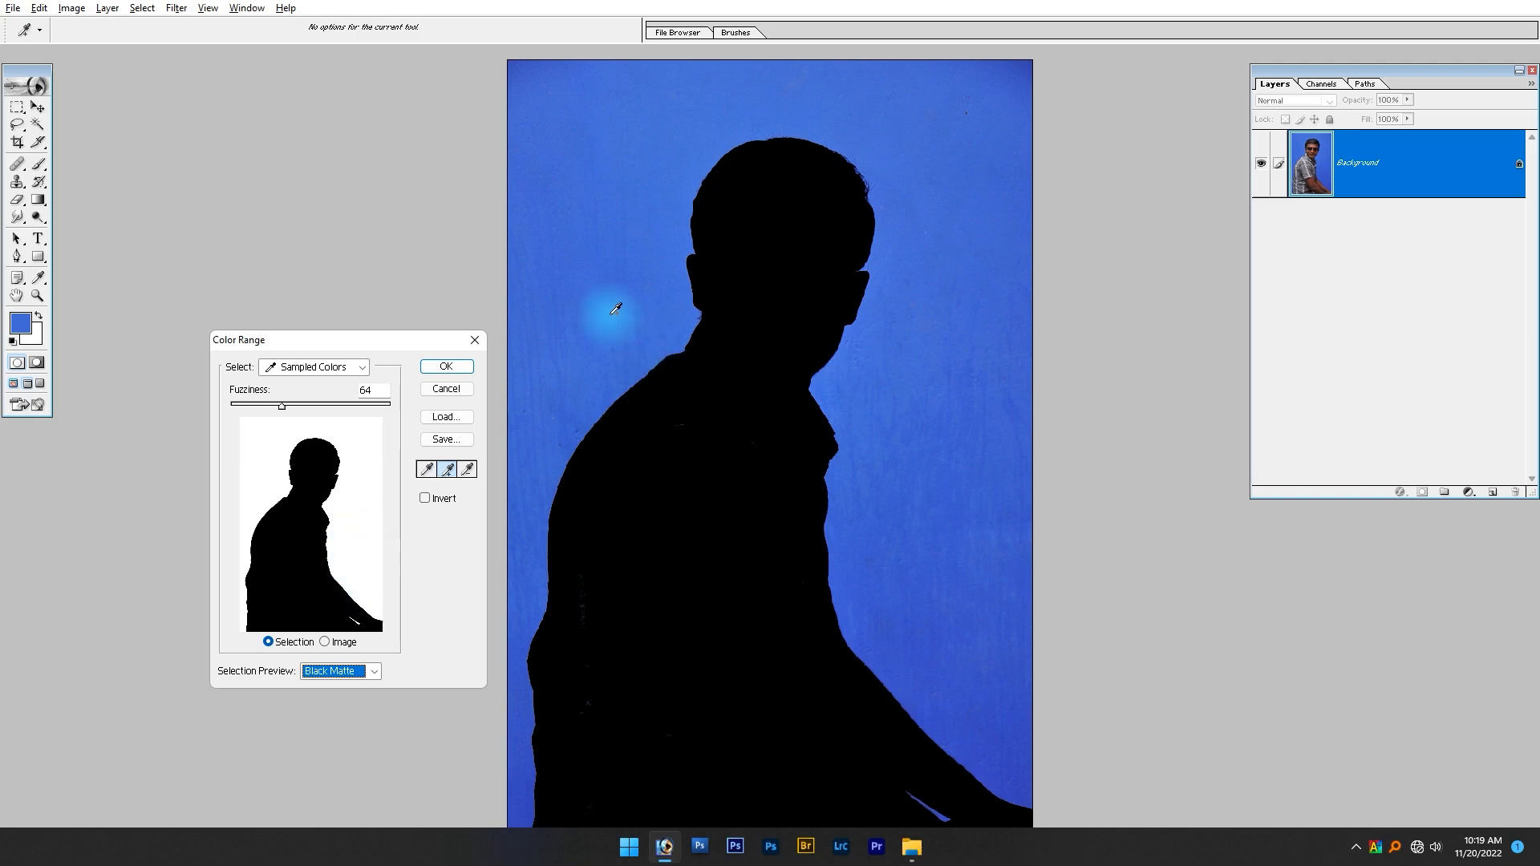
pyautogui.click(424, 500)
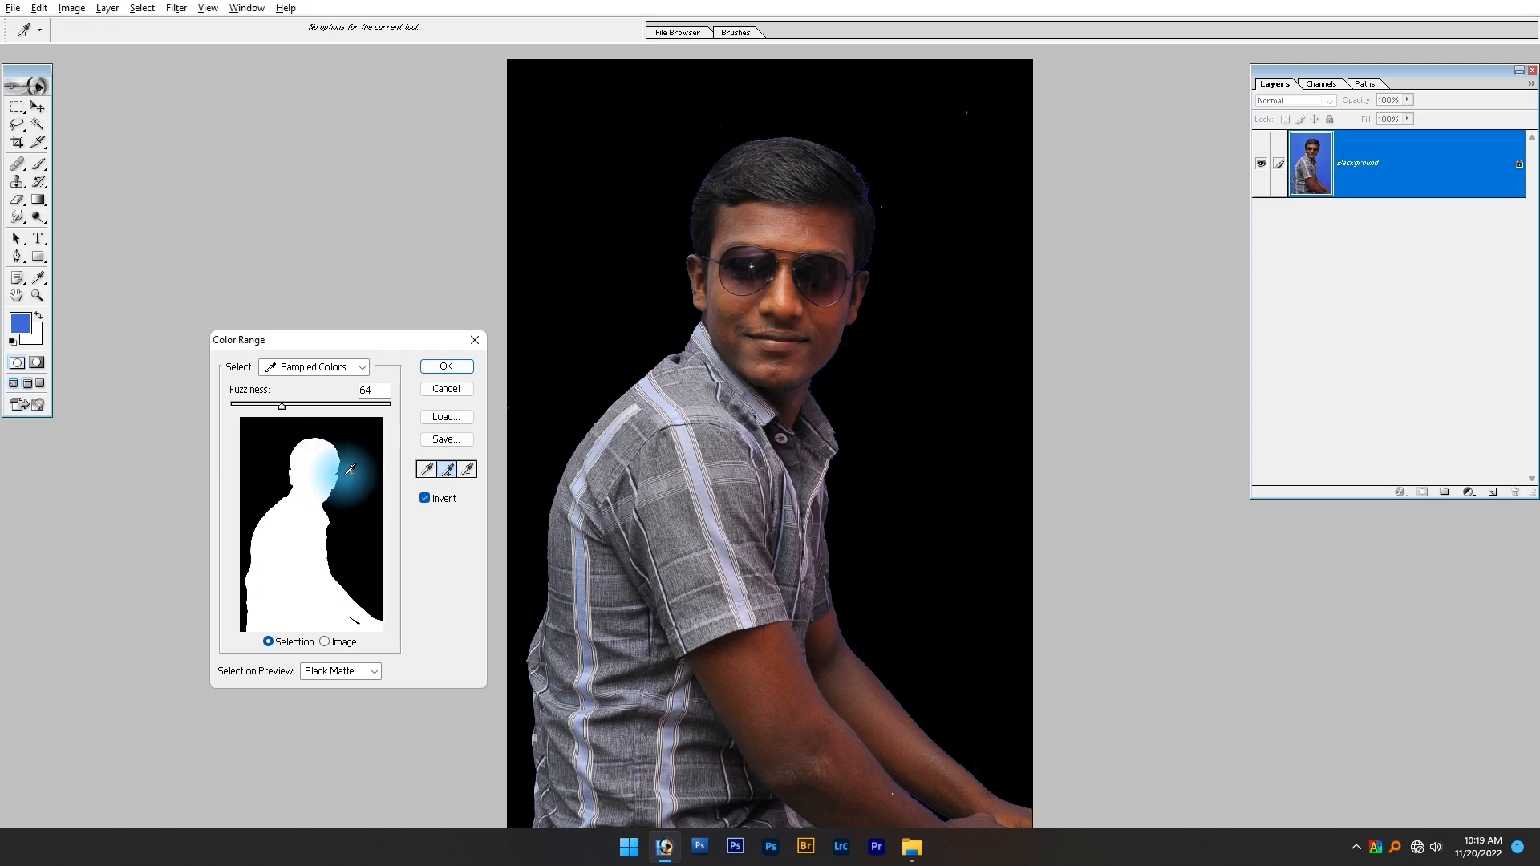
# - Set the Fuzziness to 71 and apply the Color Range selection
pyautogui.click(281, 411)
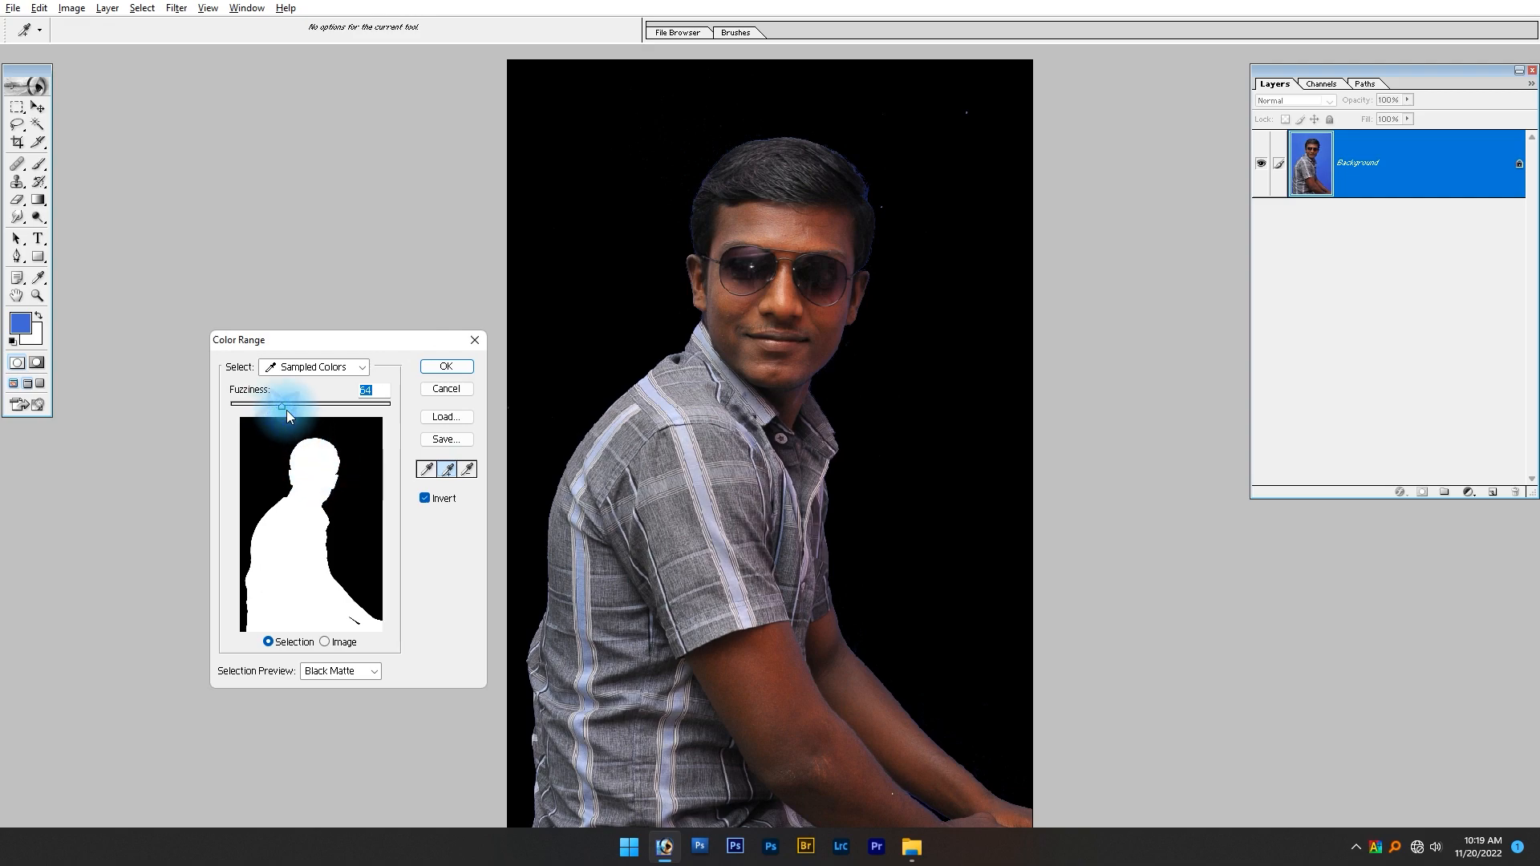
pyautogui.moveTo(276, 405); pyautogui.dragTo(288, 403)
pyautogui.click(462, 368)
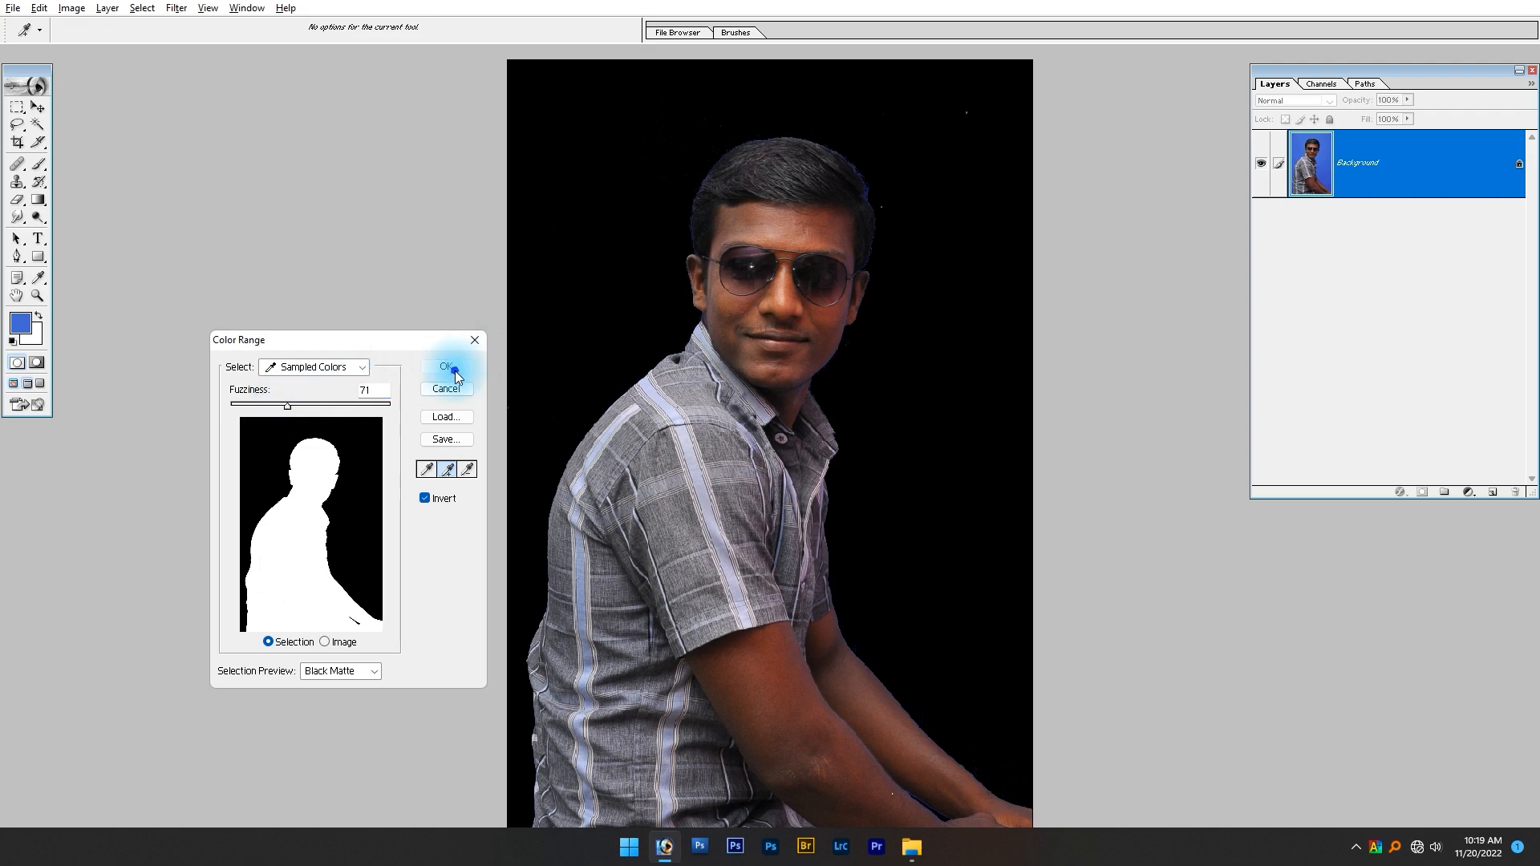
# - Remove the stray selected speck in the backdrop above the man's head from the selection with the Lasso
pyautogui.press('v')
pyautogui.hotkey('alt', 'BackSpace')
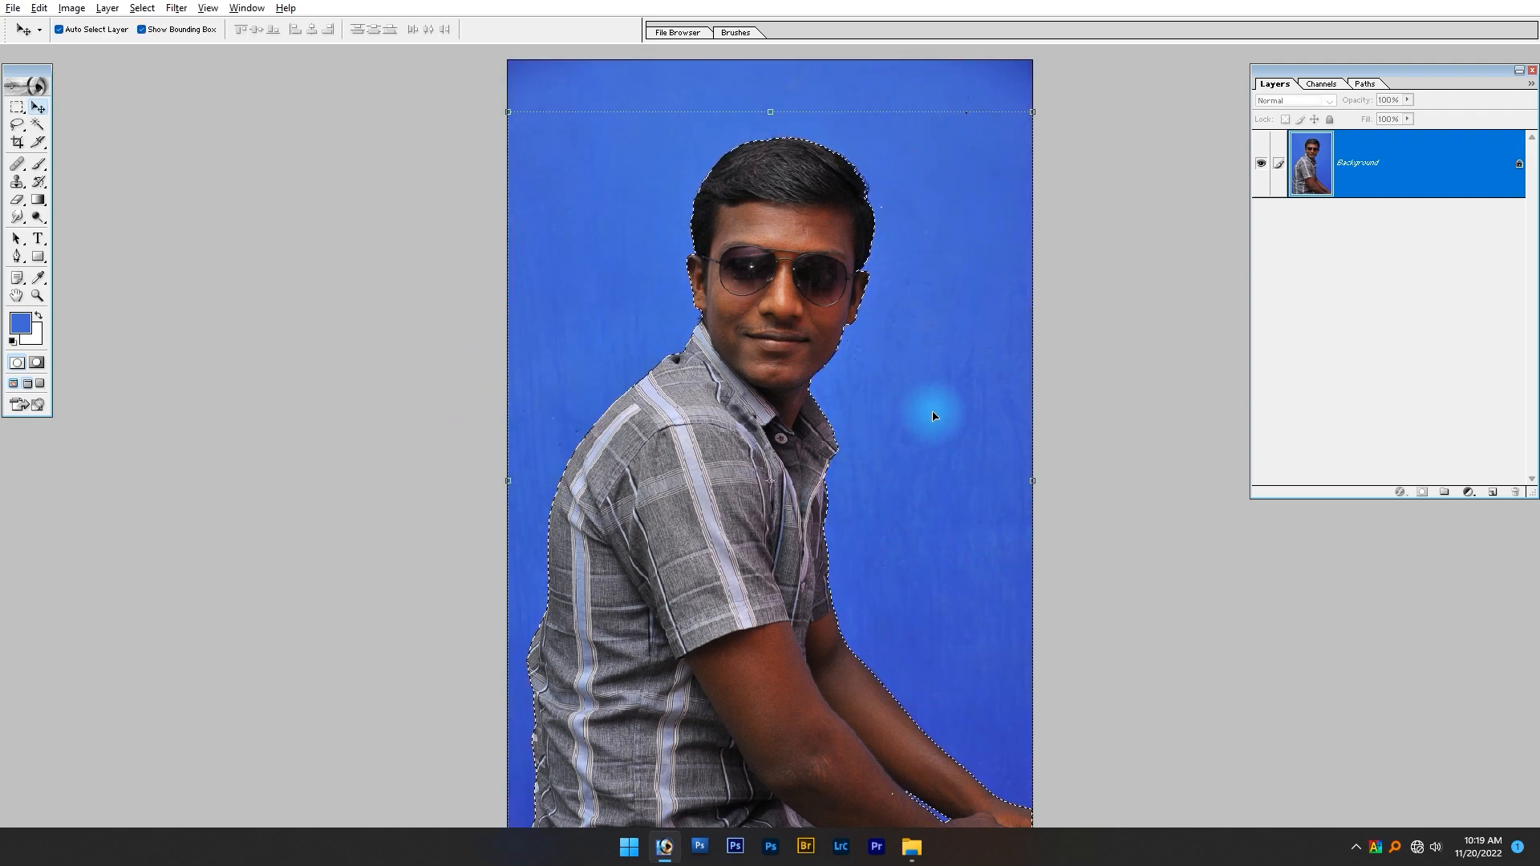
pyautogui.keyDown('ctrl'); pyautogui.click(1046, 317); pyautogui.keyUp('ctrl')
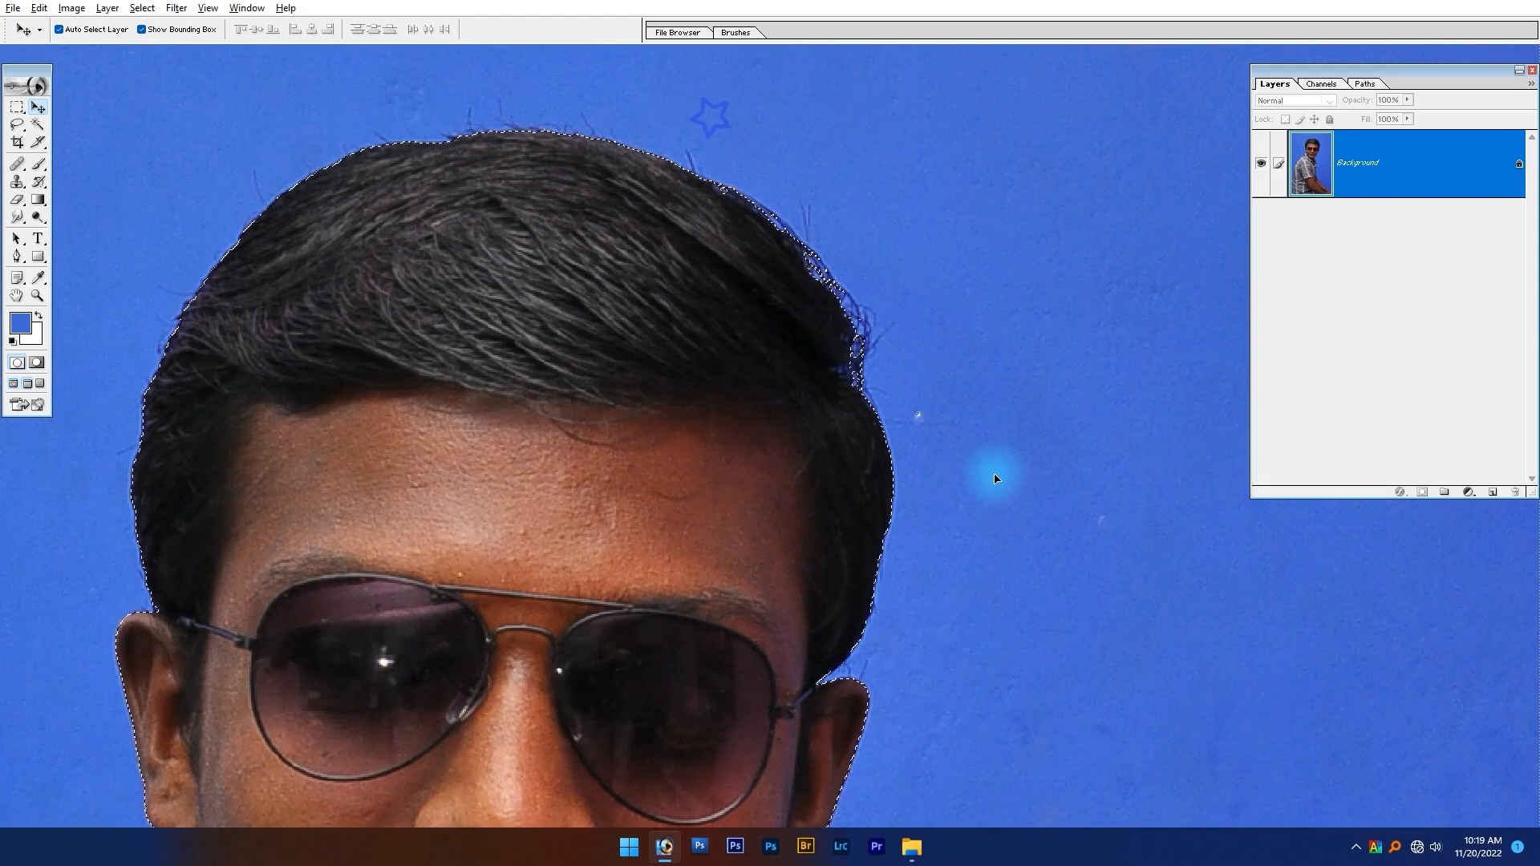
pyautogui.scroll(3, 613, 602)
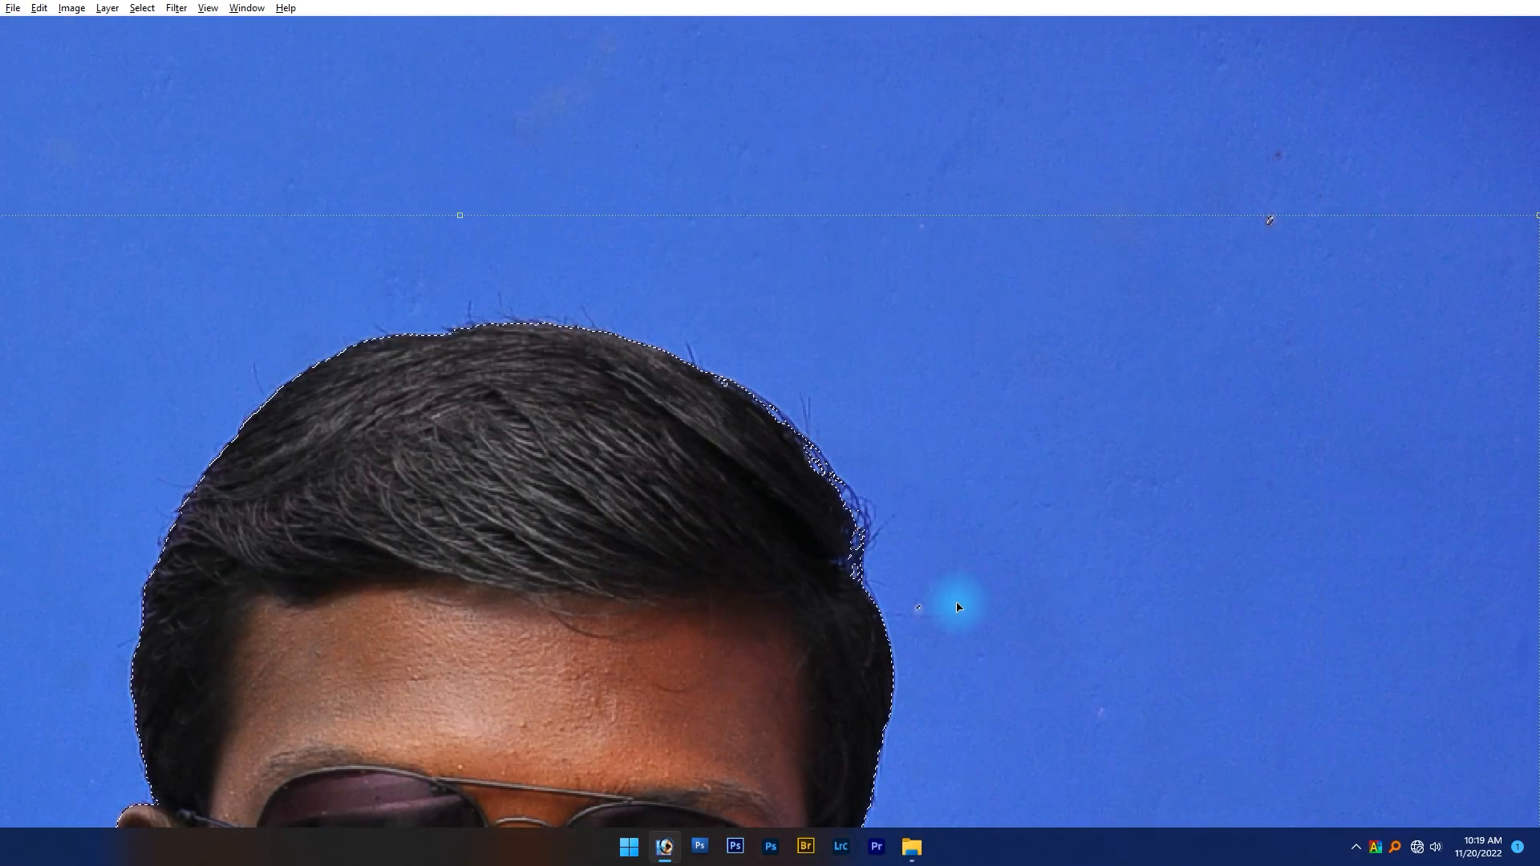
pyautogui.press('l')
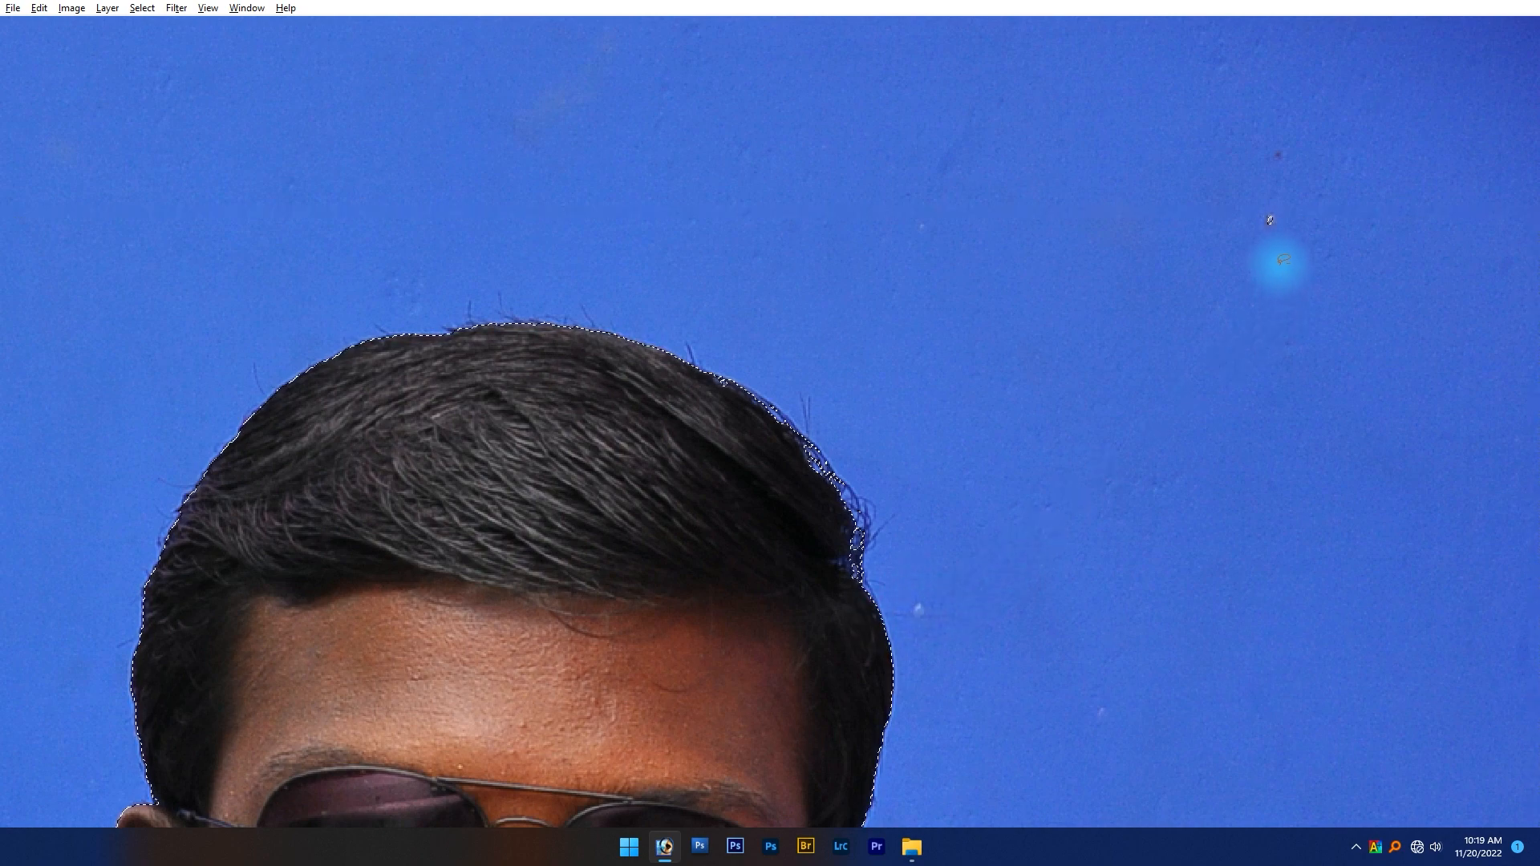
pyautogui.moveTo(1274, 236)
pyautogui.mouseDown()
pyautogui.moveTo(1272, 194)
pyautogui.moveTo(1287, 252)
pyautogui.mouseUp()
pyautogui.moveTo(1285, 253)
pyautogui.mouseDown()
pyautogui.moveTo(1252, 238)
pyautogui.moveTo(1262, 195)
pyautogui.moveTo(1294, 251)
pyautogui.mouseUp()
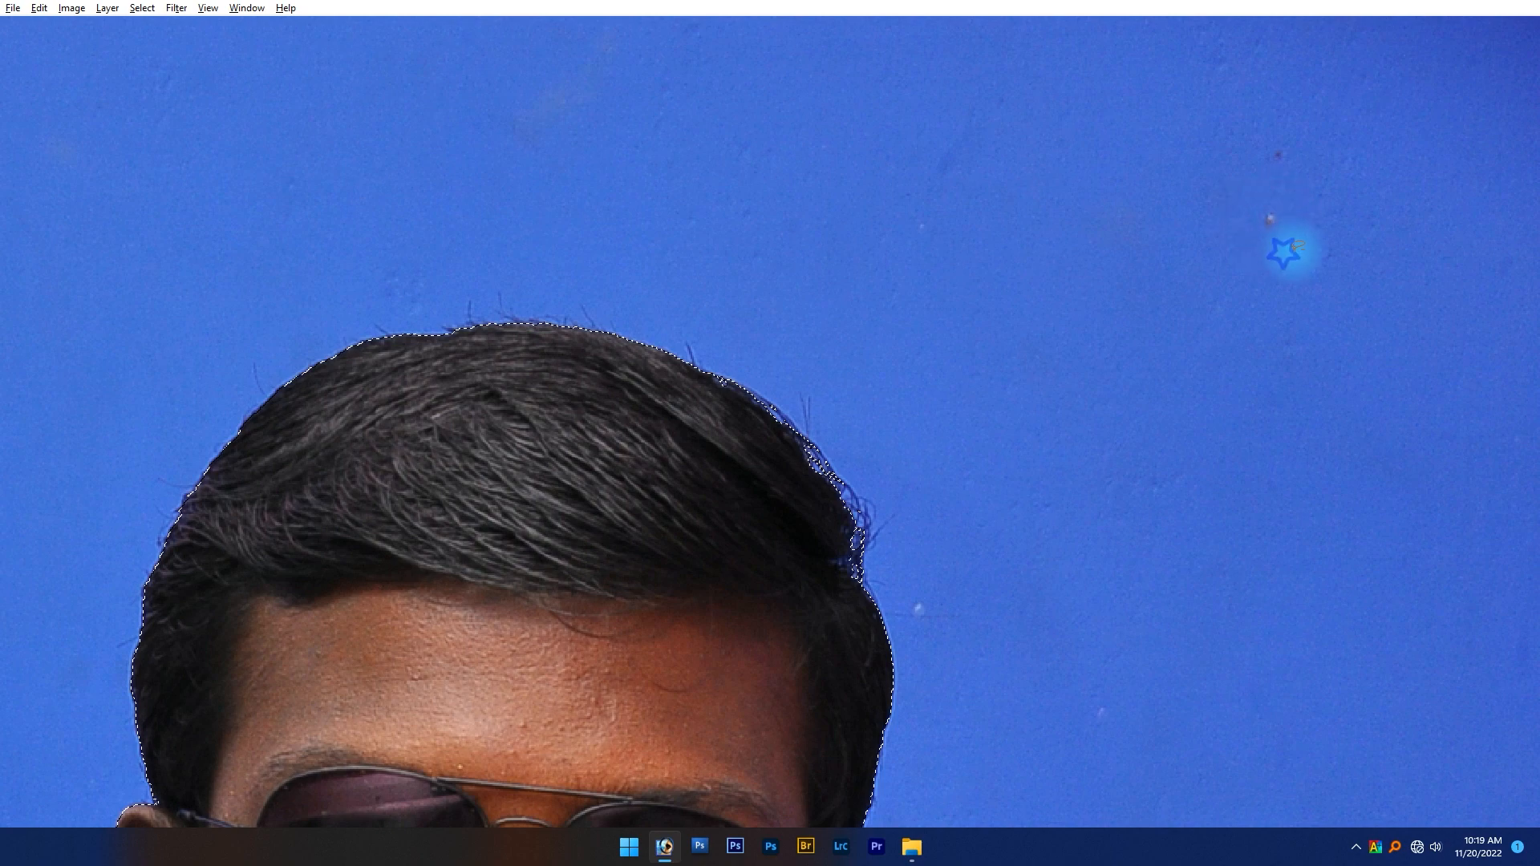
pyautogui.hotkey('ctrl', '0')
pyautogui.press('Tab')
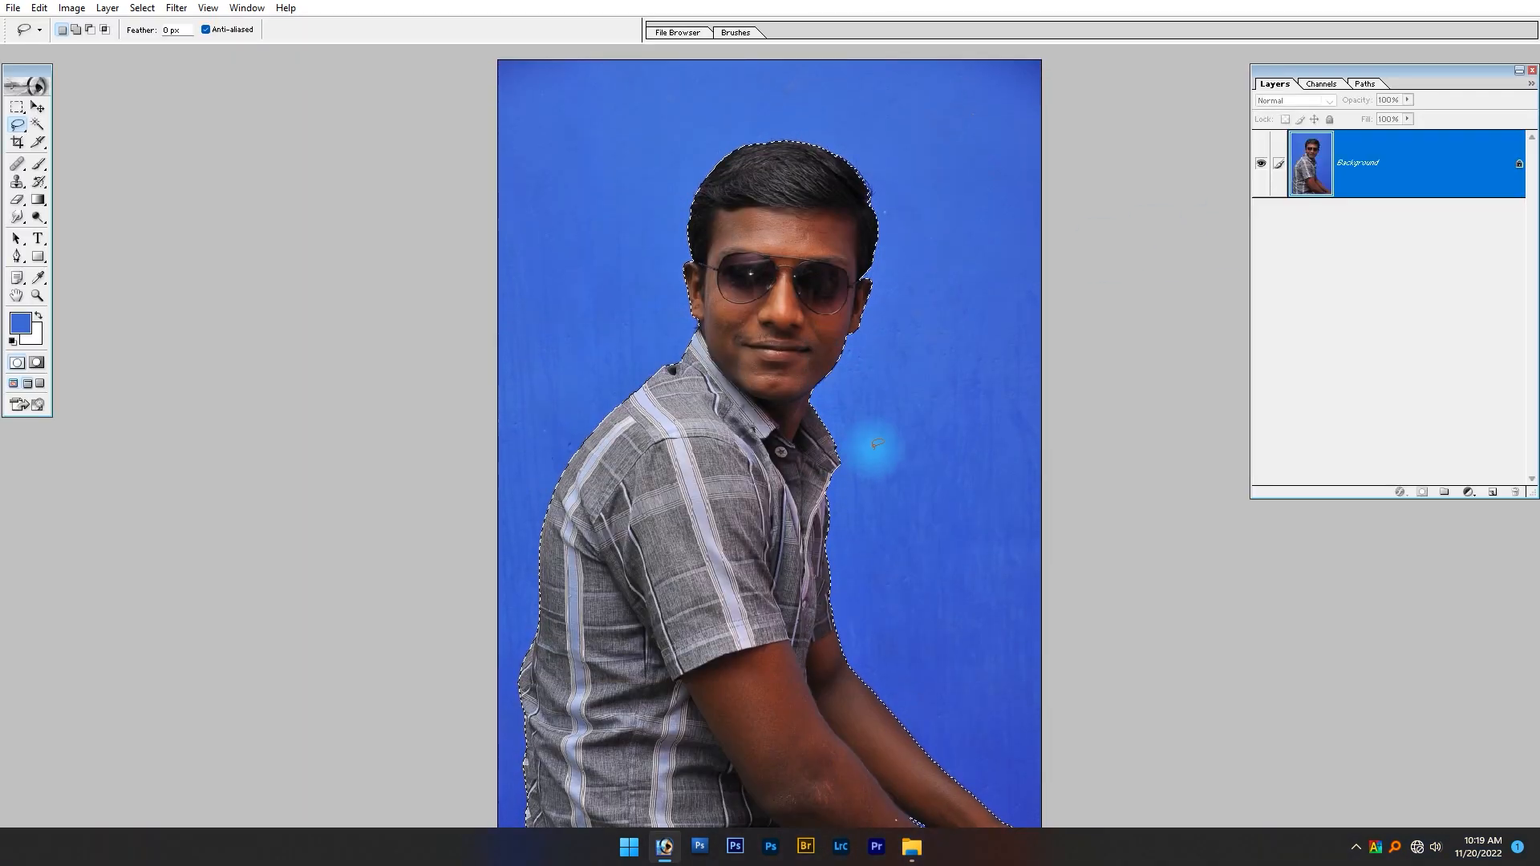
# - Convert the Background to a regular layer and mask it with the selection feathered by 1 pixel
pyautogui.doubleClick(1425, 194)
pyautogui.press('Return')
pyautogui.hotkey('ctrl', 'alt', 'd')
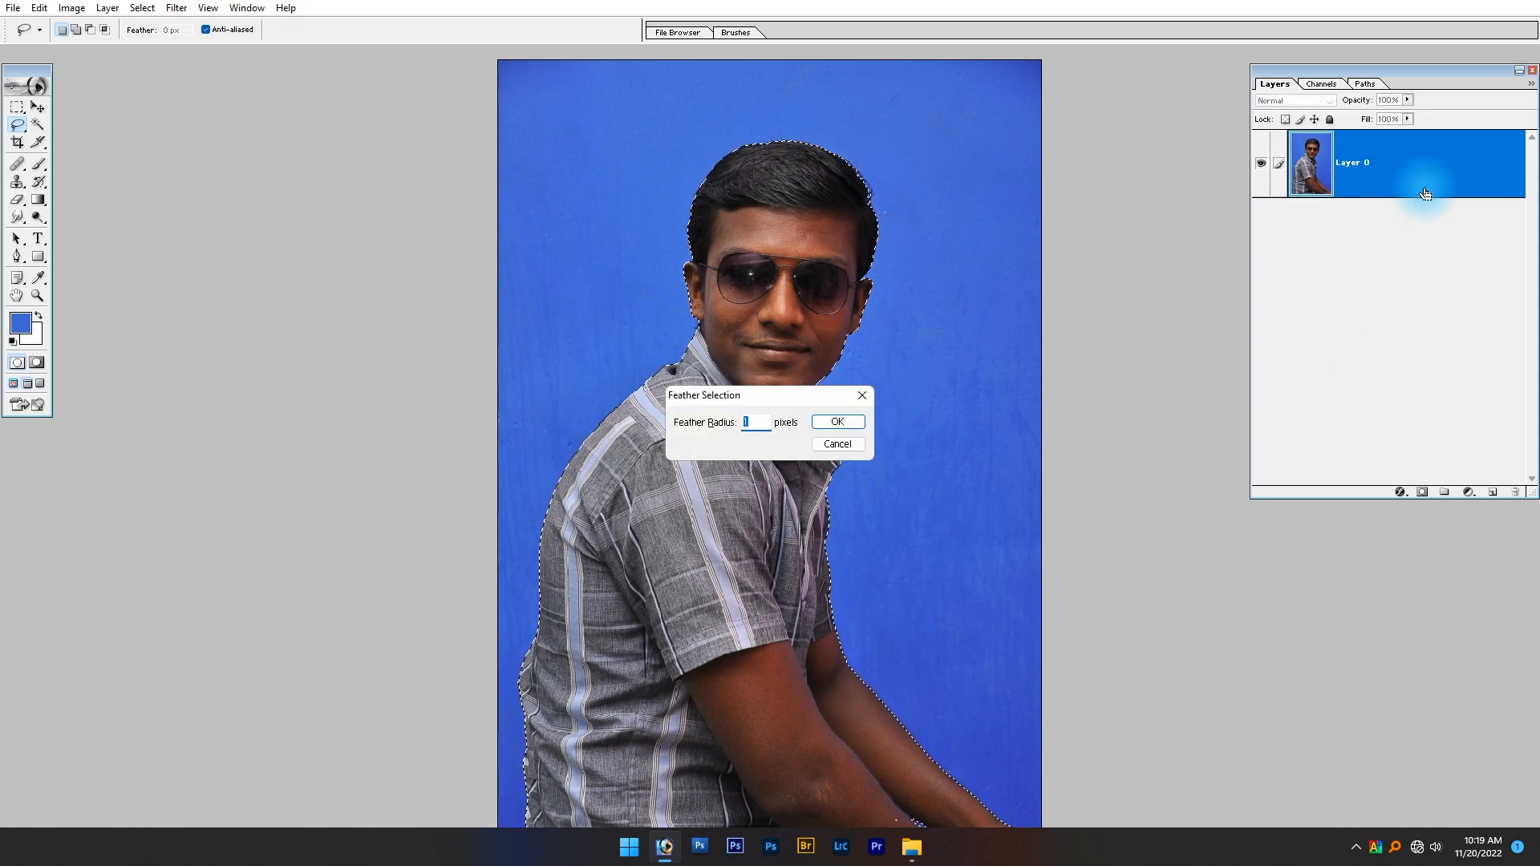
pyautogui.press('Return')
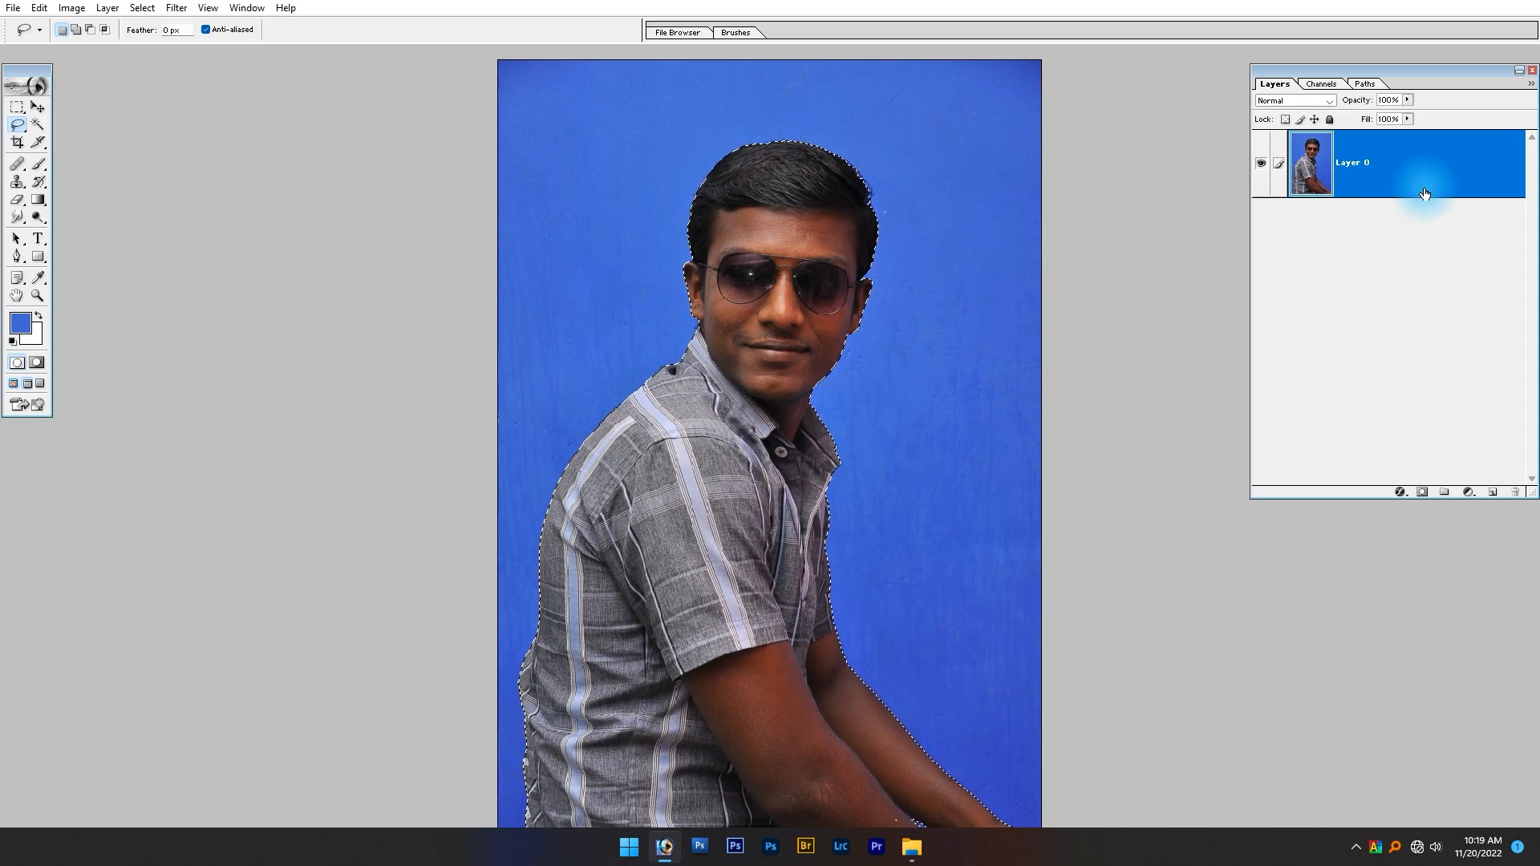
pyautogui.click(1422, 492)
# - Examine the masked cutout's edges around the hair, shirt and arms at close range
pyautogui.moveTo(905, 147); pyautogui.dragTo(706, 457)
pyautogui.moveTo(1025, 277); pyautogui.dragTo(724, 638)
pyautogui.moveTo(806, 690); pyautogui.dragTo(798, 289)
pyautogui.moveTo(815, 753); pyautogui.dragTo(834, 317)
pyautogui.moveTo(166, 344); pyautogui.dragTo(1063, 774)
pyautogui.moveTo(802, 561); pyautogui.dragTo(836, 780)
pyautogui.moveTo(928, 495); pyautogui.dragTo(638, 826)
pyautogui.moveTo(819, 394)
pyautogui.mouseDown()
pyautogui.moveTo(806, 634)
pyautogui.moveTo(880, 199)
pyautogui.mouseUp()
pyautogui.moveTo(805, 471); pyautogui.dragTo(756, 408)
pyautogui.hotkey('ctrl', '0')
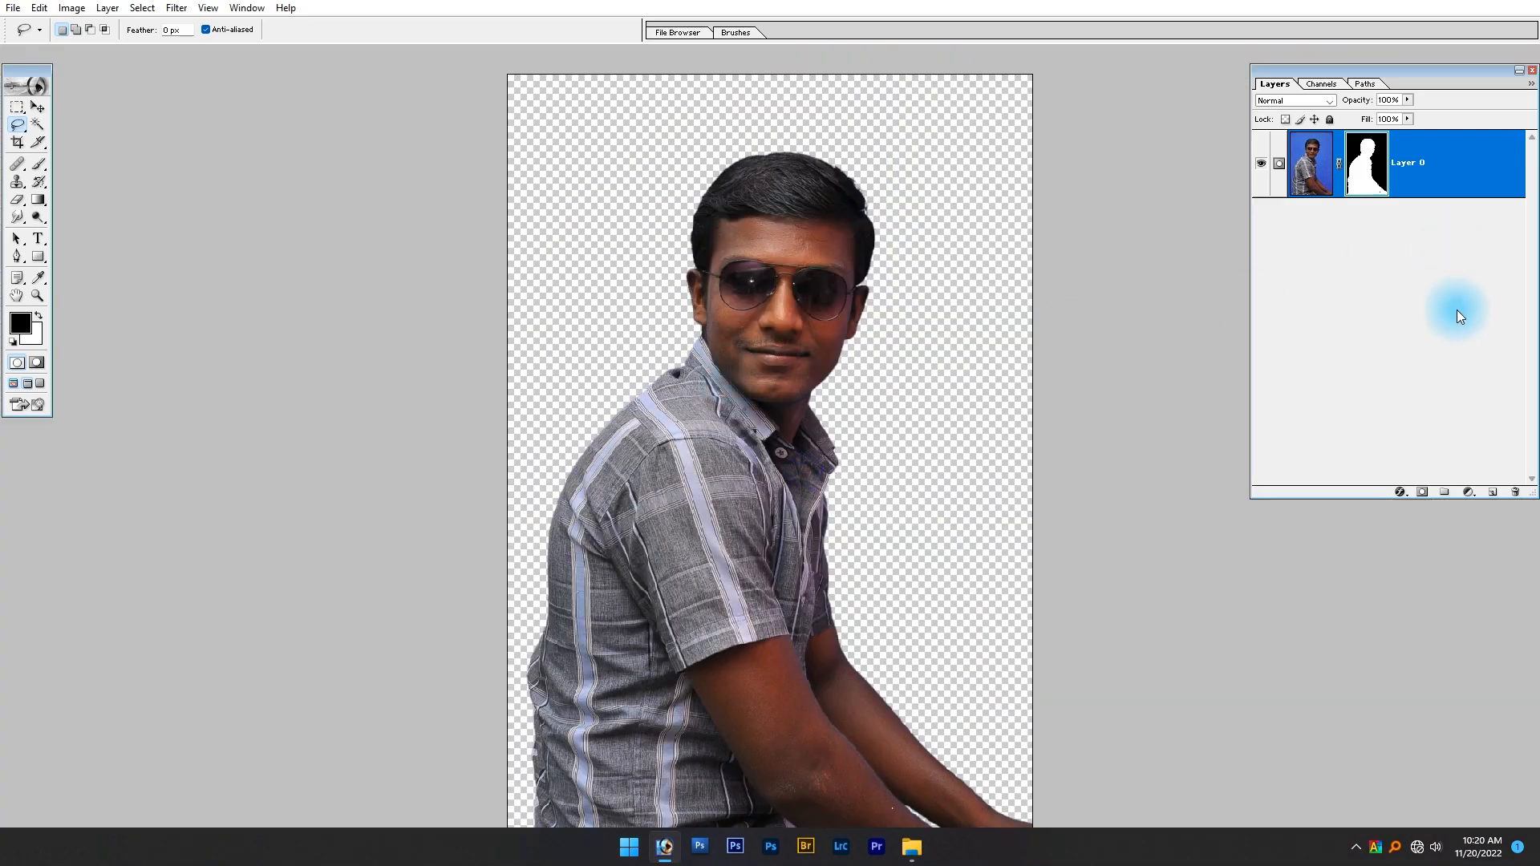
# - Add a blue solid colour fill layer and place it beneath the masked photo layer
pyautogui.click(1475, 498)
pyautogui.click(1475, 506)
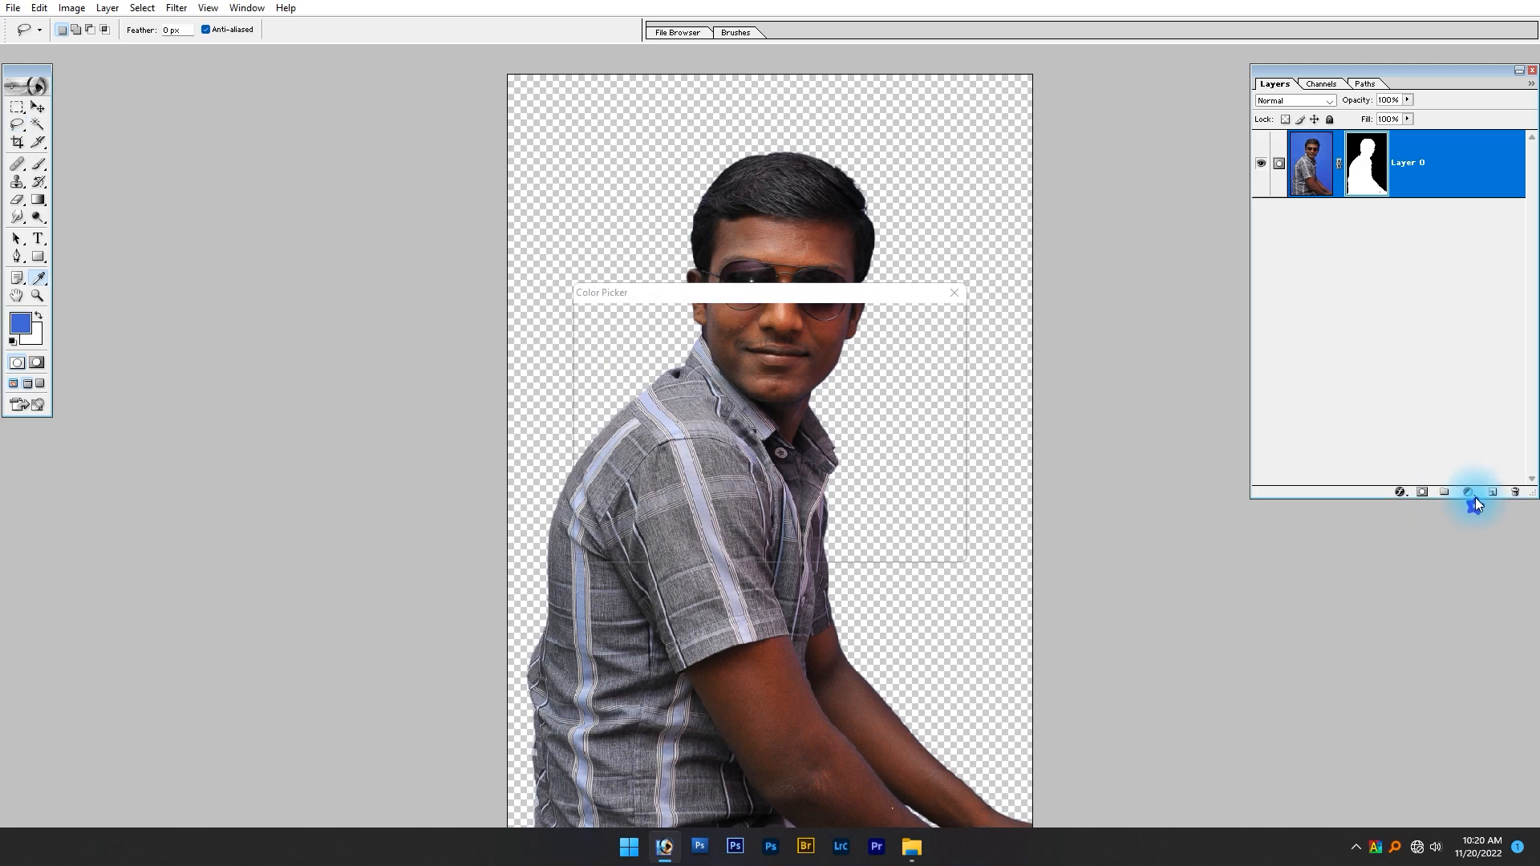
pyautogui.press('Return')
pyautogui.hotkey('ctrl', '[')
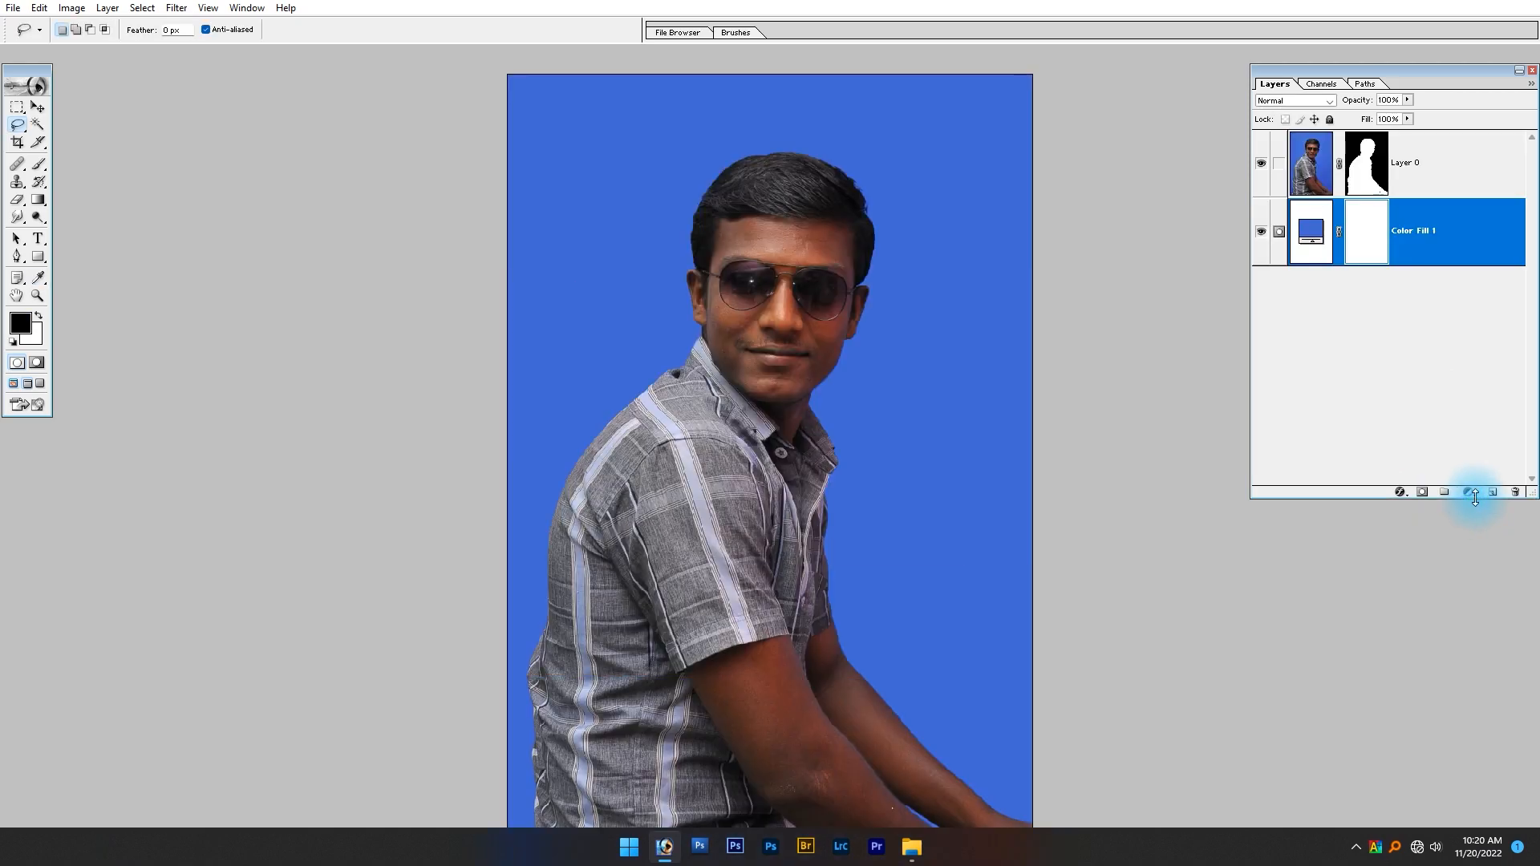
# - Change the fill layer's colour to the light blue 9BD8FF
pyautogui.doubleClick(1311, 231)
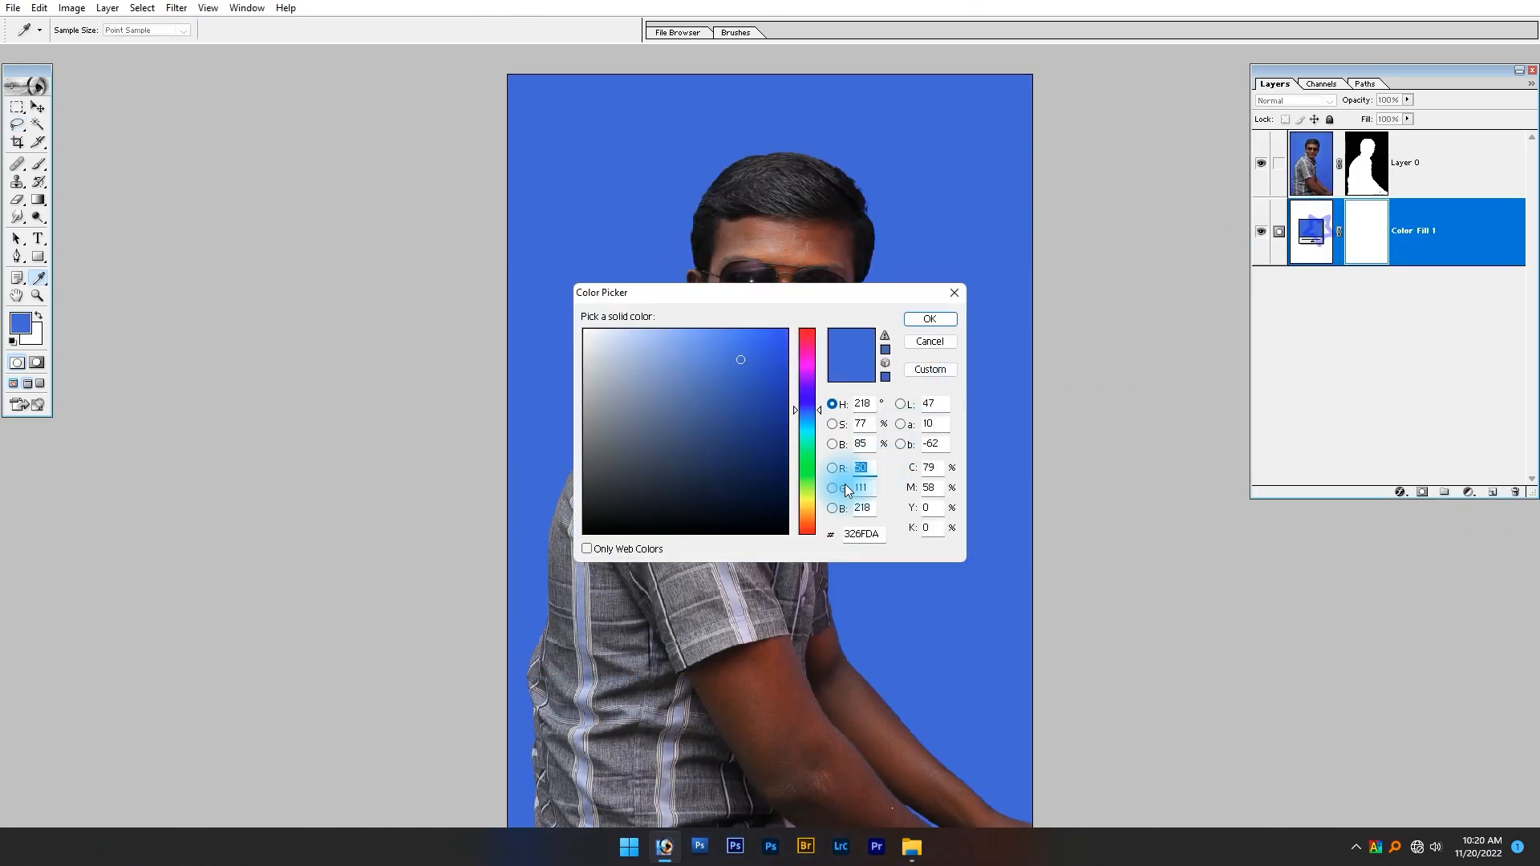
pyautogui.moveTo(821, 470); pyautogui.dragTo(806, 419)
pyautogui.moveTo(732, 358)
pyautogui.mouseDown()
pyautogui.moveTo(727, 335)
pyautogui.moveTo(664, 327)
pyautogui.mouseUp()
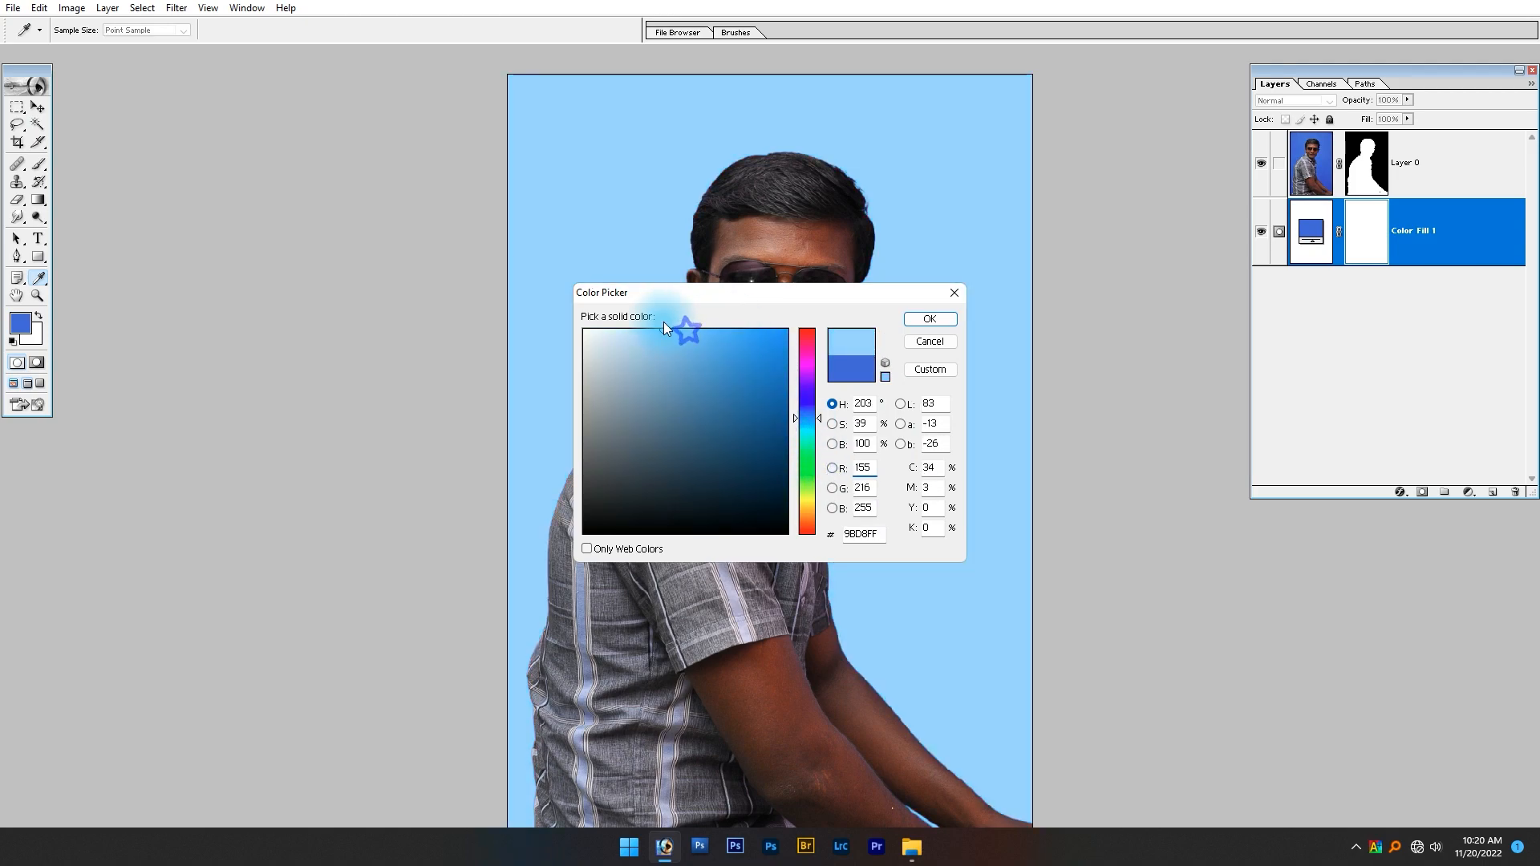
pyautogui.press('Return')
# - Copy a rectangular area around the head from the photo to a new layer beneath the masked layer and desaturate it
pyautogui.moveTo(607, 117); pyautogui.dragTo(945, 425)
pyautogui.moveTo(967, 536); pyautogui.dragTo(820, 616)
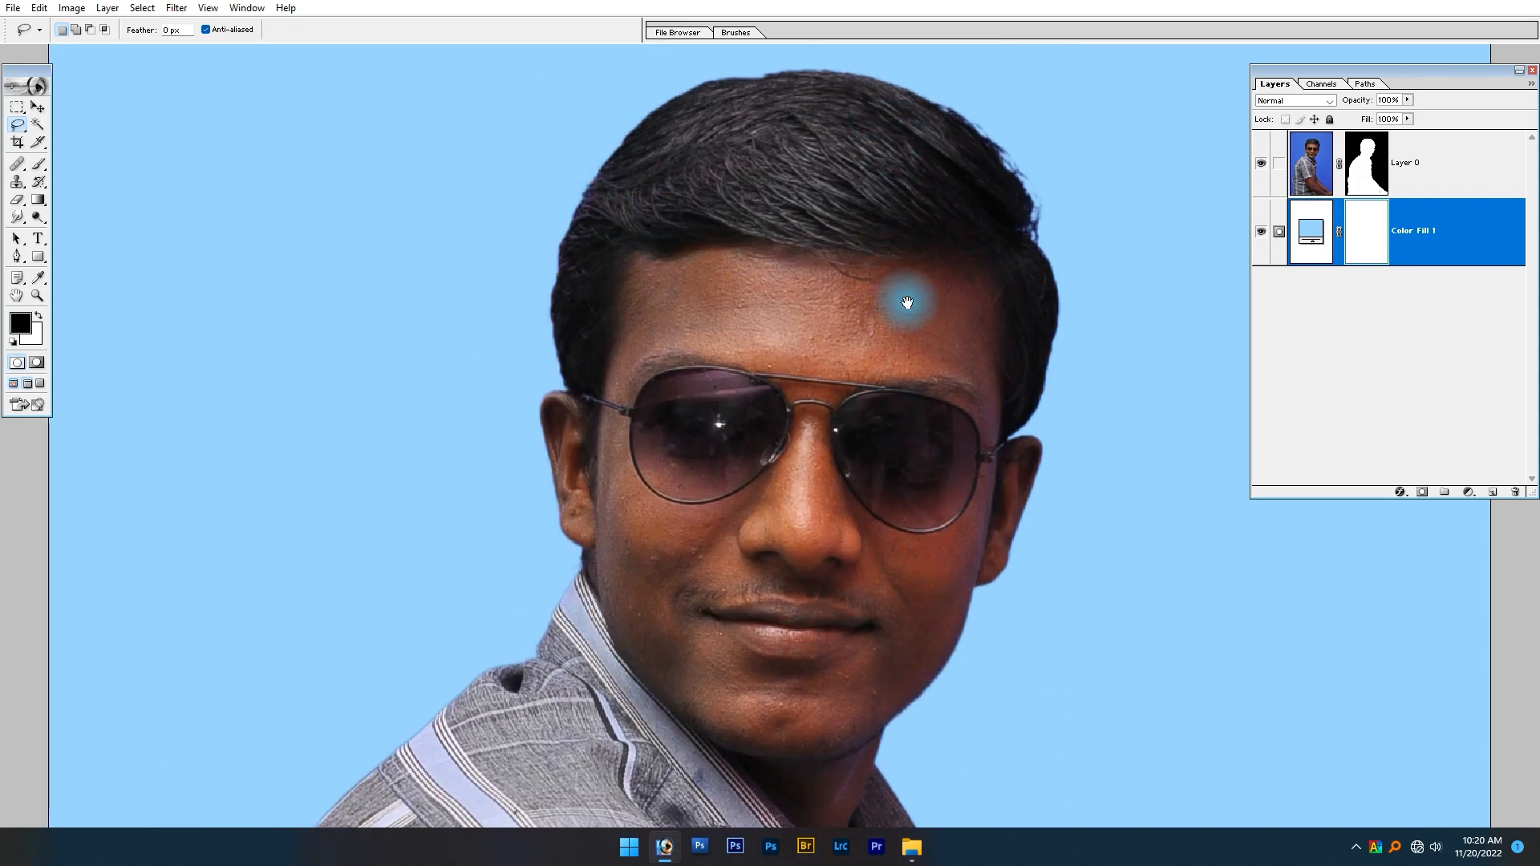
pyautogui.moveTo(904, 302); pyautogui.dragTo(894, 328)
pyautogui.press('m')
pyautogui.moveTo(483, 57)
pyautogui.mouseDown()
pyautogui.moveTo(918, 378)
pyautogui.moveTo(1100, 583)
pyautogui.mouseUp()
pyautogui.rightClick(925, 470)
pyautogui.click(963, 479)
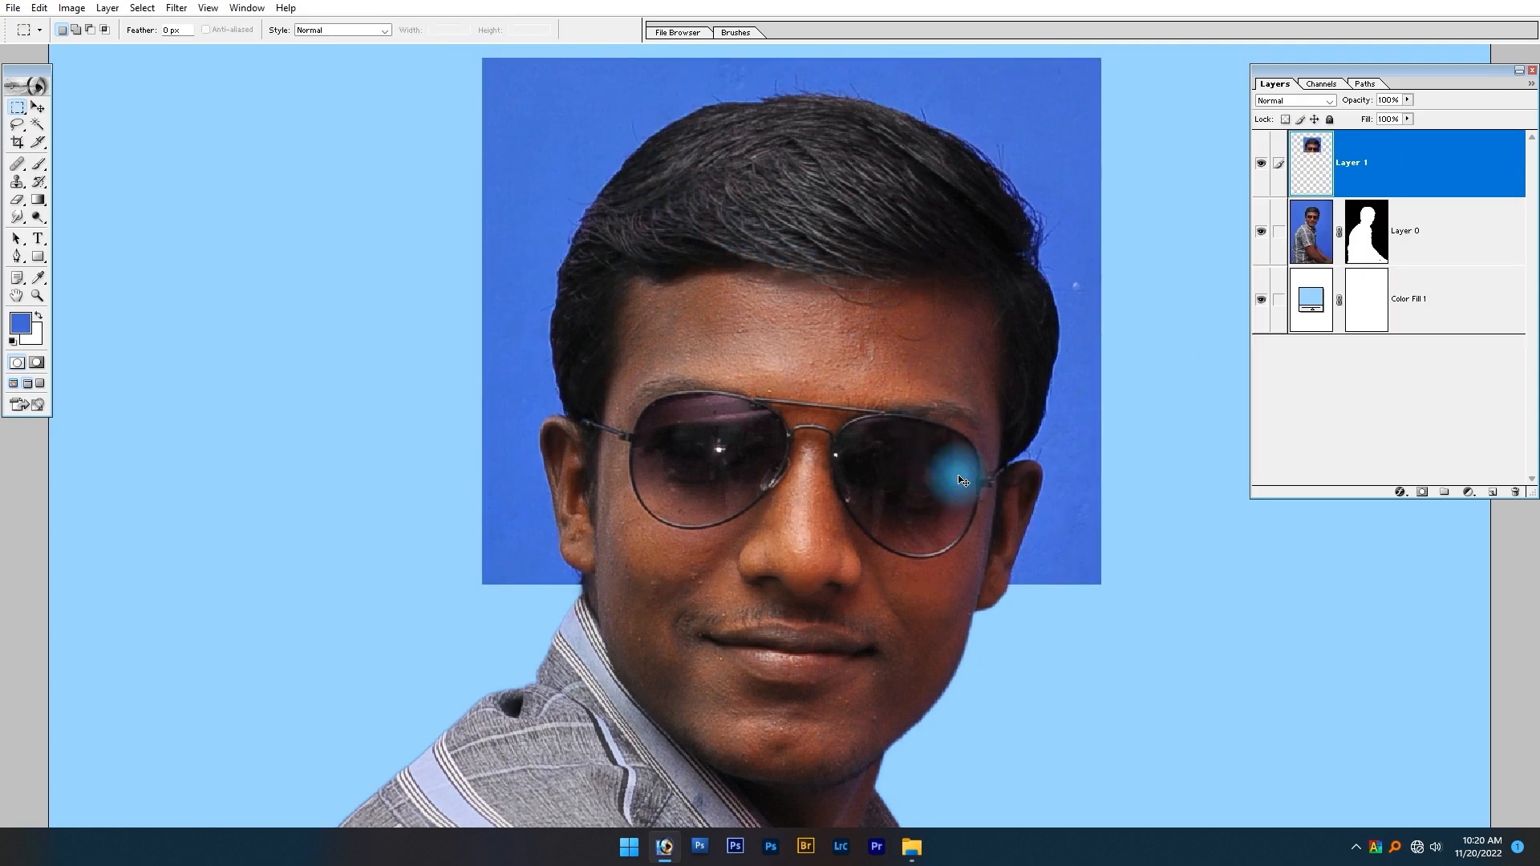
pyautogui.hotkey('ctrl', '[')
pyautogui.hotkey('ctrl', 'shift', 'u')
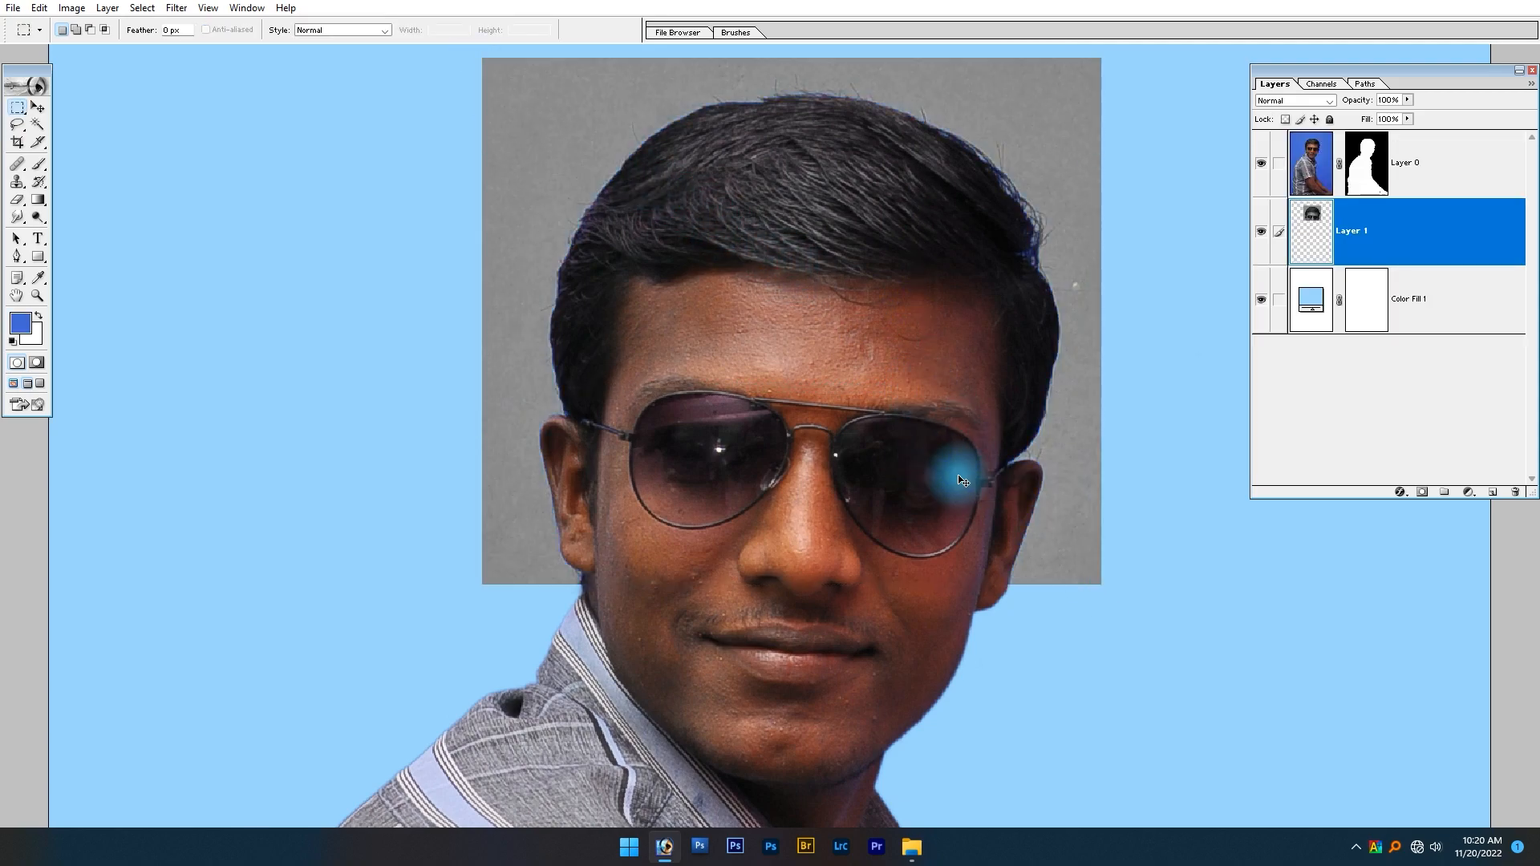
pyautogui.hotkey('ctrl', 'shift', 'l')
pyautogui.hotkey('ctrl', 'z')
pyautogui.hotkey('ctrl', 'alt', 'z')
# - Whiten the head copy's gray backdrop with Curves by sampling it as the white point, and set the copy's blend mode to Multiply
pyautogui.hotkey('ctrl', 'm')
pyautogui.click(1004, 506)
pyautogui.click(1062, 524)
pyautogui.press('Return')
pyautogui.press('e')
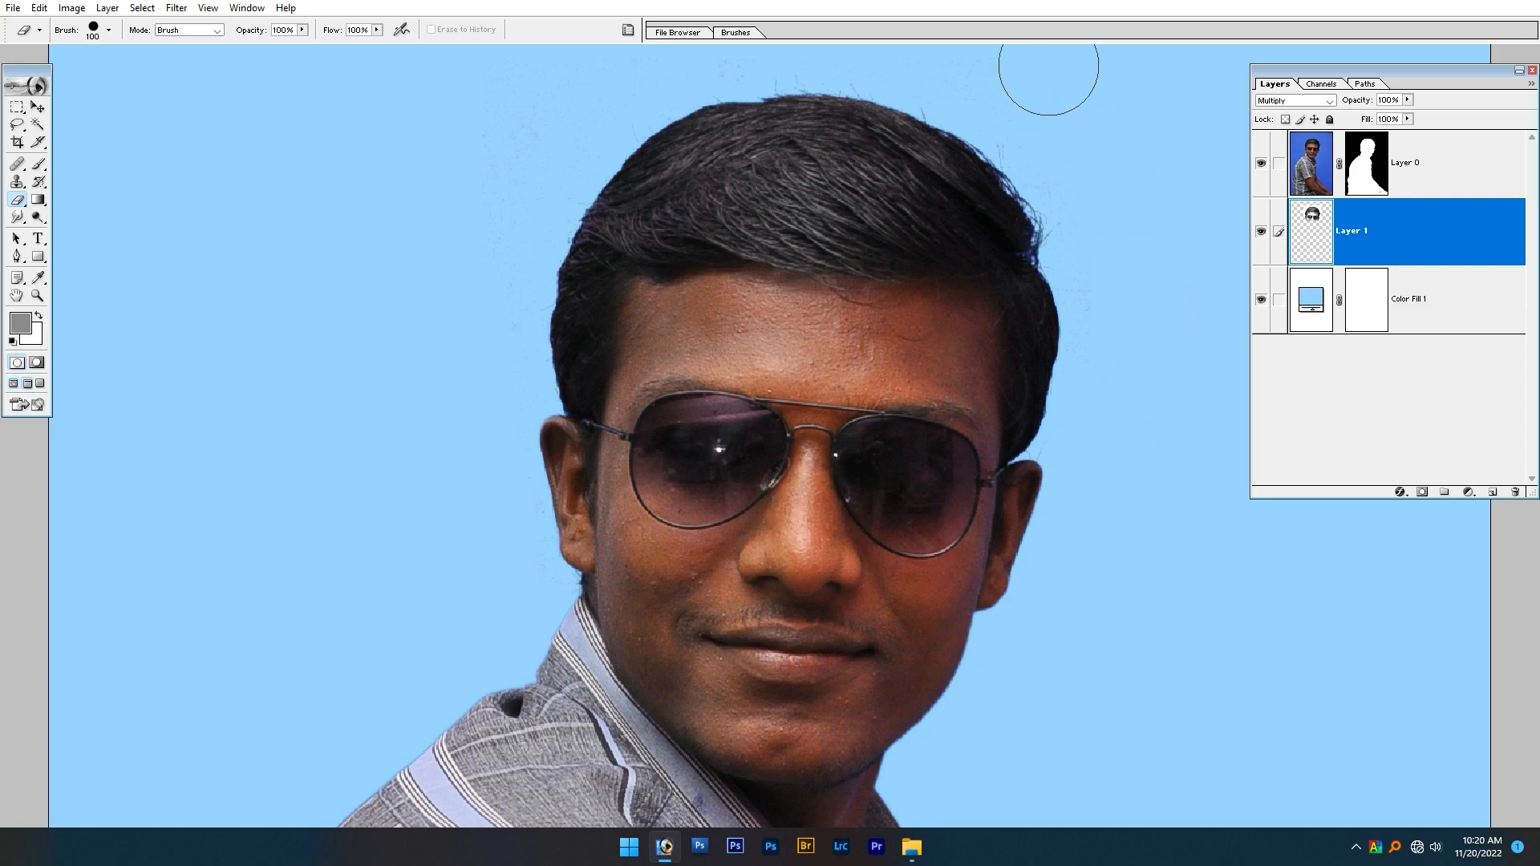
# - Close the finished cutout and open the photo of the man in the blue checked shirt
pyautogui.hotkey('ctrl', '0')
pyautogui.press('v')
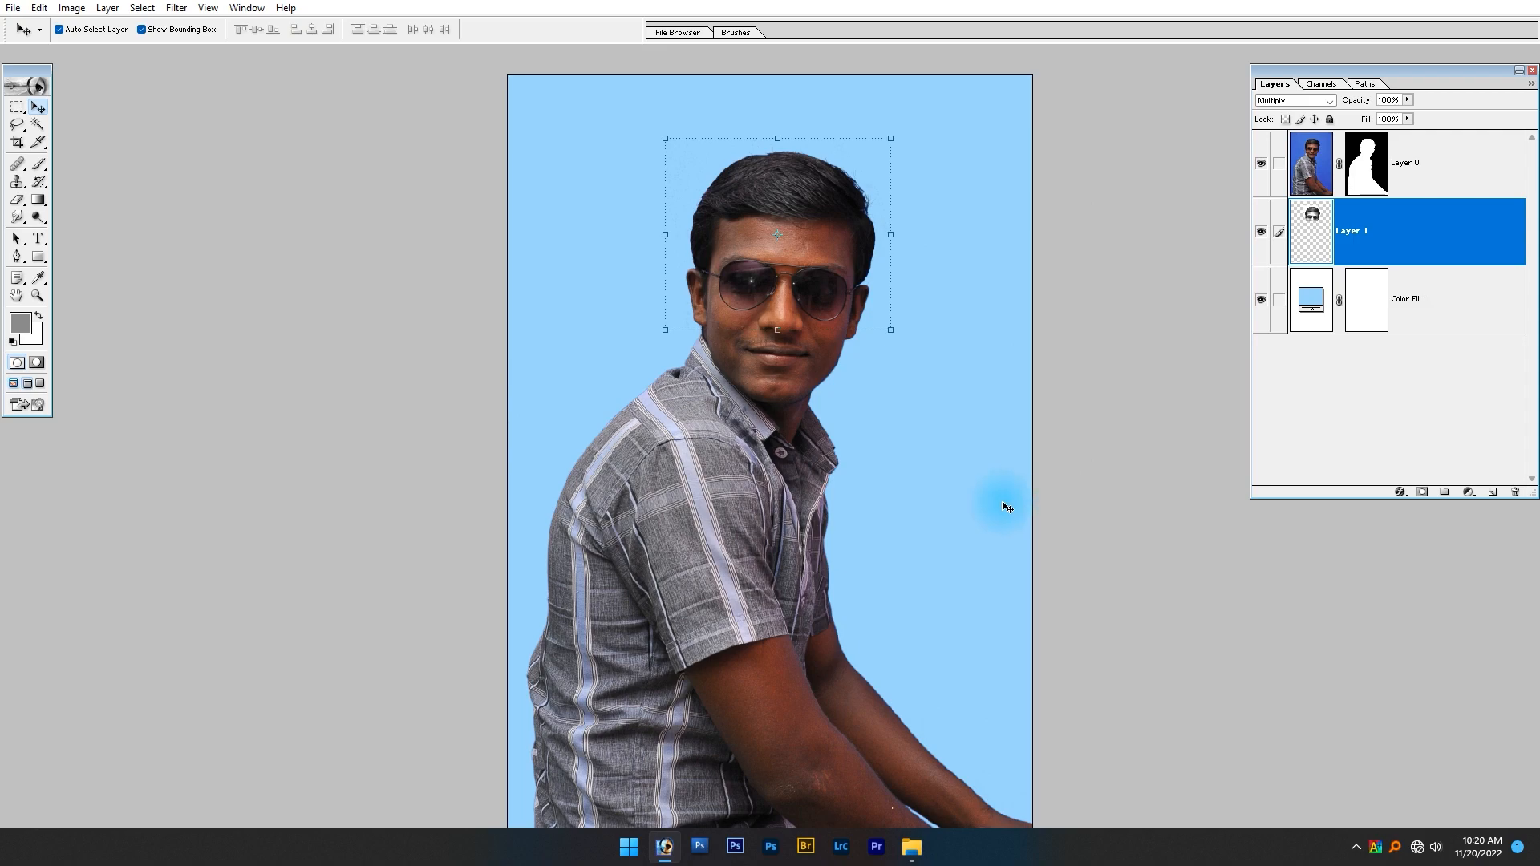
pyautogui.hotkey('ctrl', 'w')
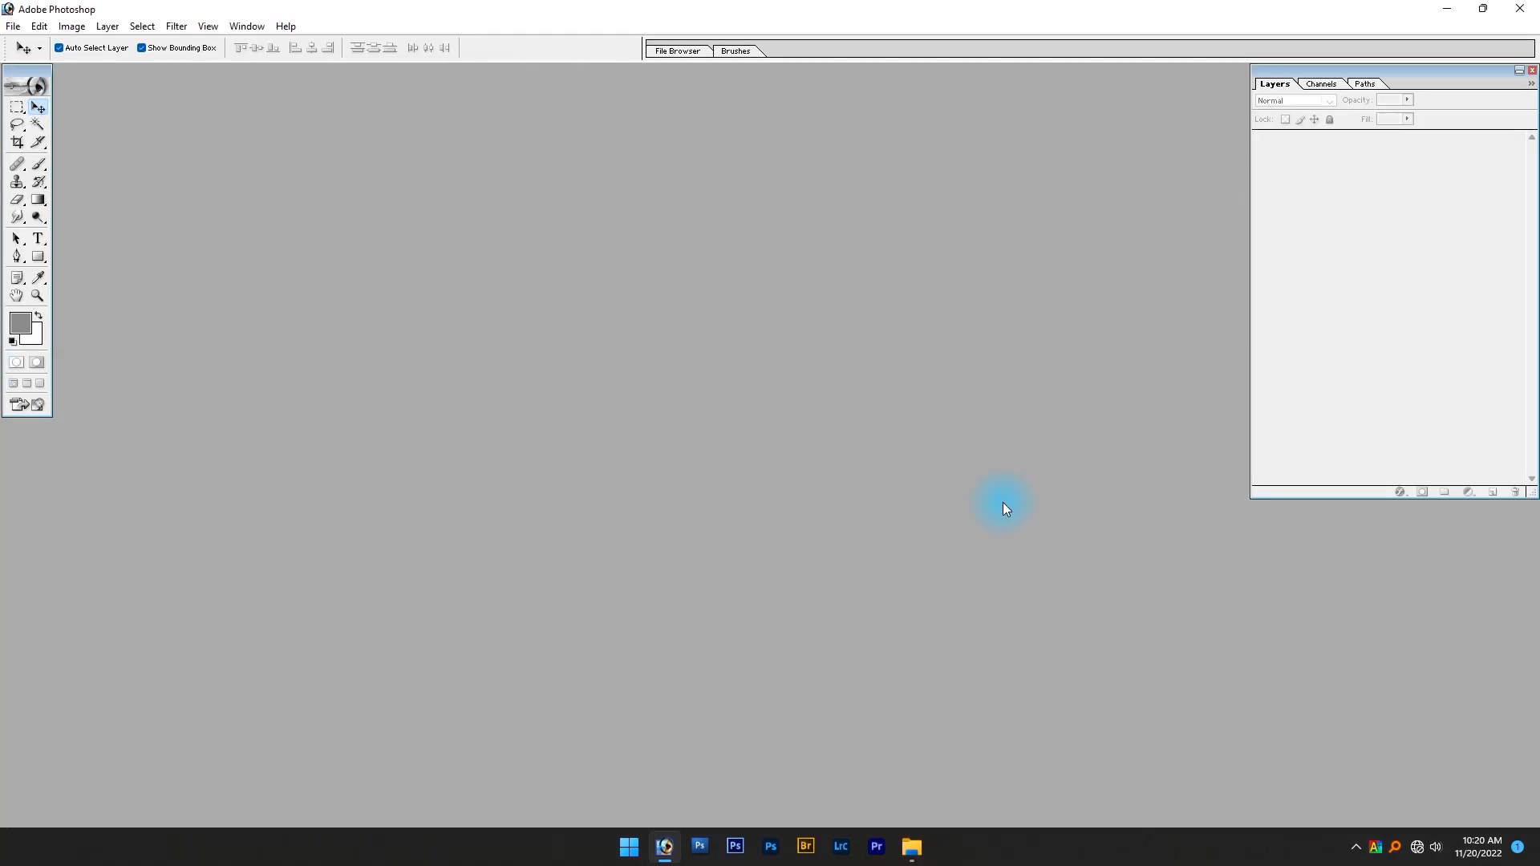
pyautogui.hotkey('alt', 'Tab')
pyautogui.moveTo(1179, 277); pyautogui.dragTo(694, 372)
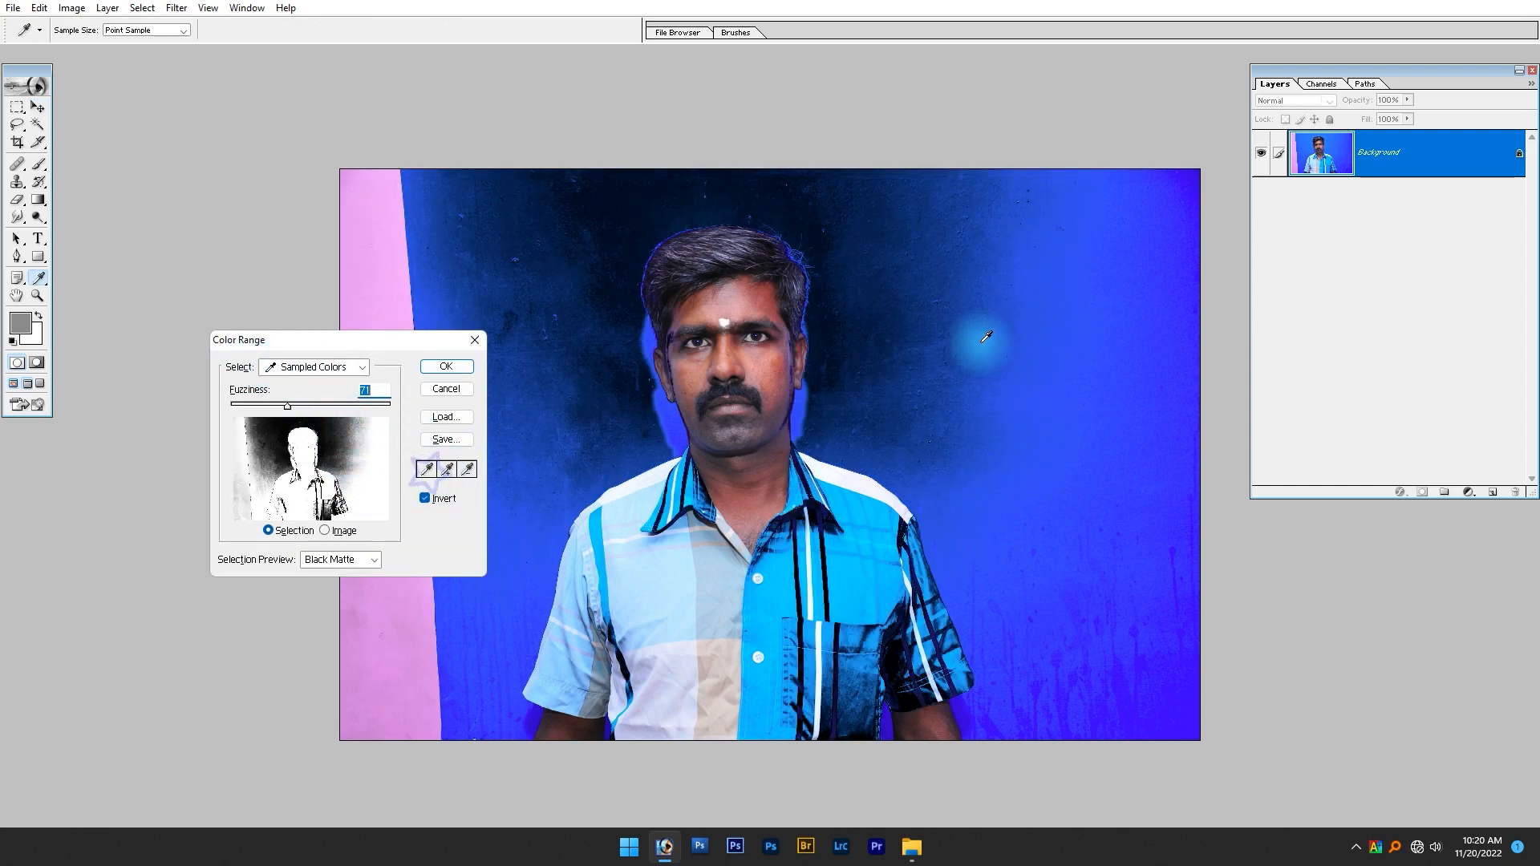
# - Sample the blue backdrop beside the man's head in Color Range and add further backdrop shades to the sampled colours
pyautogui.click(921, 313)
pyautogui.click(447, 469)
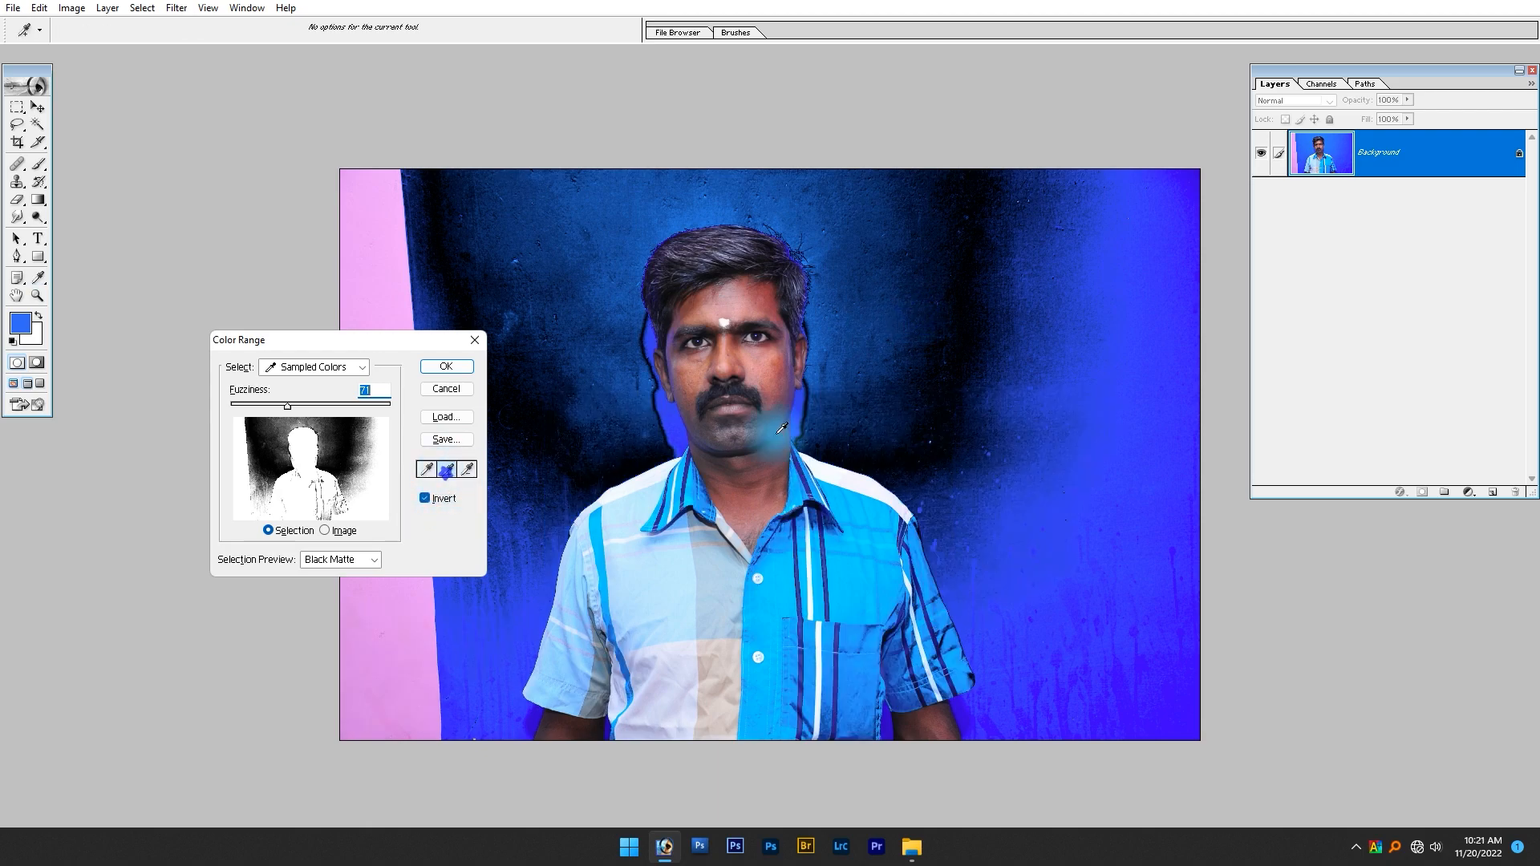
pyautogui.click(929, 309)
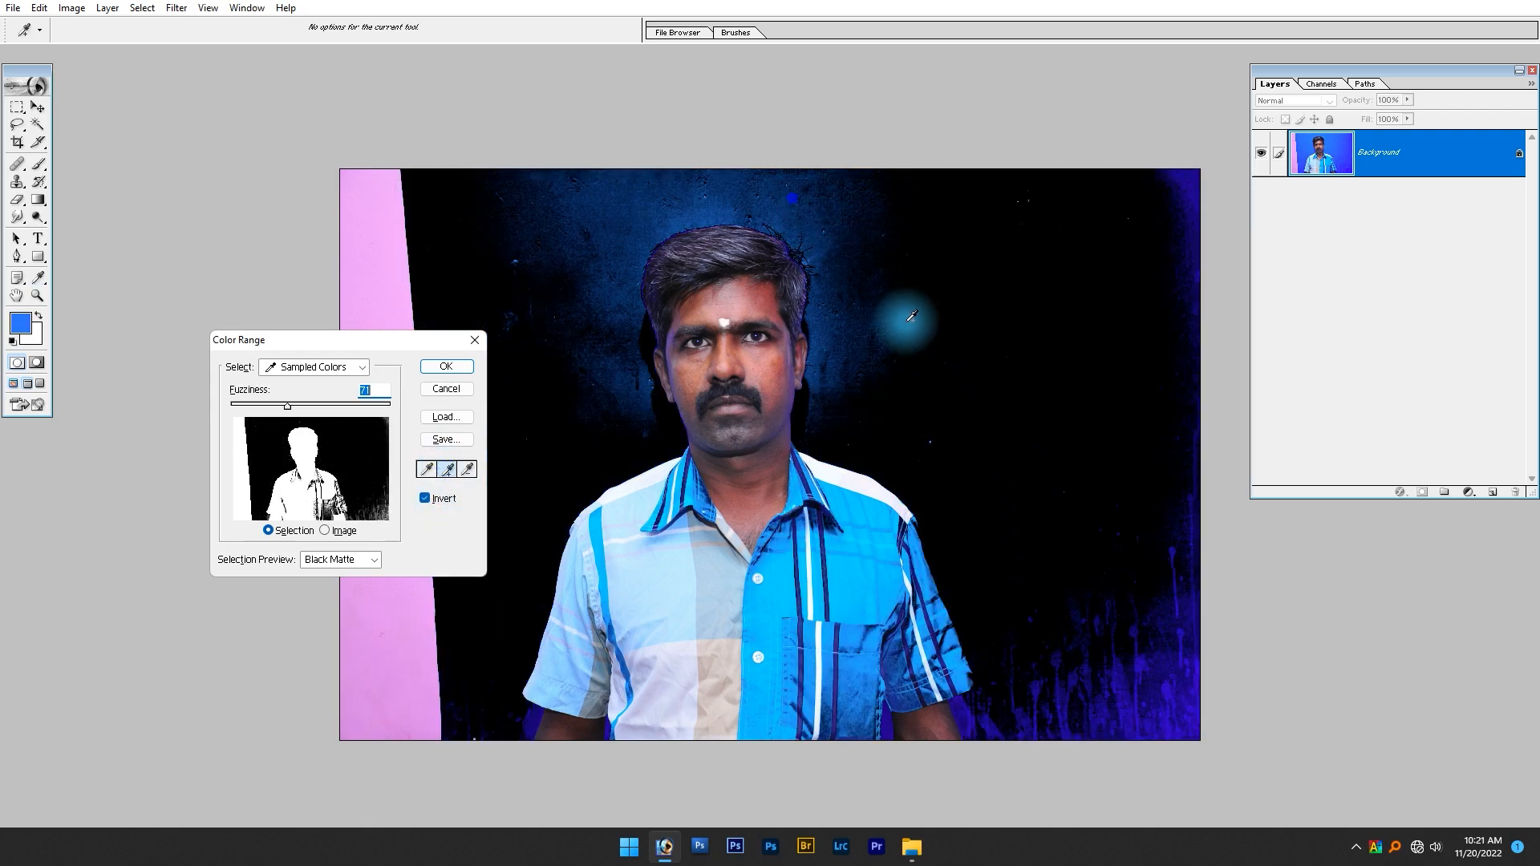
pyautogui.click(1002, 469)
# - Undo the stray gray sample, add the deep blue at the backdrop's right edge, and check the selection with Invert off and on
pyautogui.click(1171, 655)
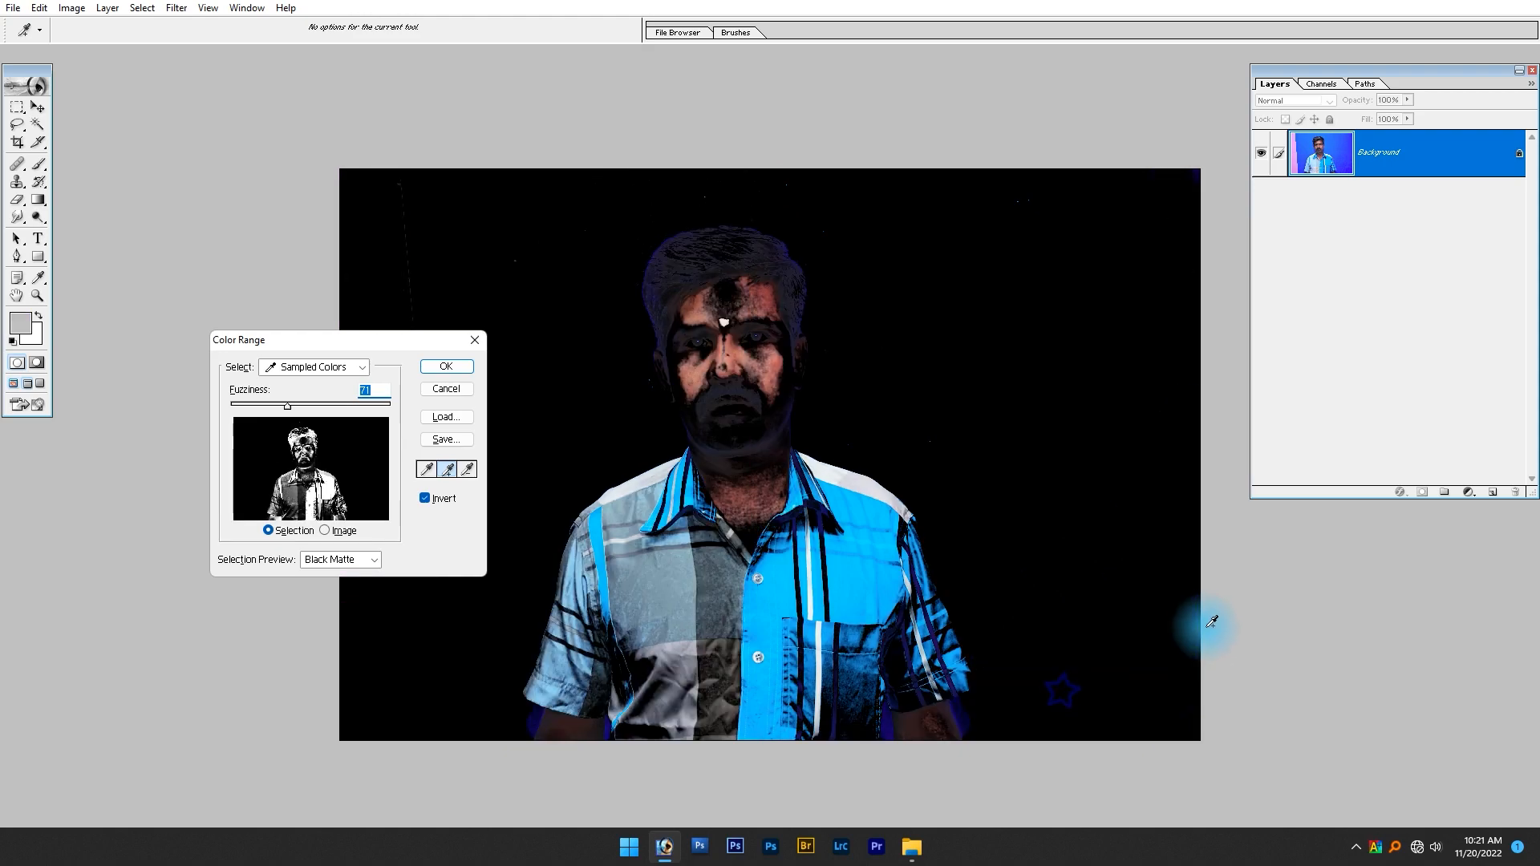
pyautogui.hotkey('ctrl', 'z')
pyautogui.click(699, 599)
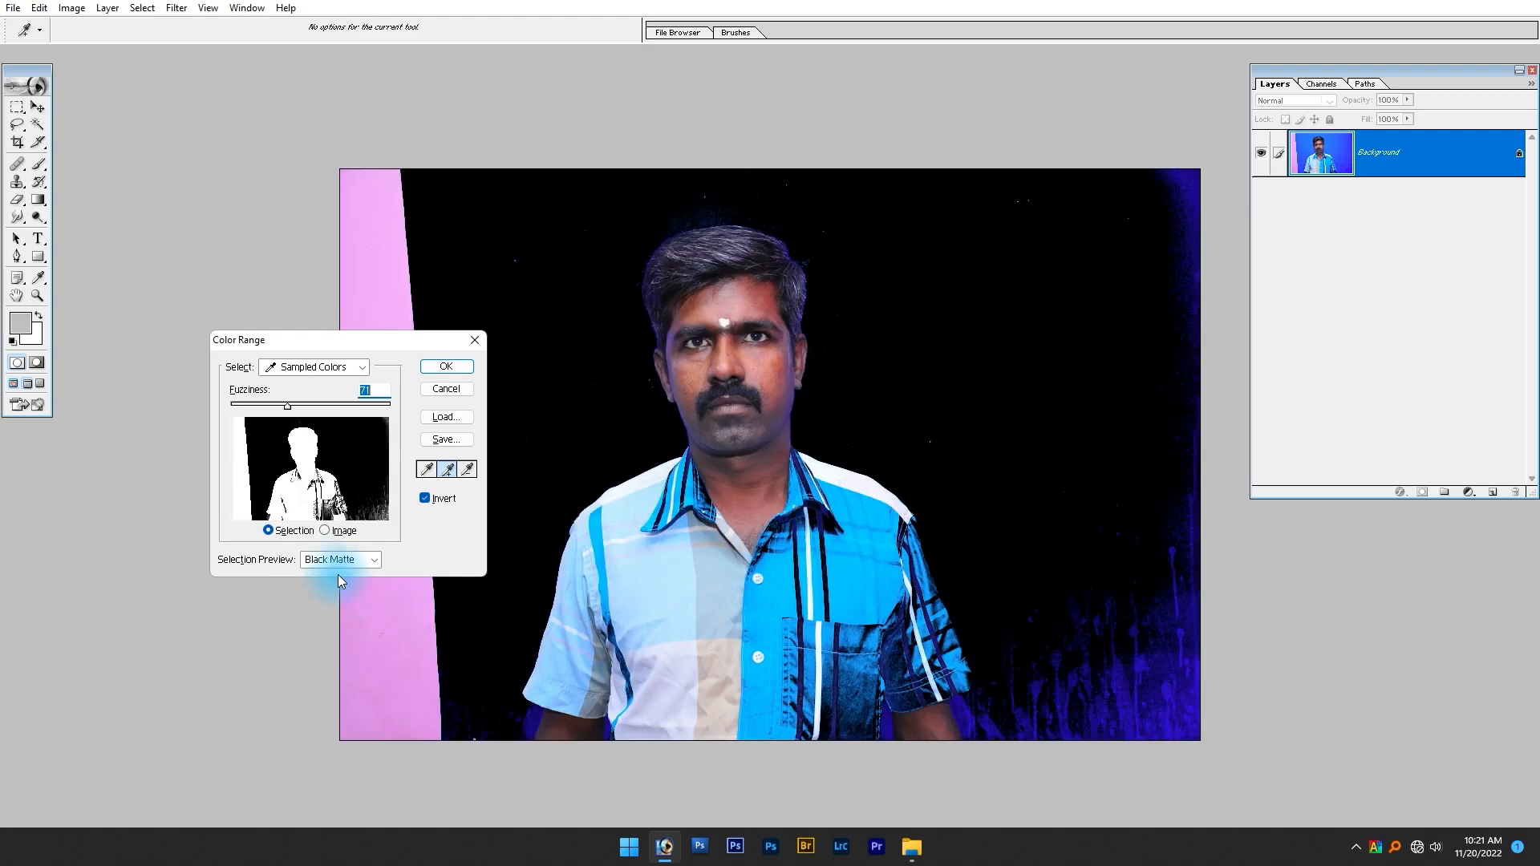
pyautogui.click(1173, 602)
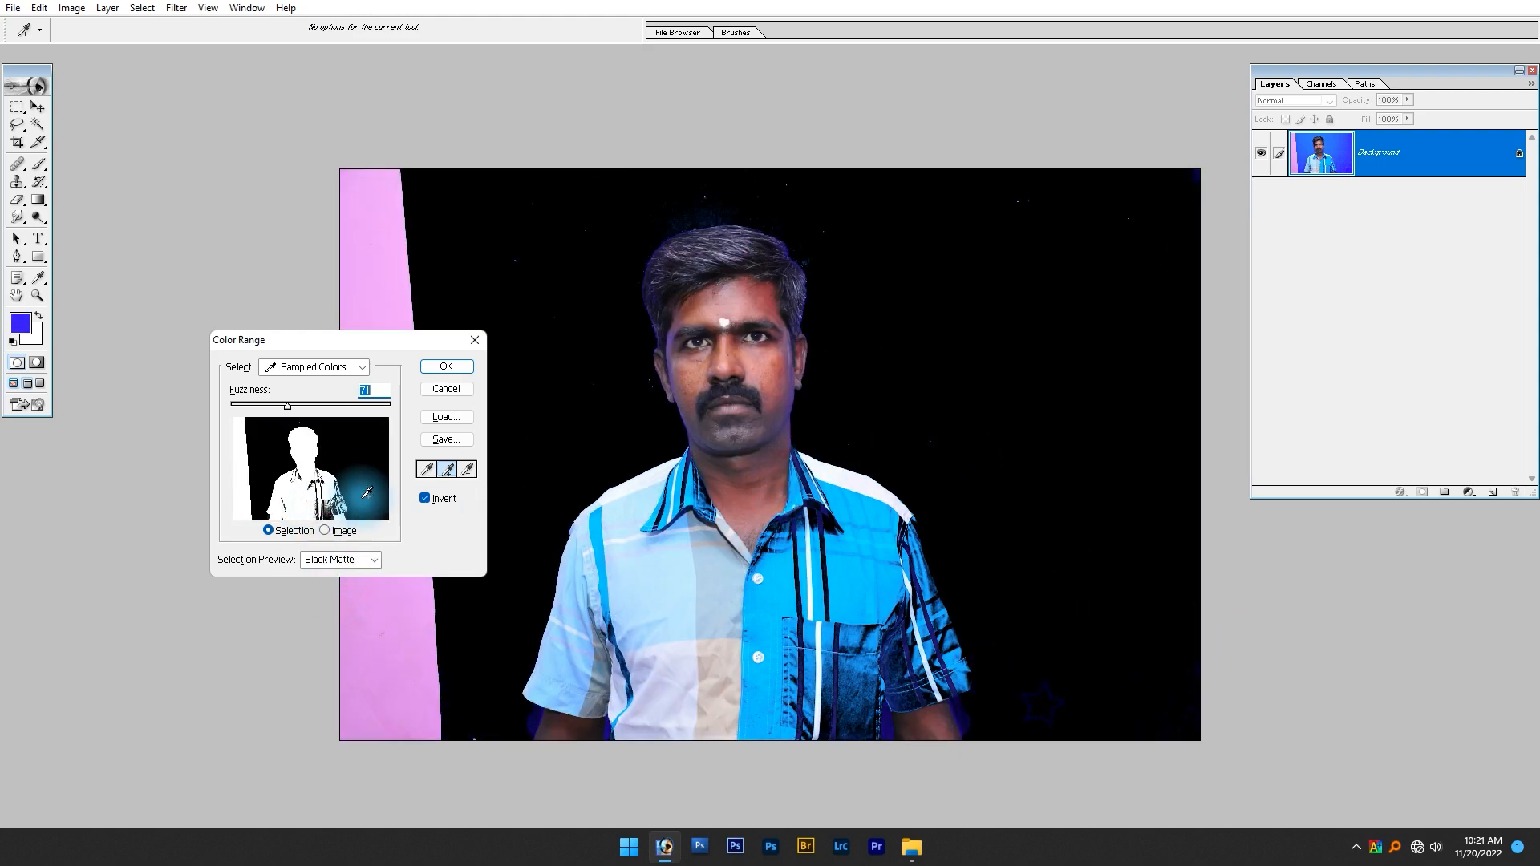
pyautogui.click(425, 498)
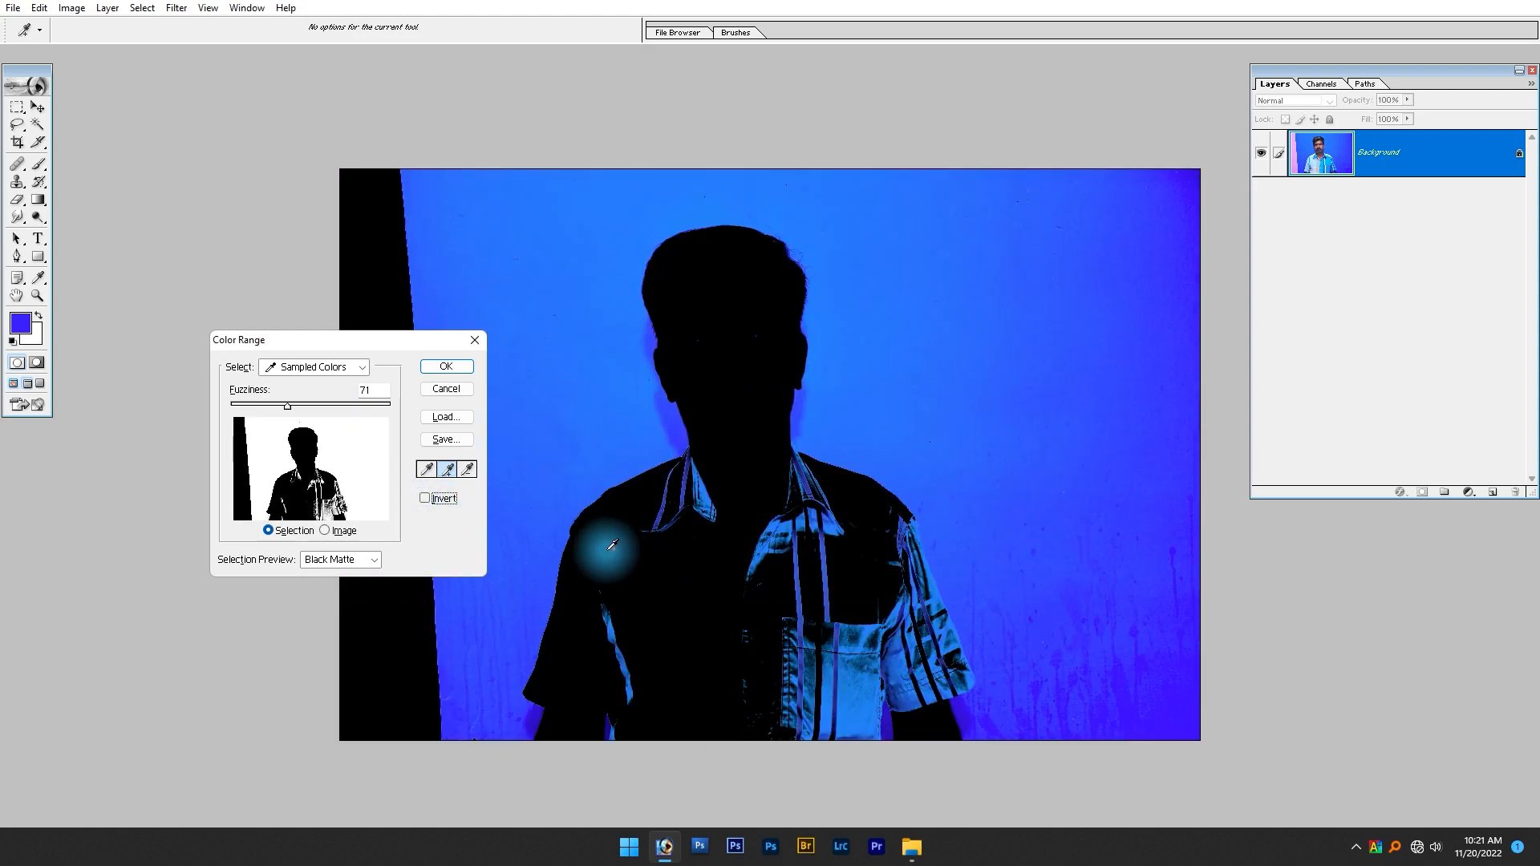
pyautogui.click(425, 501)
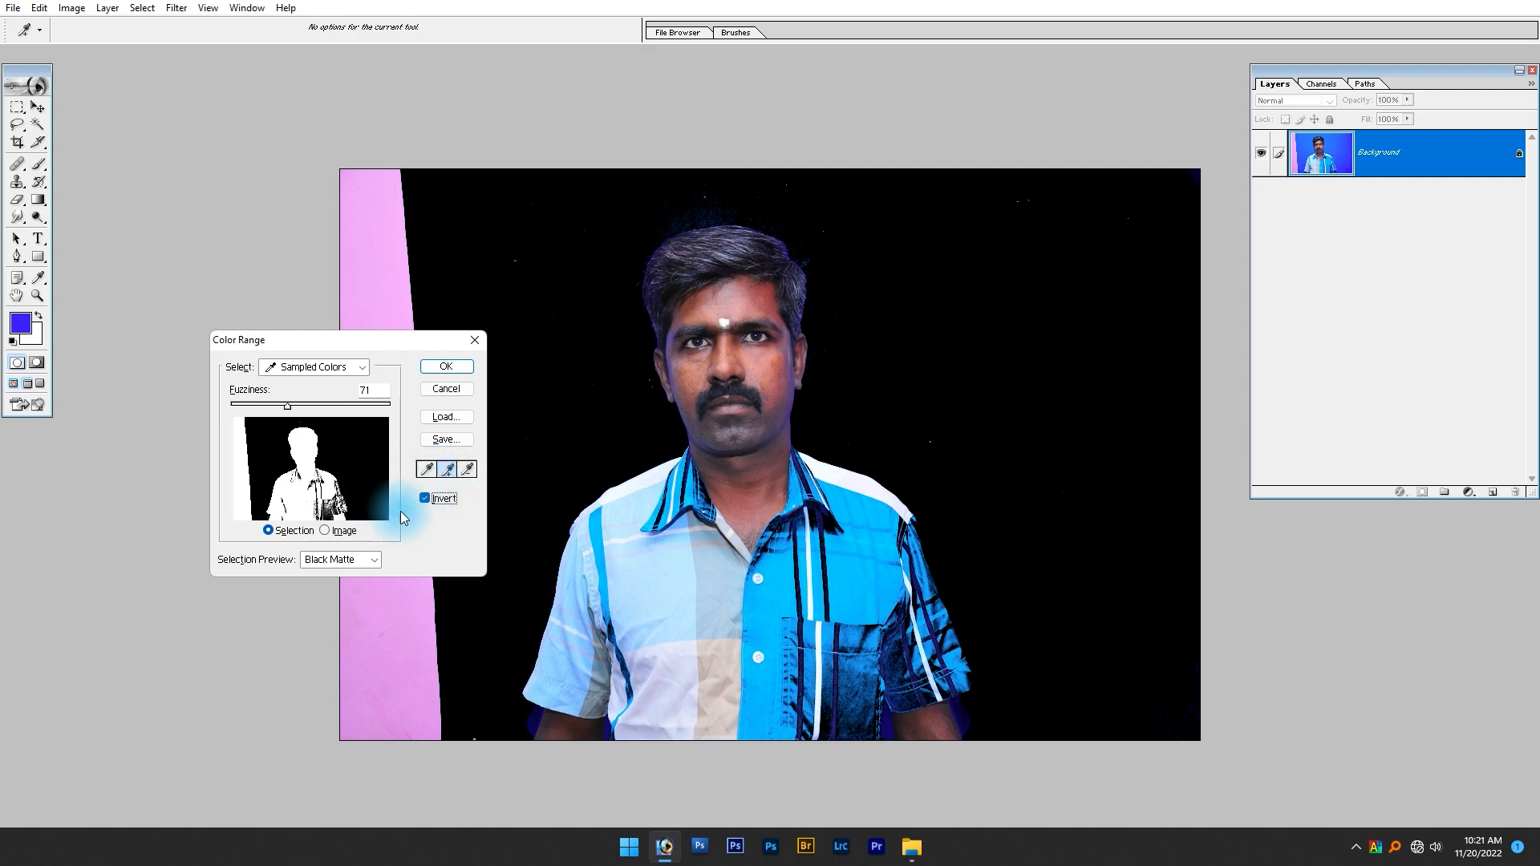
# - Cancel the Color Range selection and select the blue backdrop with the Magic Wand, adding the deeper blue area beside the man's sleeve
pyautogui.click(426, 499)
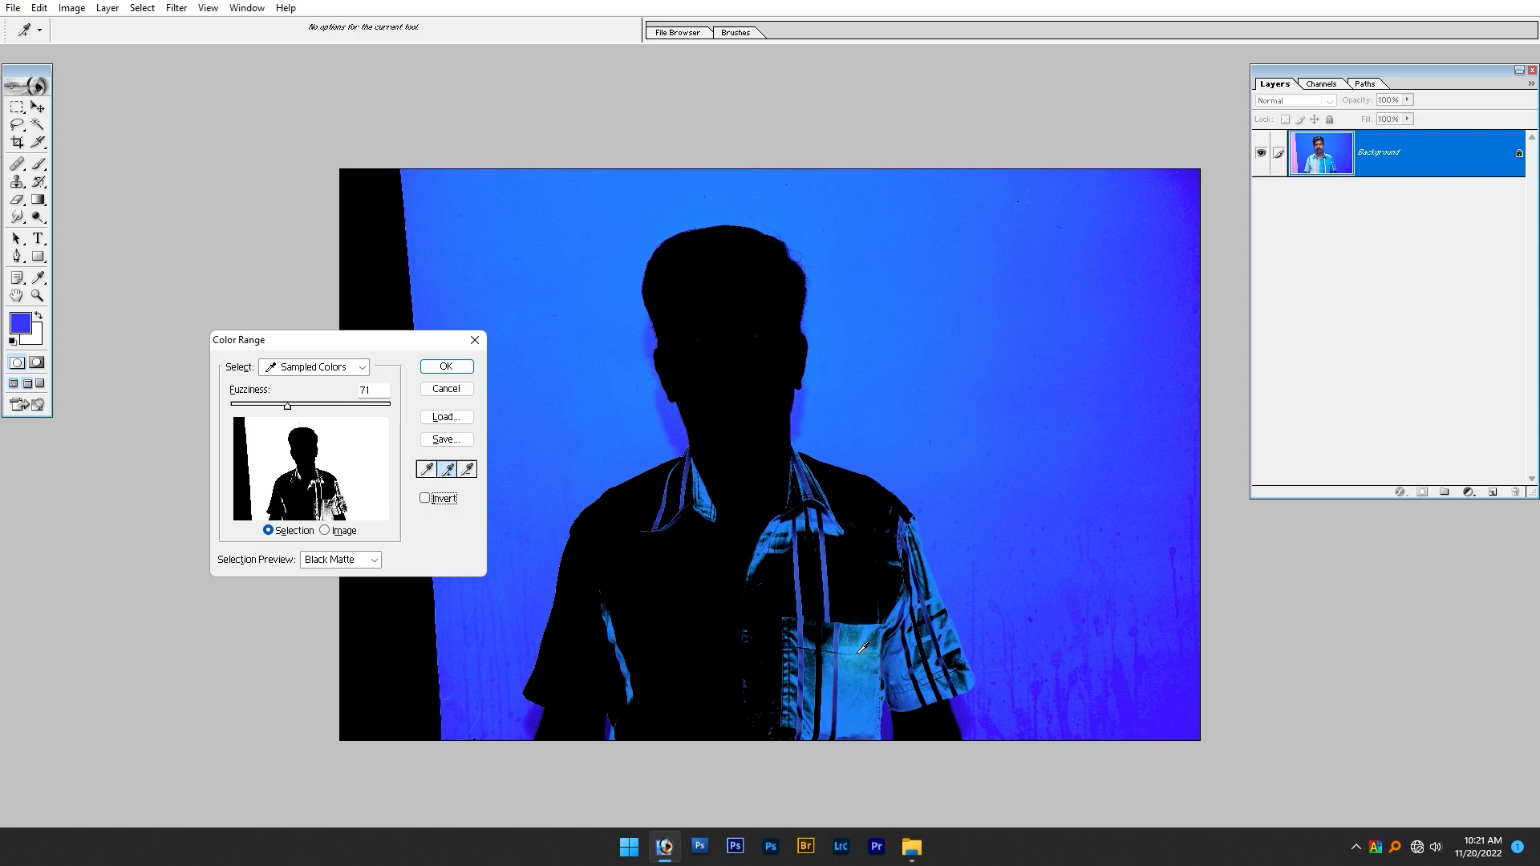
pyautogui.press('Escape')
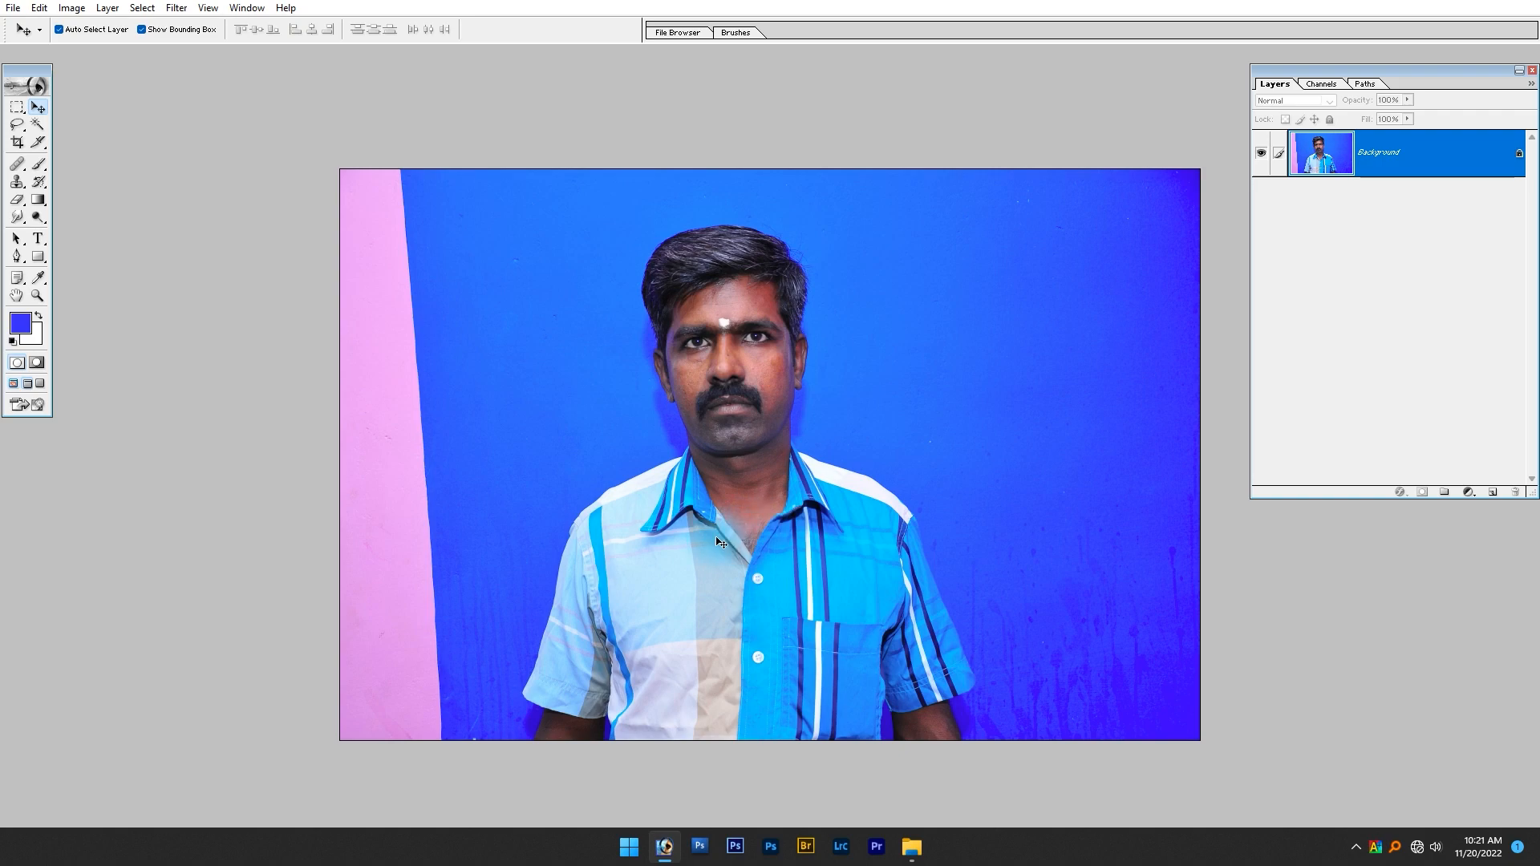
pyautogui.press('w')
pyautogui.click(856, 412)
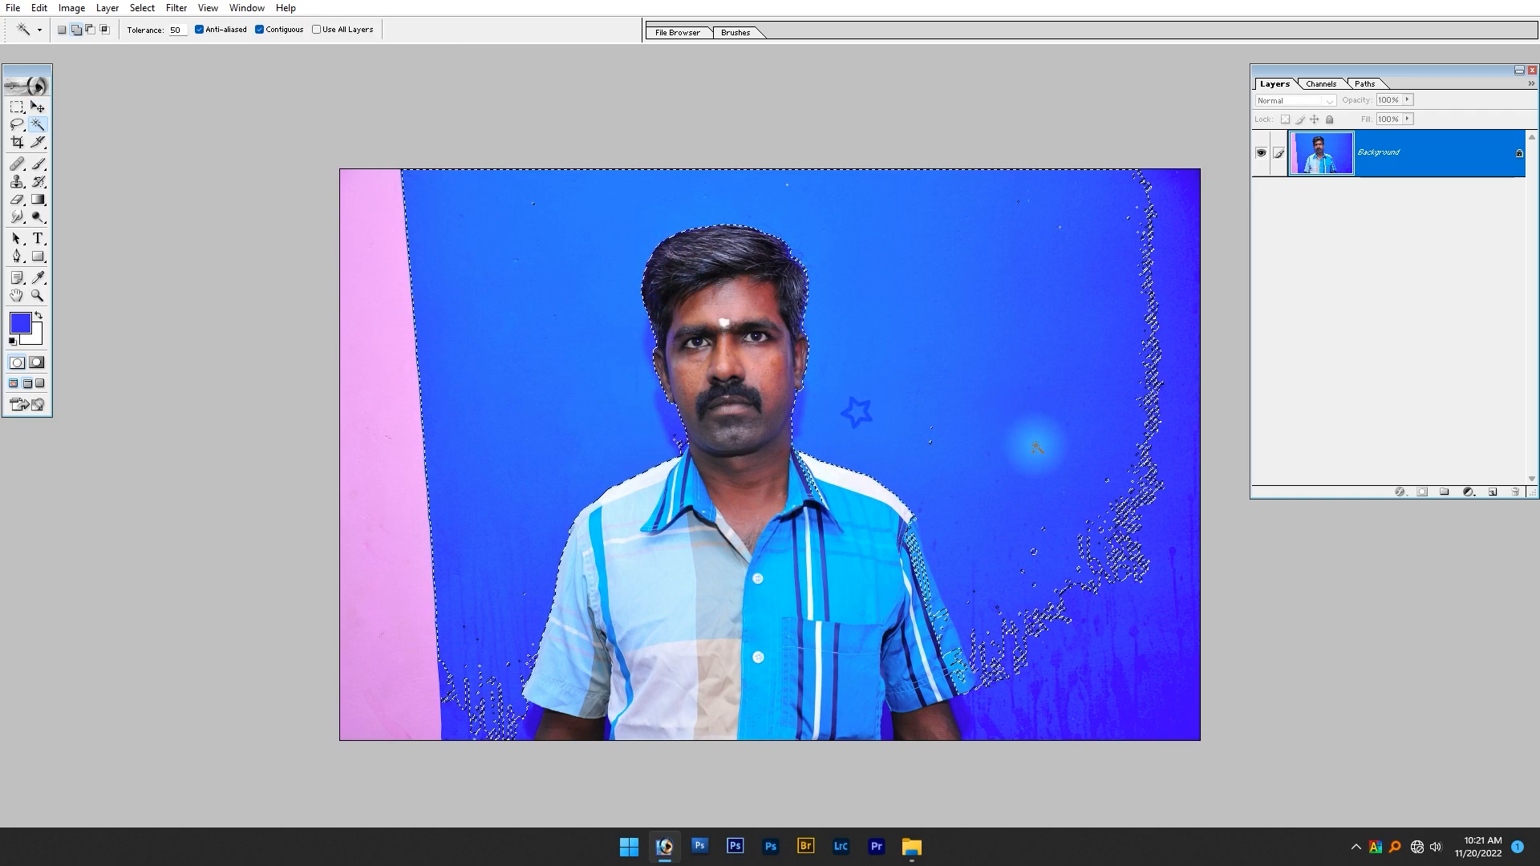
pyautogui.keyDown('shift'); pyautogui.click(1108, 709); pyautogui.keyUp('shift')
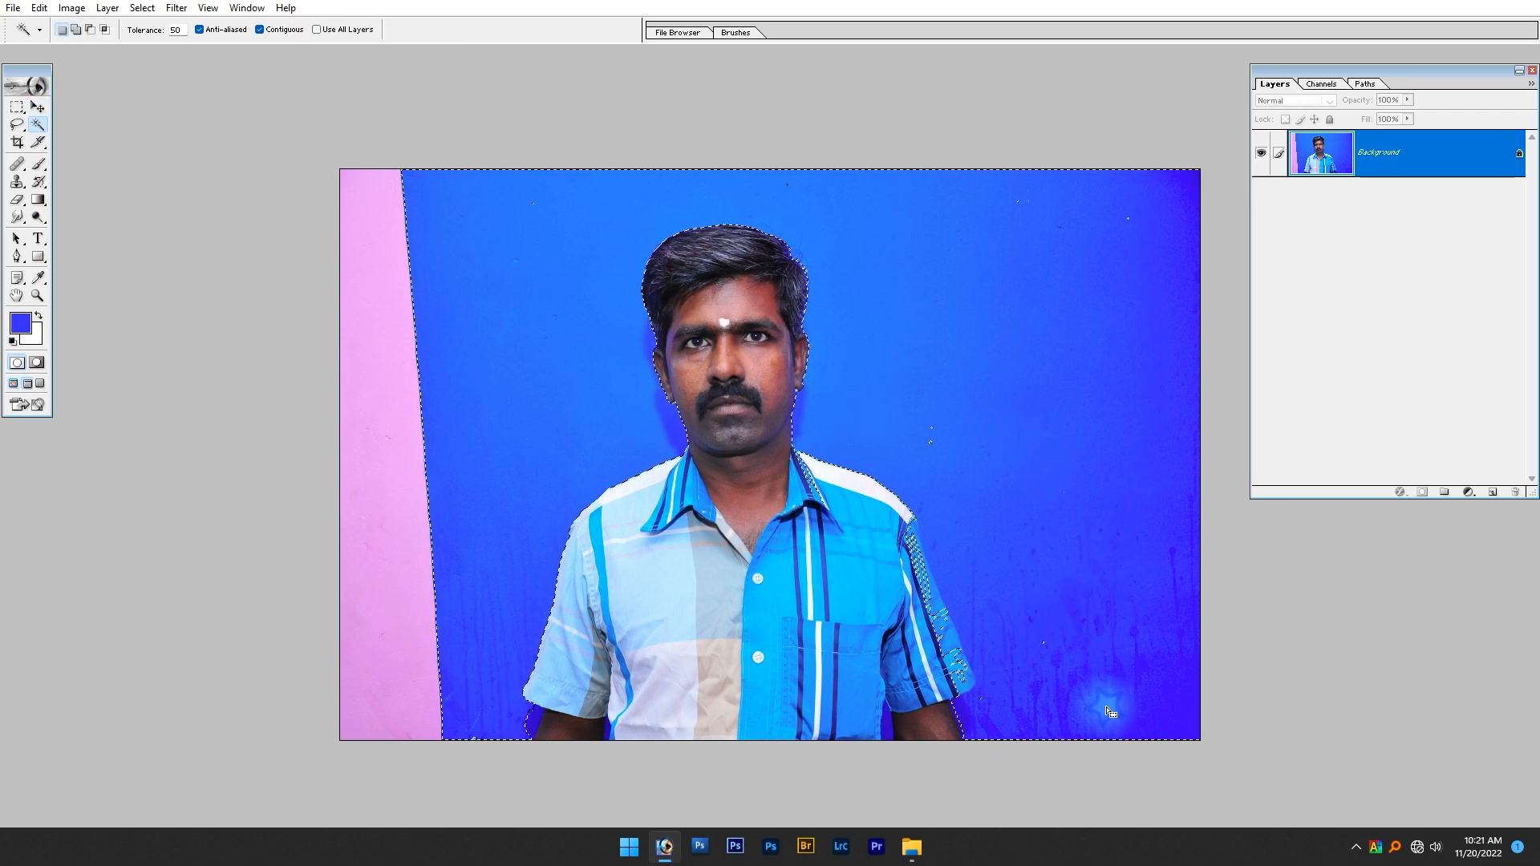
# - Examine the edge of the Magic Wand selection along the man's neck, collar and shoulder
pyautogui.moveTo(1030, 464); pyautogui.dragTo(820, 618)
pyautogui.moveTo(521, 217); pyautogui.dragTo(791, 806)
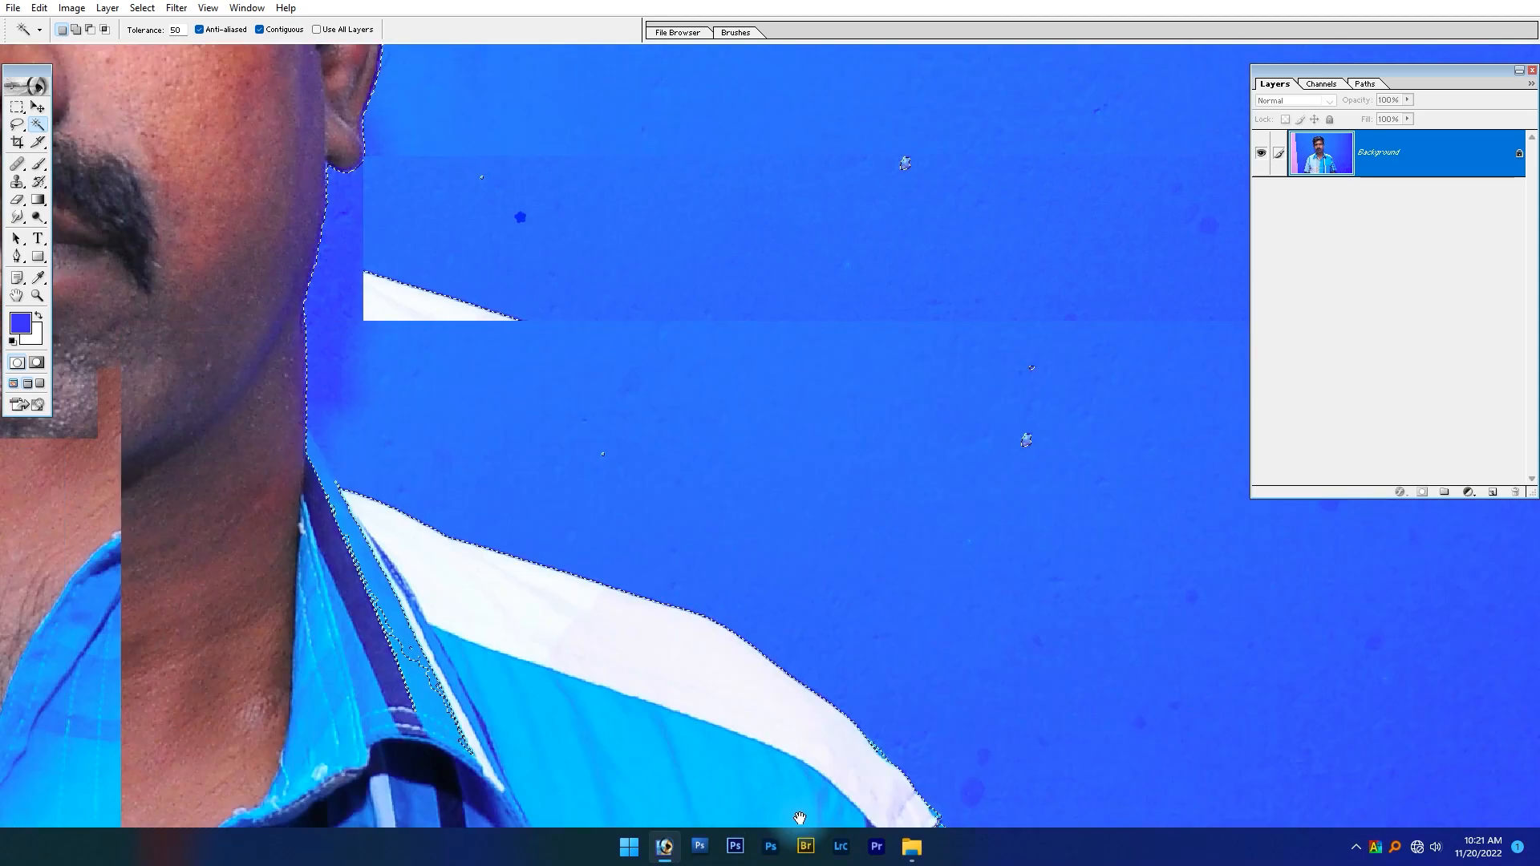
pyautogui.moveTo(570, 401); pyautogui.dragTo(805, 794)
pyautogui.moveTo(592, 470); pyautogui.dragTo(699, 658)
pyautogui.moveTo(558, 550); pyautogui.dragTo(925, 385)
pyautogui.moveTo(575, 401); pyautogui.dragTo(622, 550)
pyautogui.hotkey('ctrl', '0')
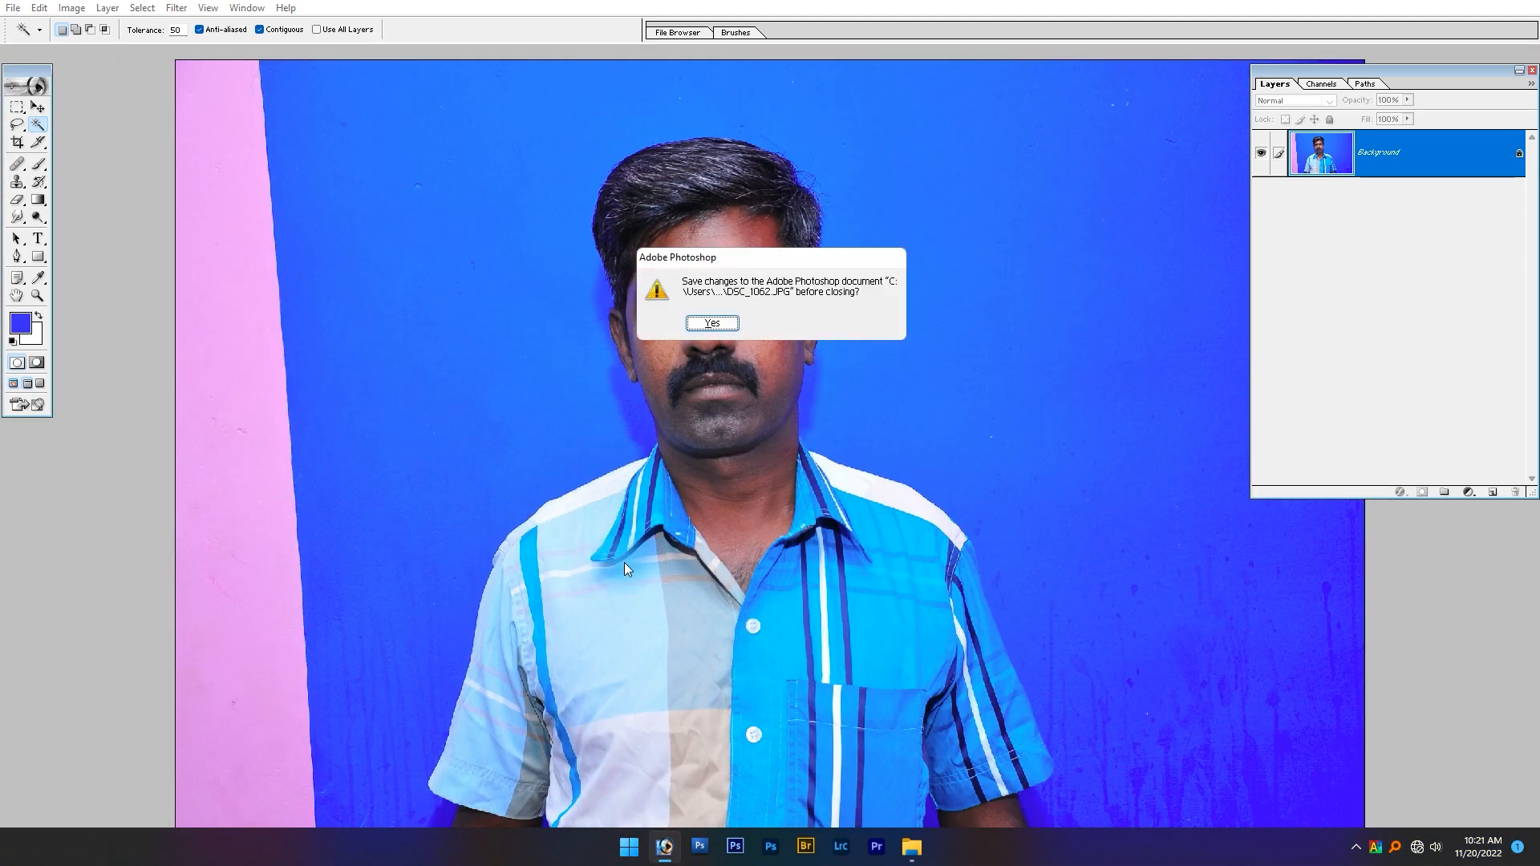
# - Close the photo without saving, open DSC_0739.JPG from the Editing folder and show it in full-screen mode
pyautogui.press('n')
pyautogui.hotkey('alt', 'Tab')
pyautogui.click(695, 558)
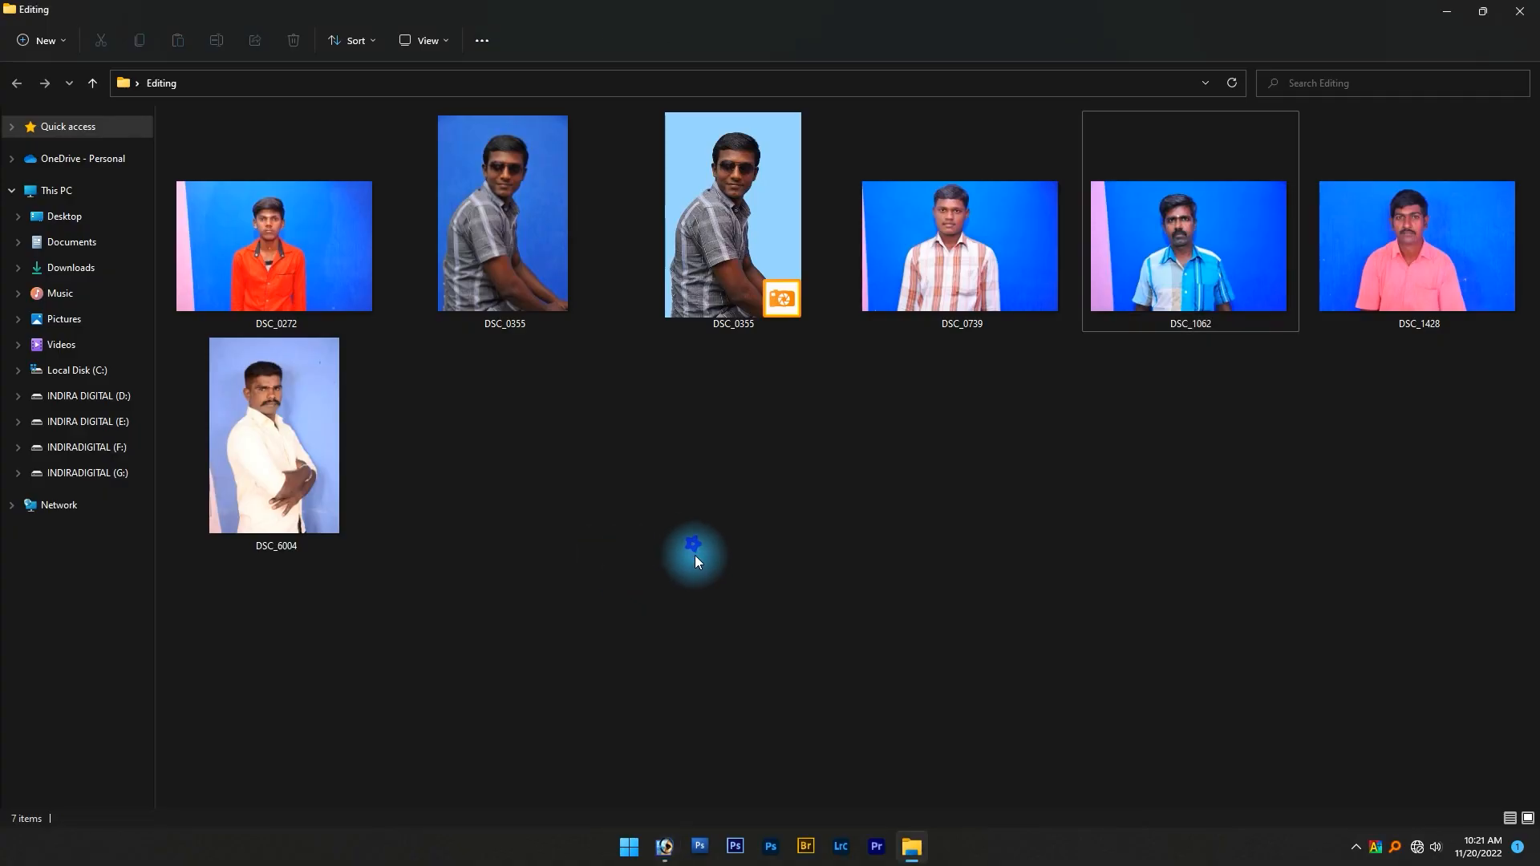
pyautogui.moveTo(923, 250); pyautogui.dragTo(611, 342)
pyautogui.hotkey('alt', 'Tab')
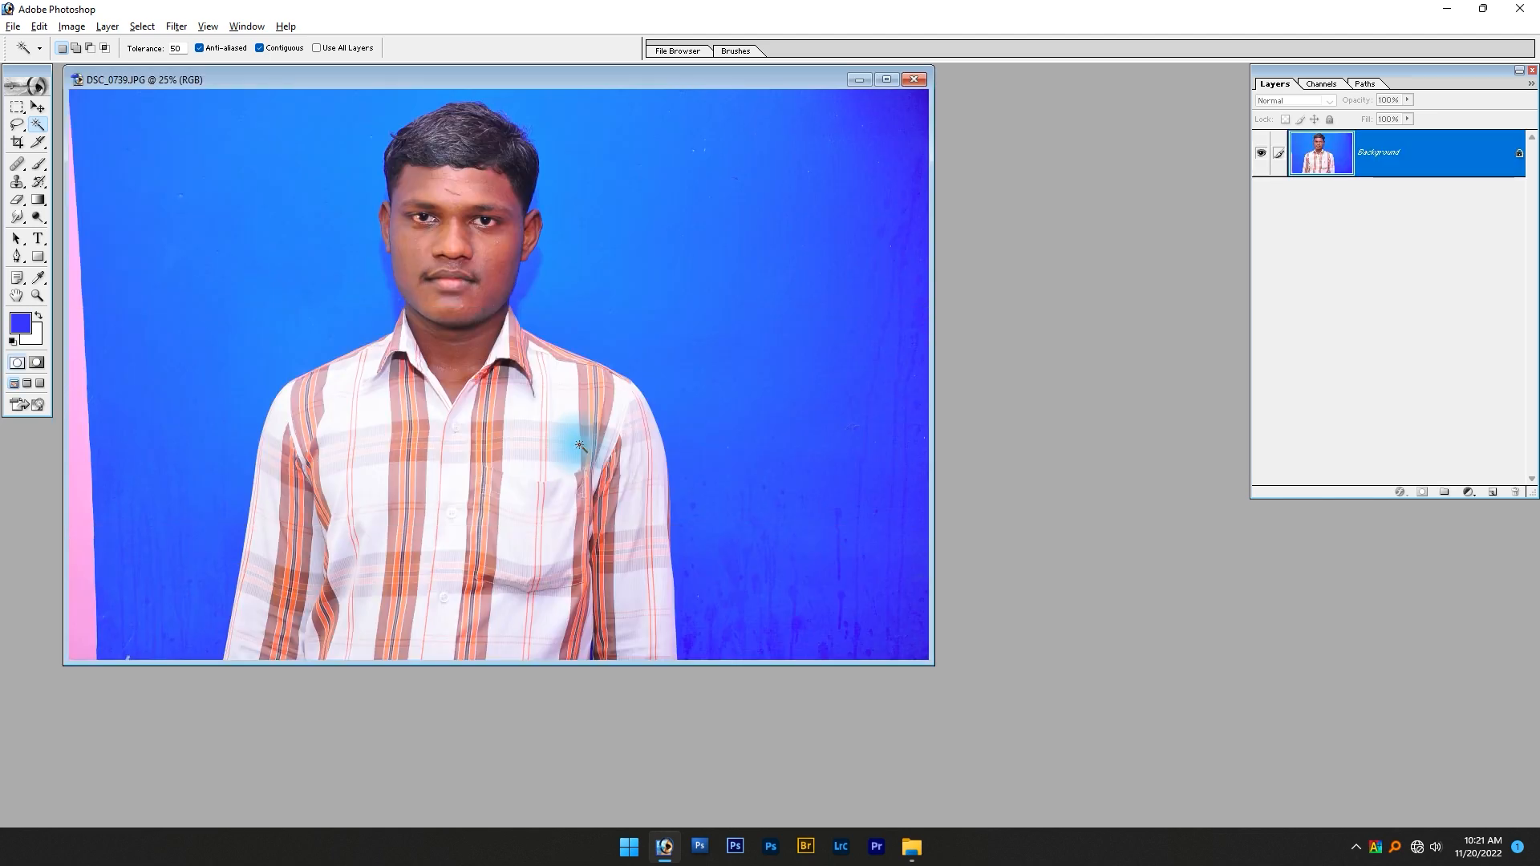
pyautogui.press('f')
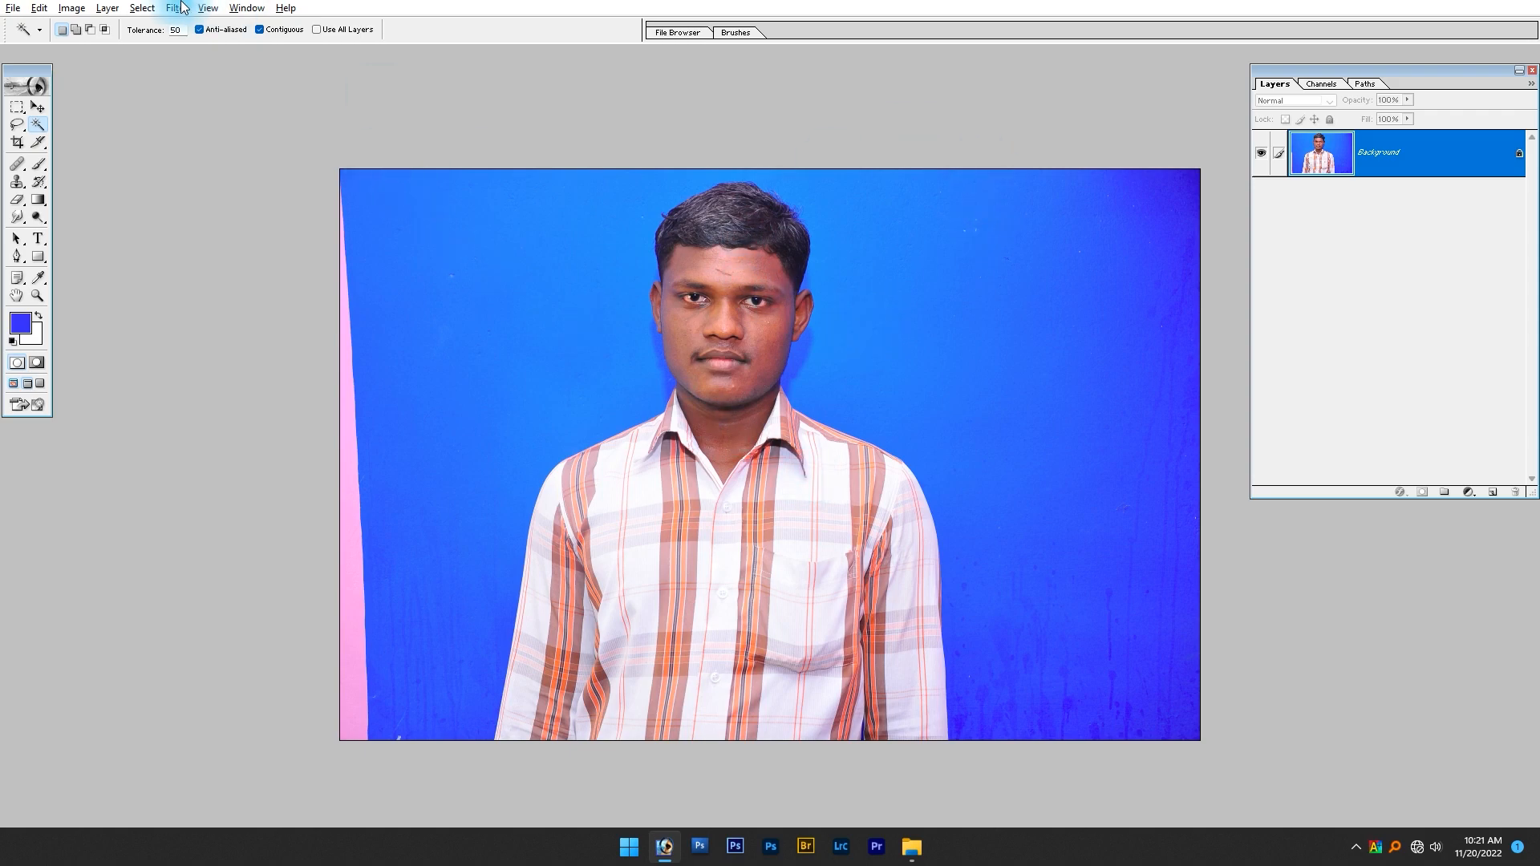
# - In Color Range, turn Invert off, sample the light blue backdrop beside the man and add the deeper blue near the photo's lower right
pyautogui.click(131, 8)
pyautogui.click(190, 104)
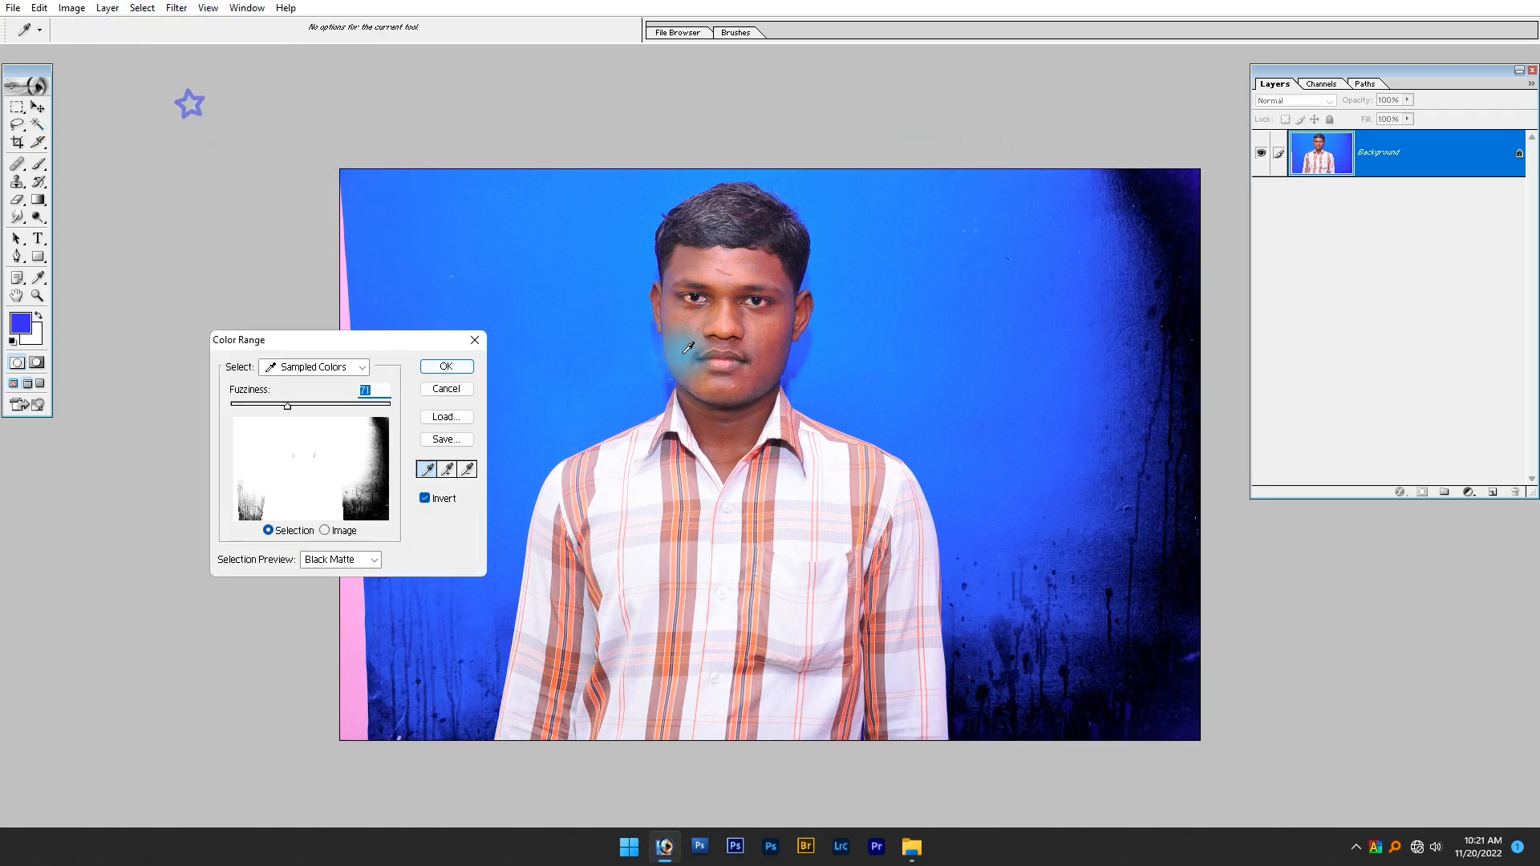
pyautogui.click(427, 498)
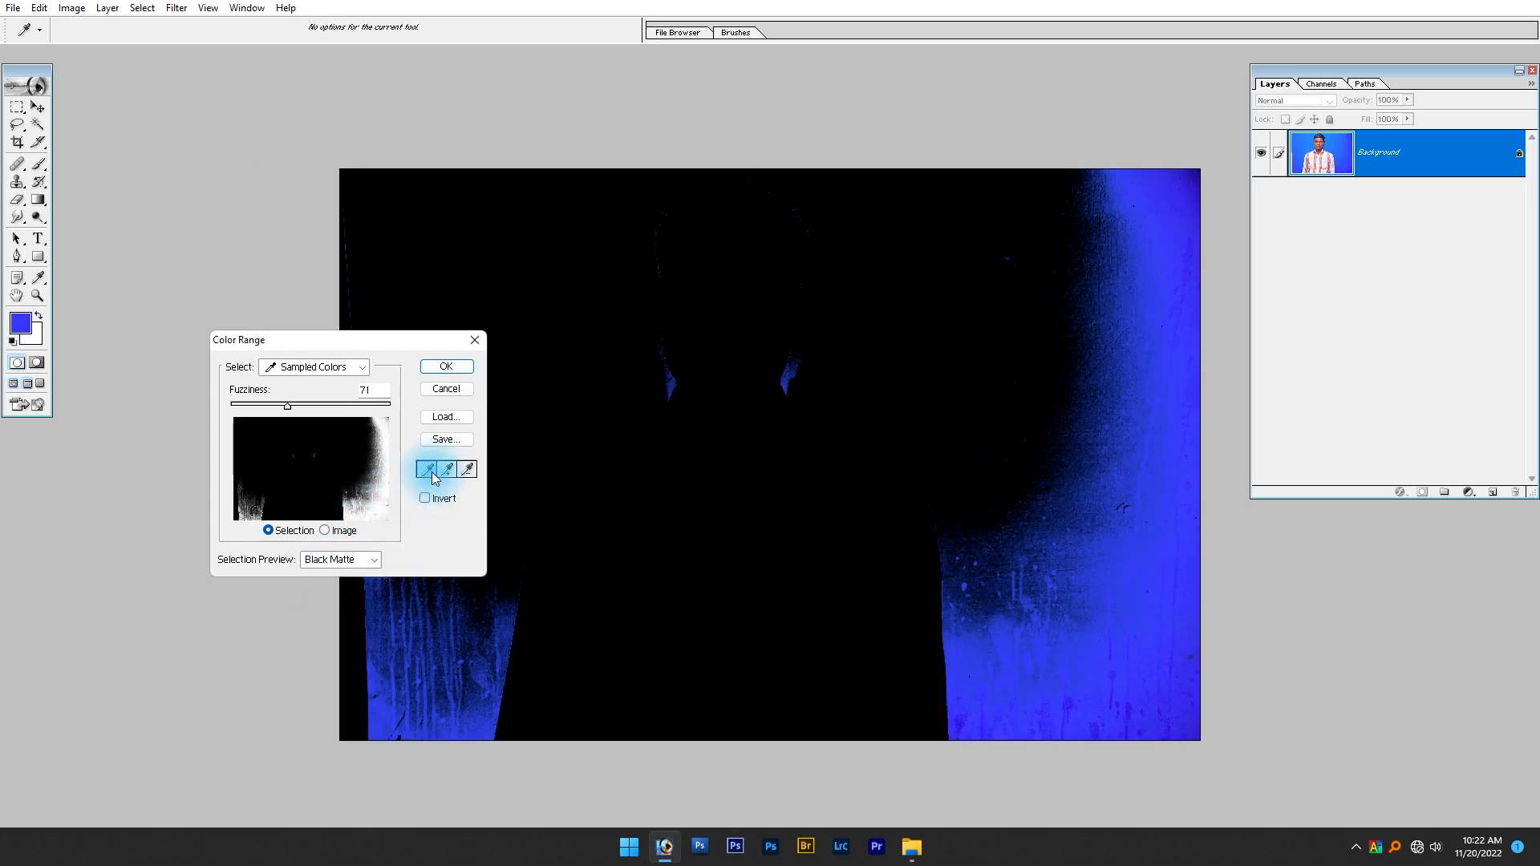
pyautogui.click(532, 415)
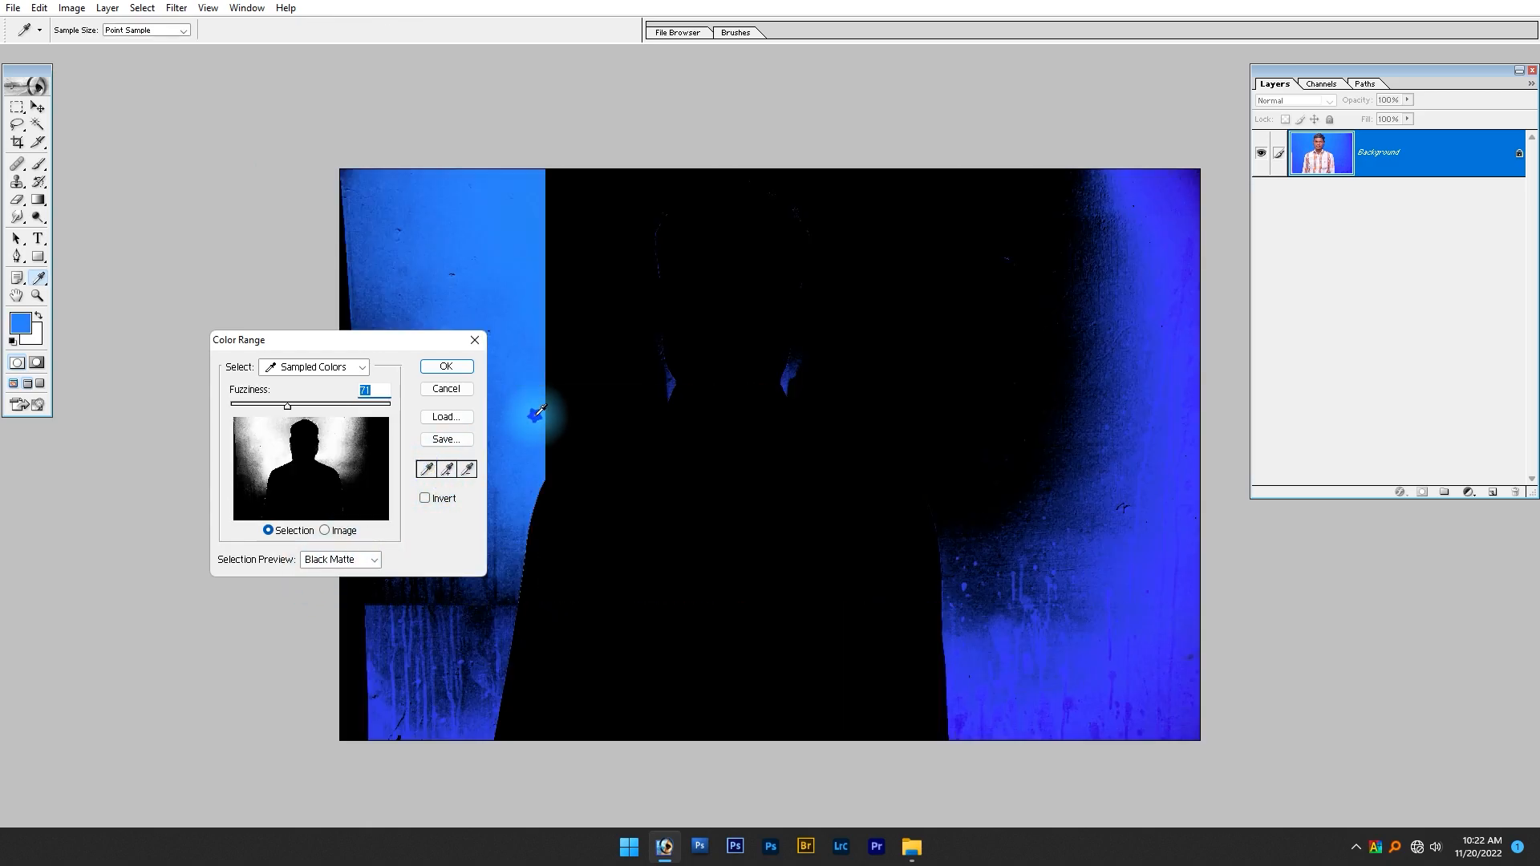
pyautogui.click(447, 472)
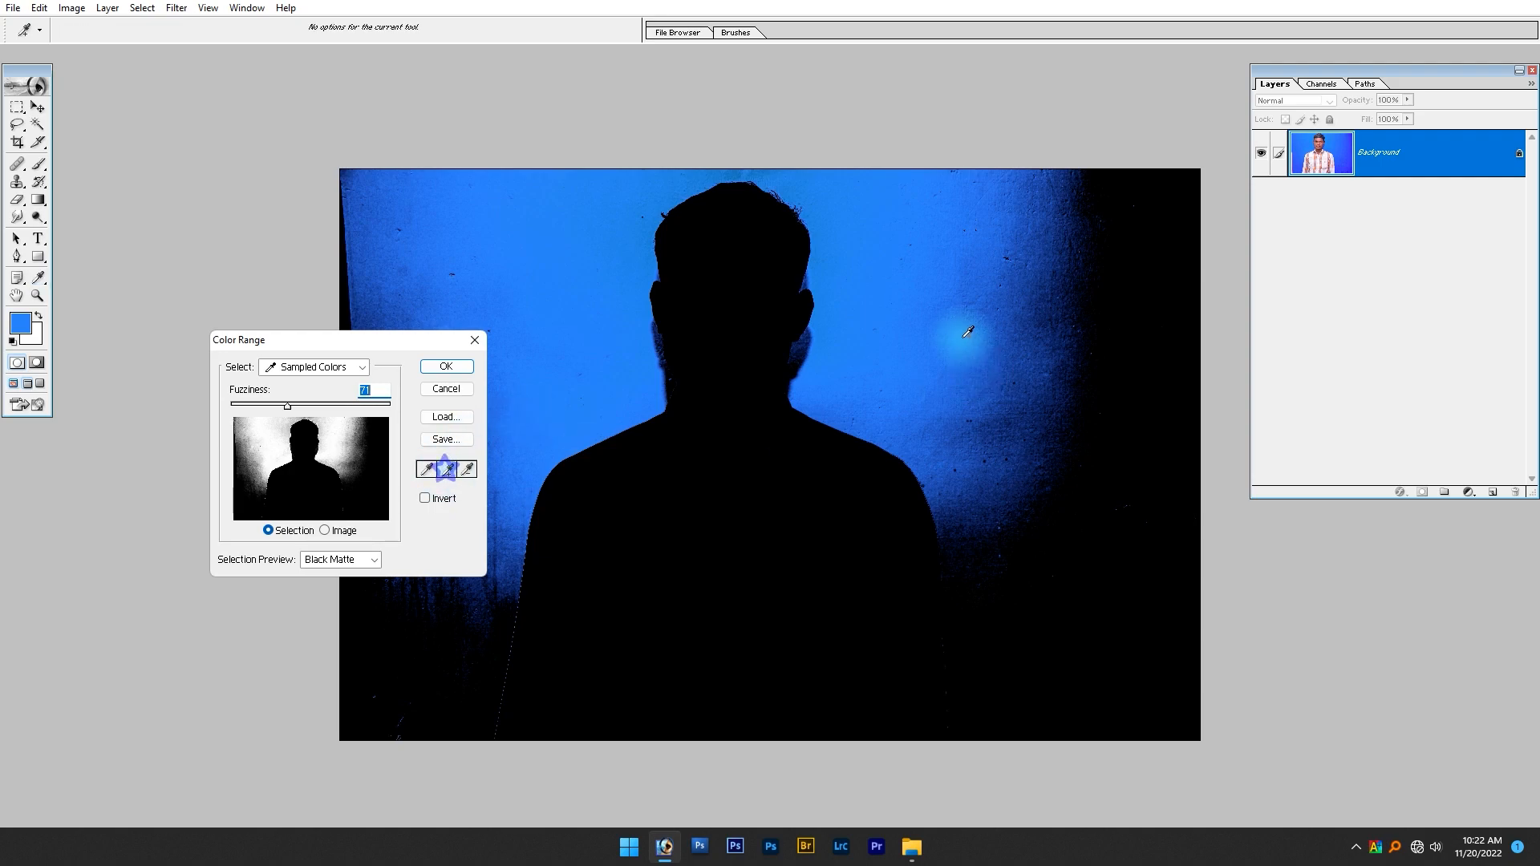
pyautogui.click(1069, 602)
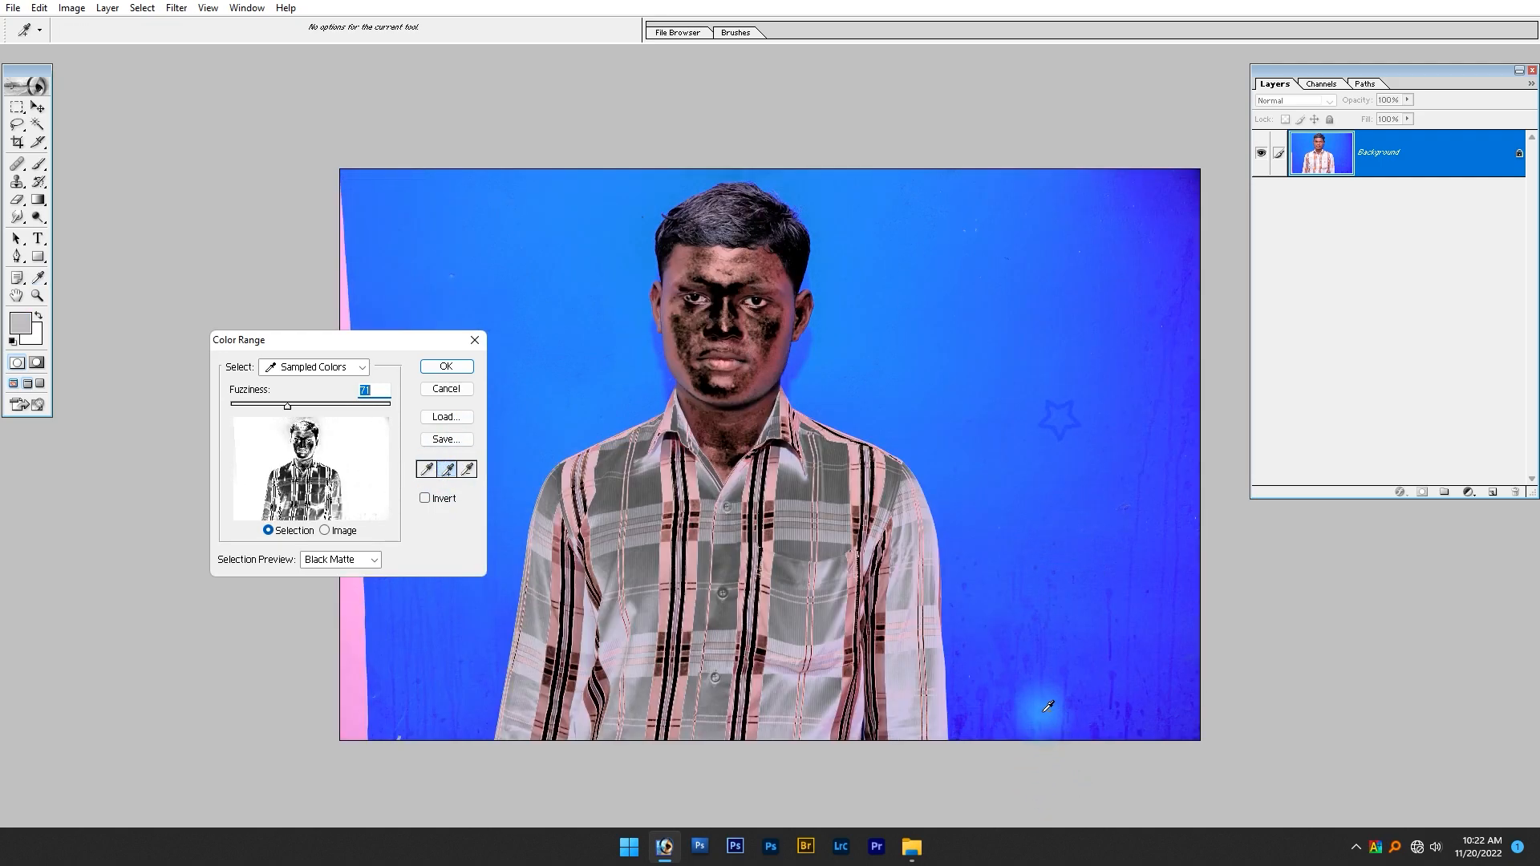
pyautogui.click(1069, 672)
pyautogui.click(1032, 689)
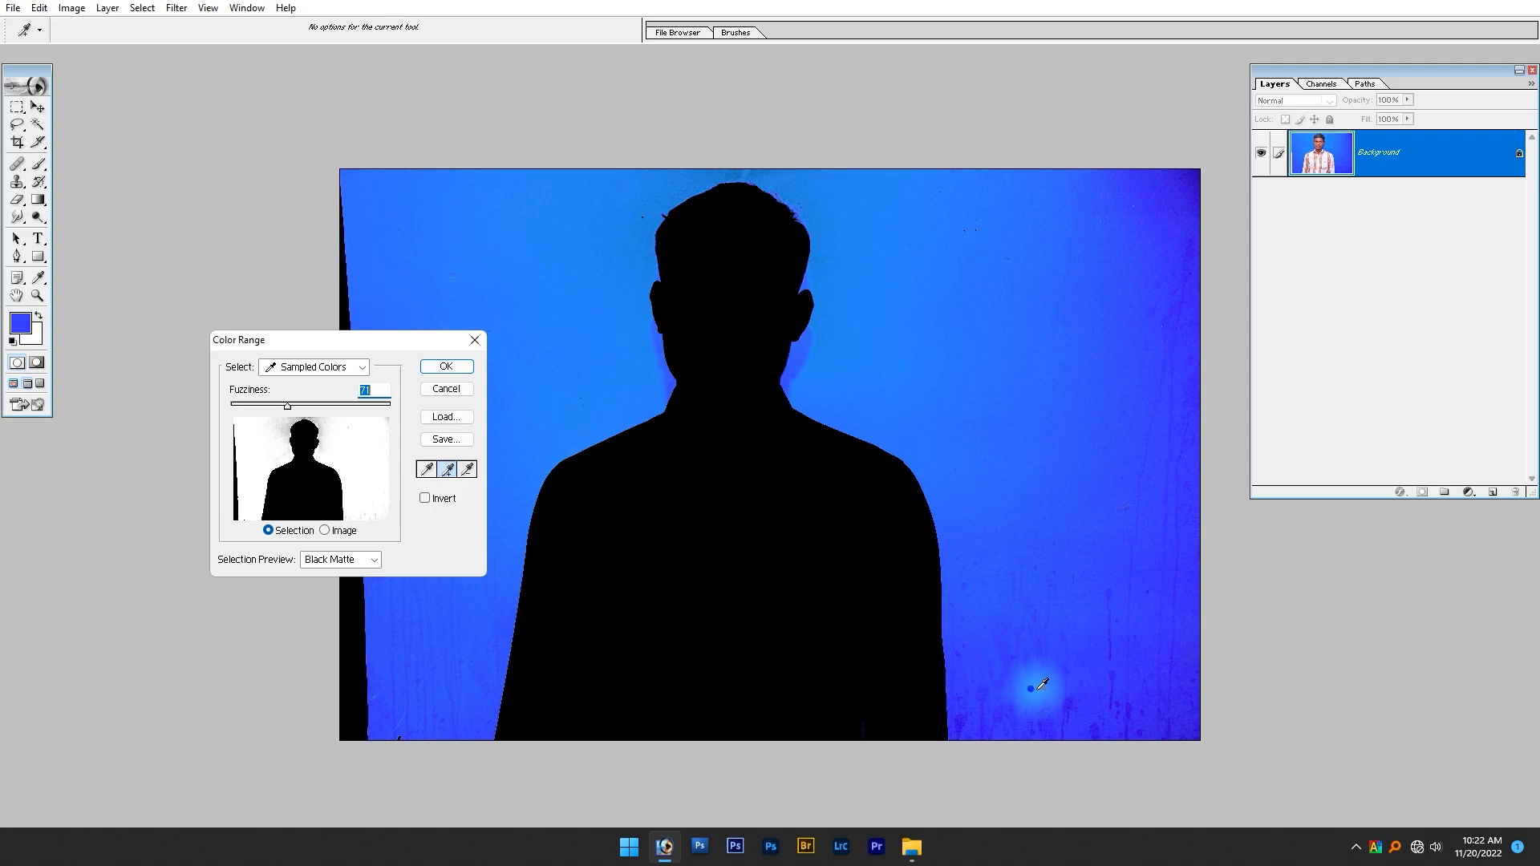
# - Undo the sample taken from the pink strip and add more blue shades from the lower-left backdrop and around the man's head
pyautogui.click(351, 670)
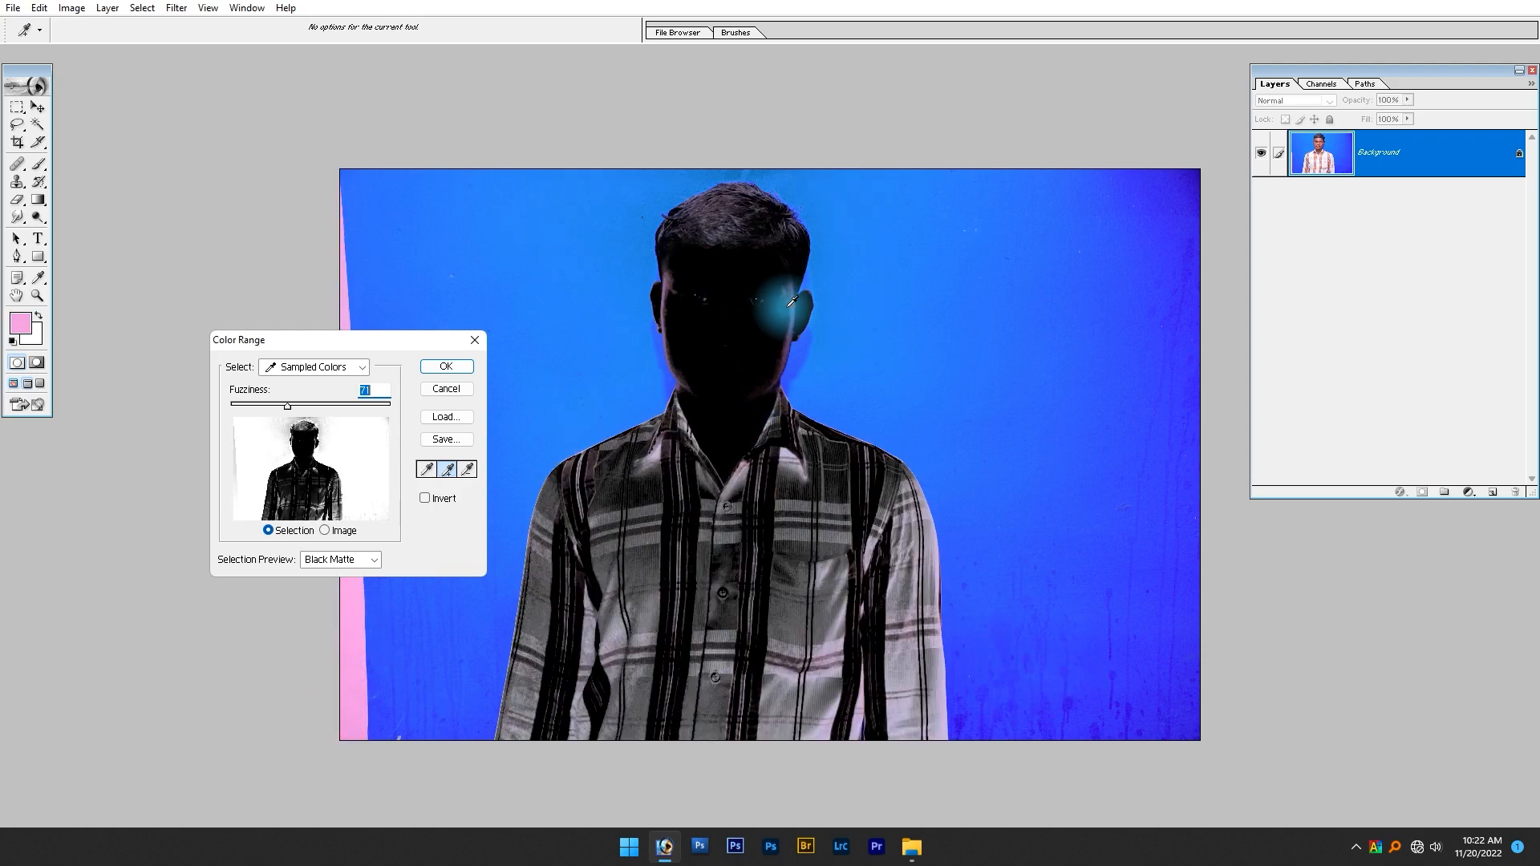
pyautogui.click(618, 542)
pyautogui.click(415, 631)
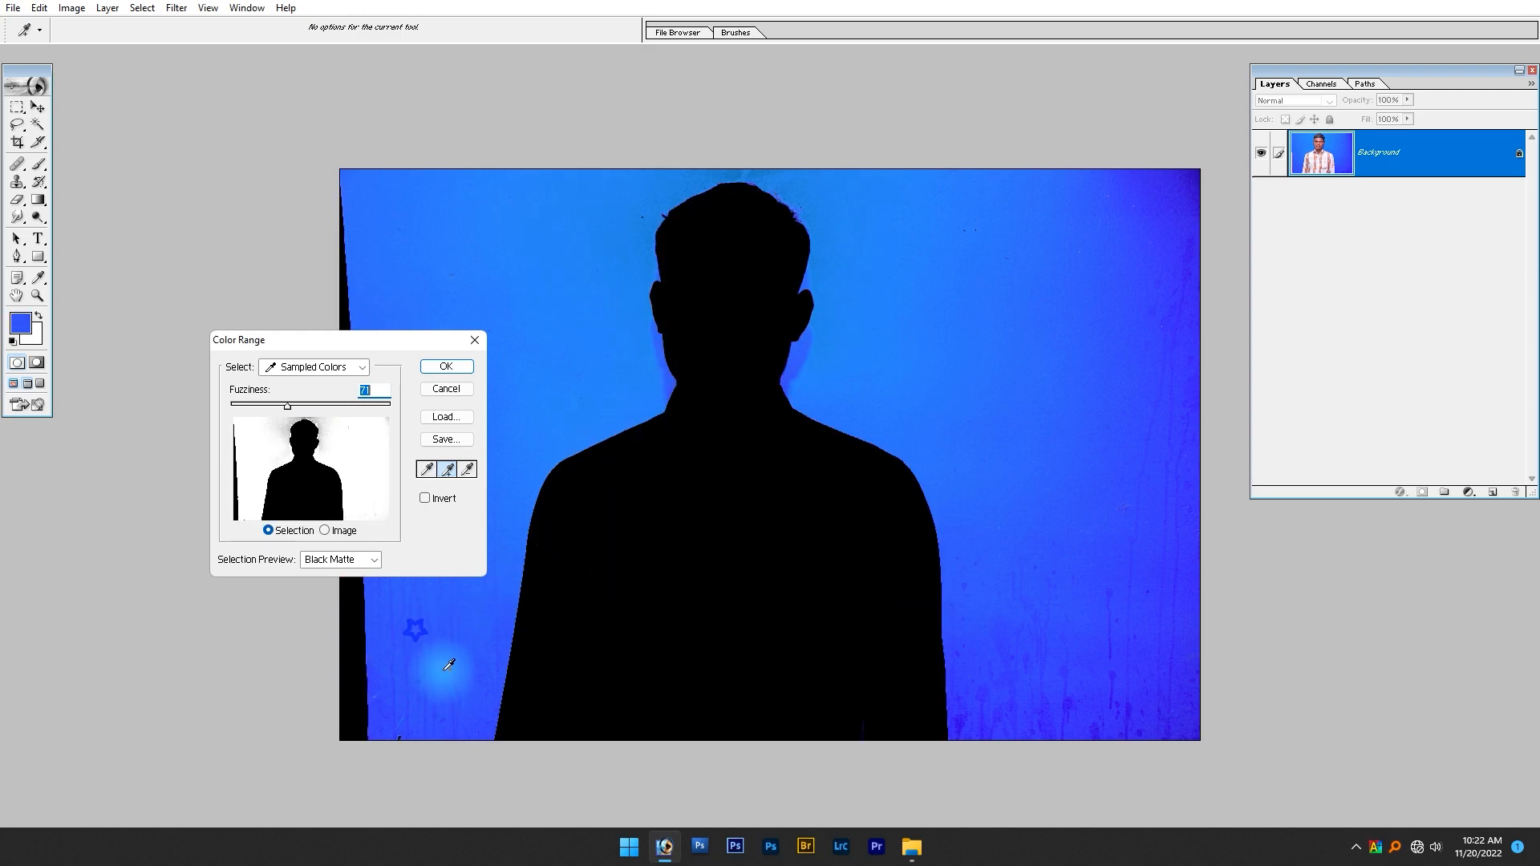
pyautogui.click(561, 346)
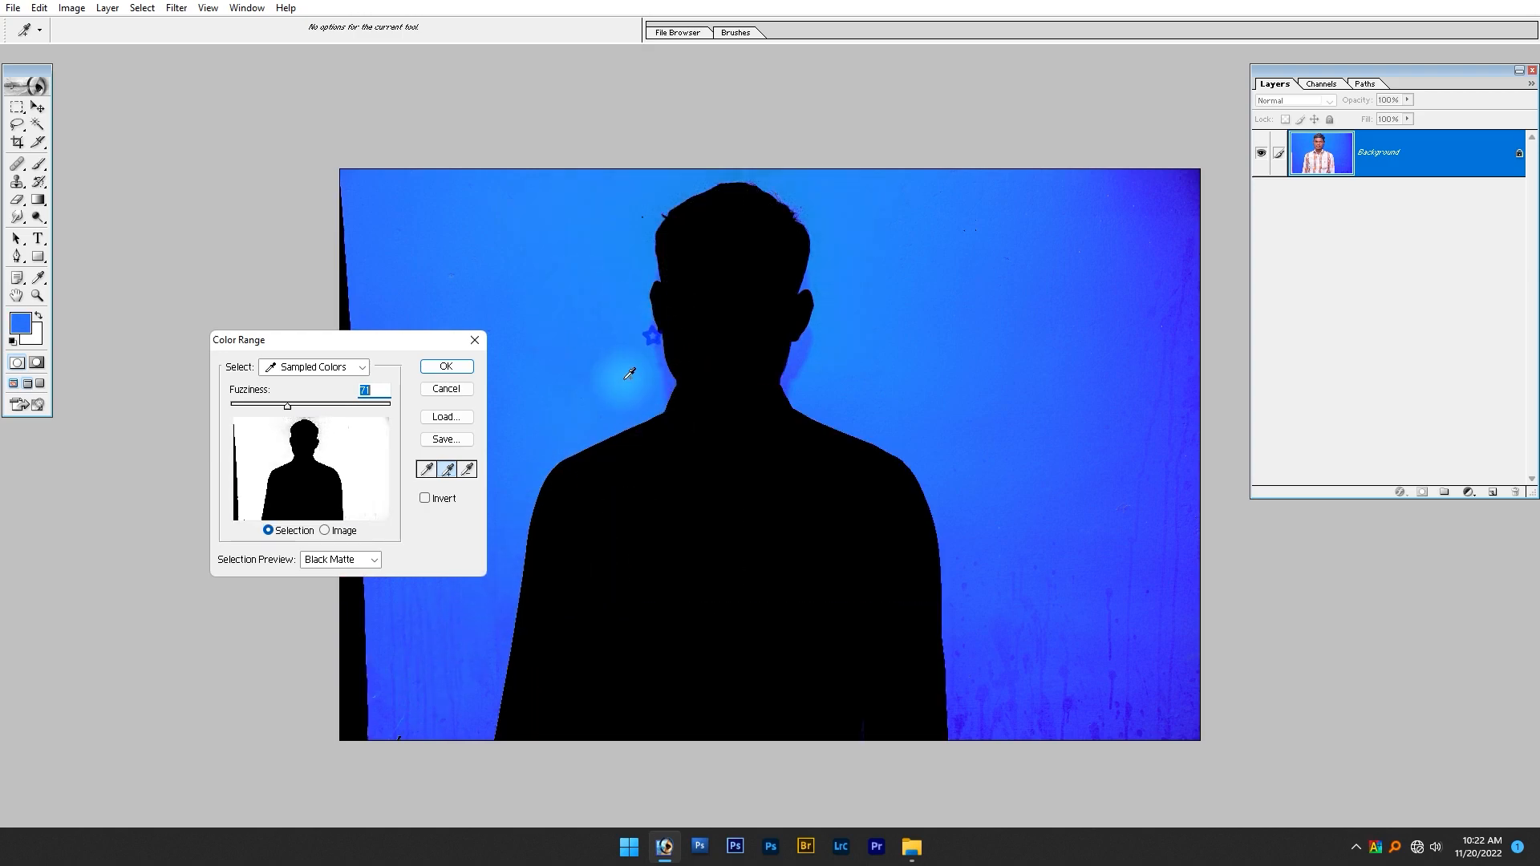
pyautogui.click(684, 181)
pyautogui.click(824, 202)
pyautogui.click(917, 297)
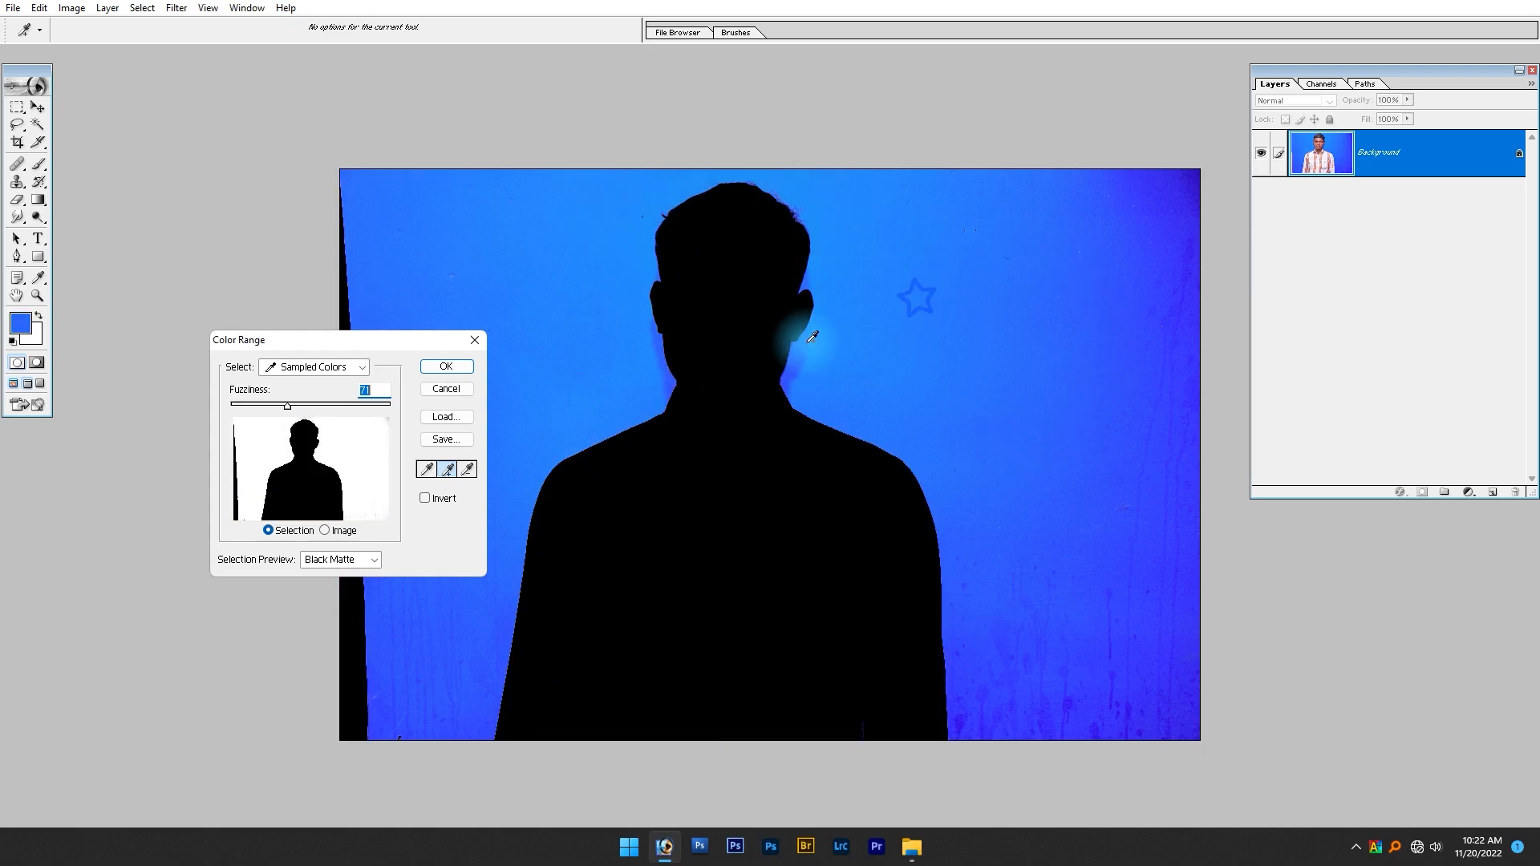
pyautogui.click(1008, 300)
# - Undo the stray gray sample, set the selection preview to Grayscale and move the Color Range dialog clear of the photo
pyautogui.click(1213, 430)
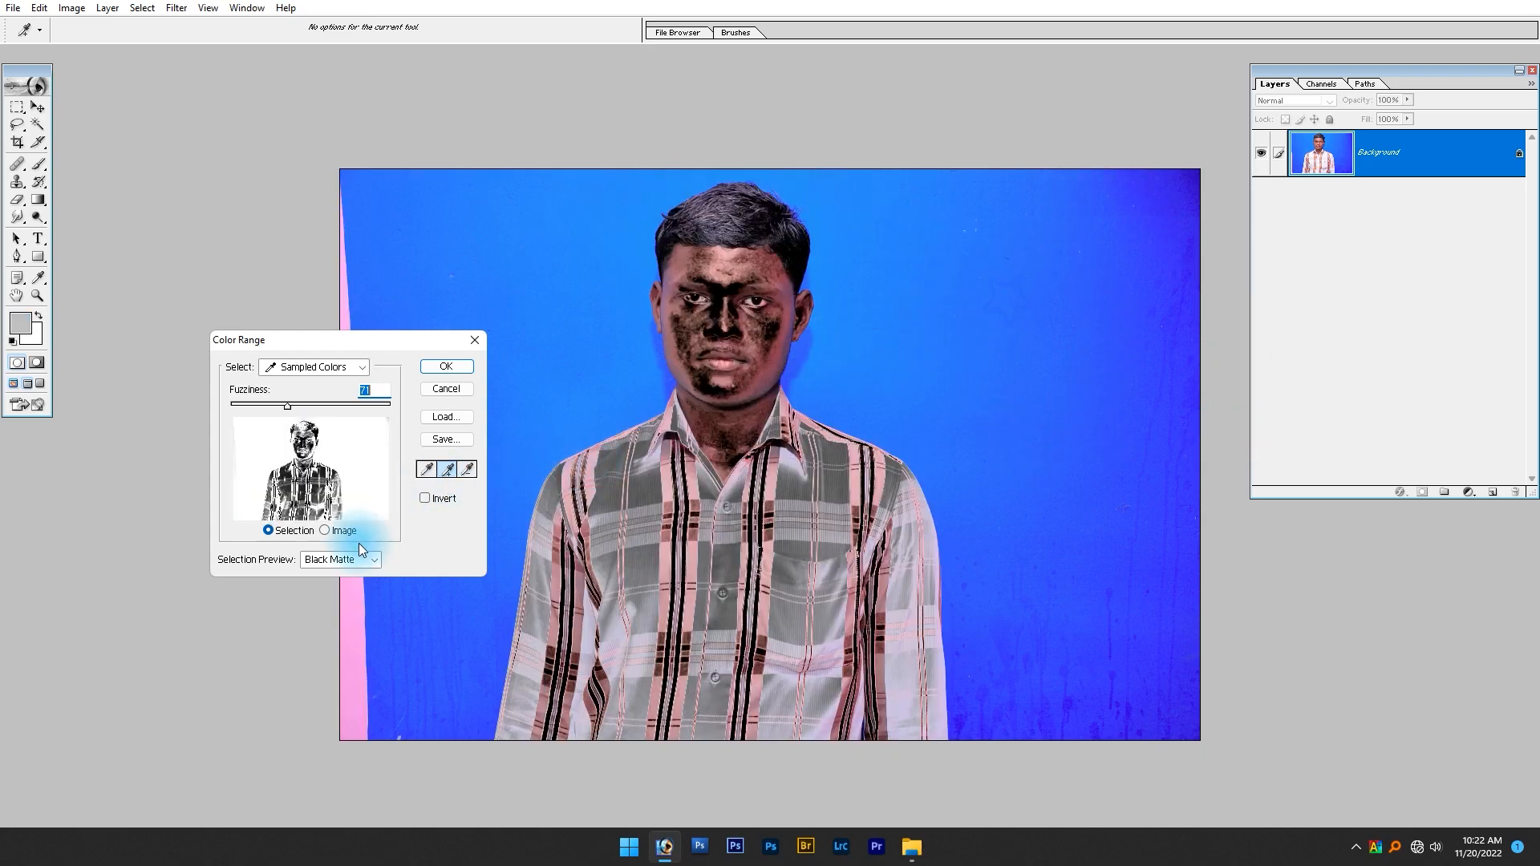
pyautogui.click(783, 397)
pyautogui.click(379, 554)
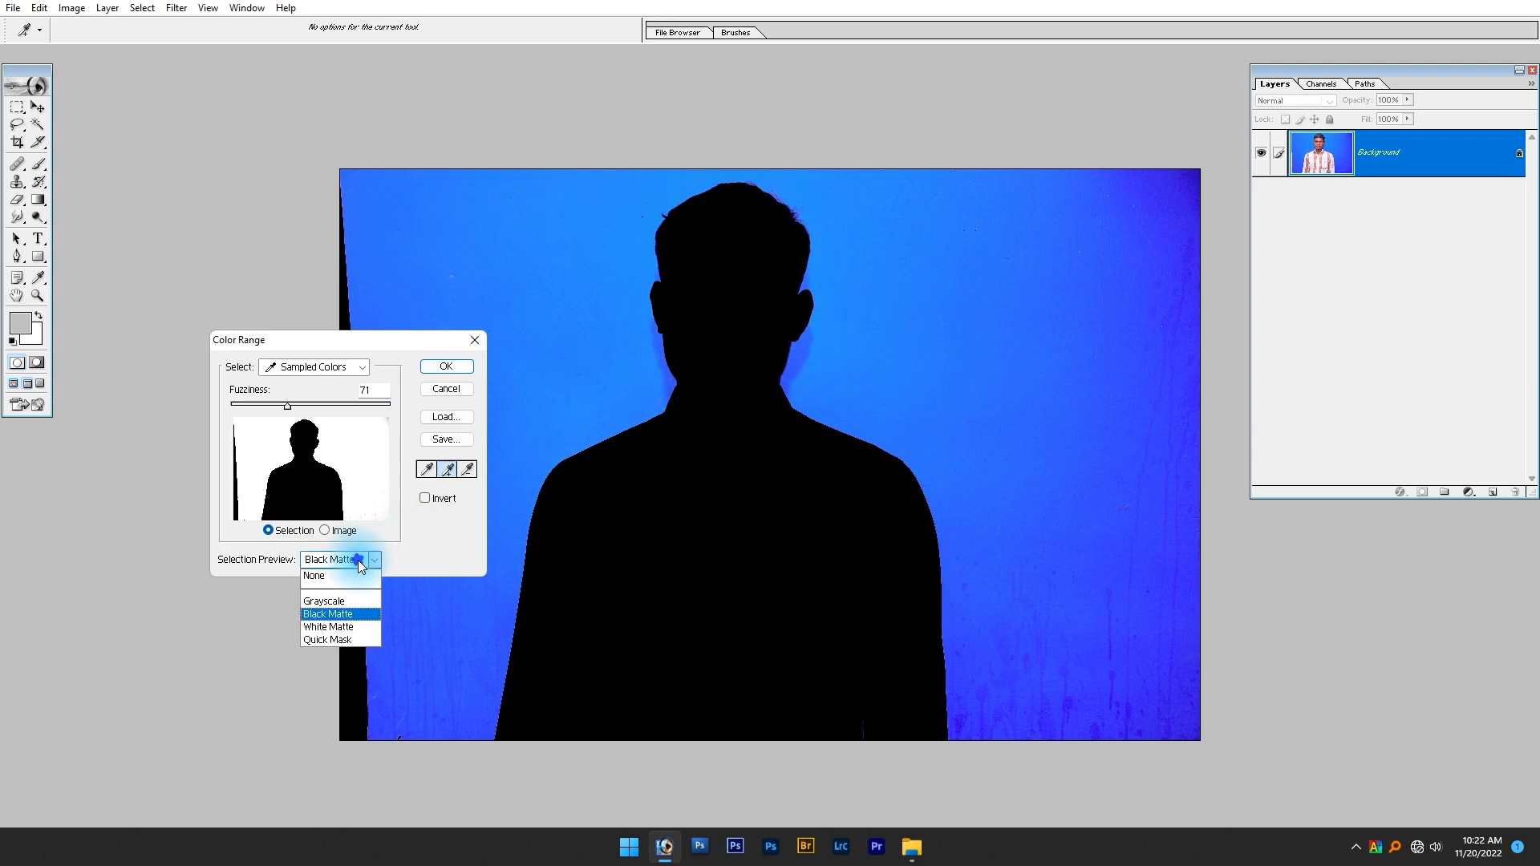
pyautogui.click(349, 613)
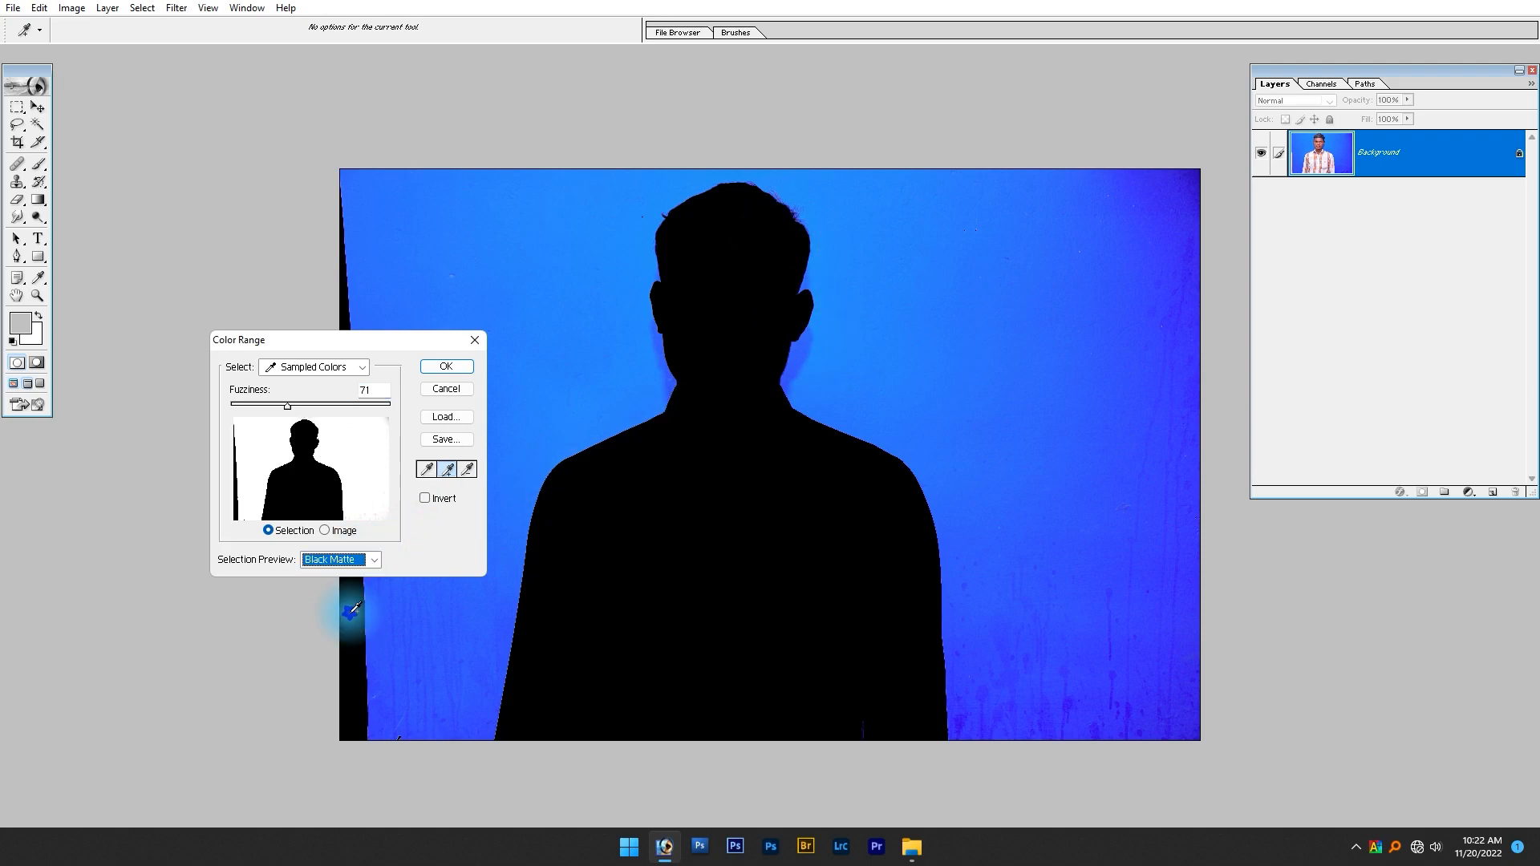
pyautogui.click(346, 553)
pyautogui.click(350, 601)
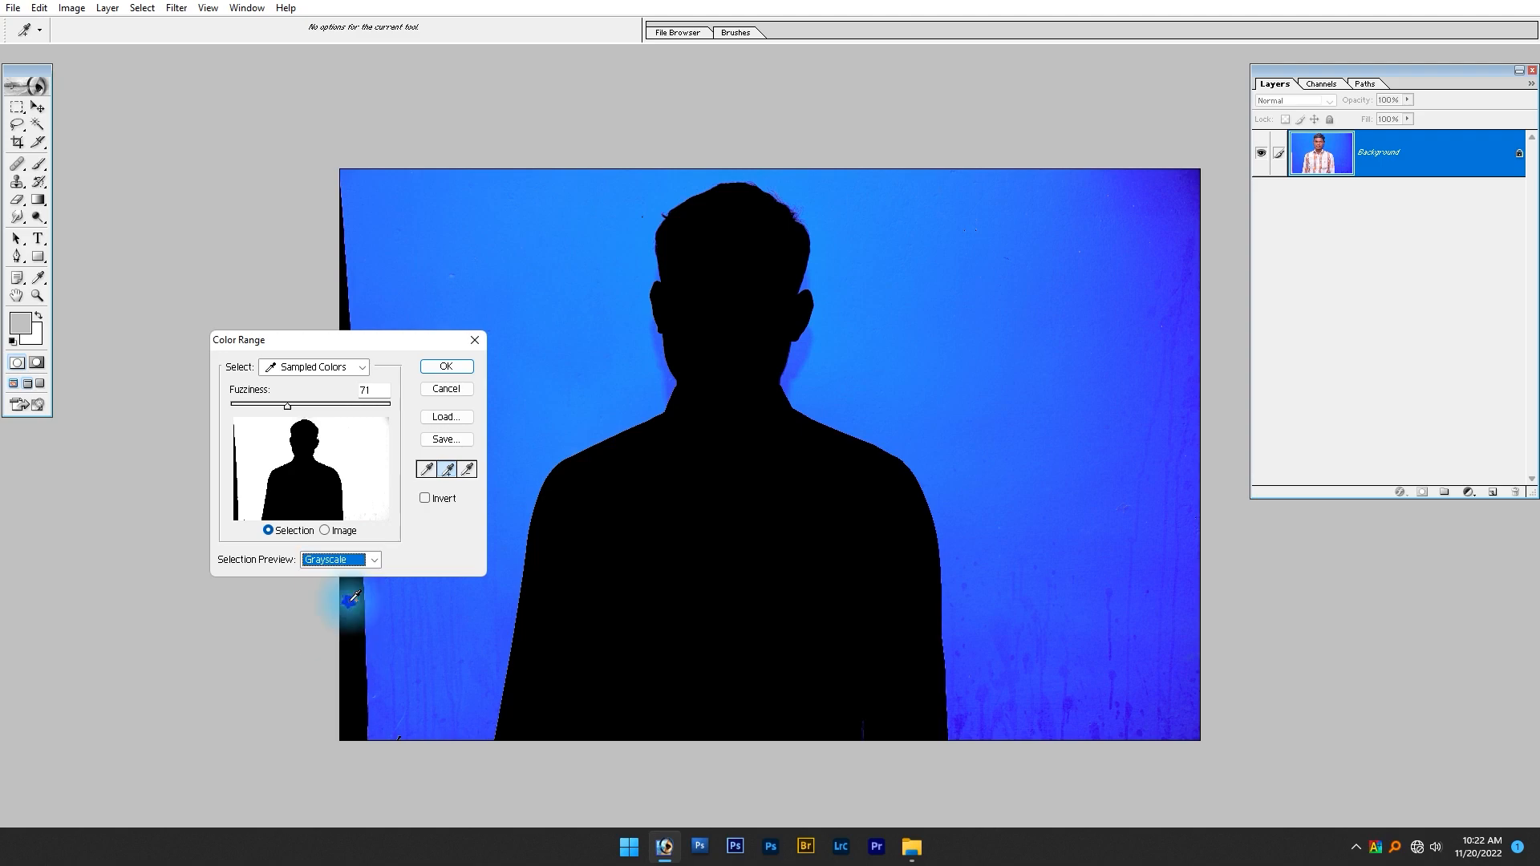
pyautogui.moveTo(373, 345); pyautogui.dragTo(219, 107)
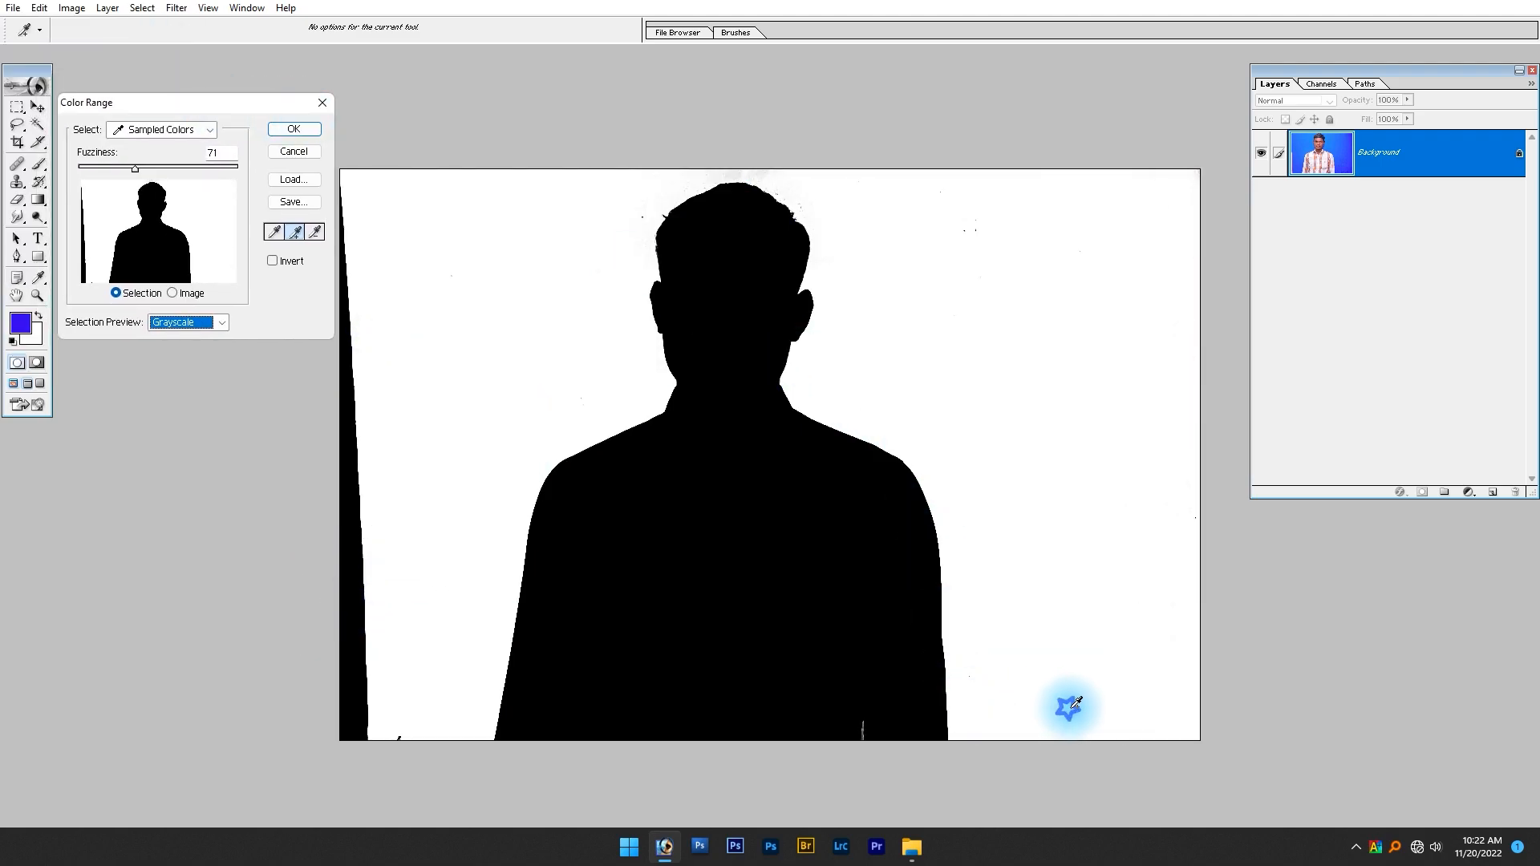
# - Add the deep blue in the photo's lower-right corner to the sampled colours and inspect the backdrop for unselected specks
pyautogui.click(1188, 709)
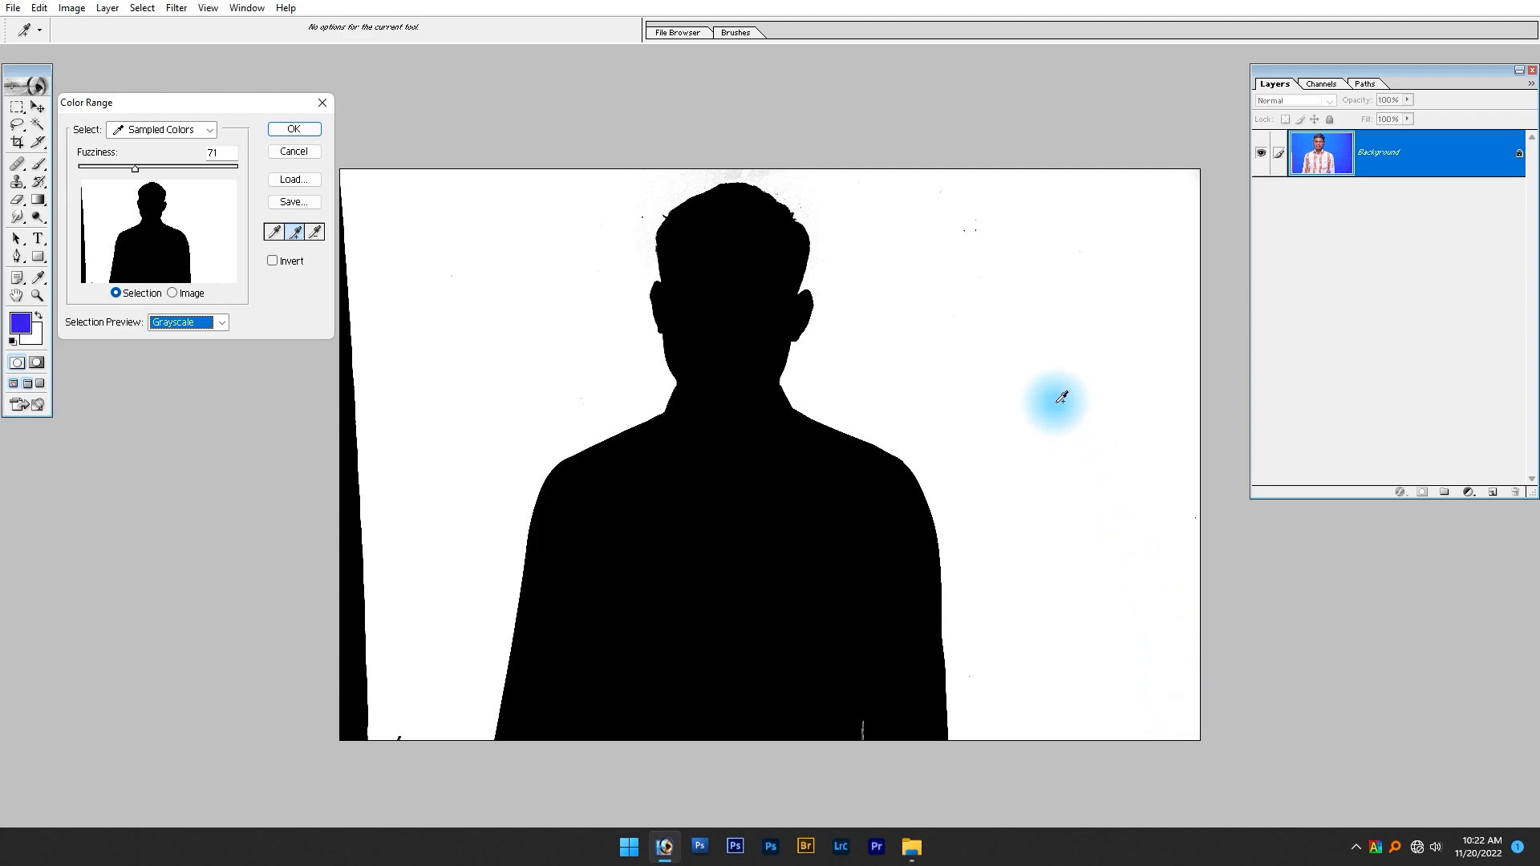
pyautogui.hotkey('ctrl', 'alt')
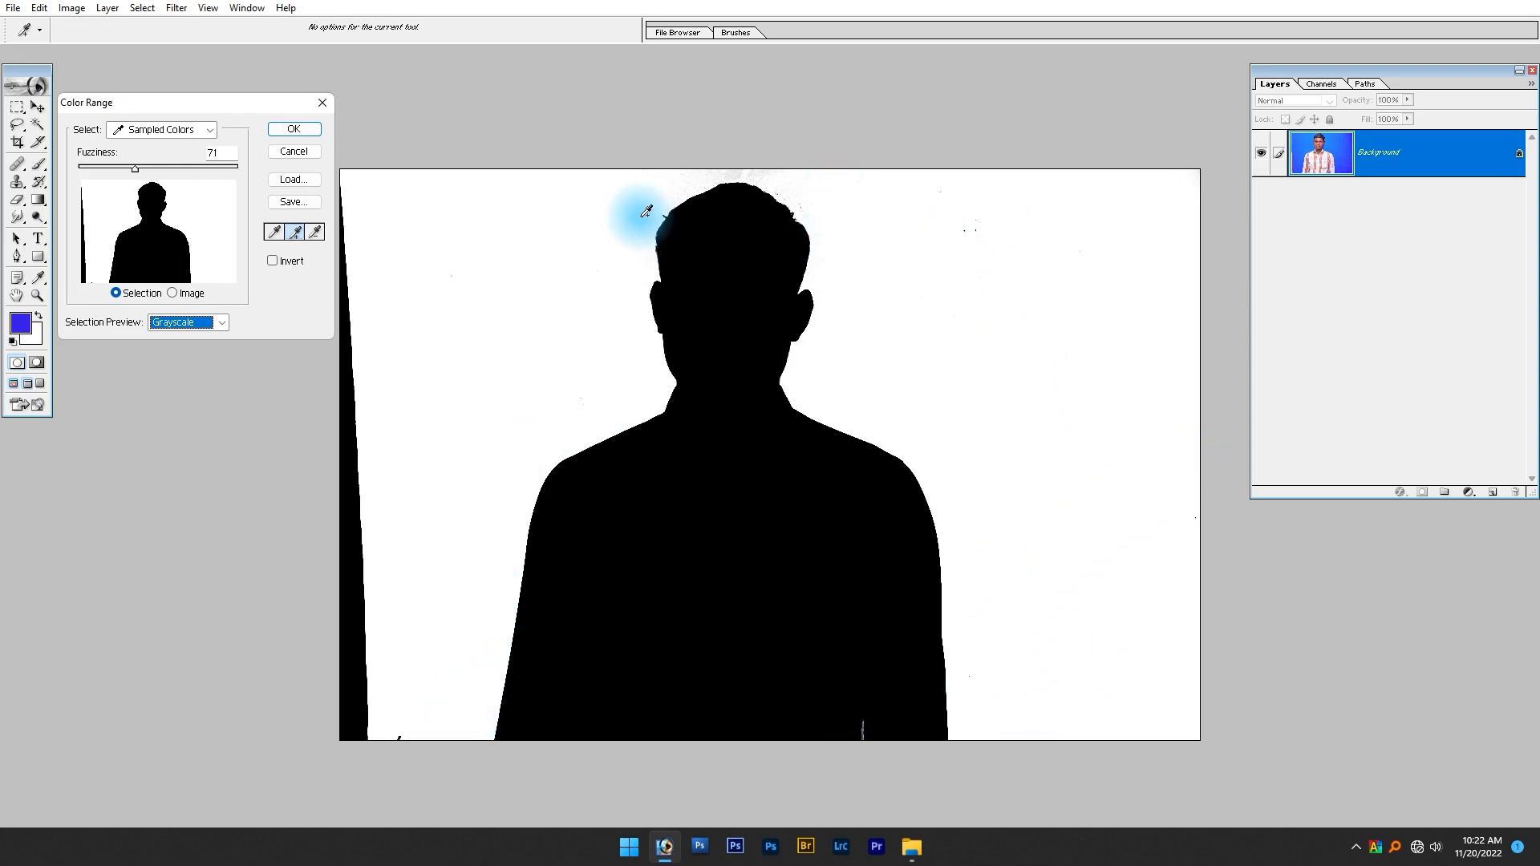
pyautogui.hotkey('ctrl', 'space')
pyautogui.moveTo(914, 166); pyautogui.dragTo(1035, 277)
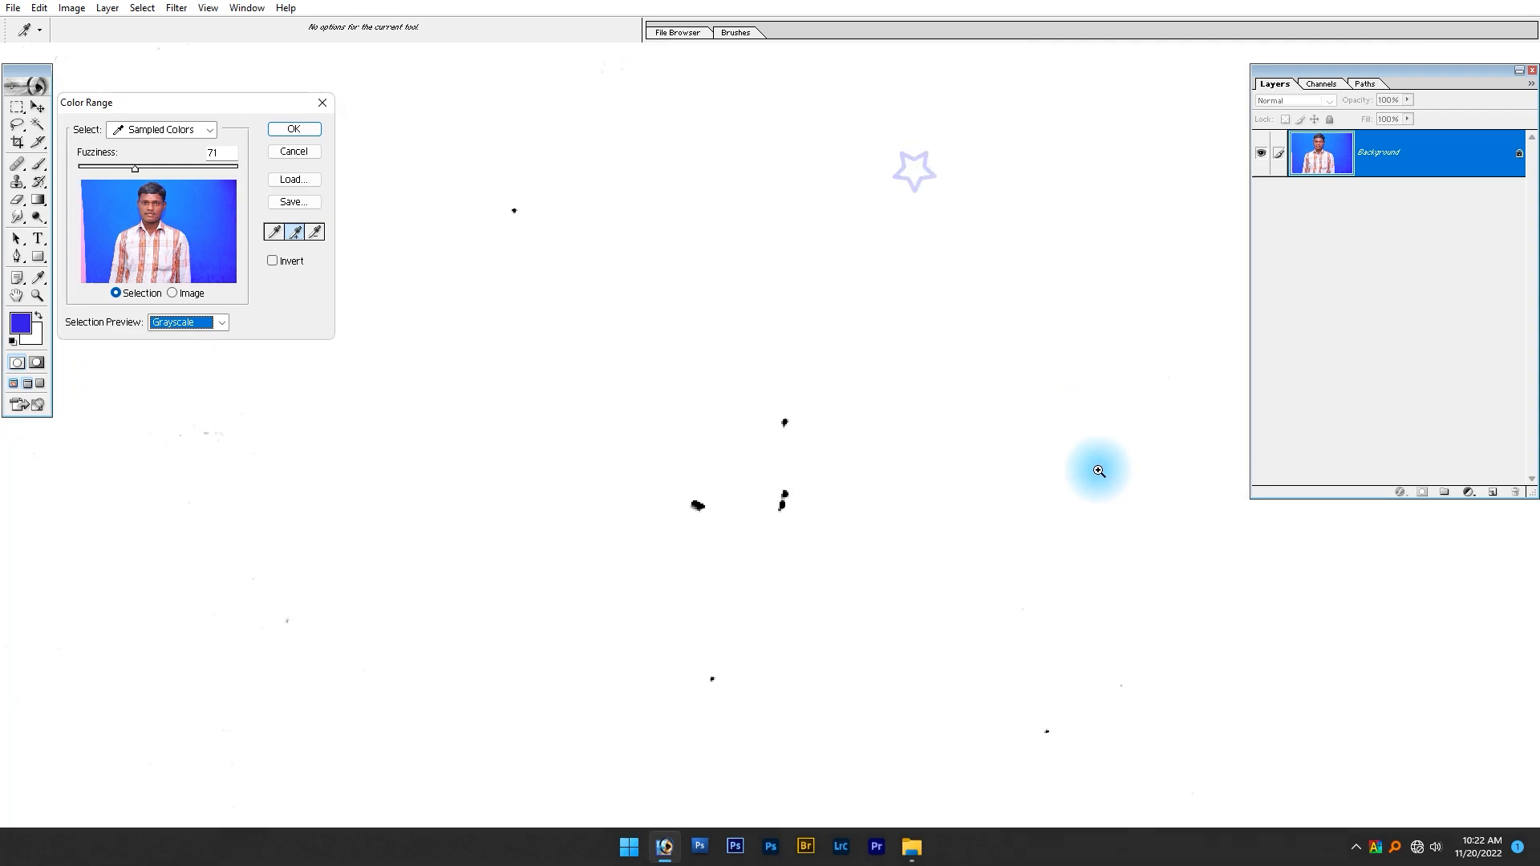
pyautogui.moveTo(313, 540); pyautogui.dragTo(716, 558)
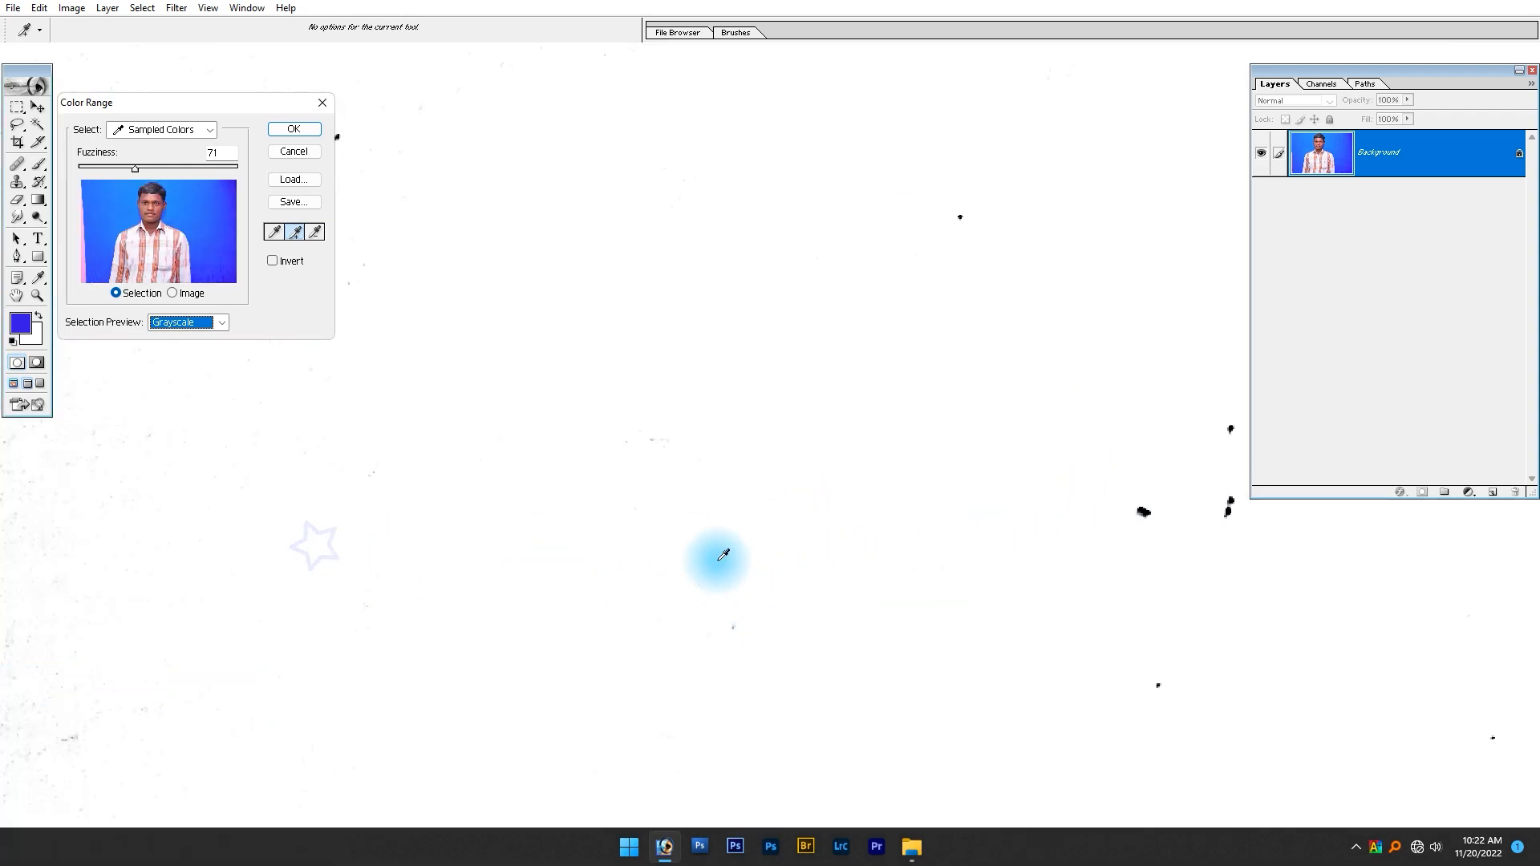
pyautogui.hotkey('ctrl', '0')
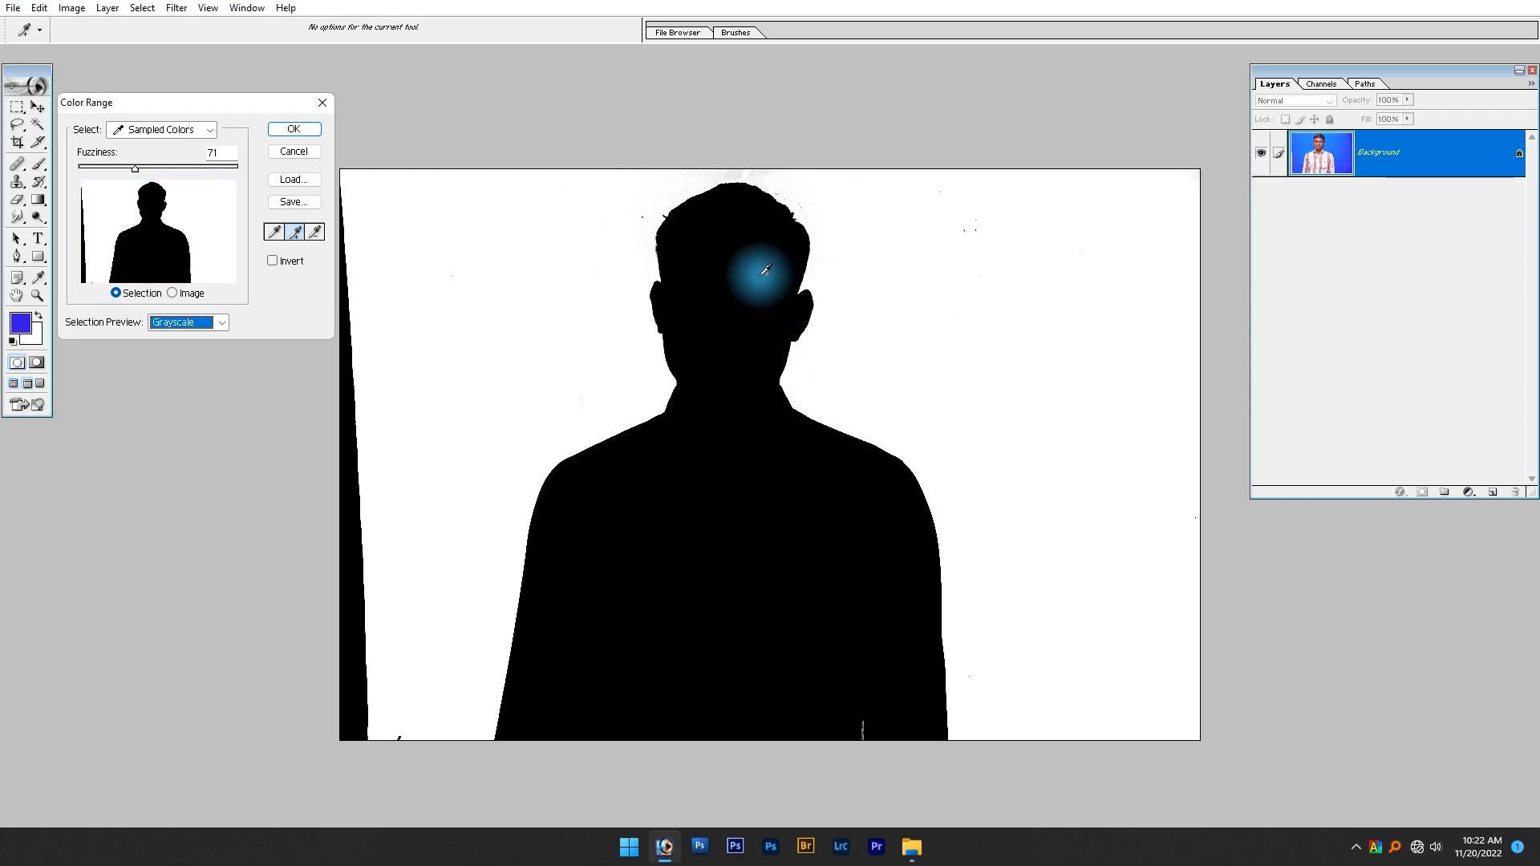
# - Try adding the pink strip at the photo's left edge to the sampled colours
pyautogui.click(344, 704)
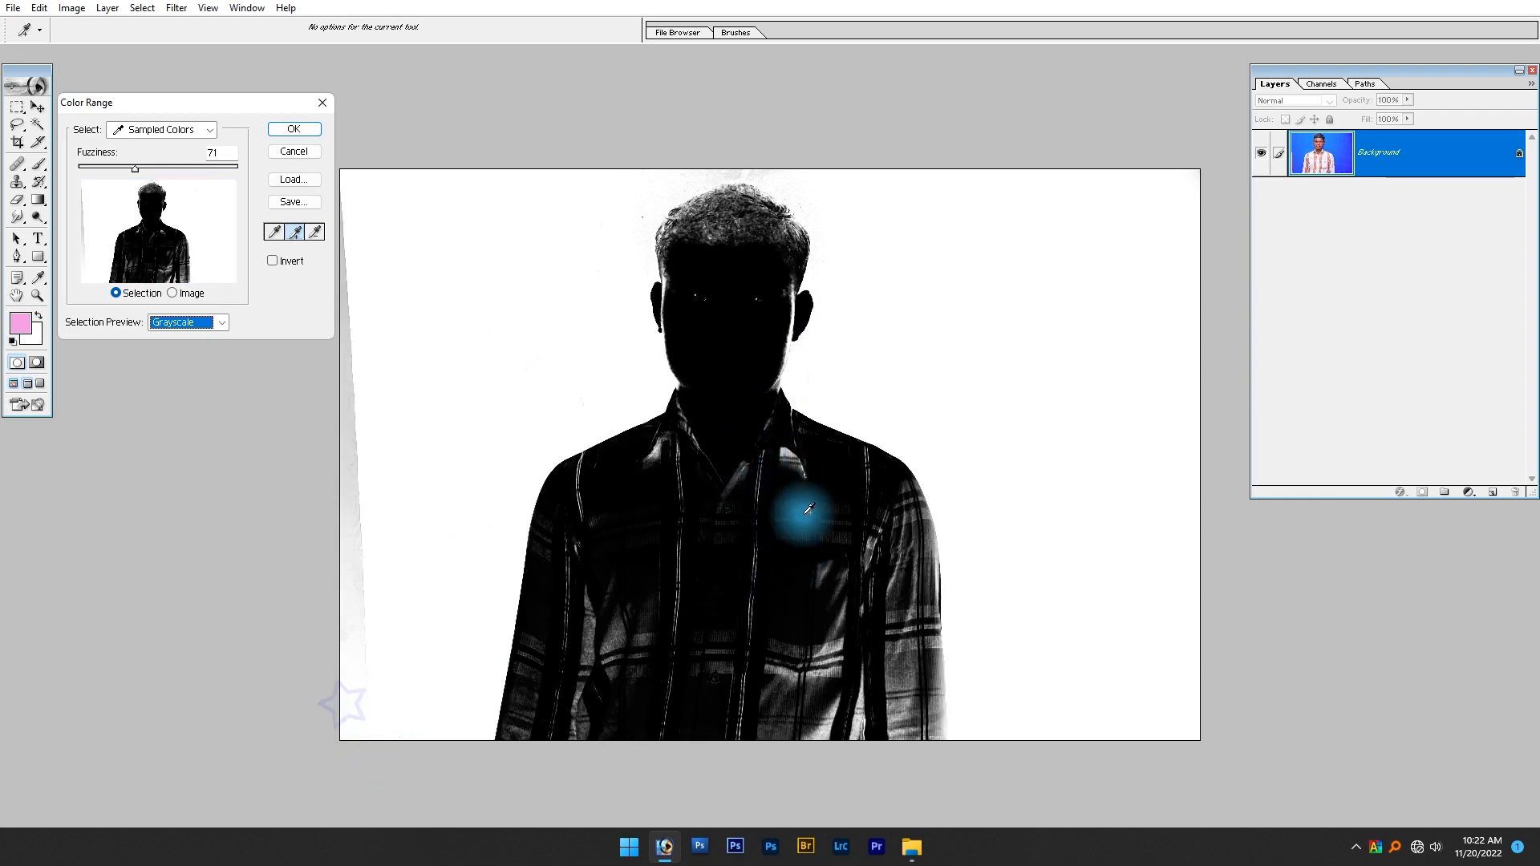
pyautogui.keyDown('alt'); pyautogui.click(751, 204); pyautogui.keyUp('alt')
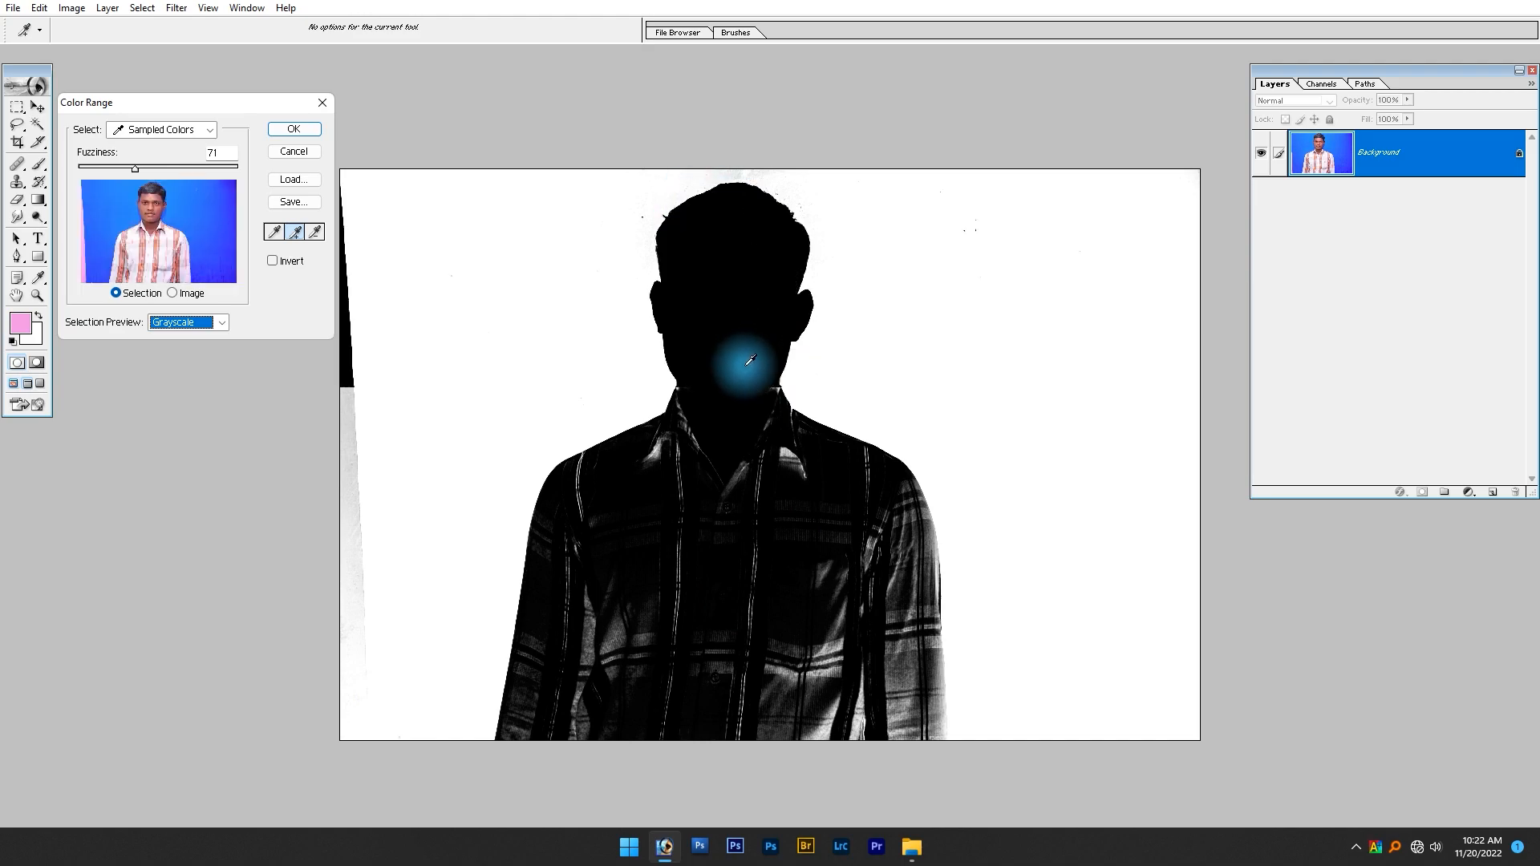
pyautogui.moveTo(185, 102); pyautogui.dragTo(325, 110)
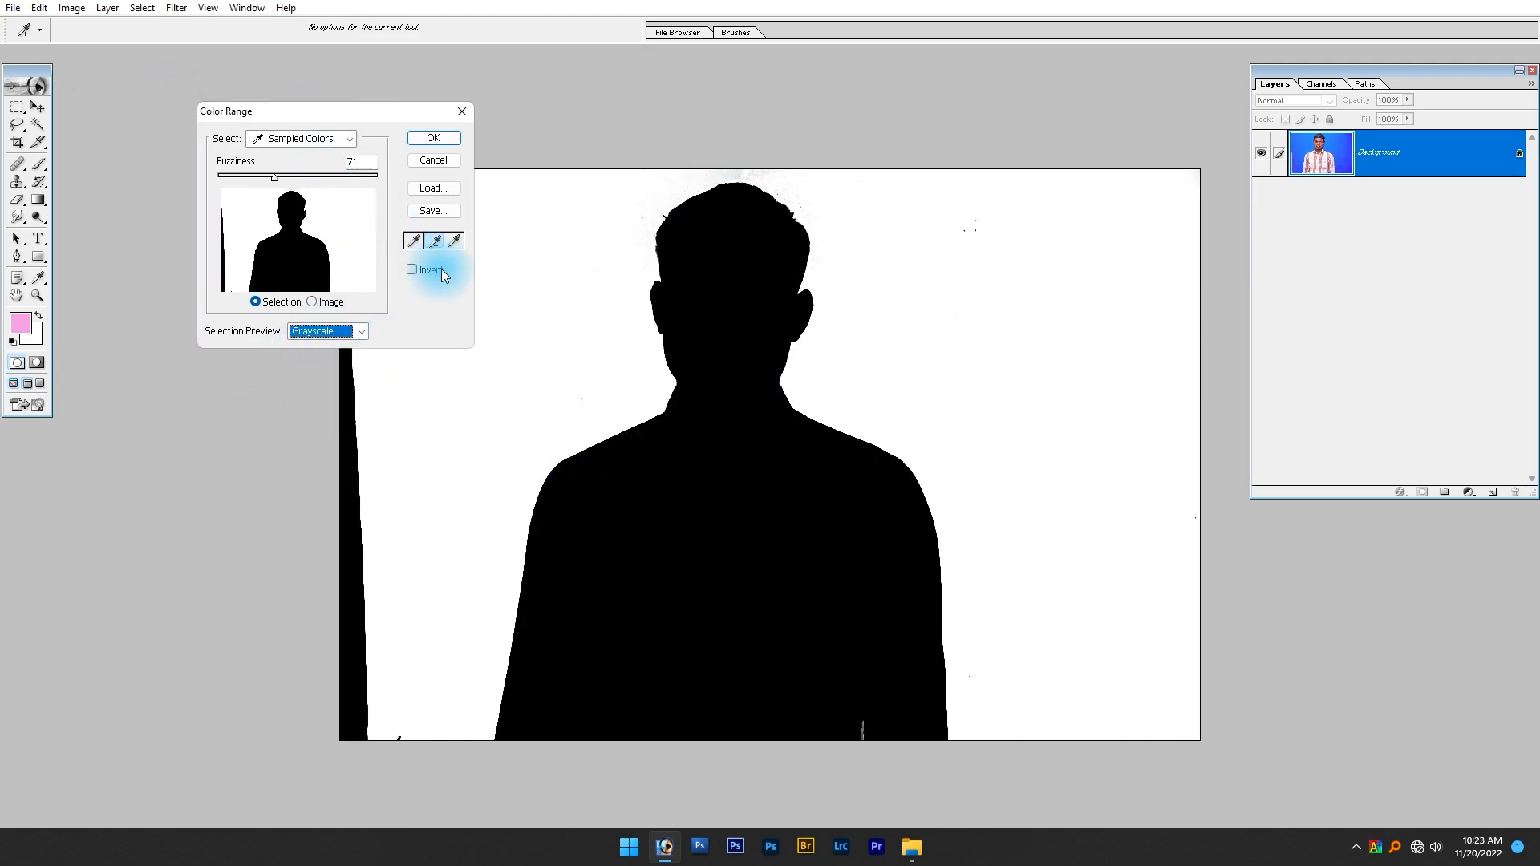
# - Set the Color Range selection preview to Black Matte and turn Invert on so that the man is selected
pyautogui.click(421, 270)
pyautogui.click(420, 269)
pyautogui.click(334, 320)
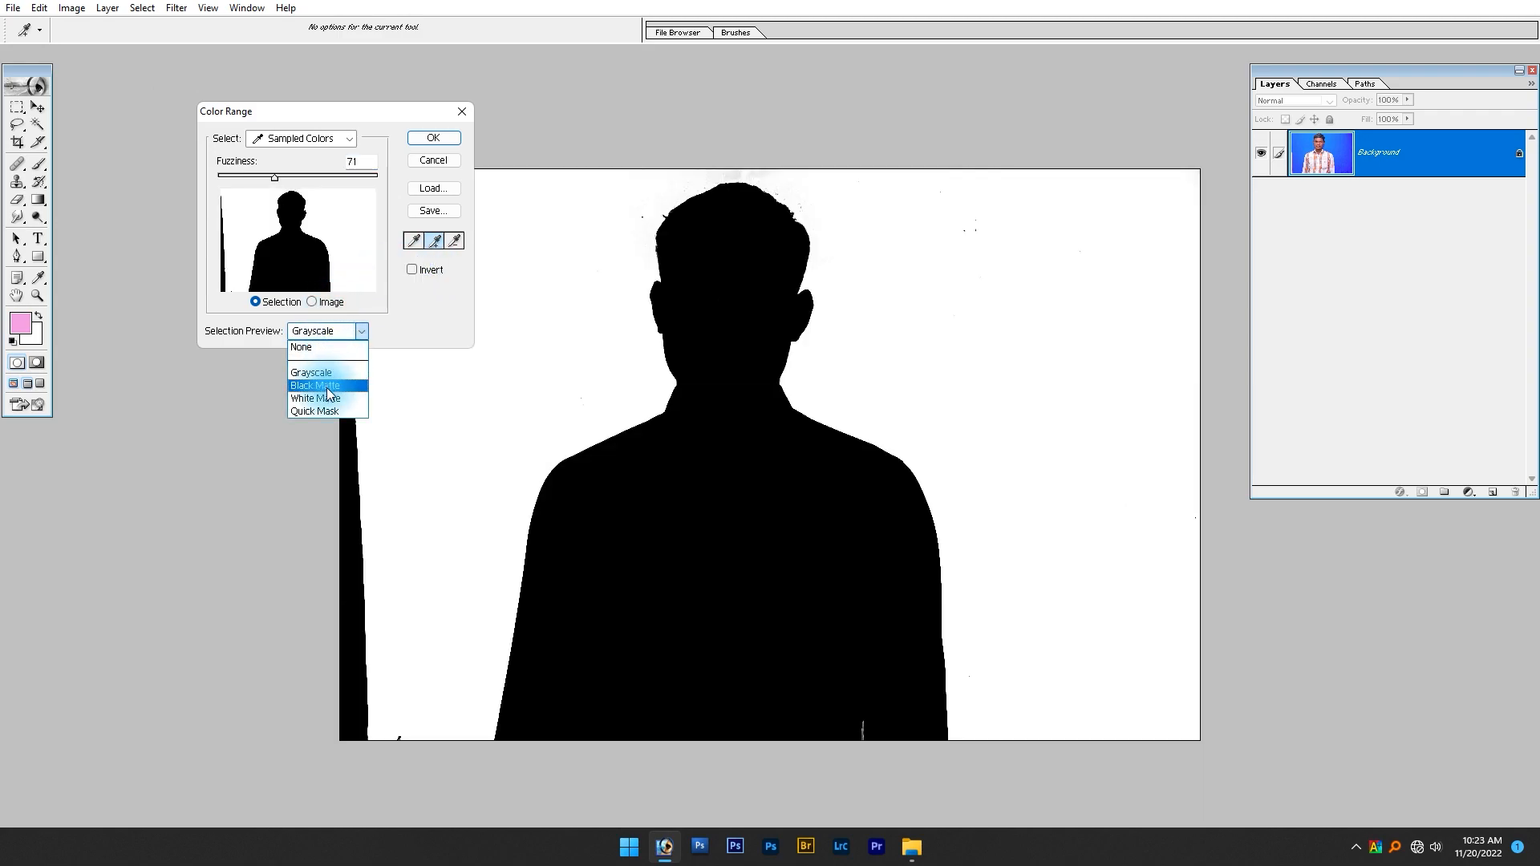
pyautogui.click(326, 387)
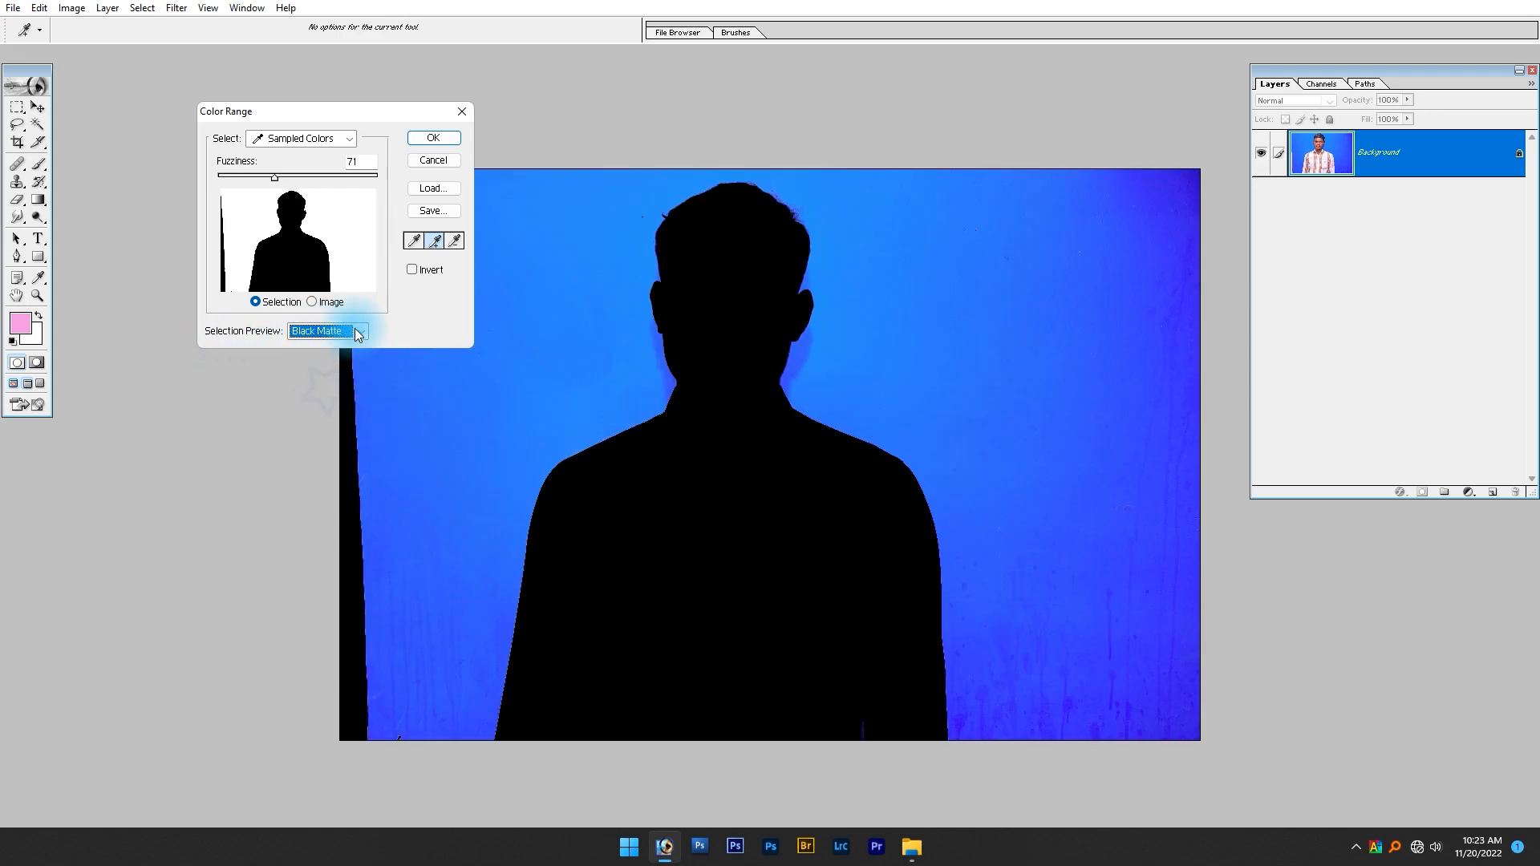
pyautogui.click(422, 276)
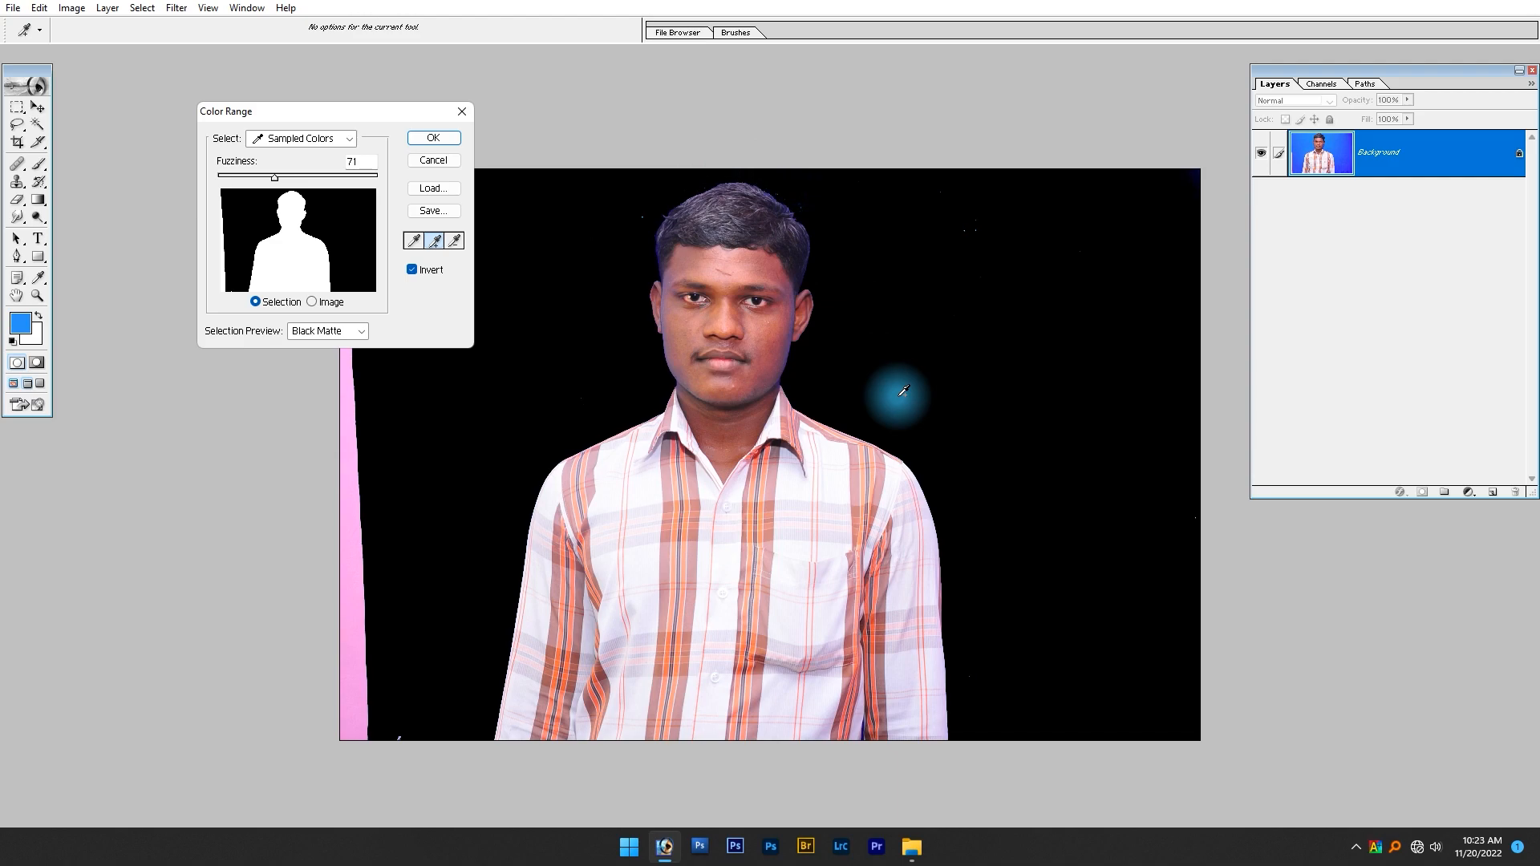
# - Accept the Color Range selection and subtract the stray backdrop specks left of the man's head with the Lasso
pyautogui.click(434, 142)
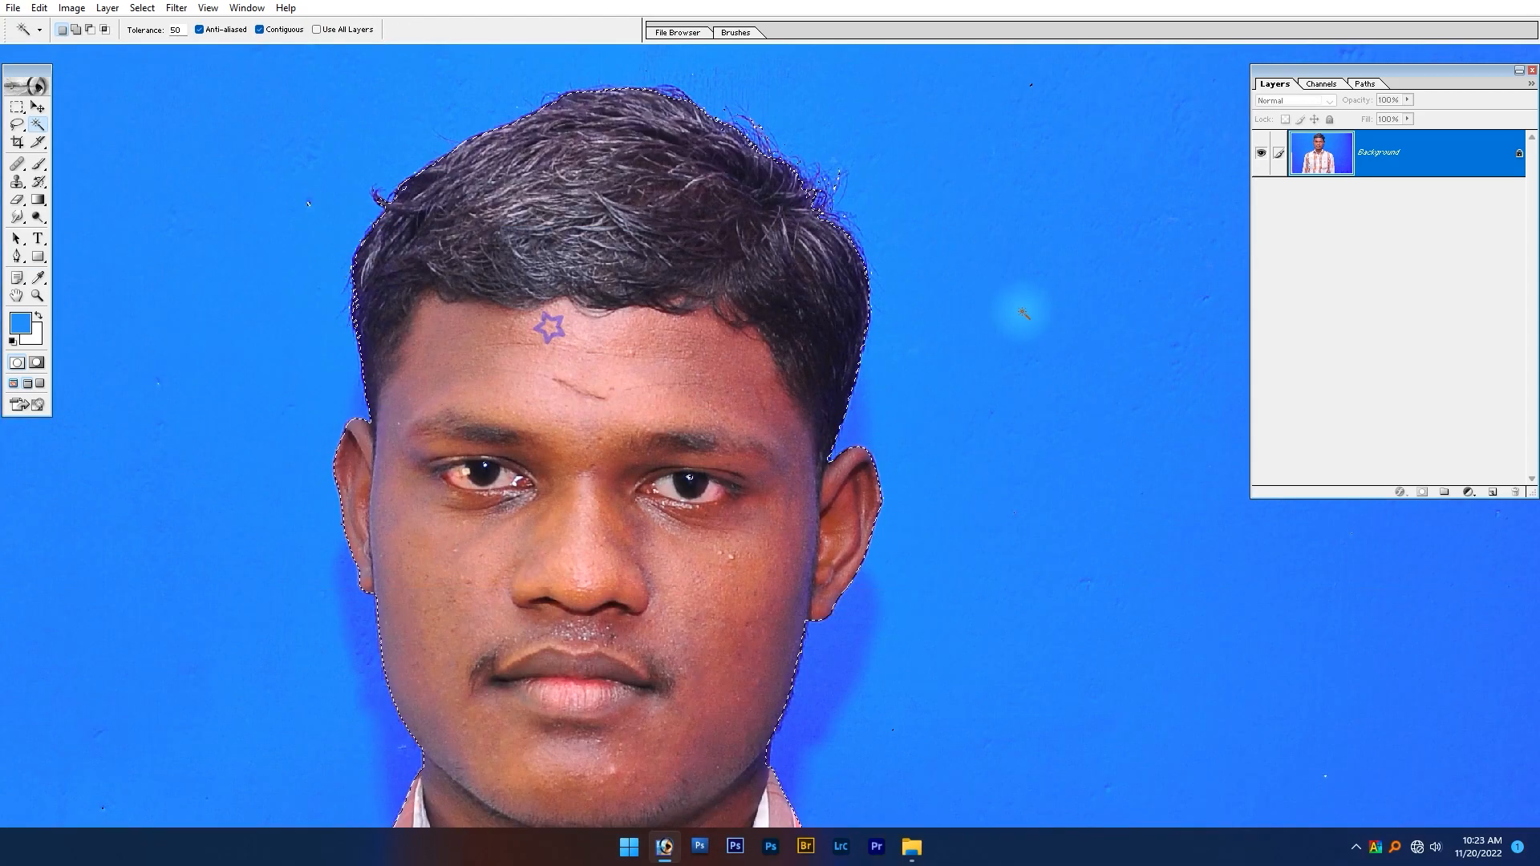
pyautogui.moveTo(262, 238); pyautogui.dragTo(511, 390)
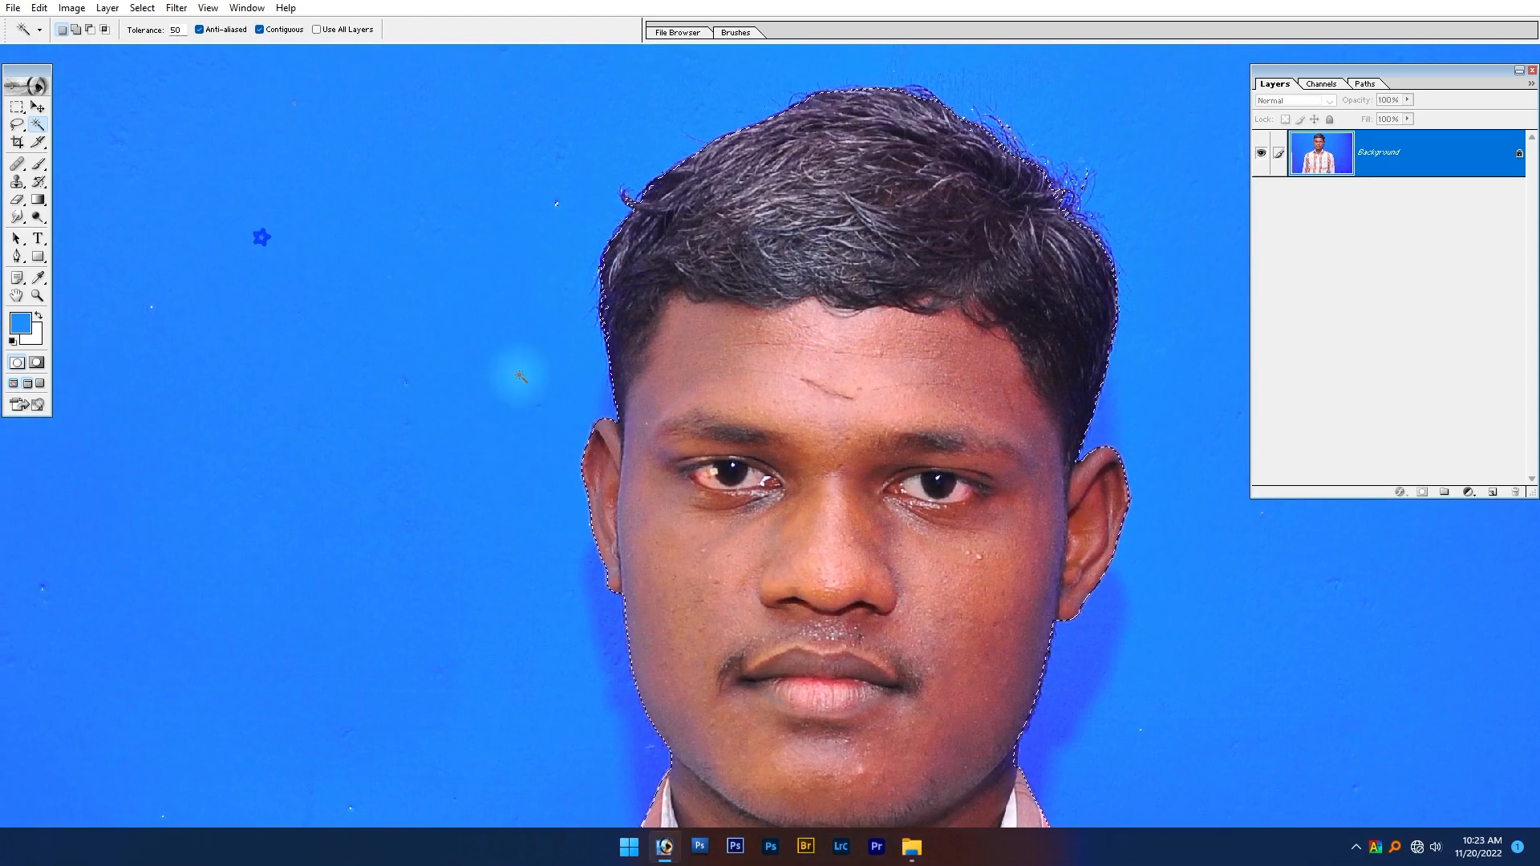
pyautogui.press('l')
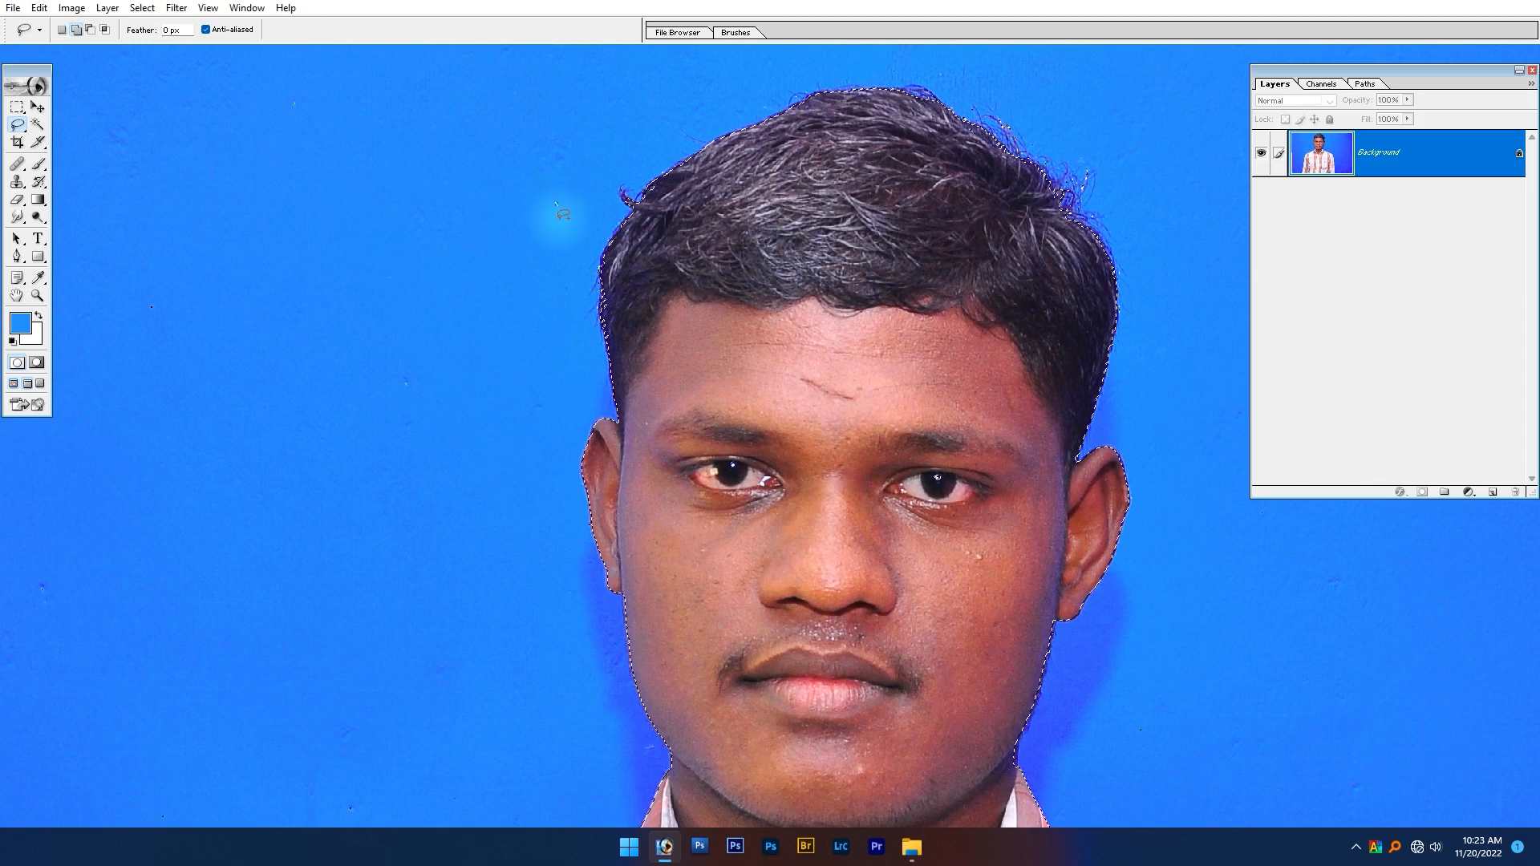
pyautogui.moveTo(556, 221)
pyautogui.mouseDown()
pyautogui.moveTo(572, 192)
pyautogui.moveTo(549, 232)
pyautogui.mouseUp()
pyautogui.moveTo(238, 272)
pyautogui.mouseDown()
pyautogui.moveTo(529, 371)
pyautogui.moveTo(521, 338)
pyautogui.mouseUp()
pyautogui.moveTo(526, 155)
pyautogui.mouseDown()
pyautogui.moveTo(526, 229)
pyautogui.moveTo(647, 165)
pyautogui.moveTo(593, 191)
pyautogui.mouseUp()
# - Subtract the stray specks in the backdrop right of the man's head from the selection with the Lasso
pyautogui.moveTo(746, 171); pyautogui.dragTo(7, 174)
pyautogui.moveTo(803, 285); pyautogui.dragTo(532, 272)
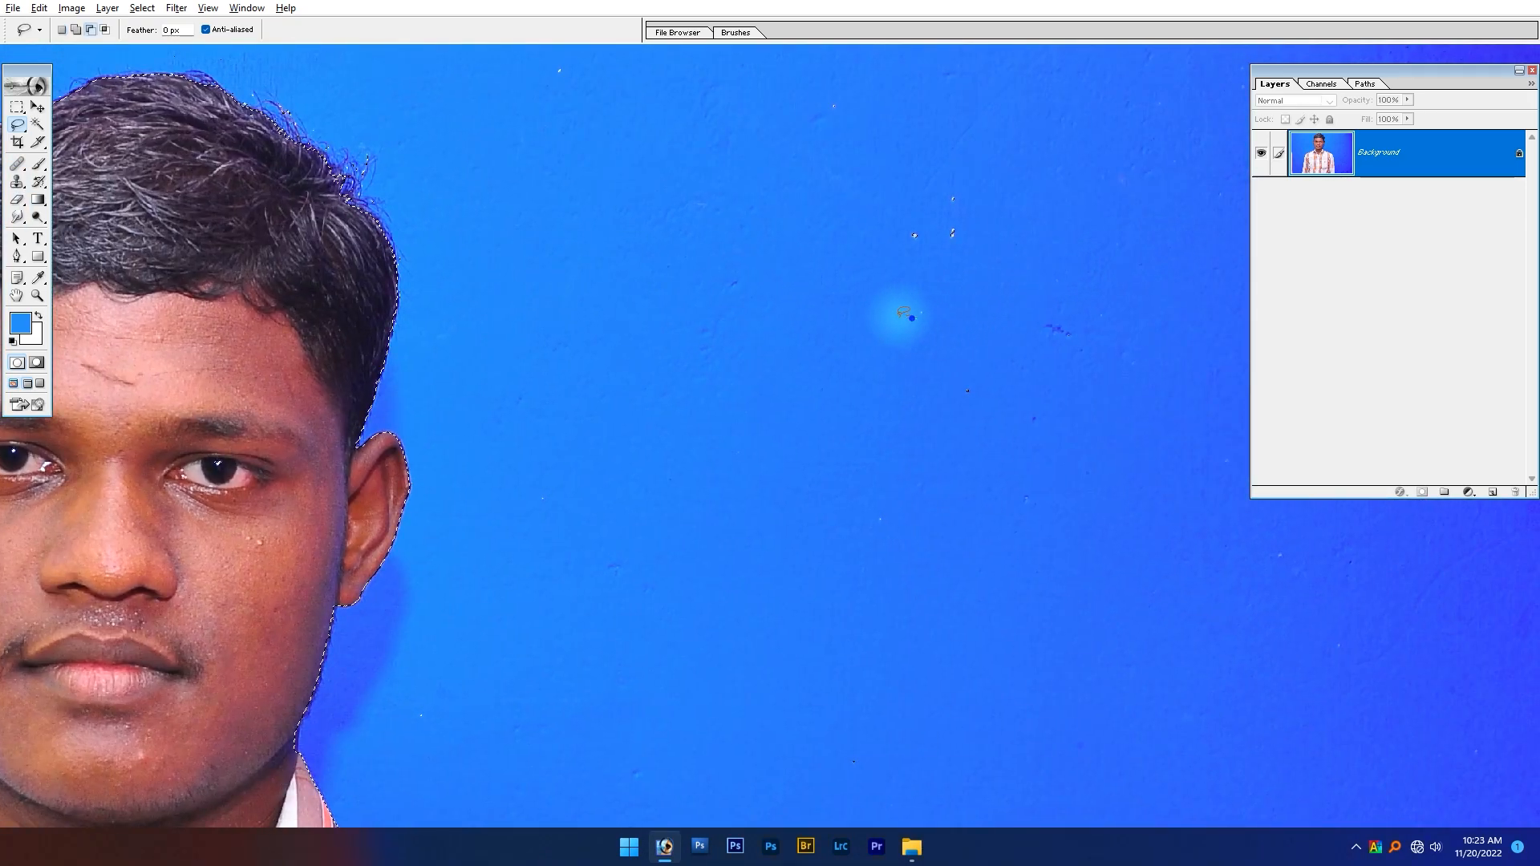
pyautogui.moveTo(911, 317)
pyautogui.mouseDown()
pyautogui.moveTo(1047, 275)
pyautogui.moveTo(1016, 301)
pyautogui.moveTo(958, 282)
pyautogui.moveTo(949, 244)
pyautogui.mouseUp()
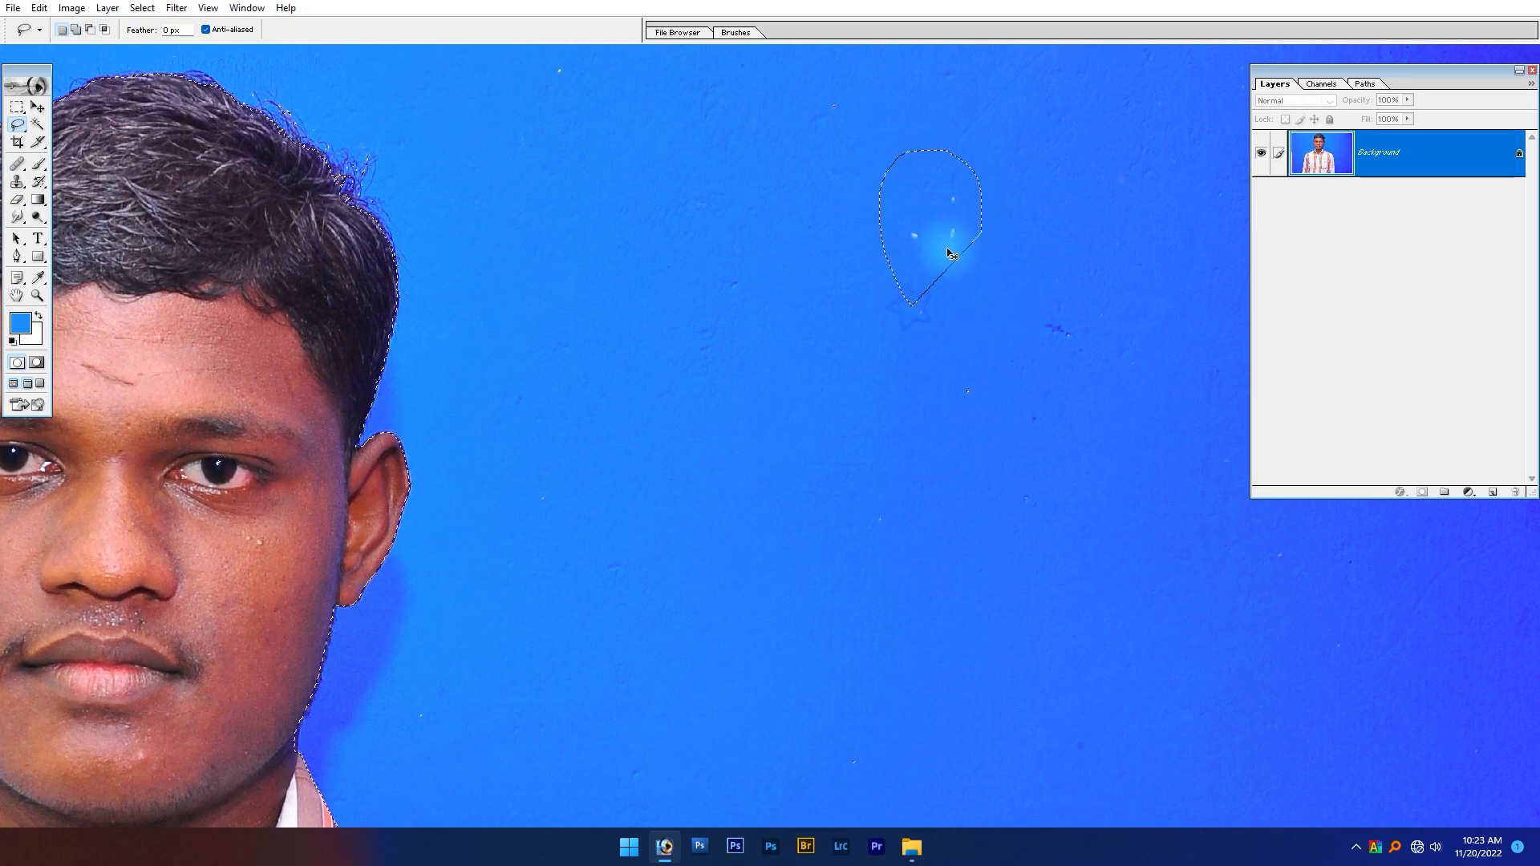
pyautogui.moveTo(964, 423); pyautogui.dragTo(951, 424)
pyautogui.moveTo(532, 113)
pyautogui.mouseDown()
pyautogui.moveTo(625, 203)
pyautogui.moveTo(734, 155)
pyautogui.moveTo(744, 191)
pyautogui.mouseUp()
pyautogui.scroll(-2, 743, 190)
pyautogui.moveTo(1015, 179)
pyautogui.mouseDown()
pyautogui.moveTo(1115, 196)
pyautogui.moveTo(1096, 196)
pyautogui.mouseUp()
# - Subtract the pink strip along the photo's left edge from the selection with the Lasso
pyautogui.press('Tab')
pyautogui.hotkey('ctrl', '0')
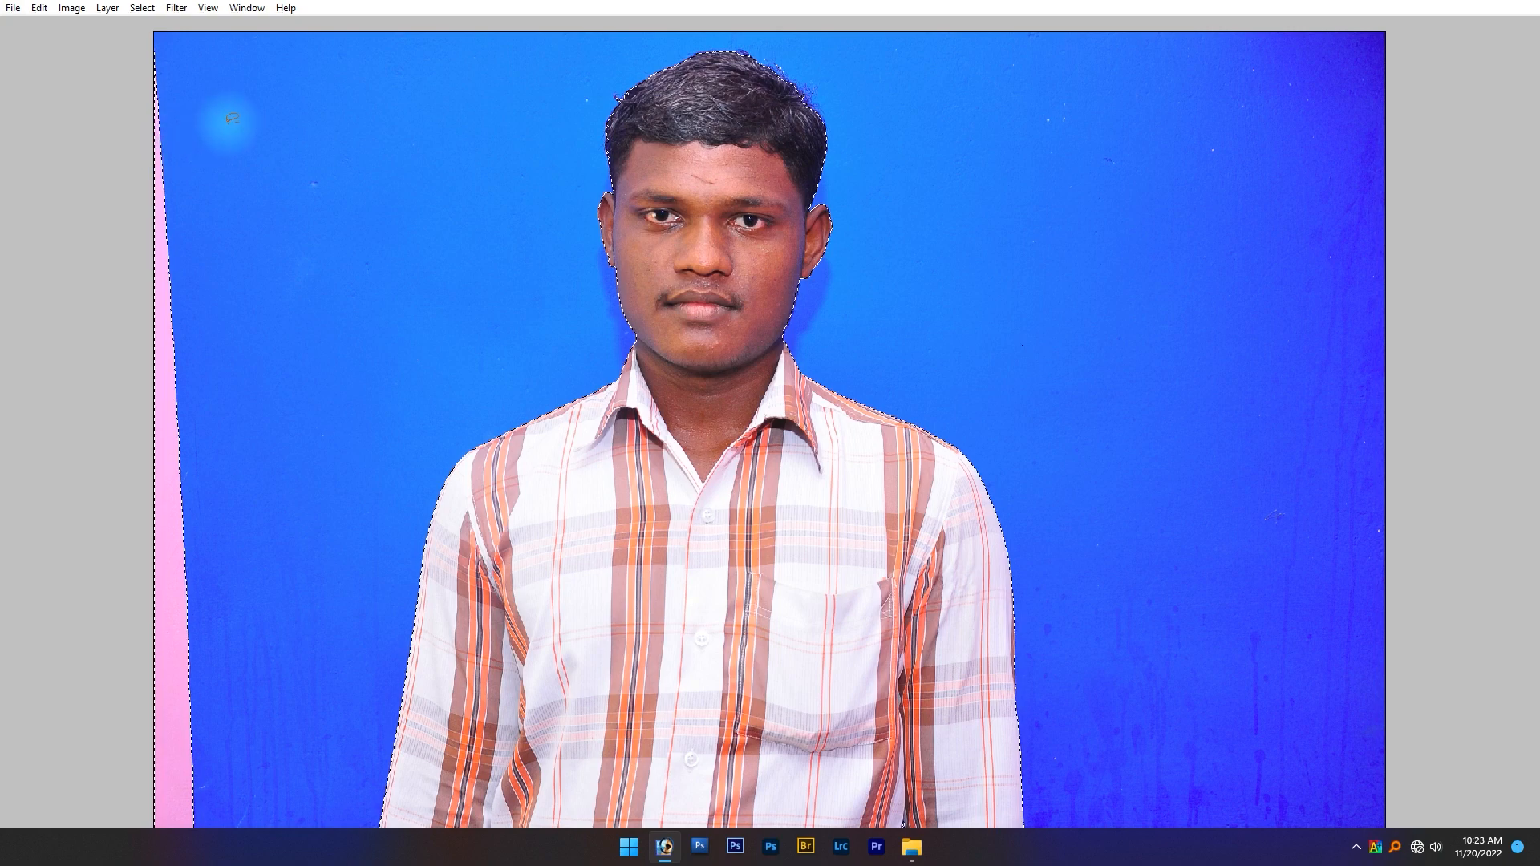
pyautogui.moveTo(137, 863); pyautogui.dragTo(232, 255)
pyautogui.hotkey('ctrl', '-')
pyautogui.hotkey('ctrl', '-')
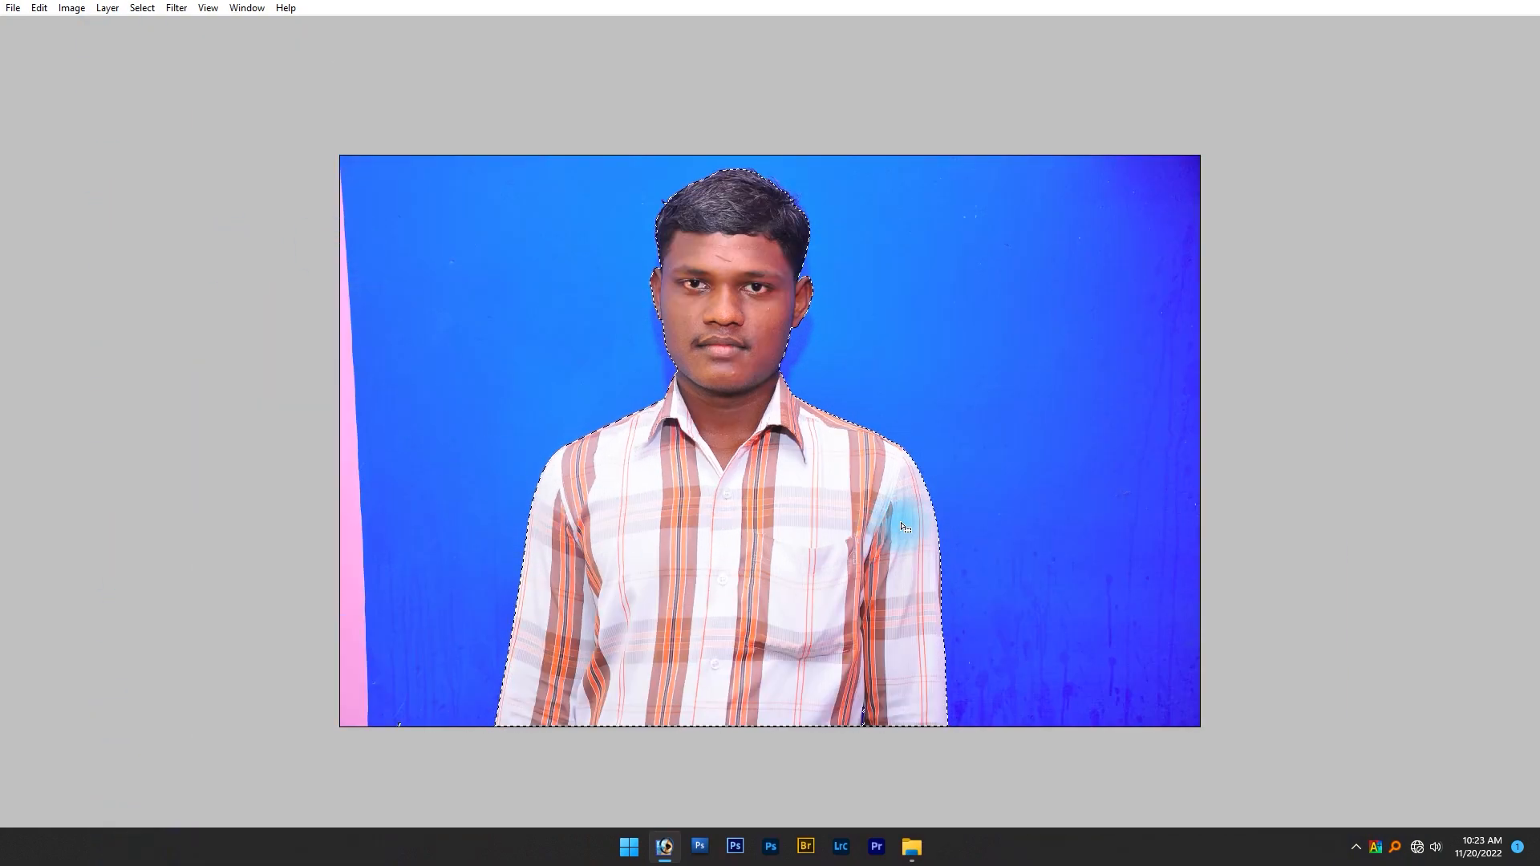
# - Clean up the selection in the small blue gap between the sleeve and the shirt body near the photo's lower edge
pyautogui.moveTo(793, 638); pyautogui.dragTo(933, 758)
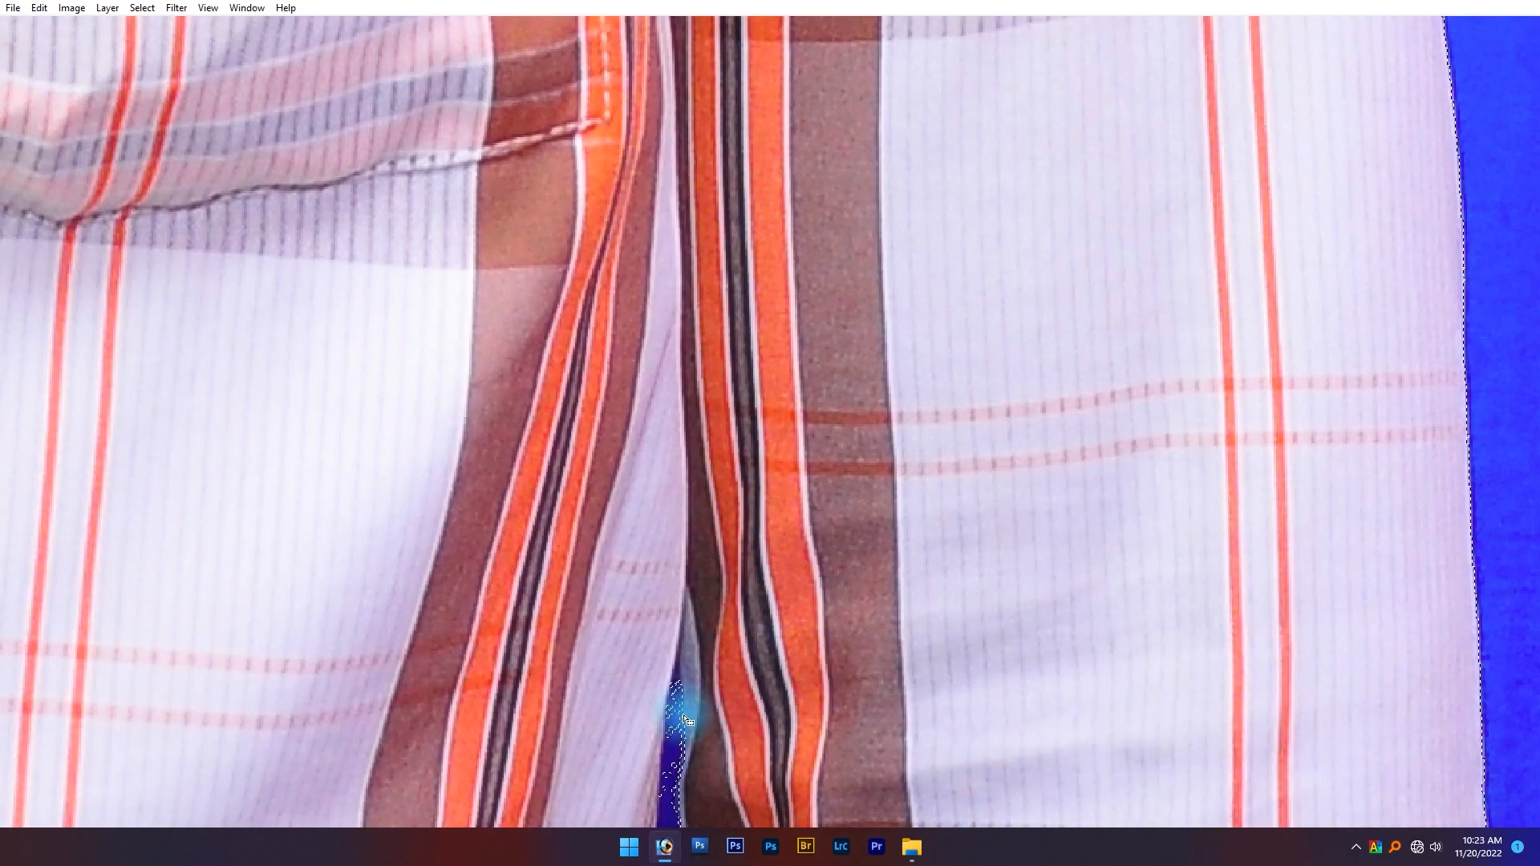
pyautogui.hotkey('ctrl', '-')
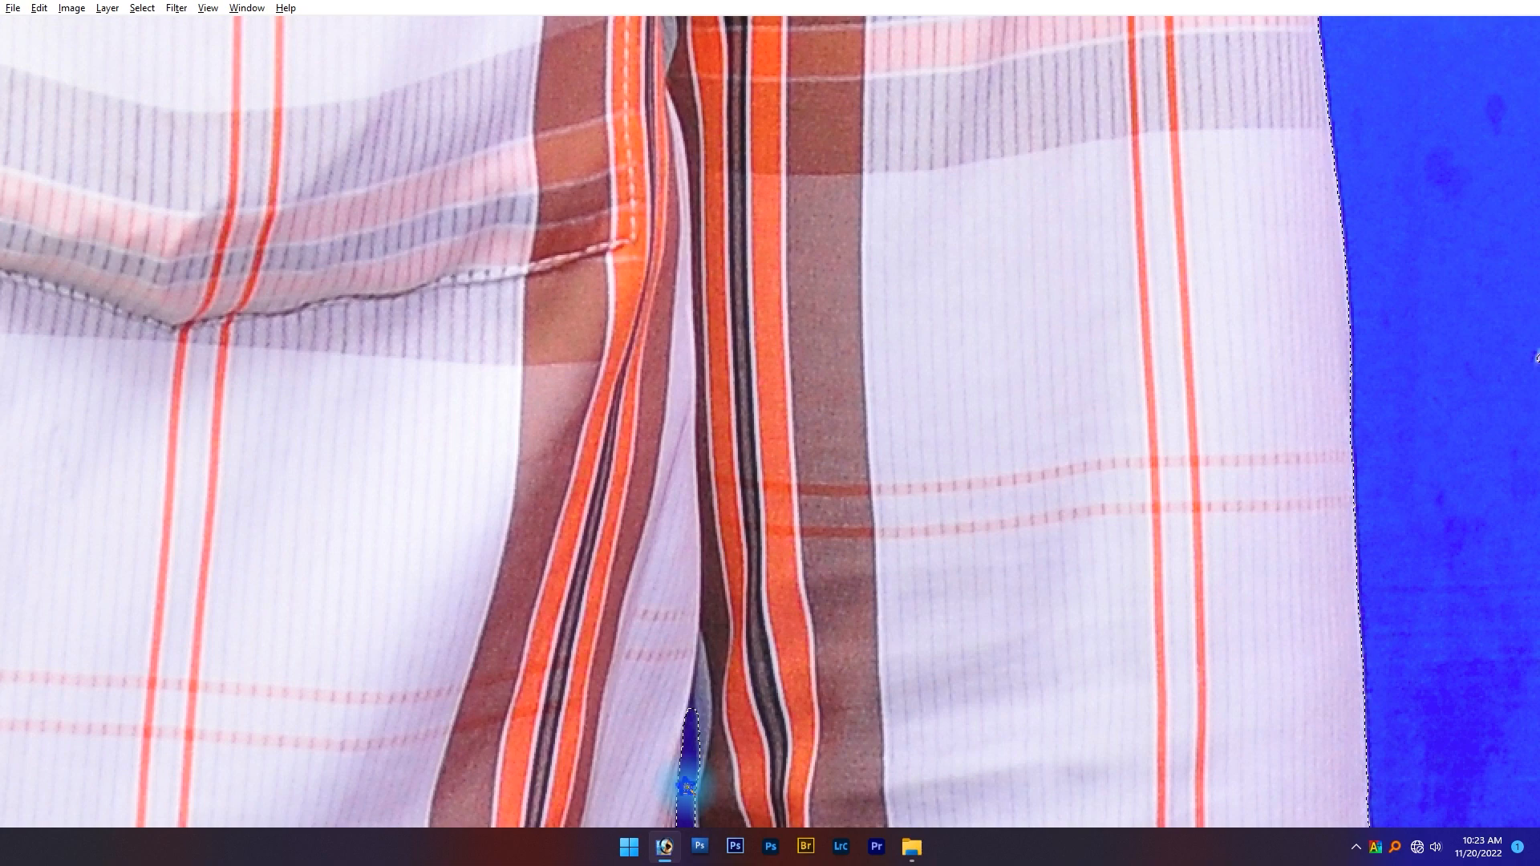
pyautogui.hotkey('ctrl', '-')
pyautogui.hotkey('ctrl', '-')
pyautogui.hotkey('ctrl', '-')
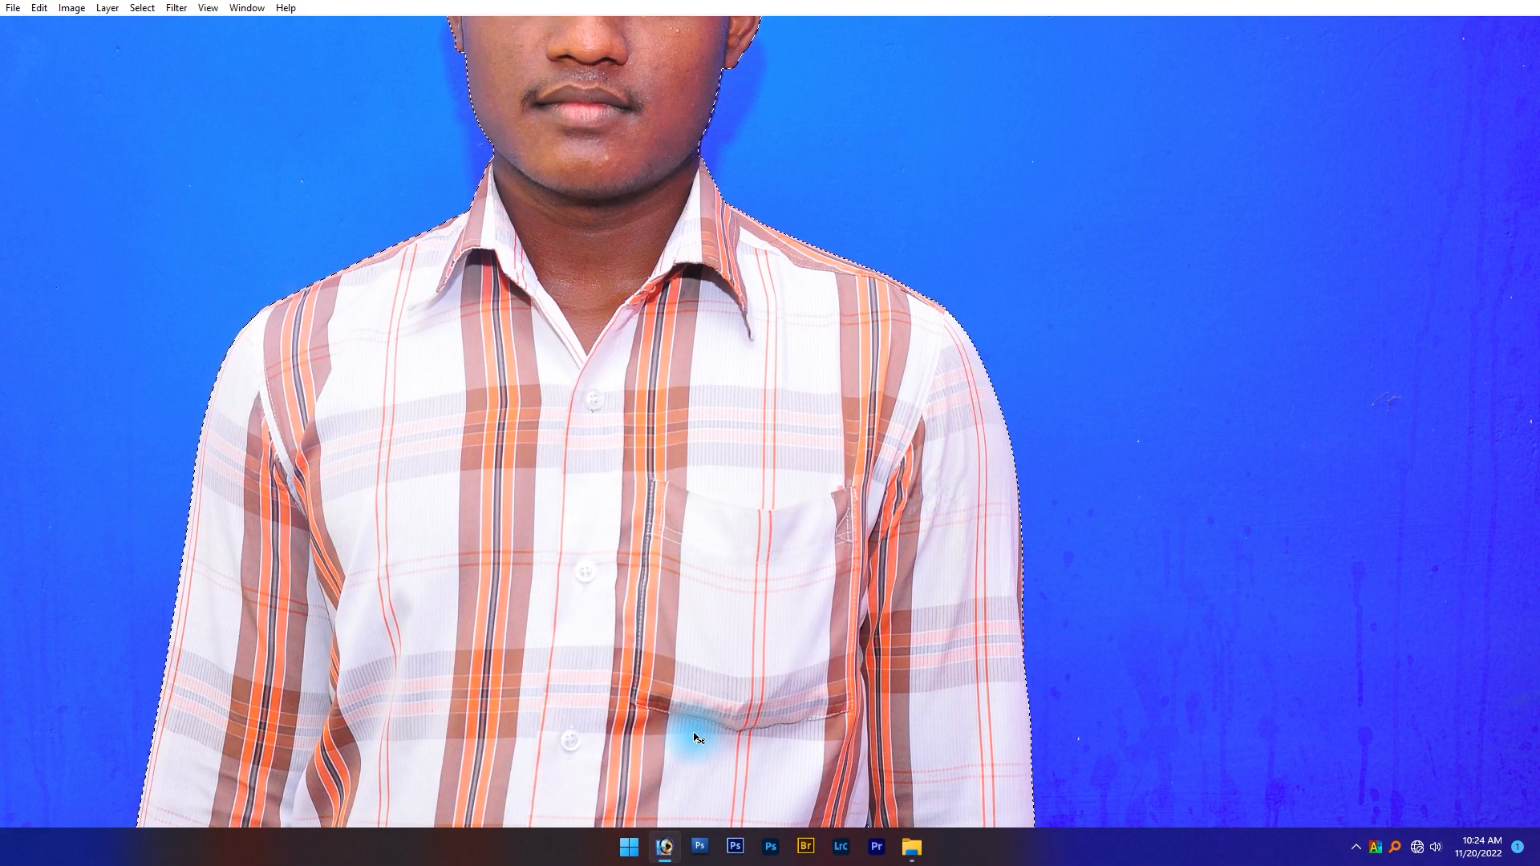
pyautogui.hotkey('ctrl', '-')
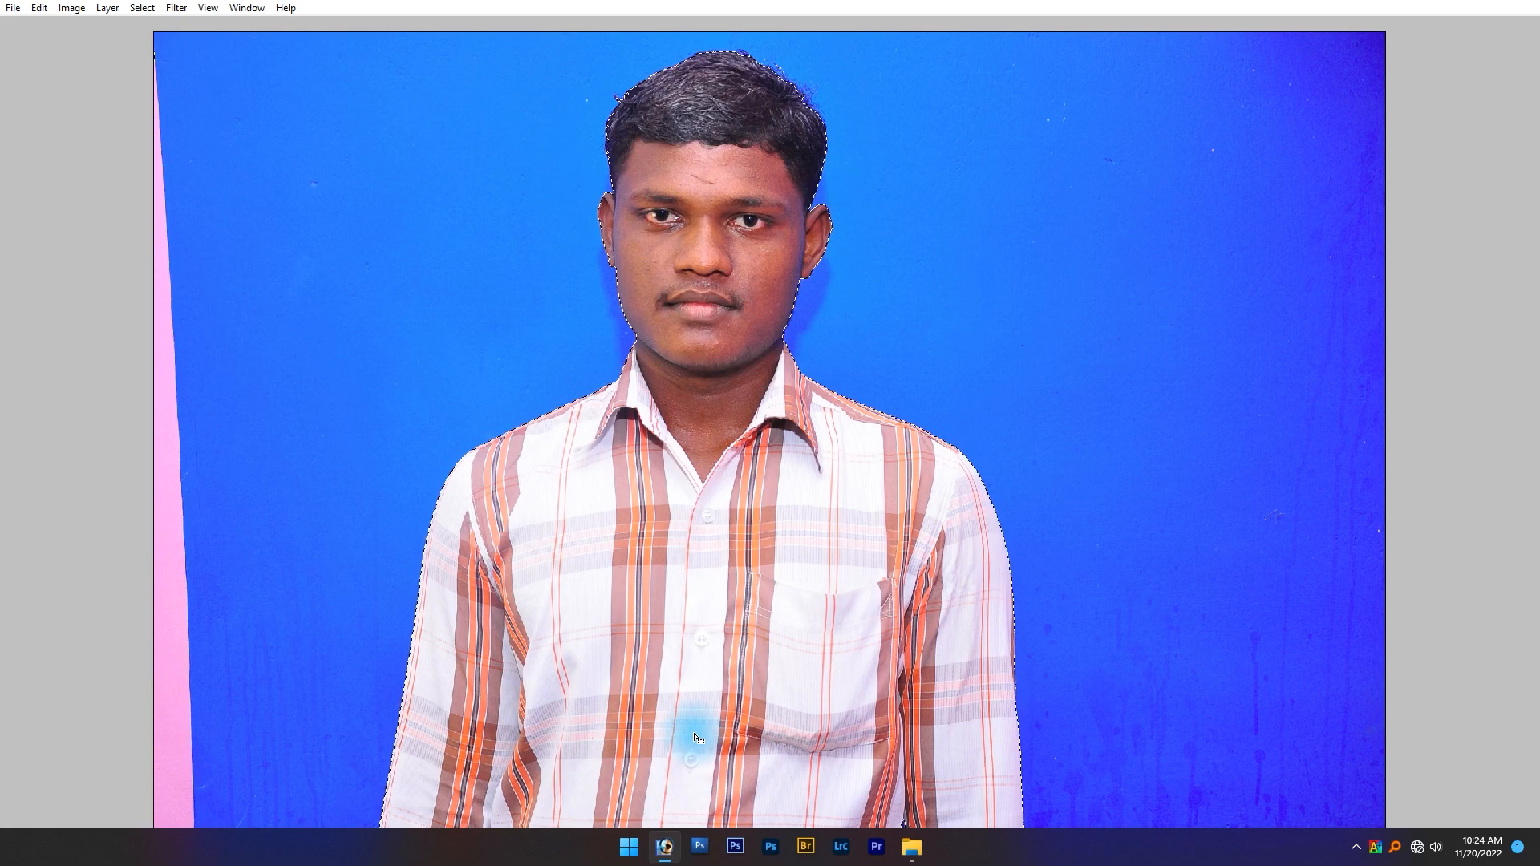
# - Examine the selection outline around both ears, the cheeks, the jaw and the collar for inaccurate edges
pyautogui.moveTo(837, 231); pyautogui.dragTo(684, 470)
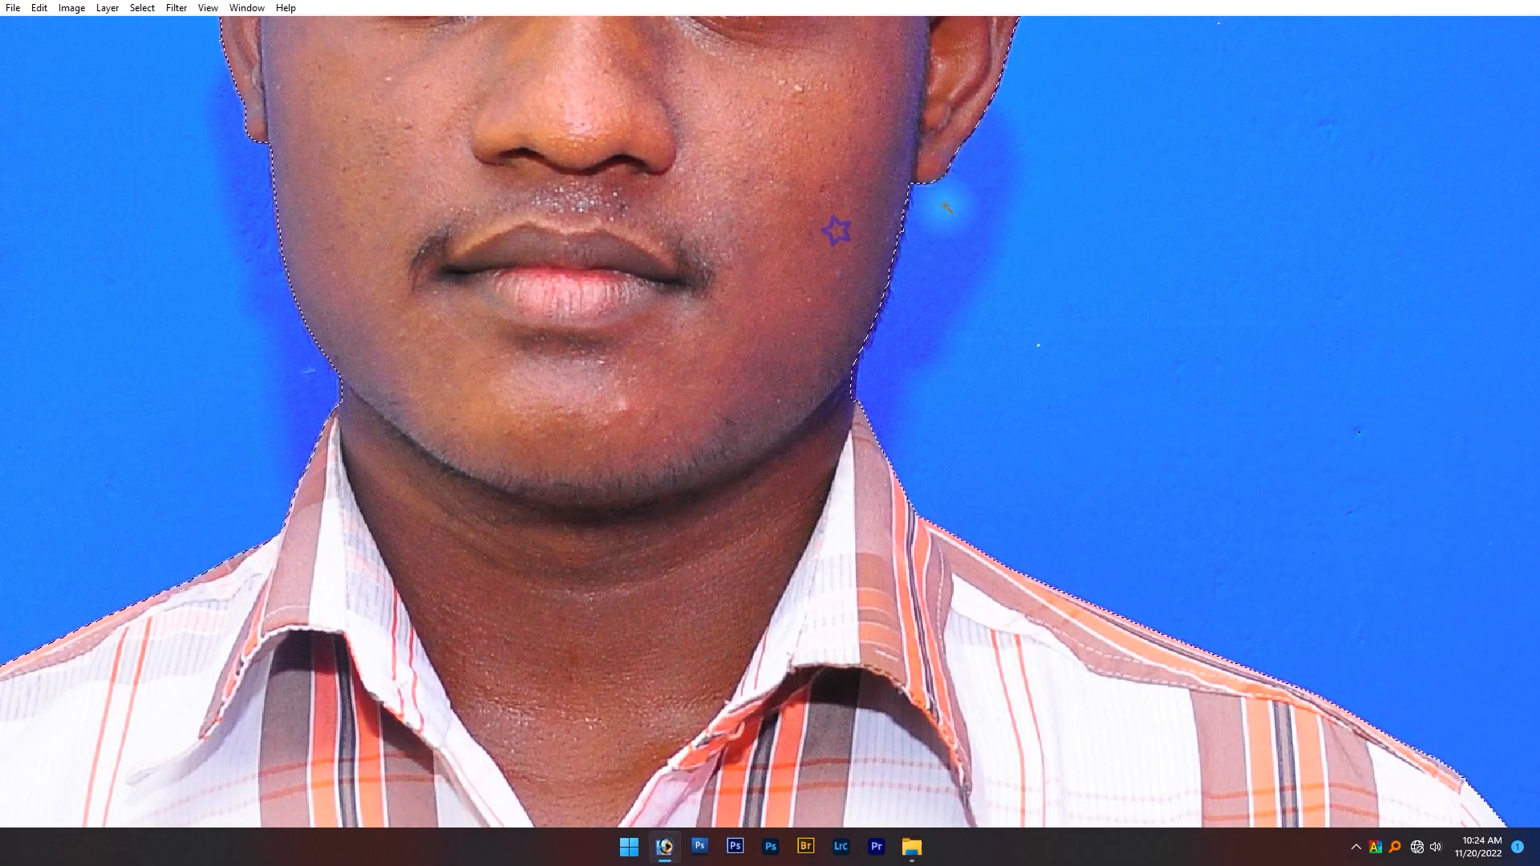
pyautogui.moveTo(702, 268); pyautogui.dragTo(783, 492)
pyautogui.moveTo(425, 321); pyautogui.dragTo(525, 513)
pyautogui.moveTo(282, 189); pyautogui.dragTo(702, 562)
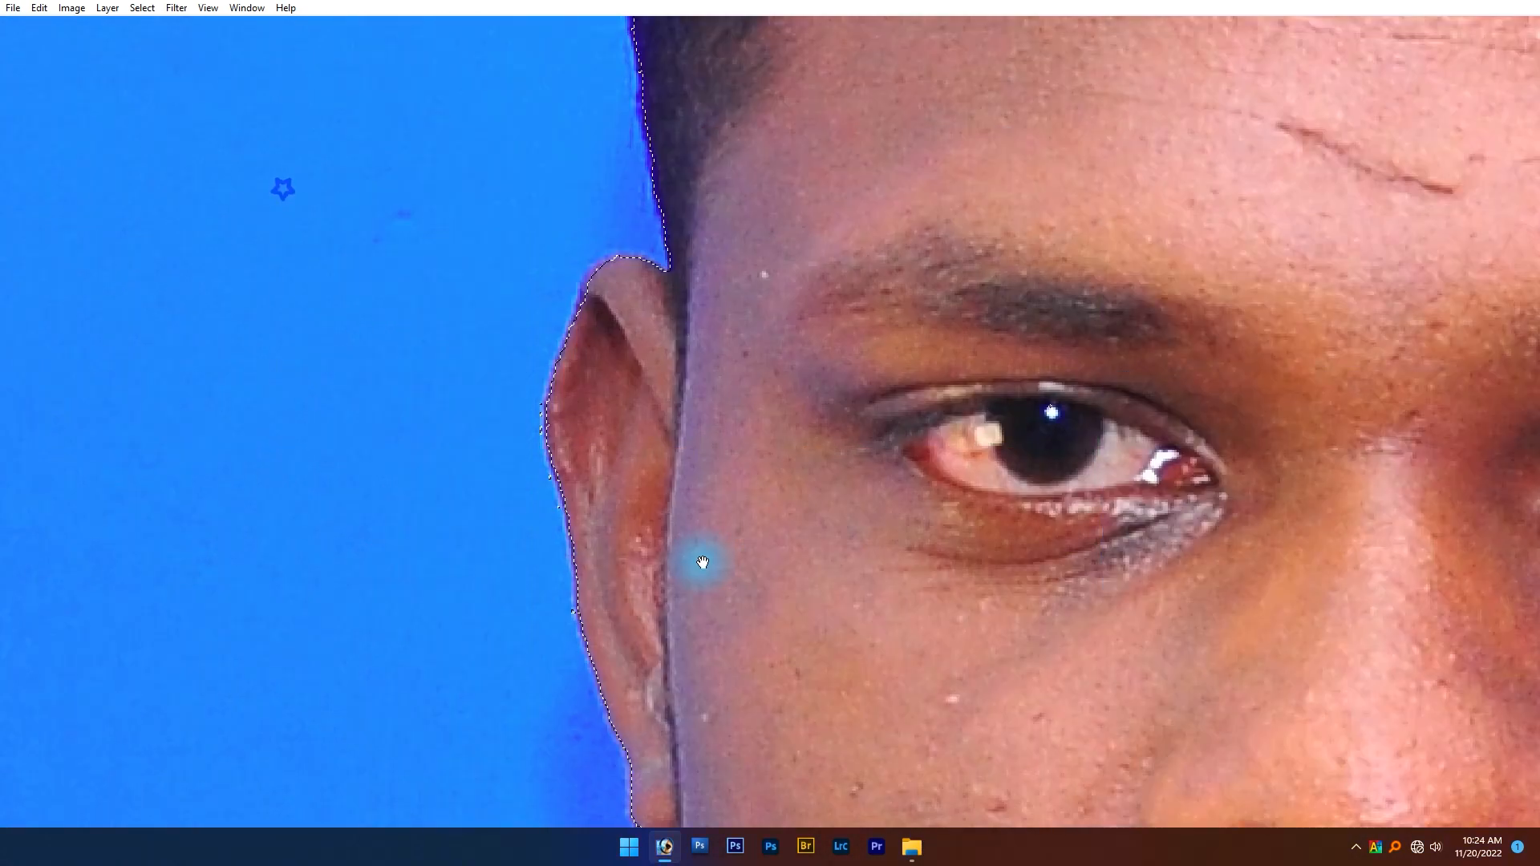
pyautogui.moveTo(720, 391); pyautogui.dragTo(622, 843)
pyautogui.moveTo(595, 369); pyautogui.dragTo(591, 757)
pyautogui.moveTo(650, 589); pyautogui.dragTo(819, 160)
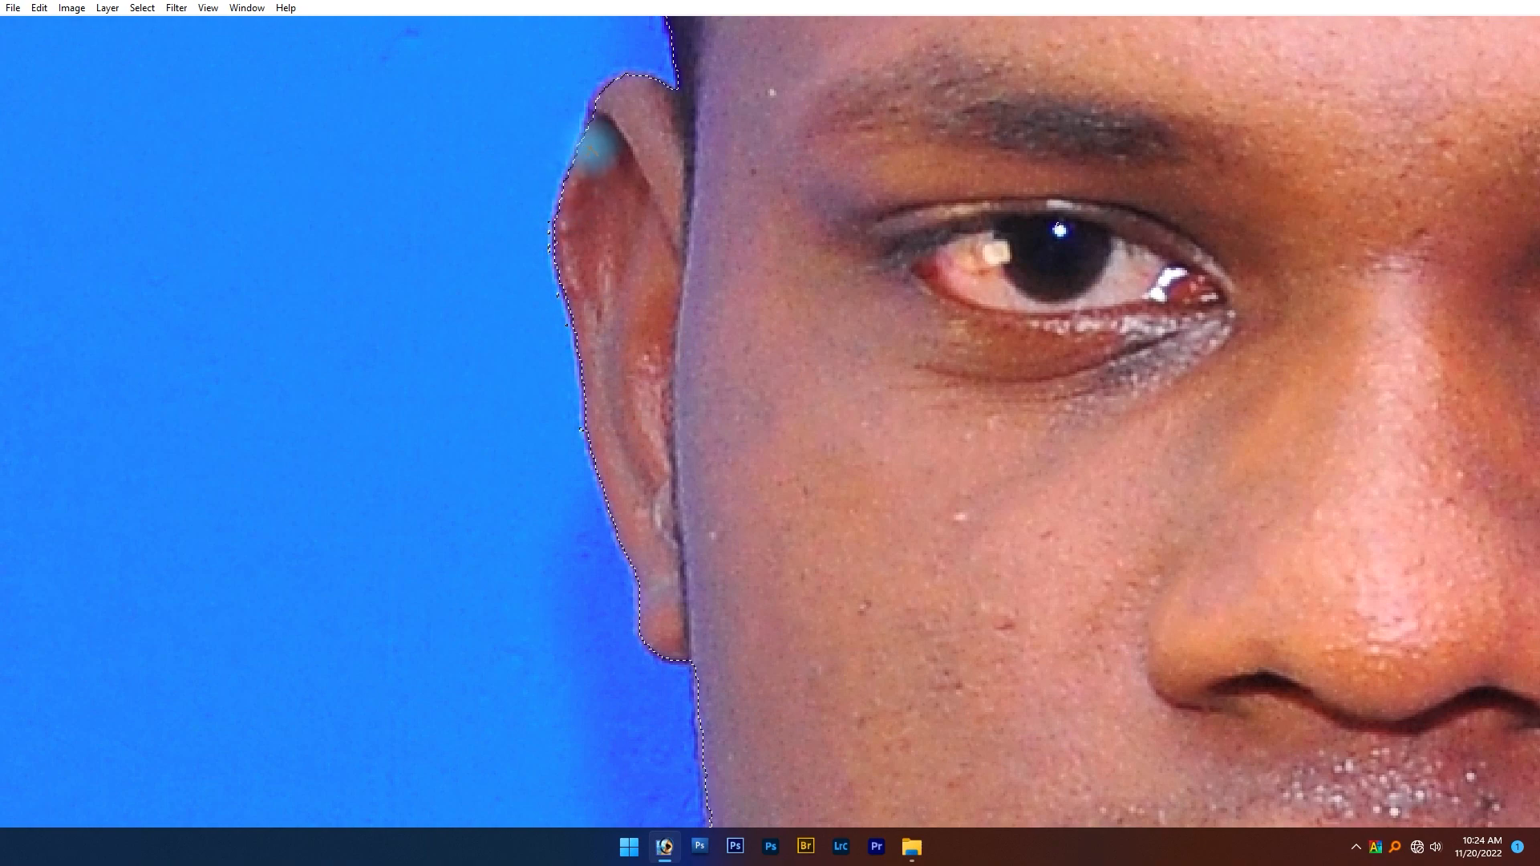
pyautogui.click(600, 94)
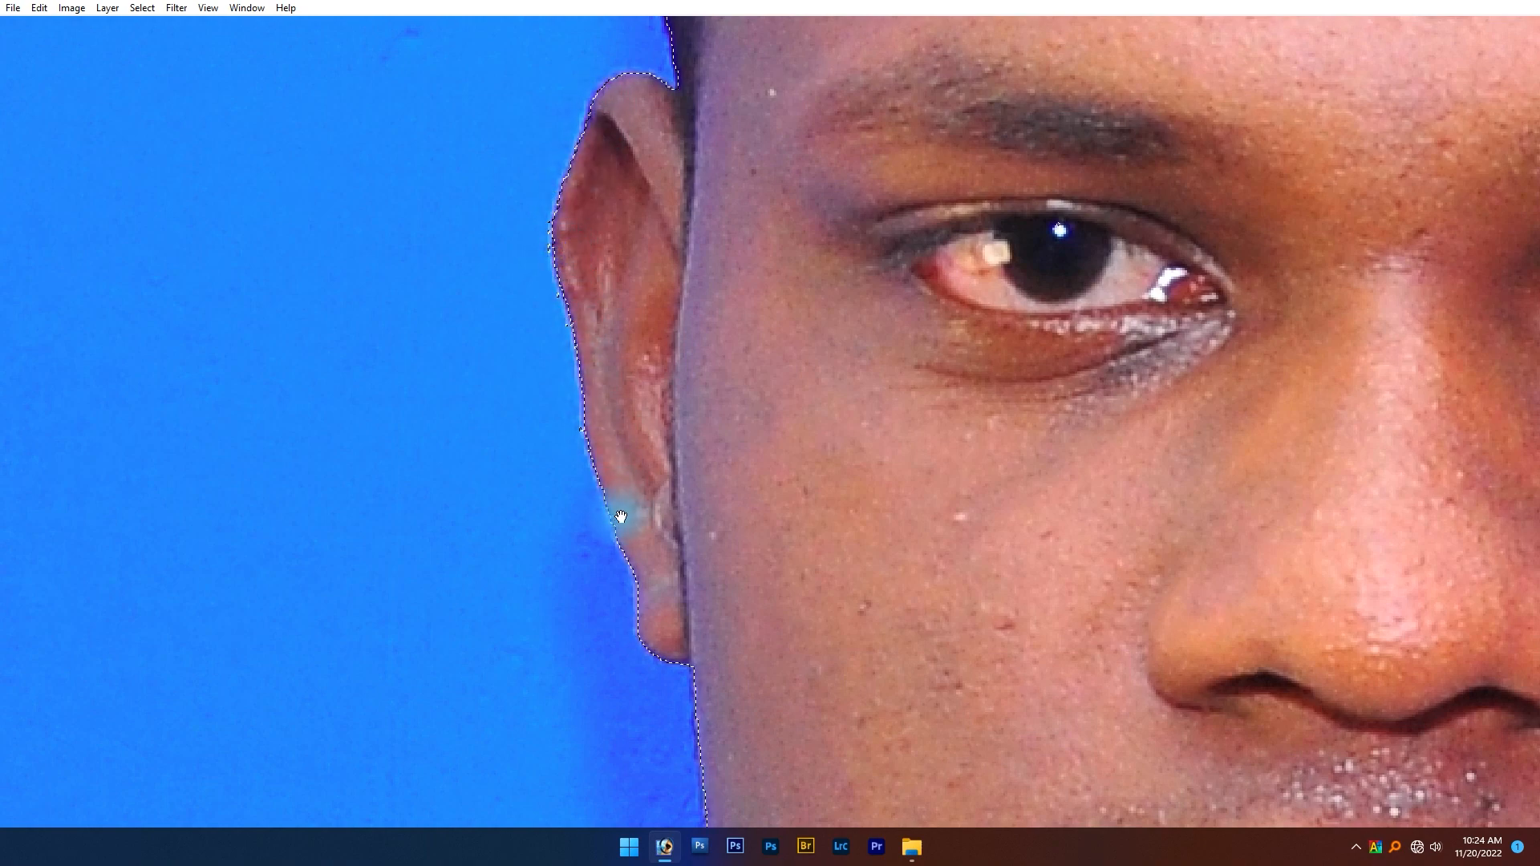
pyautogui.moveTo(619, 519); pyautogui.dragTo(595, 351)
pyautogui.moveTo(725, 551); pyautogui.dragTo(527, 266)
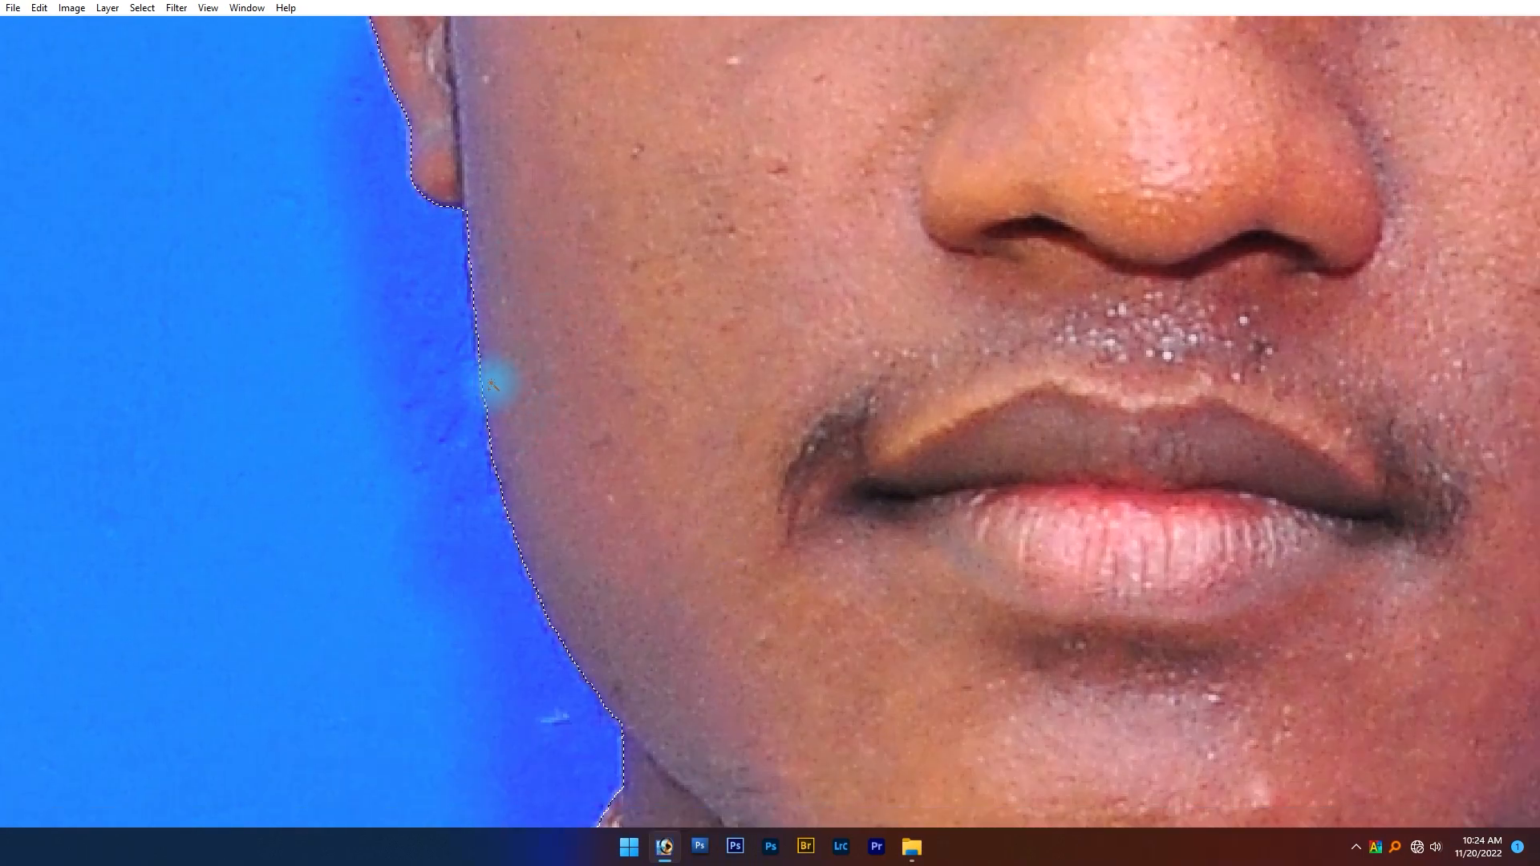
pyautogui.moveTo(801, 540); pyautogui.dragTo(86, 334)
pyautogui.moveTo(1015, 504); pyautogui.dragTo(880, 592)
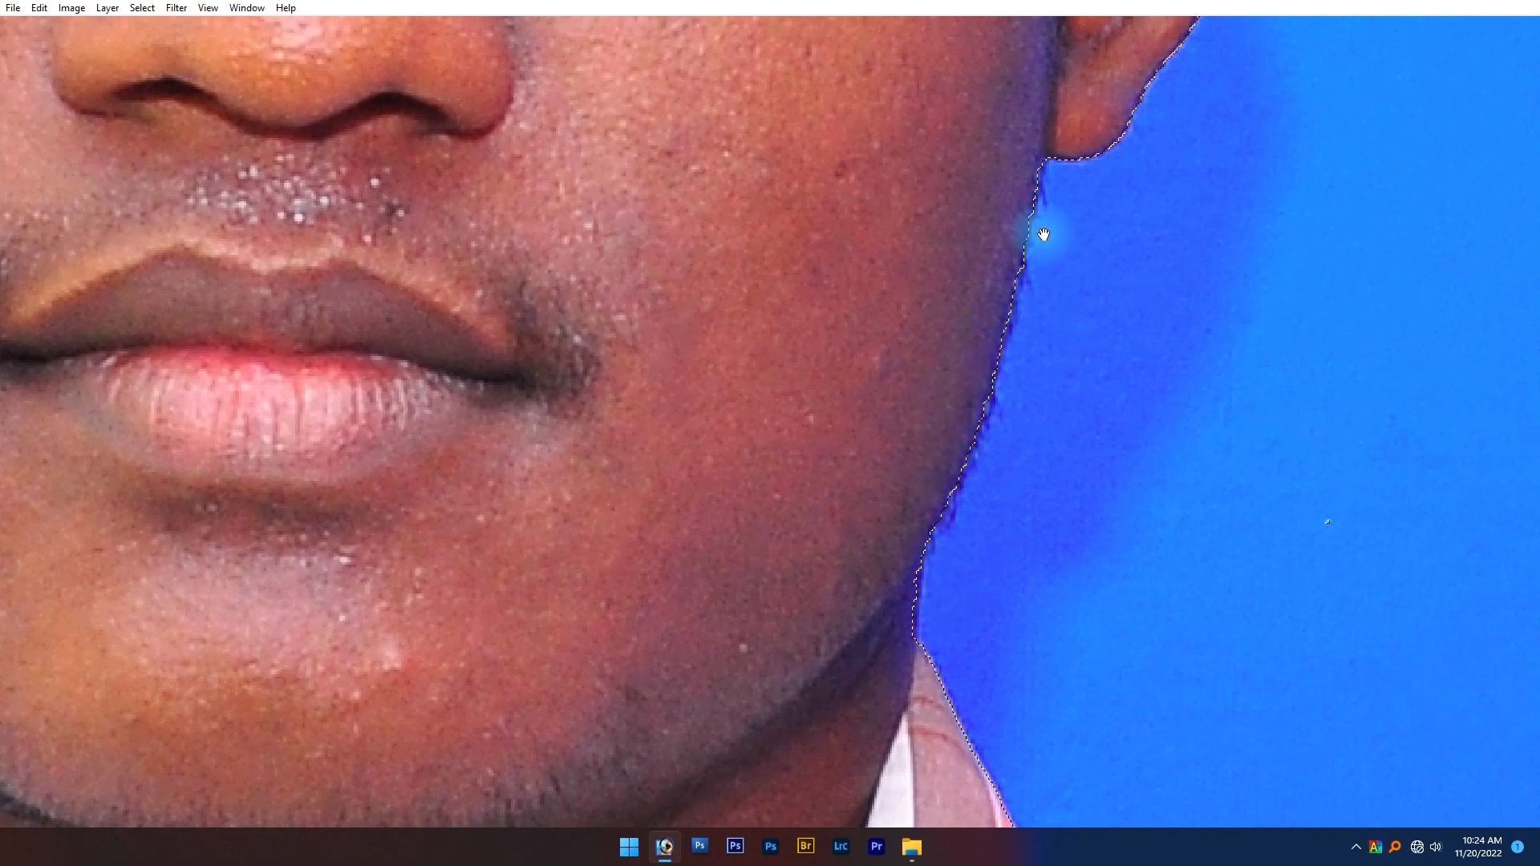
pyautogui.moveTo(1014, 232); pyautogui.dragTo(894, 653)
pyautogui.moveTo(1069, 309); pyautogui.dragTo(998, 581)
pyautogui.click(1058, 302)
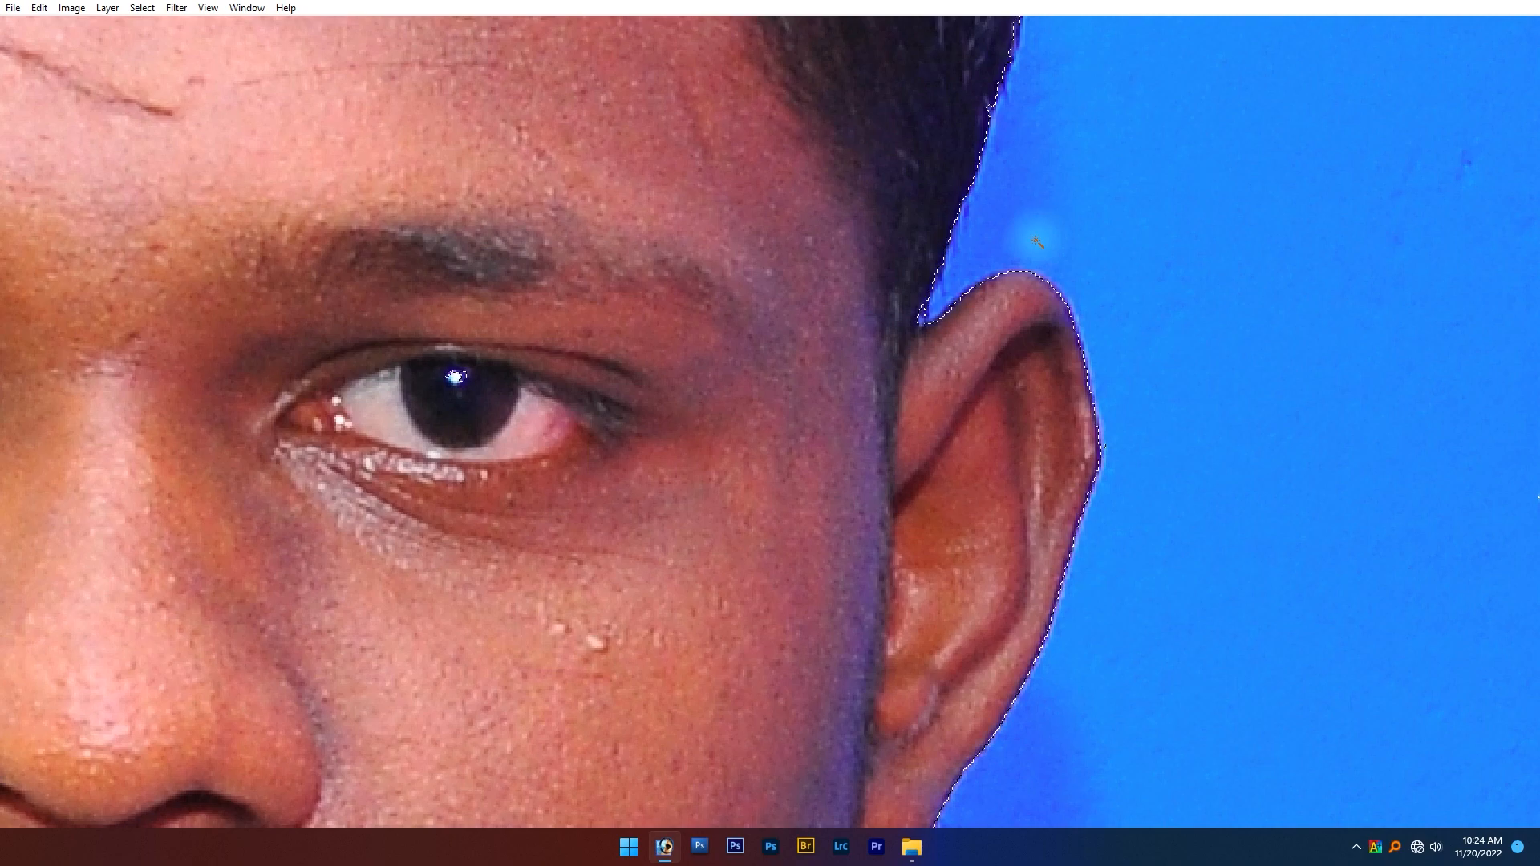
# - Try lassoing around the eye on the left side of the face
pyautogui.moveTo(704, 368); pyautogui.dragTo(1169, 385)
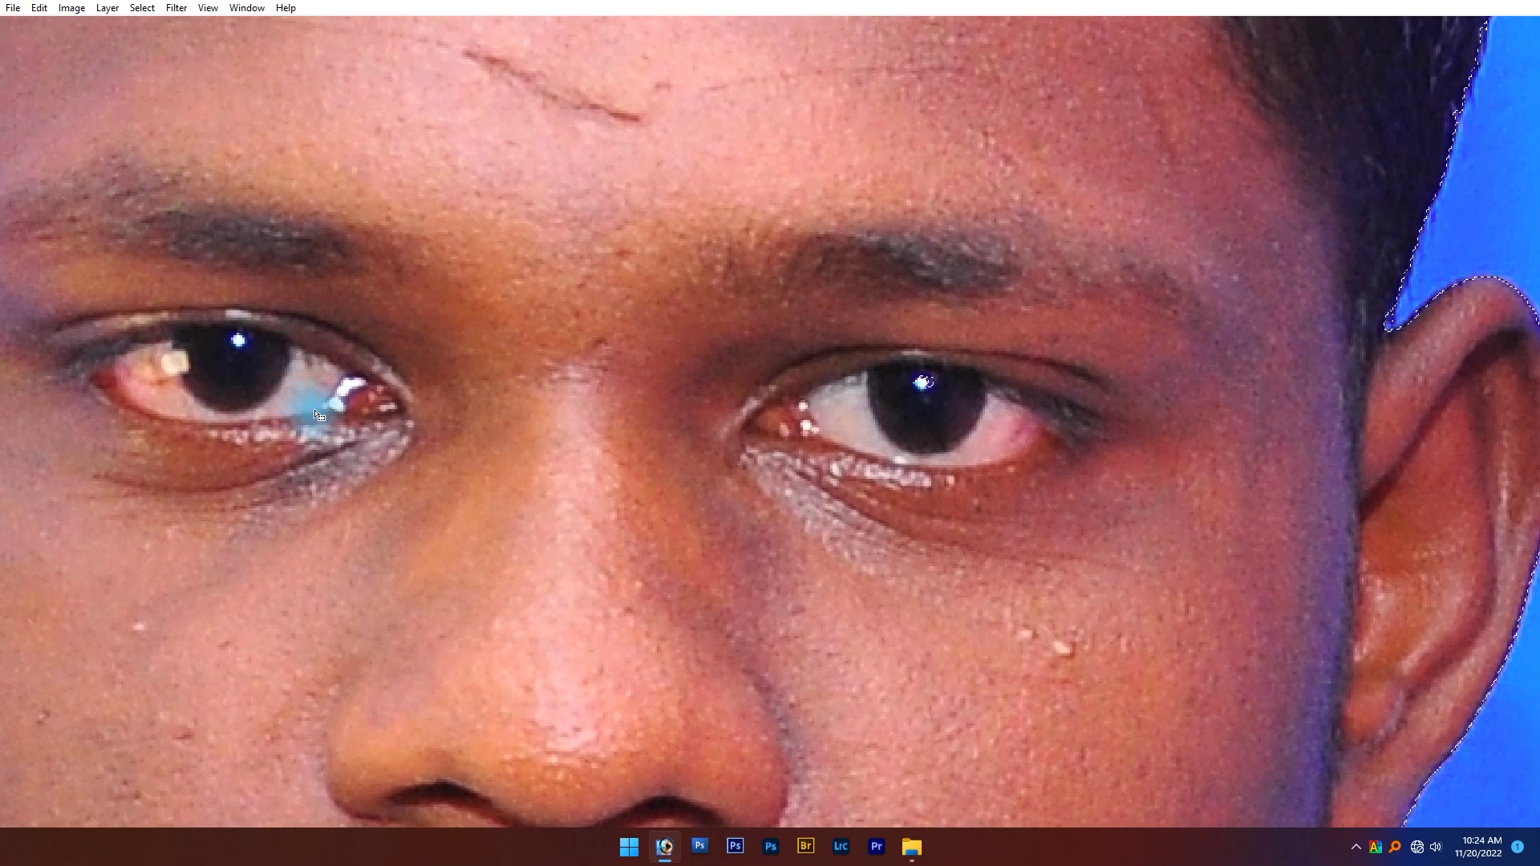
pyautogui.moveTo(210, 223)
pyautogui.mouseDown()
pyautogui.moveTo(204, 357)
pyautogui.moveTo(231, 298)
pyautogui.mouseUp()
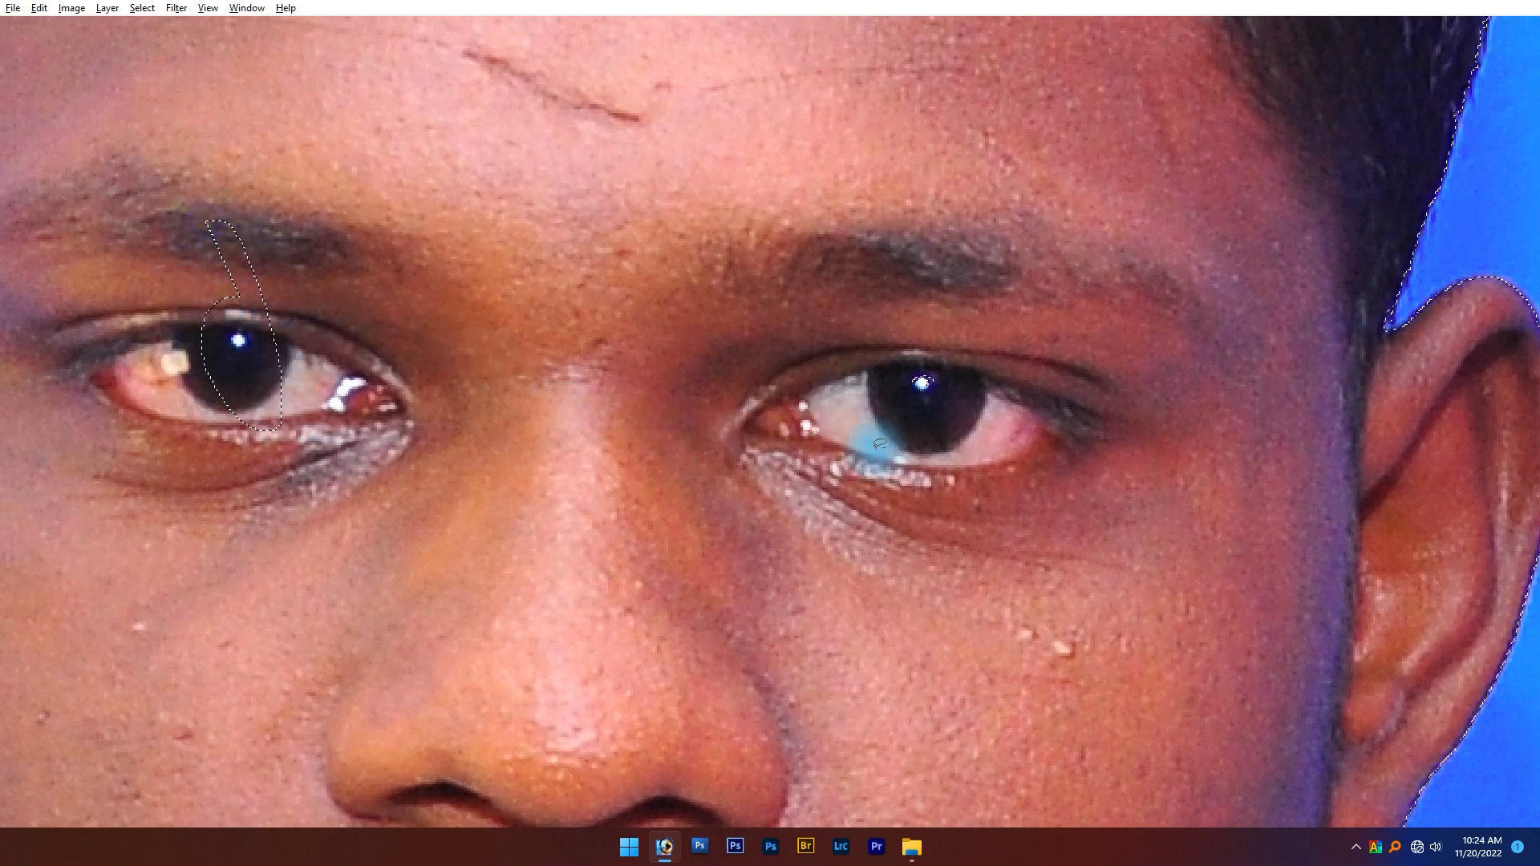
pyautogui.click(165, 389)
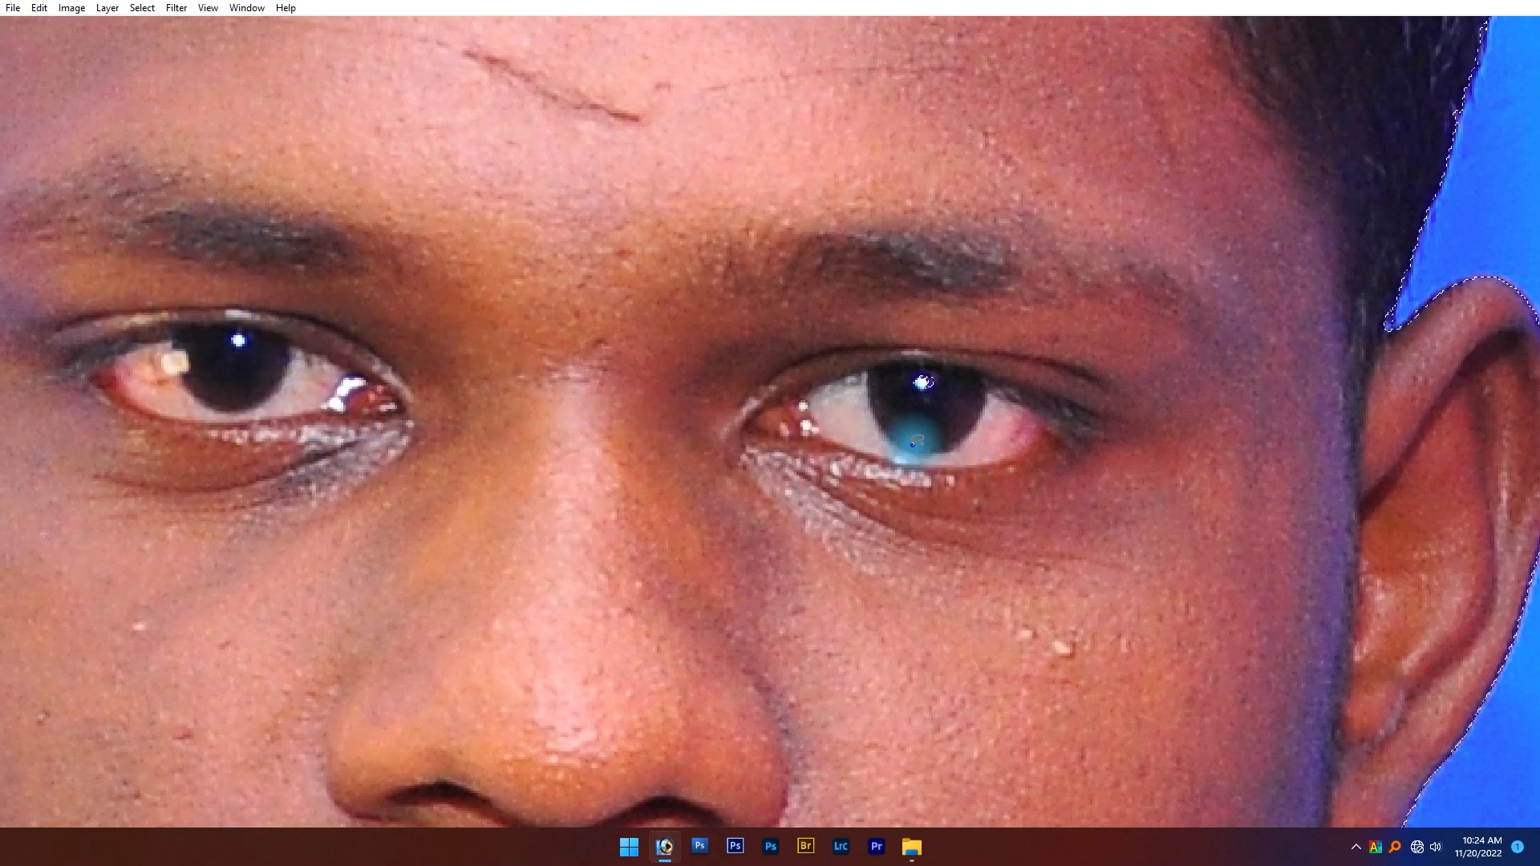
pyautogui.hotkey('ctrl', '0')
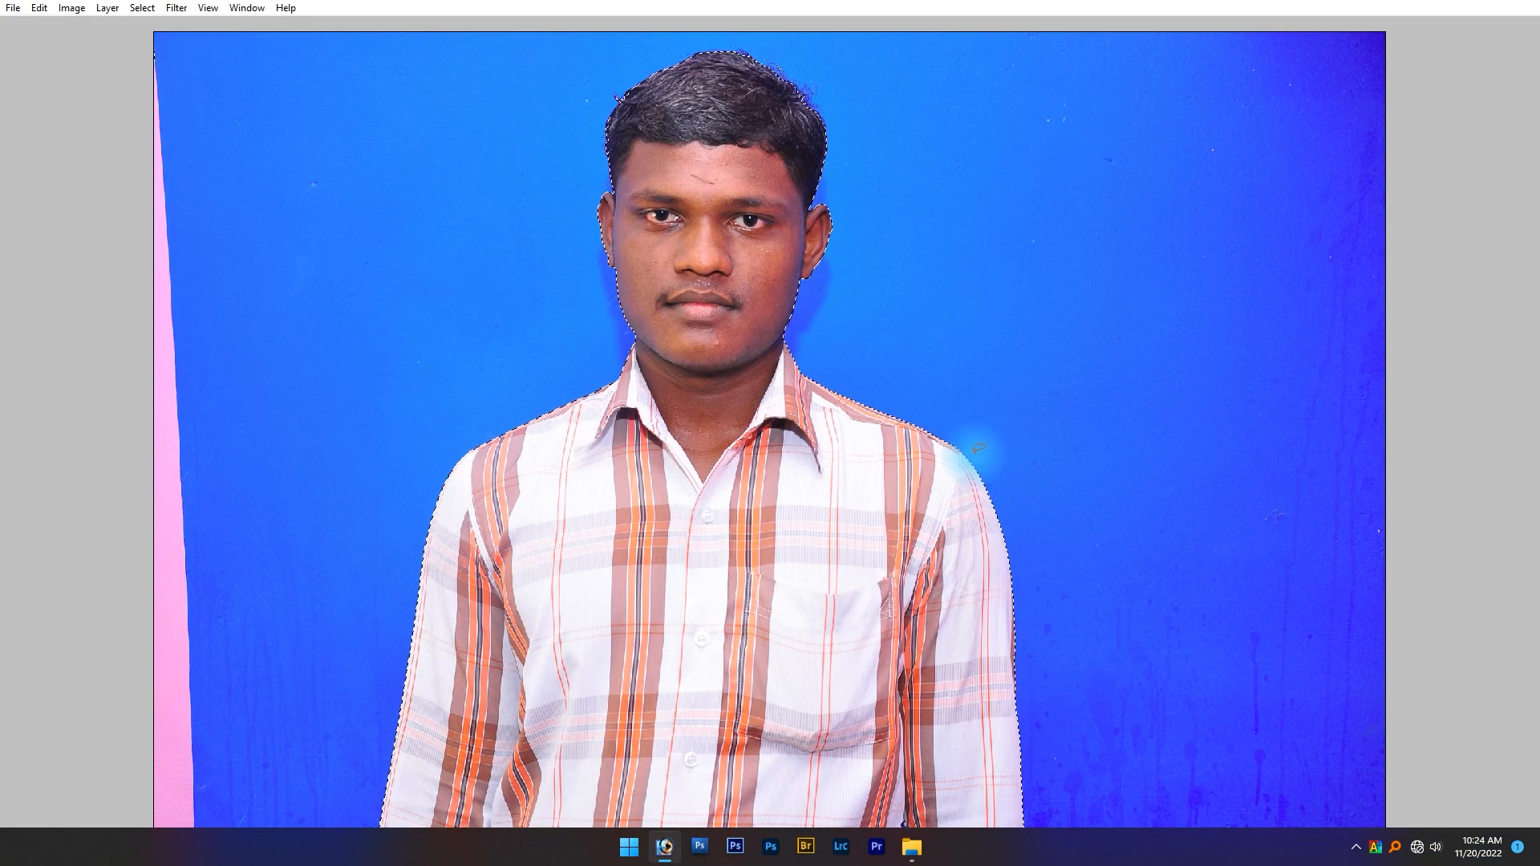
# - Feather the finished selection of the man
pyautogui.press('Tab')
pyautogui.hotkey('ctrl', 'alt', 'd')
pyautogui.press('Return')
# - Convert the Background into a regular layer and add a layer mask from the selection
pyautogui.keyDown('alt'); pyautogui.doubleClick(1410, 152); pyautogui.keyUp('alt')
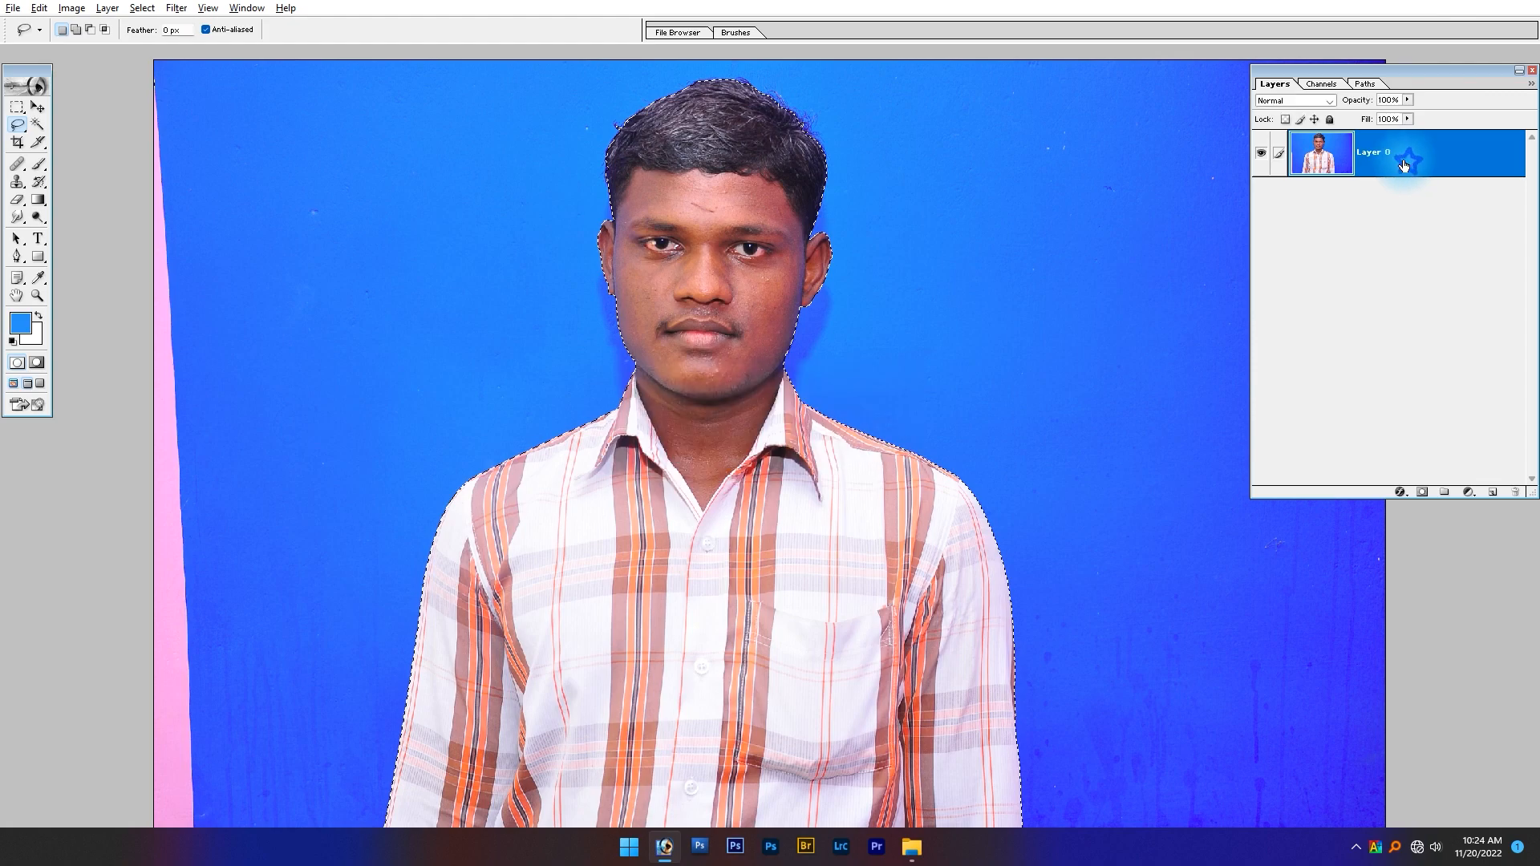
pyautogui.click(1424, 491)
# - Examine the hair, ear and face edges of the masked cut-out against the transparent background
pyautogui.moveTo(888, 193); pyautogui.dragTo(738, 365)
pyautogui.moveTo(850, 221); pyautogui.dragTo(997, 96)
pyautogui.moveTo(526, 119); pyautogui.dragTo(621, 554)
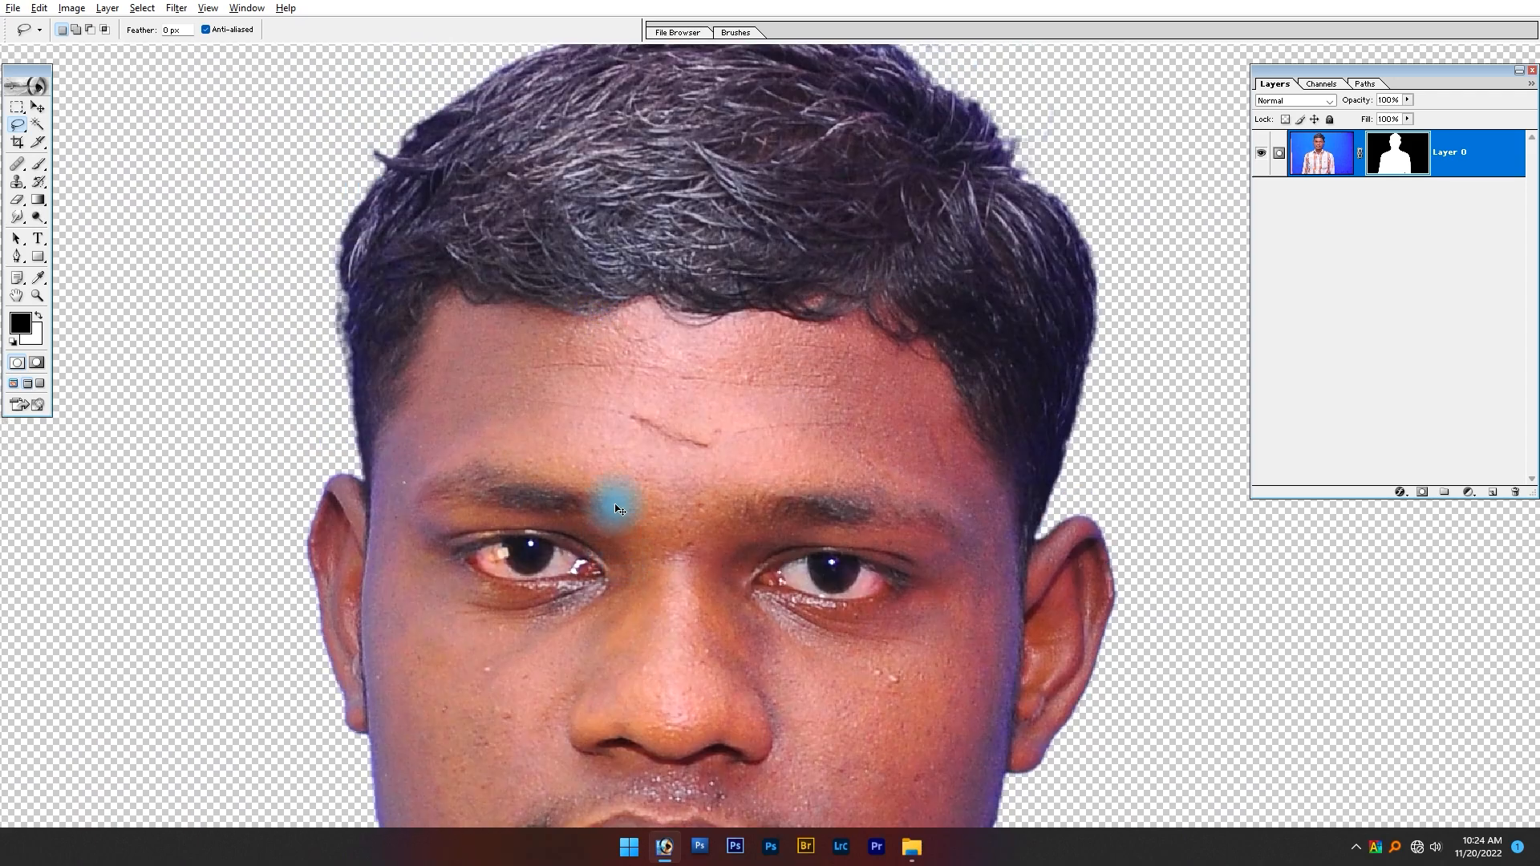
pyautogui.hotkey('ctrl', '0')
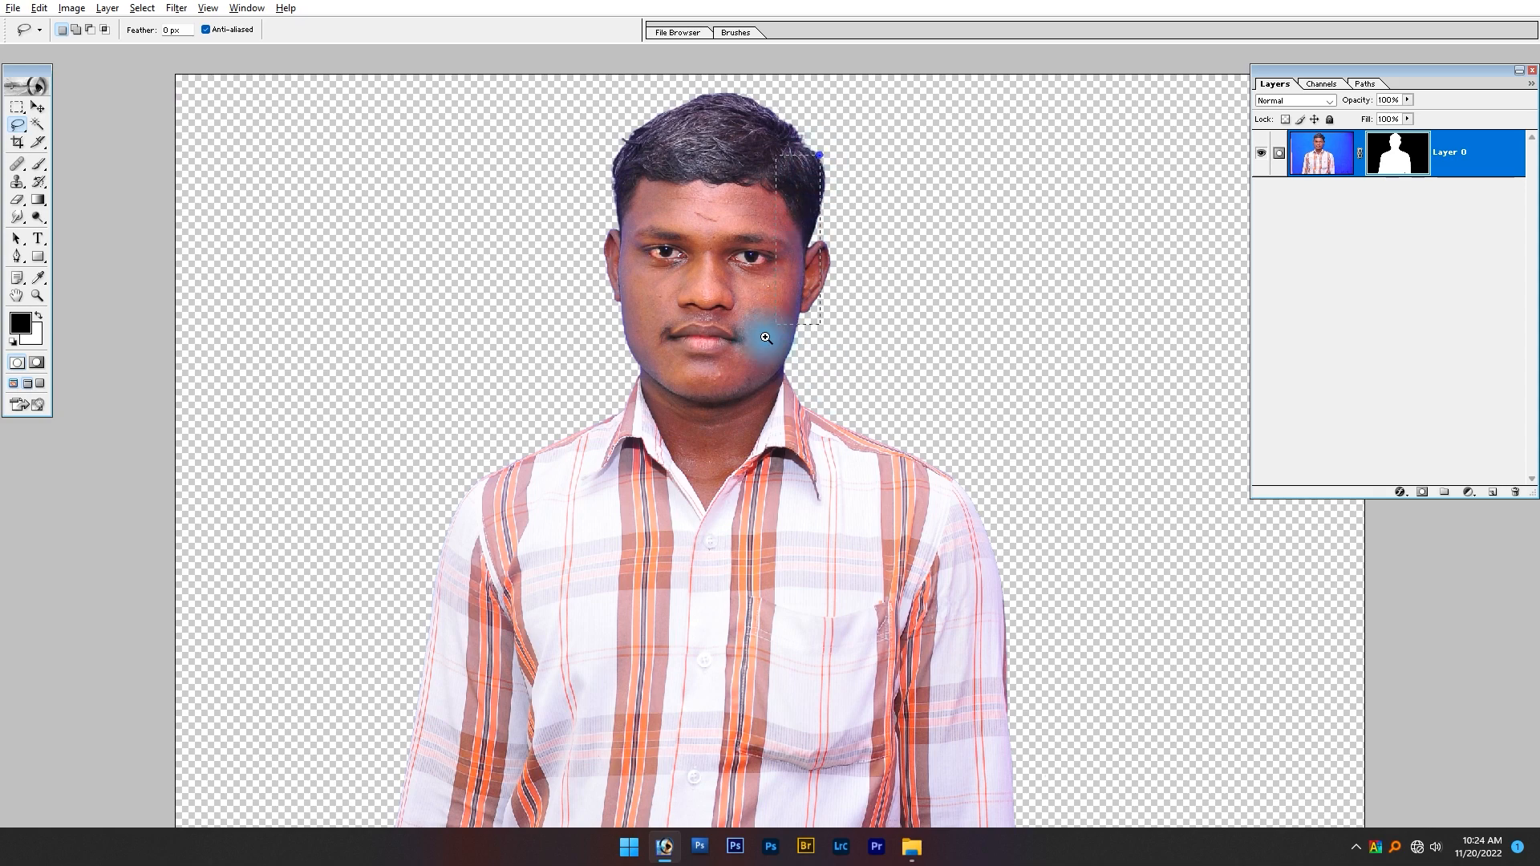
pyautogui.hotkey('ctrl', '+')
pyautogui.hotkey('ctrl', '+')
pyautogui.moveTo(698, 406); pyautogui.dragTo(550, 506)
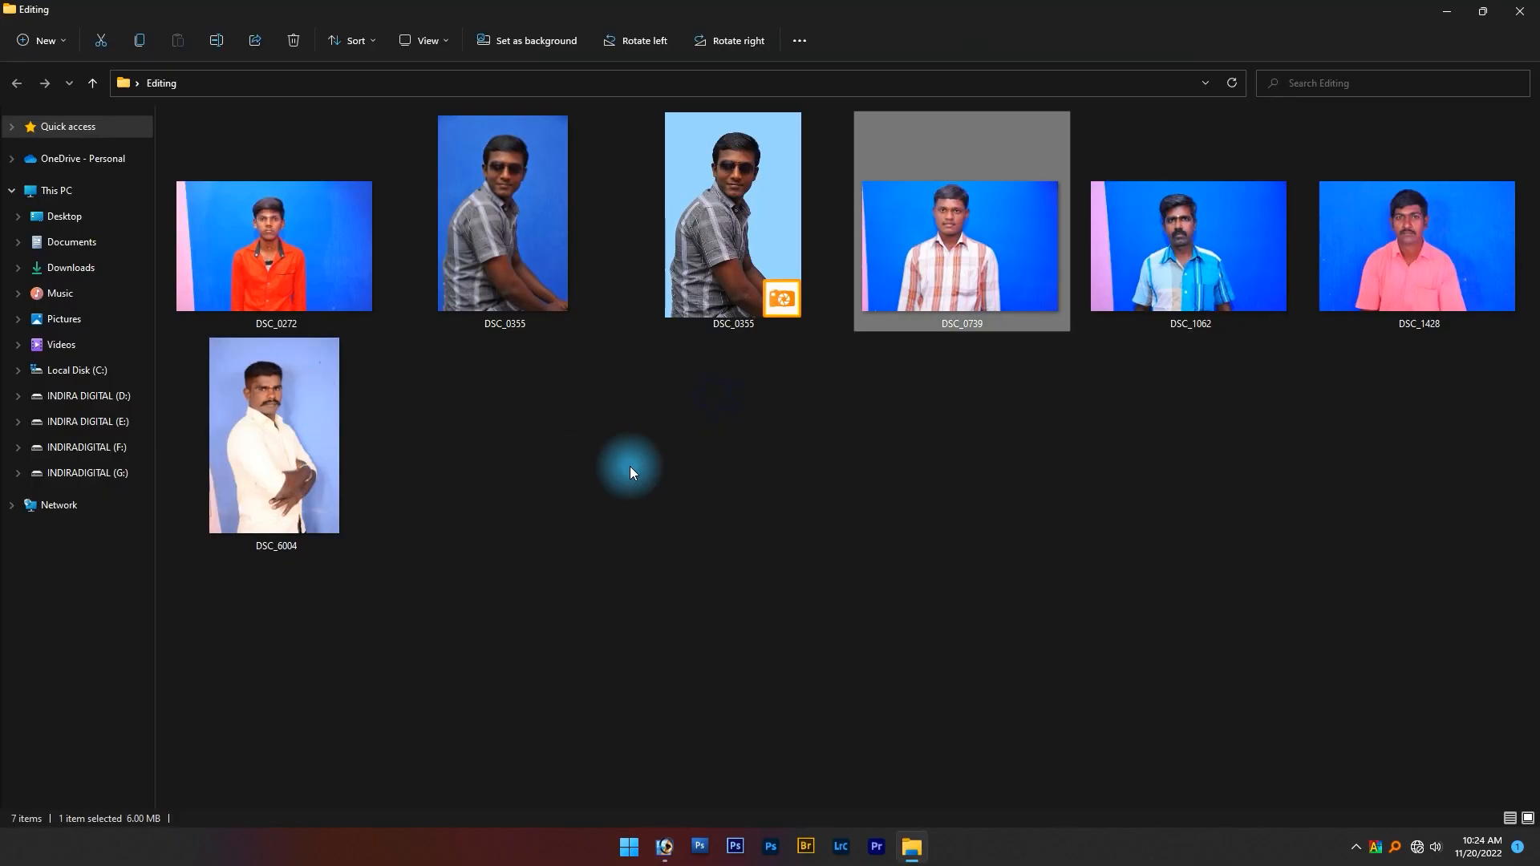
# - Switch to the Editing folder in File Explorer and open the photo DSC_6004 in Photoshop
pyautogui.click(630, 471)
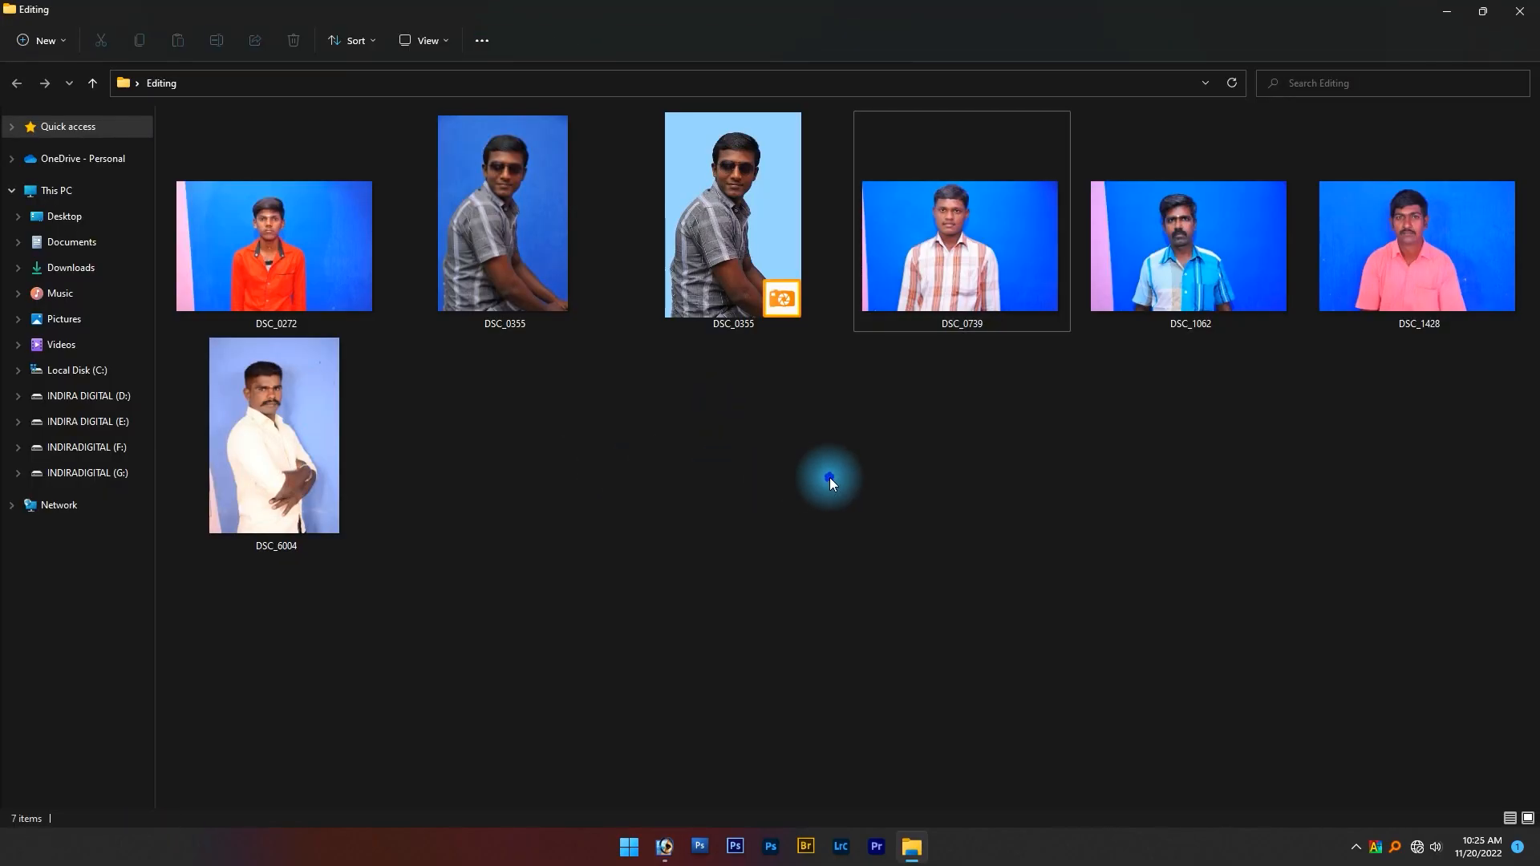
pyautogui.click(260, 469)
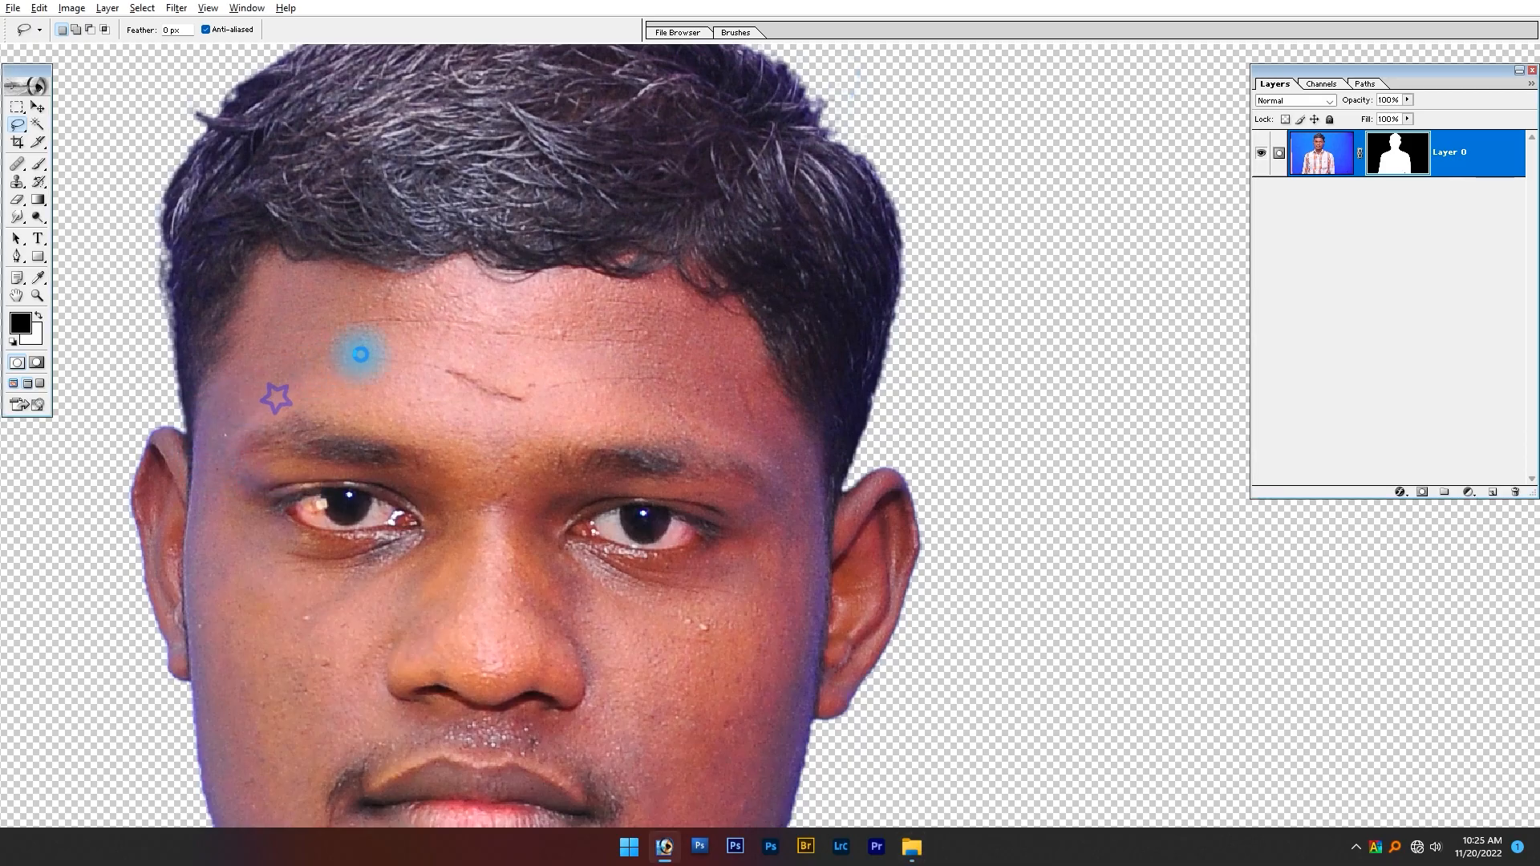
pyautogui.moveTo(357, 351); pyautogui.dragTo(426, 351)
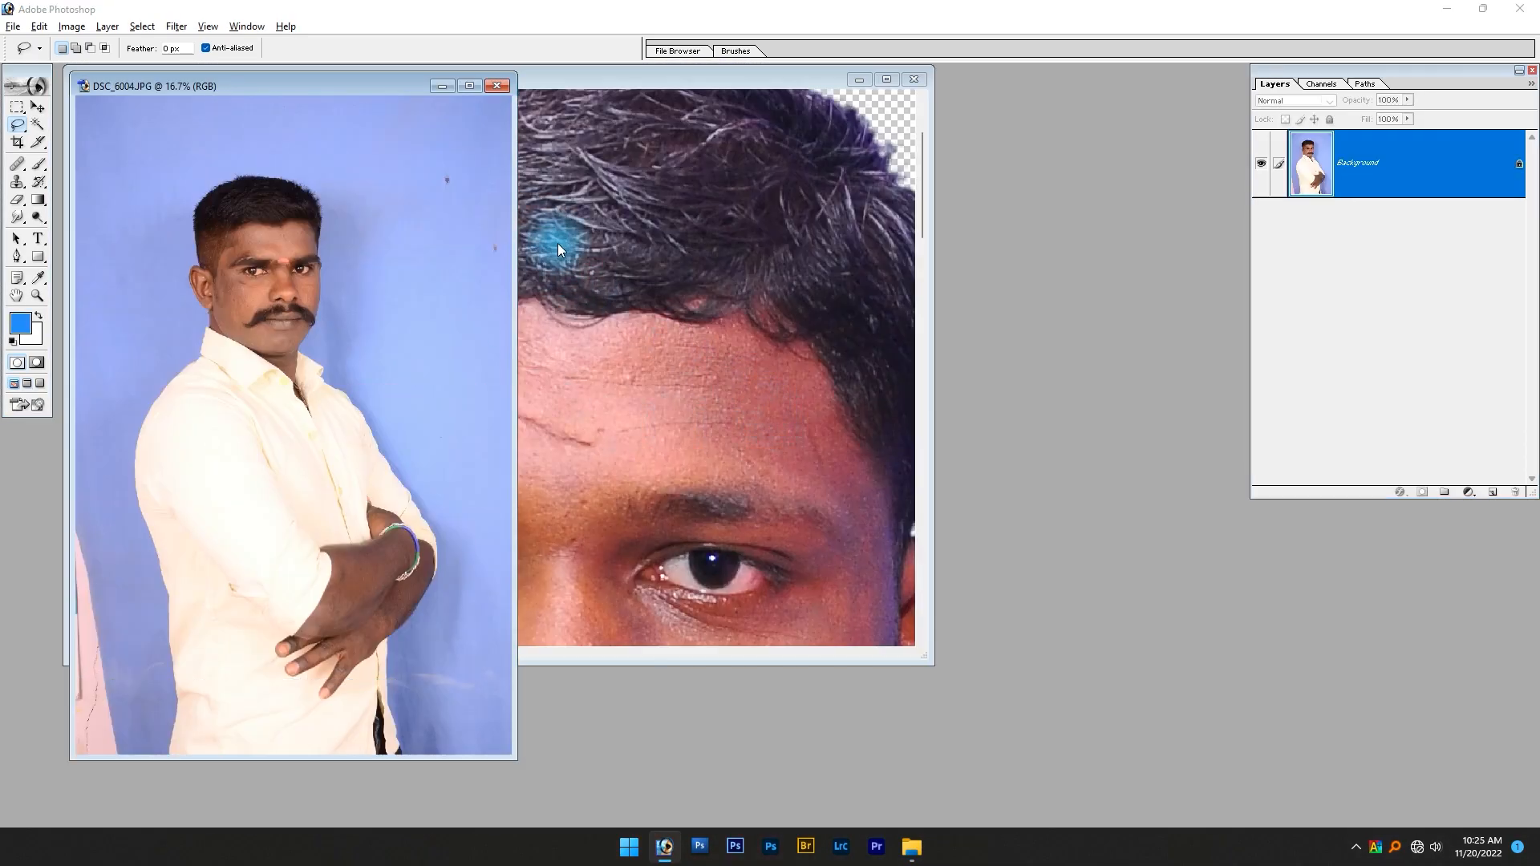
pyautogui.click(607, 384)
pyautogui.click(625, 353)
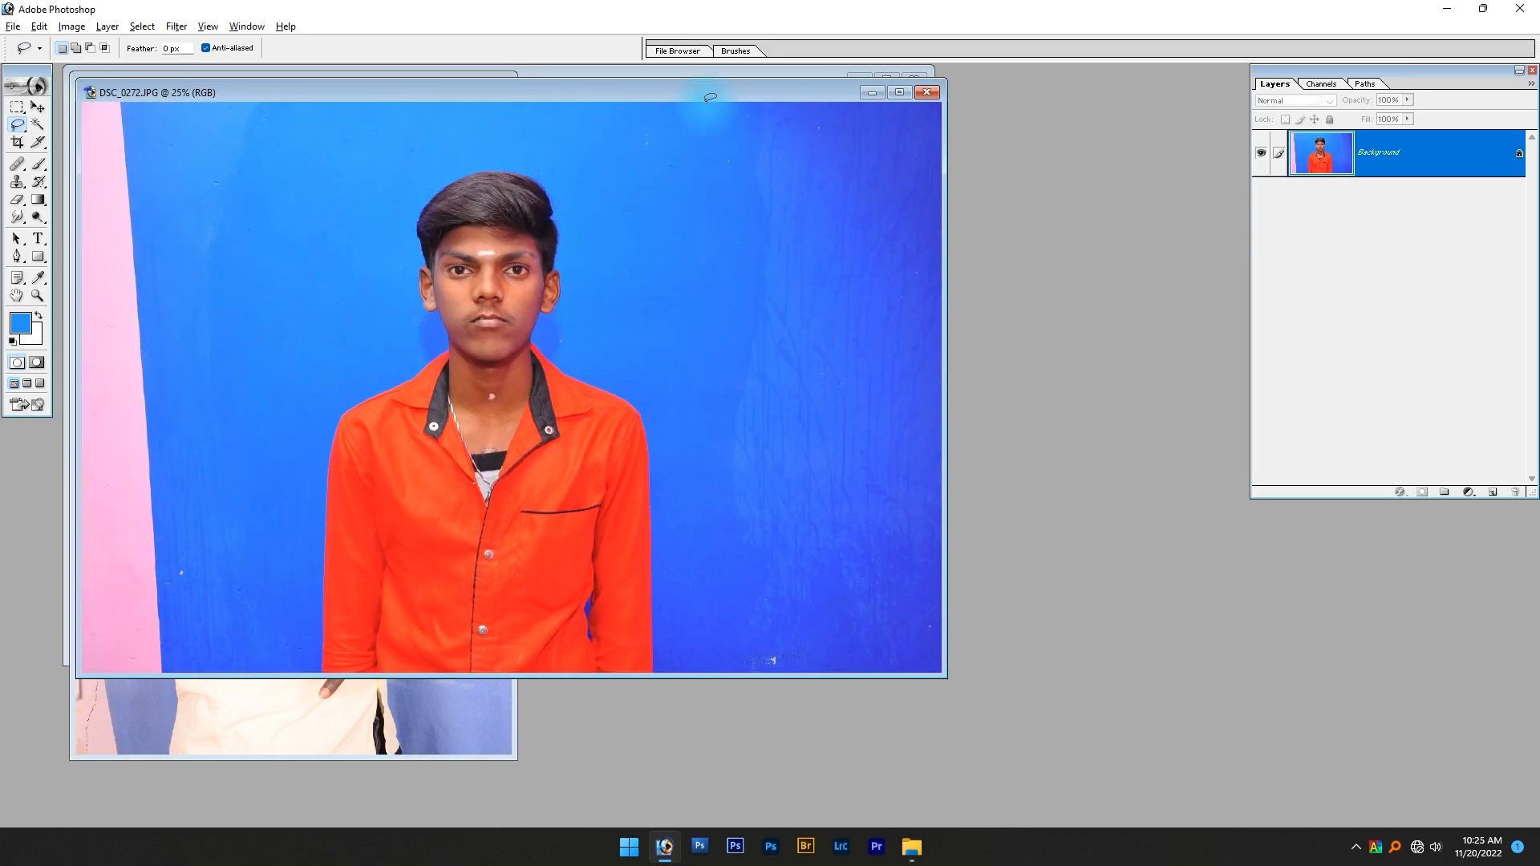
pyautogui.moveTo(561, 87); pyautogui.dragTo(730, 228)
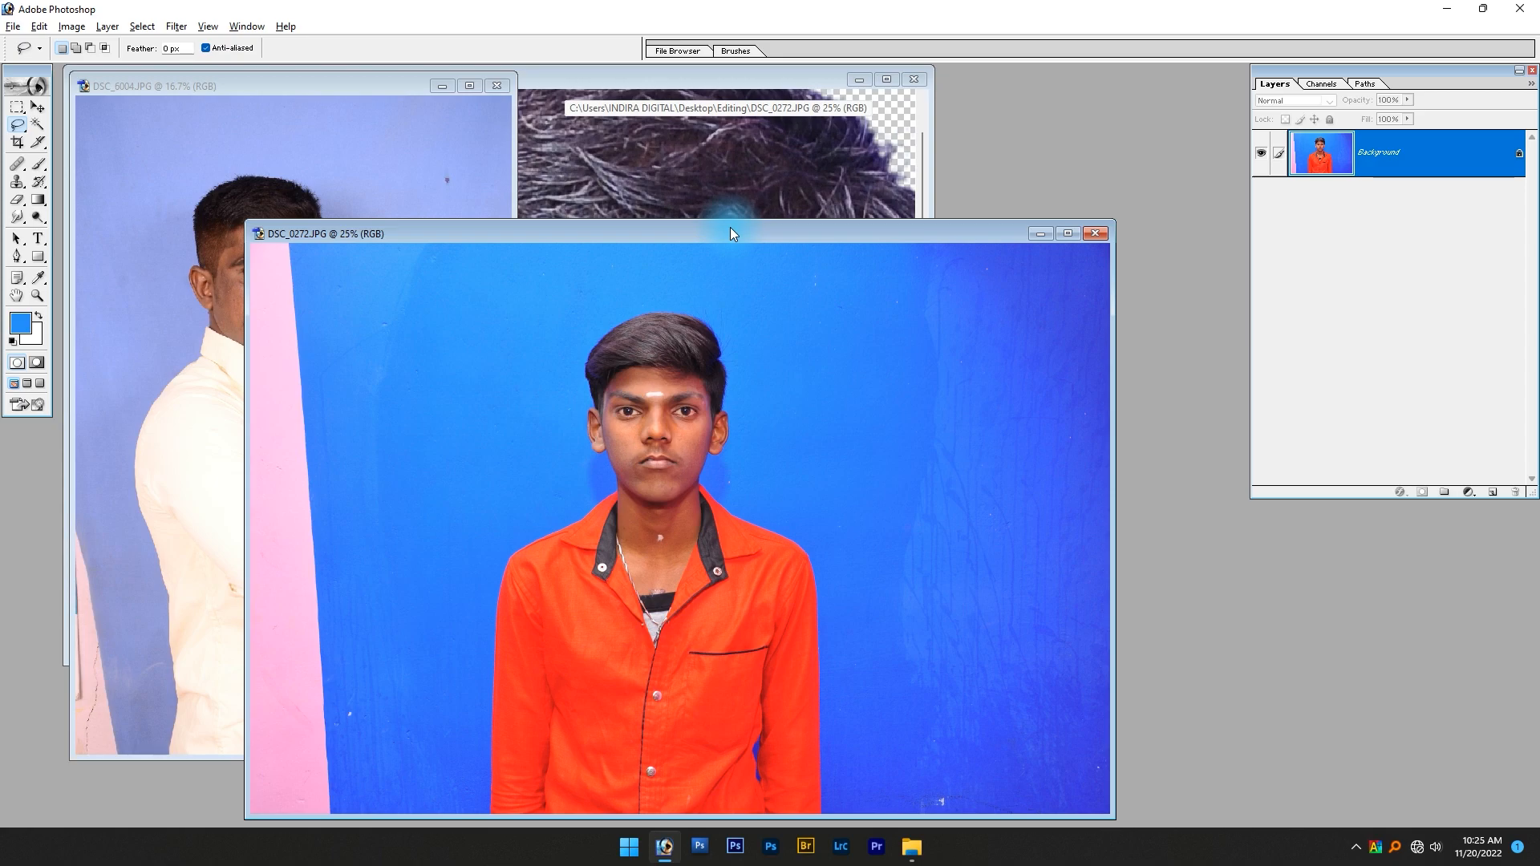
pyautogui.click(1094, 234)
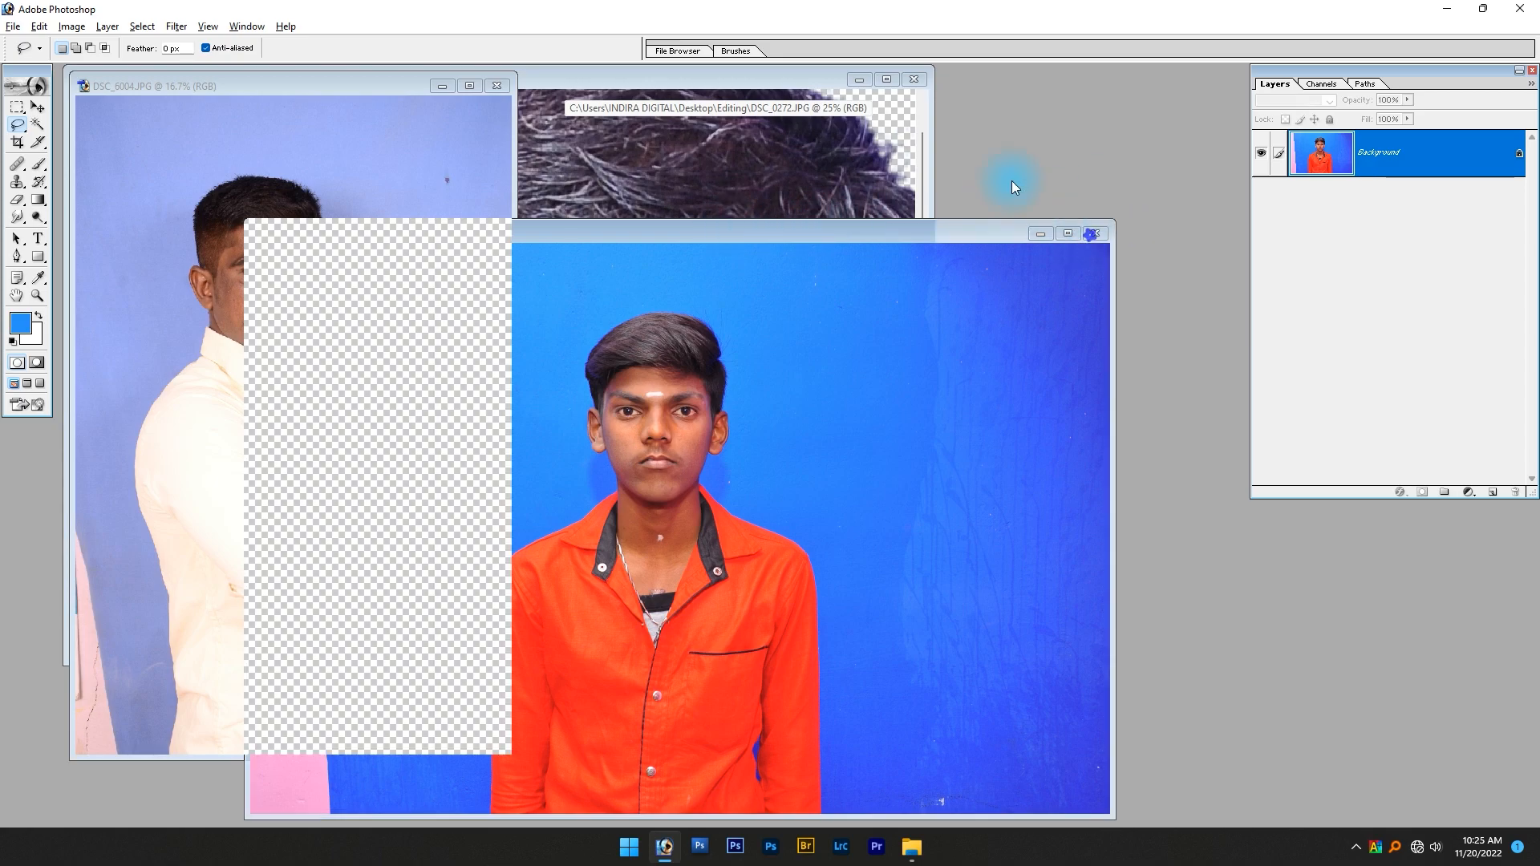
# - Maximize the DSC_6004 image and start a Color Range selection sampled from the blue wall, with Invert turned off
pyautogui.click(497, 86)
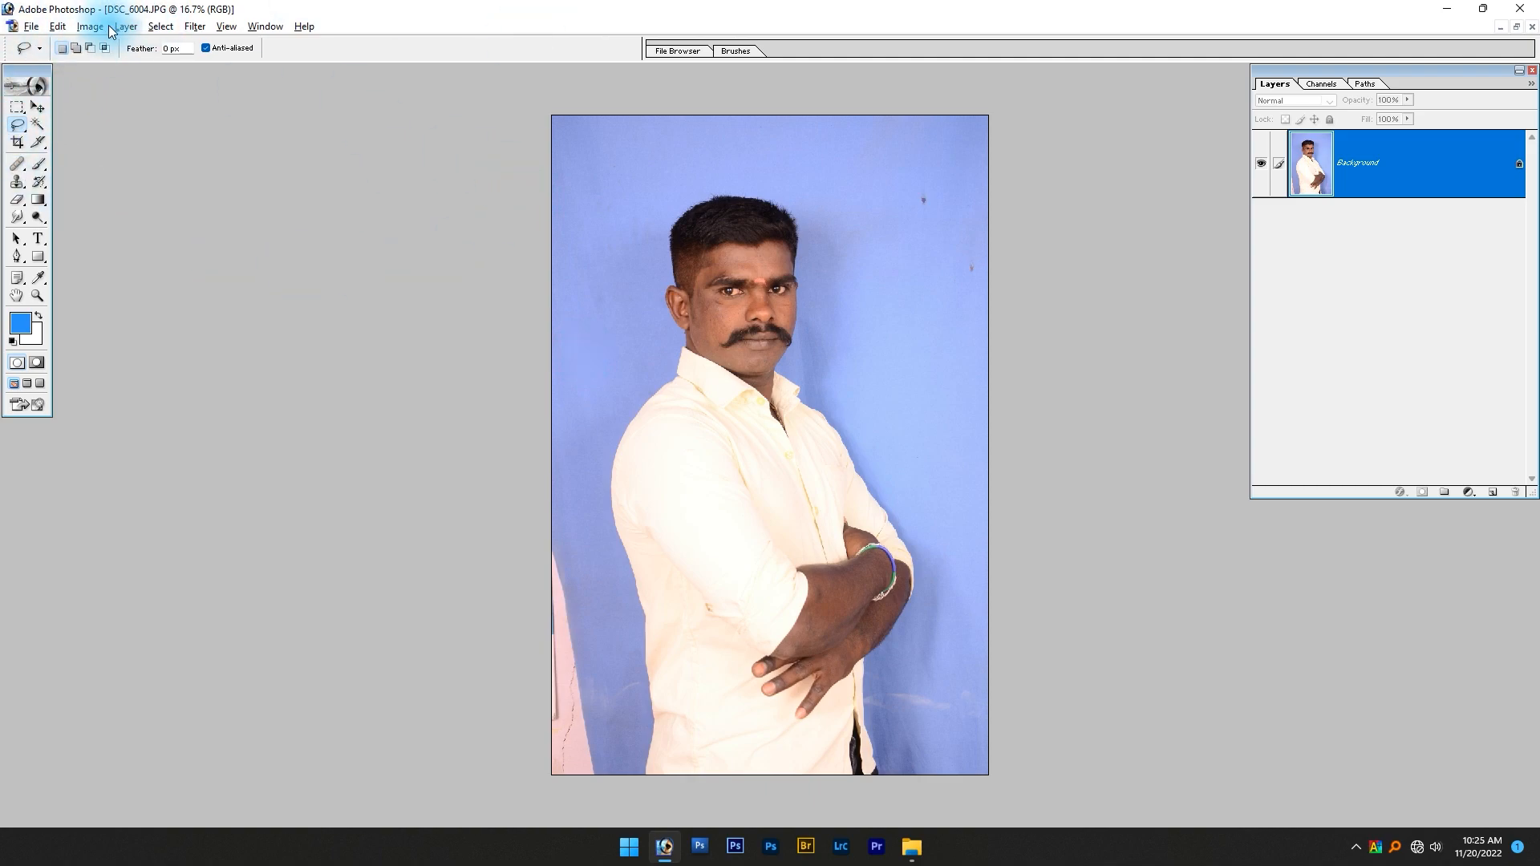
pyautogui.click(161, 27)
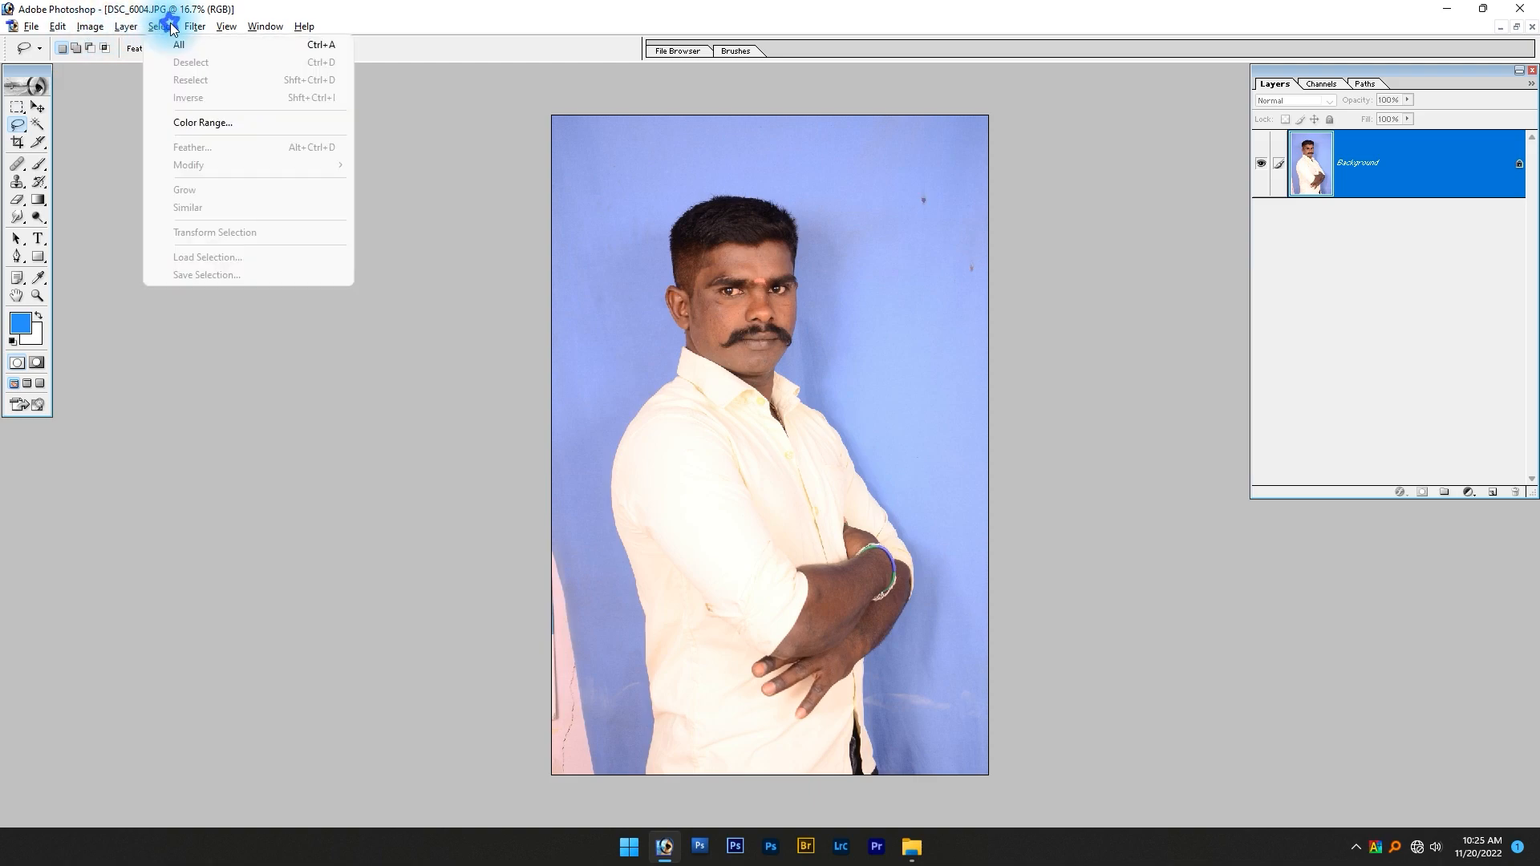
pyautogui.click(204, 123)
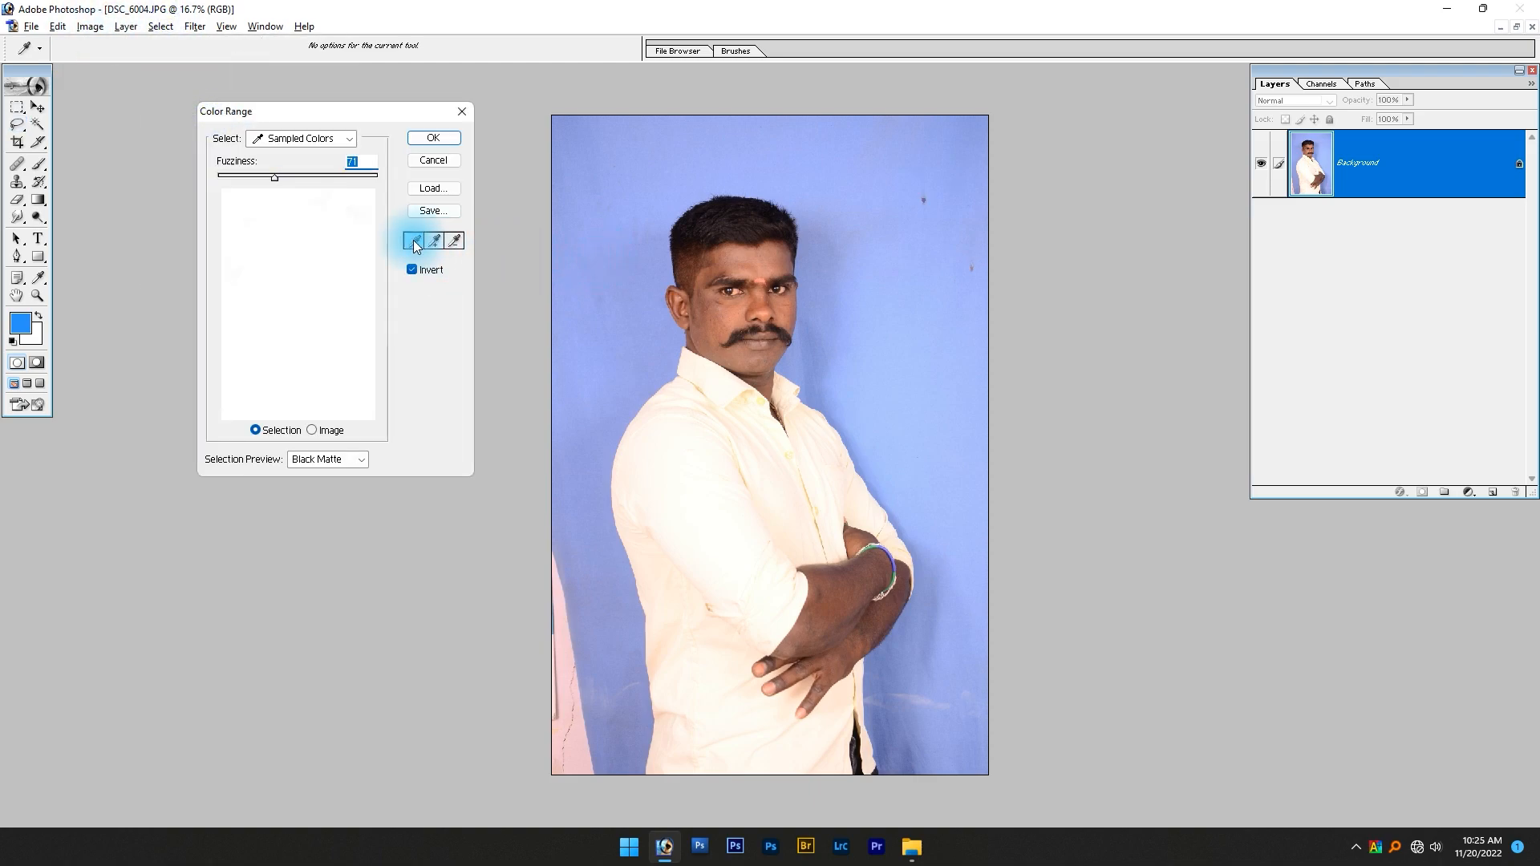
pyautogui.click(627, 181)
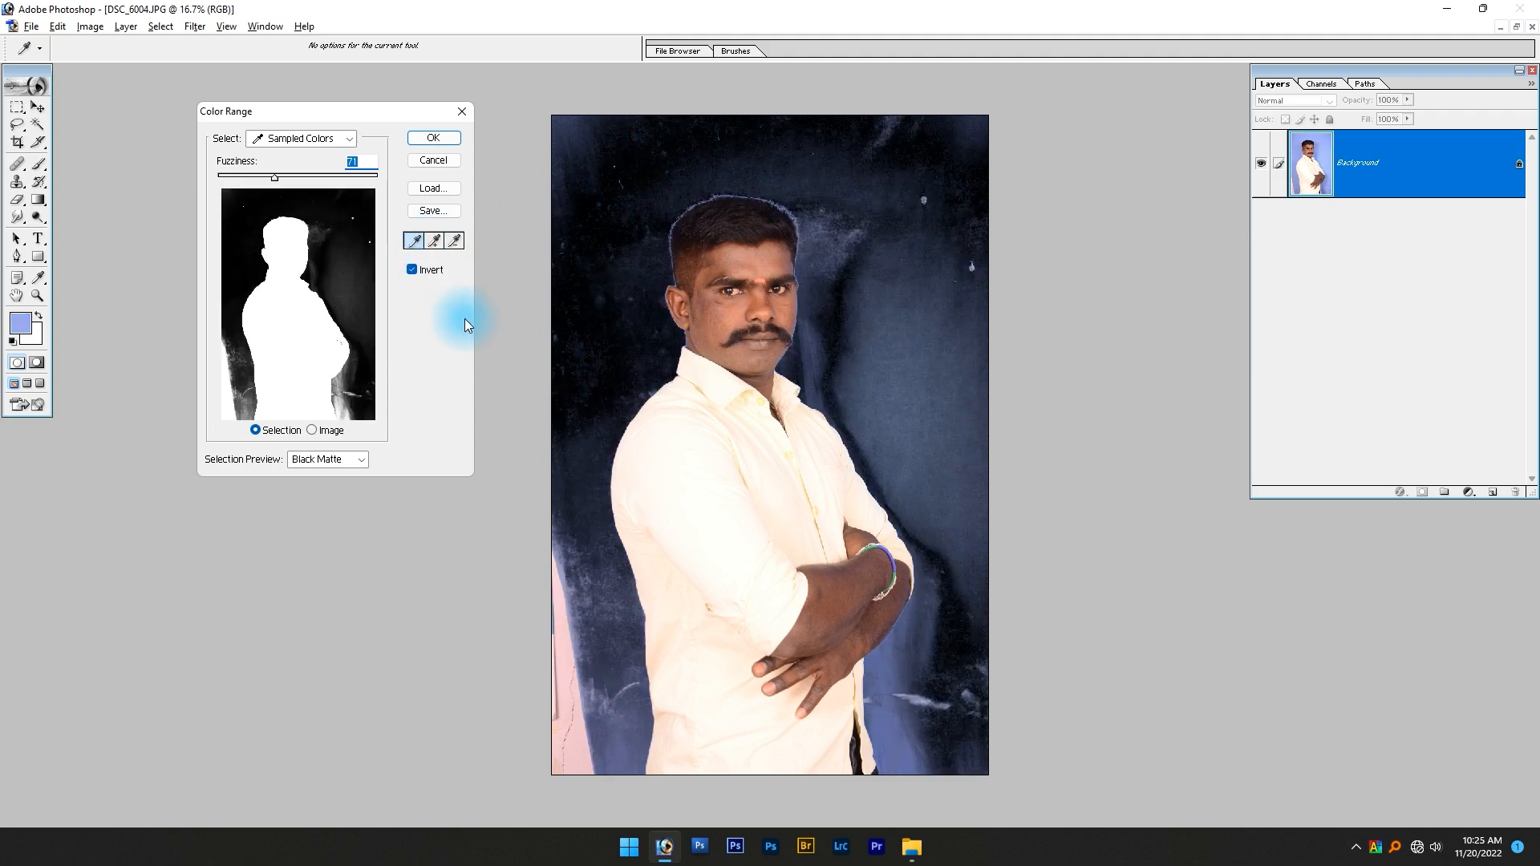
pyautogui.click(416, 271)
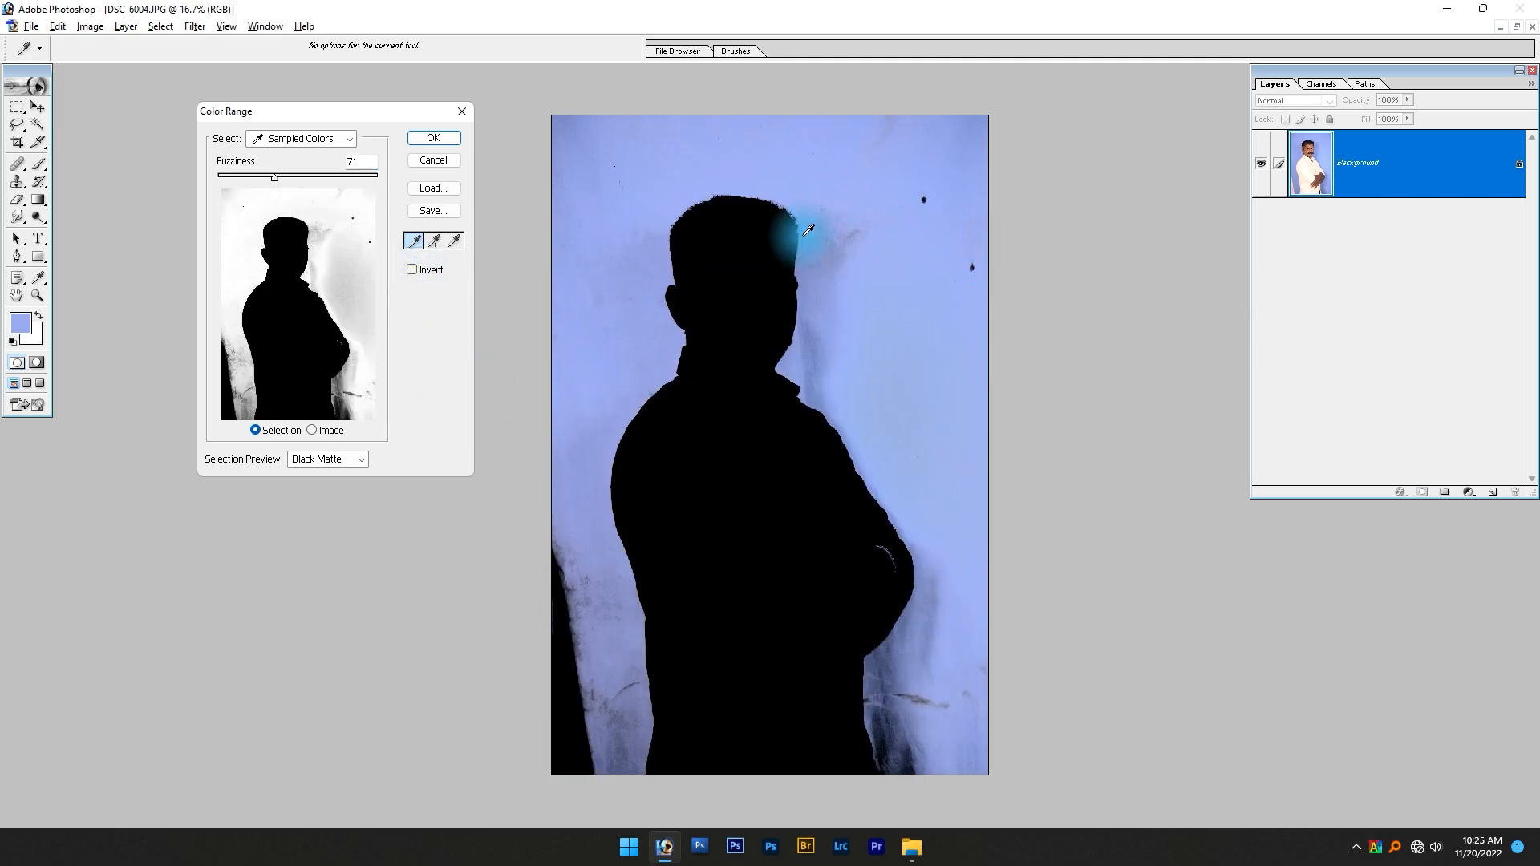
# - Resample the blue wall beside the man and add the lighter wall shades beyond his folded arms to the color range
pyautogui.click(831, 261)
pyautogui.click(935, 454)
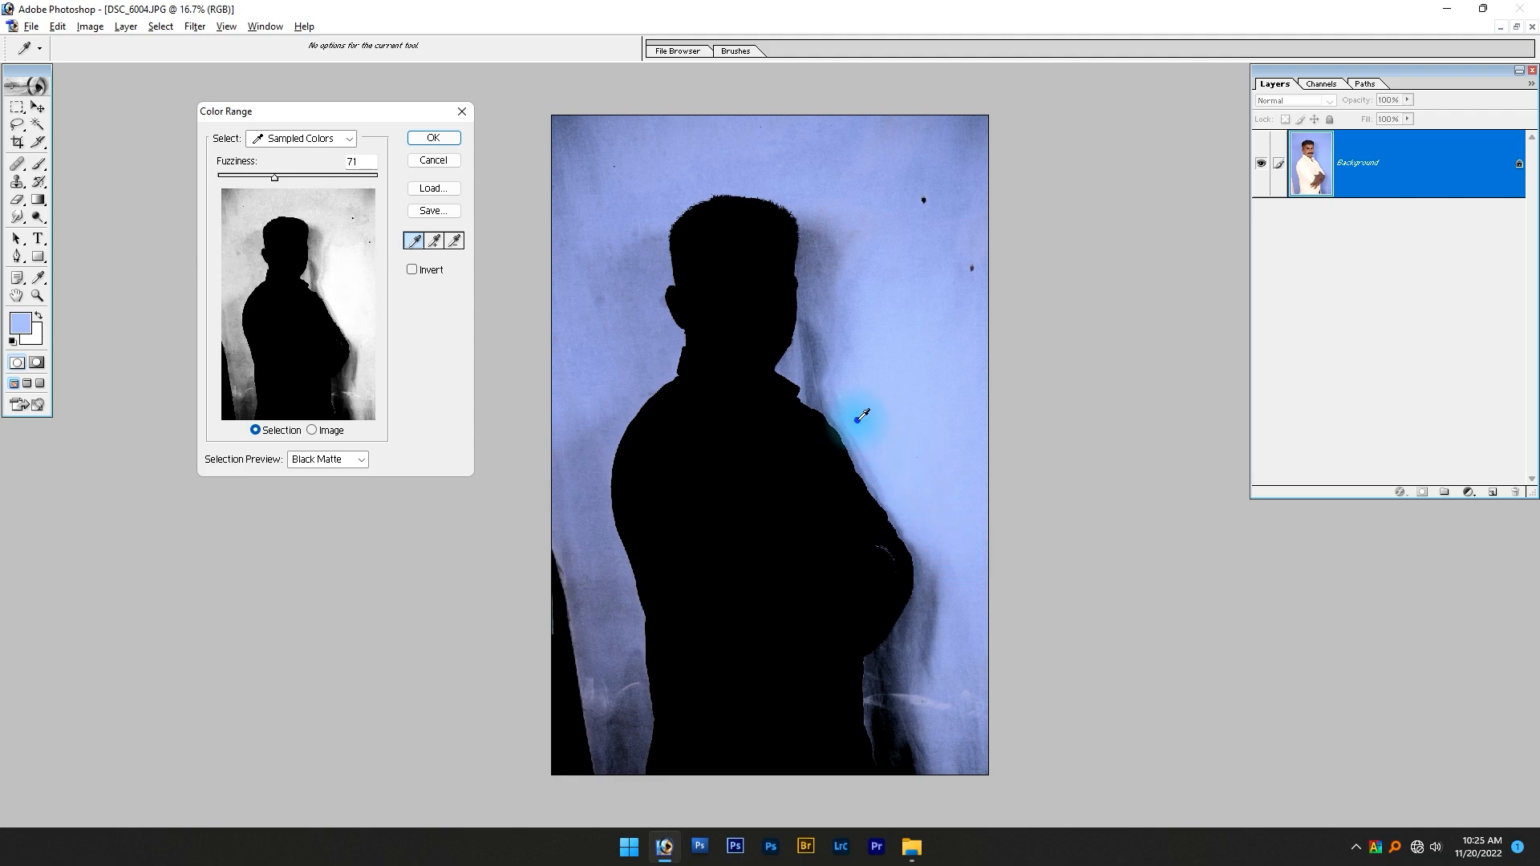
pyautogui.click(821, 364)
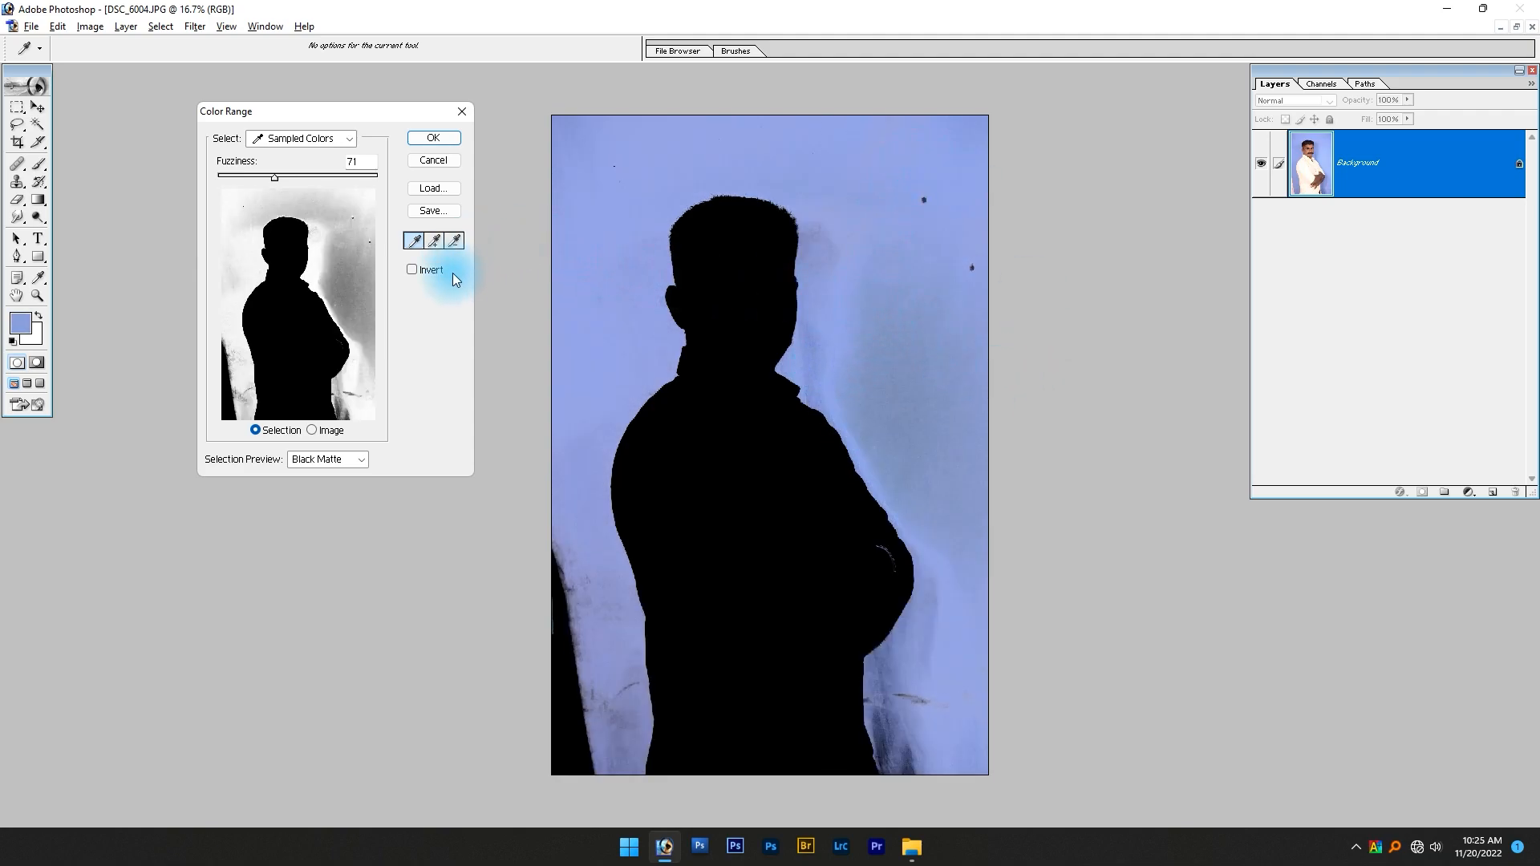
pyautogui.click(440, 247)
pyautogui.click(970, 447)
pyautogui.click(953, 611)
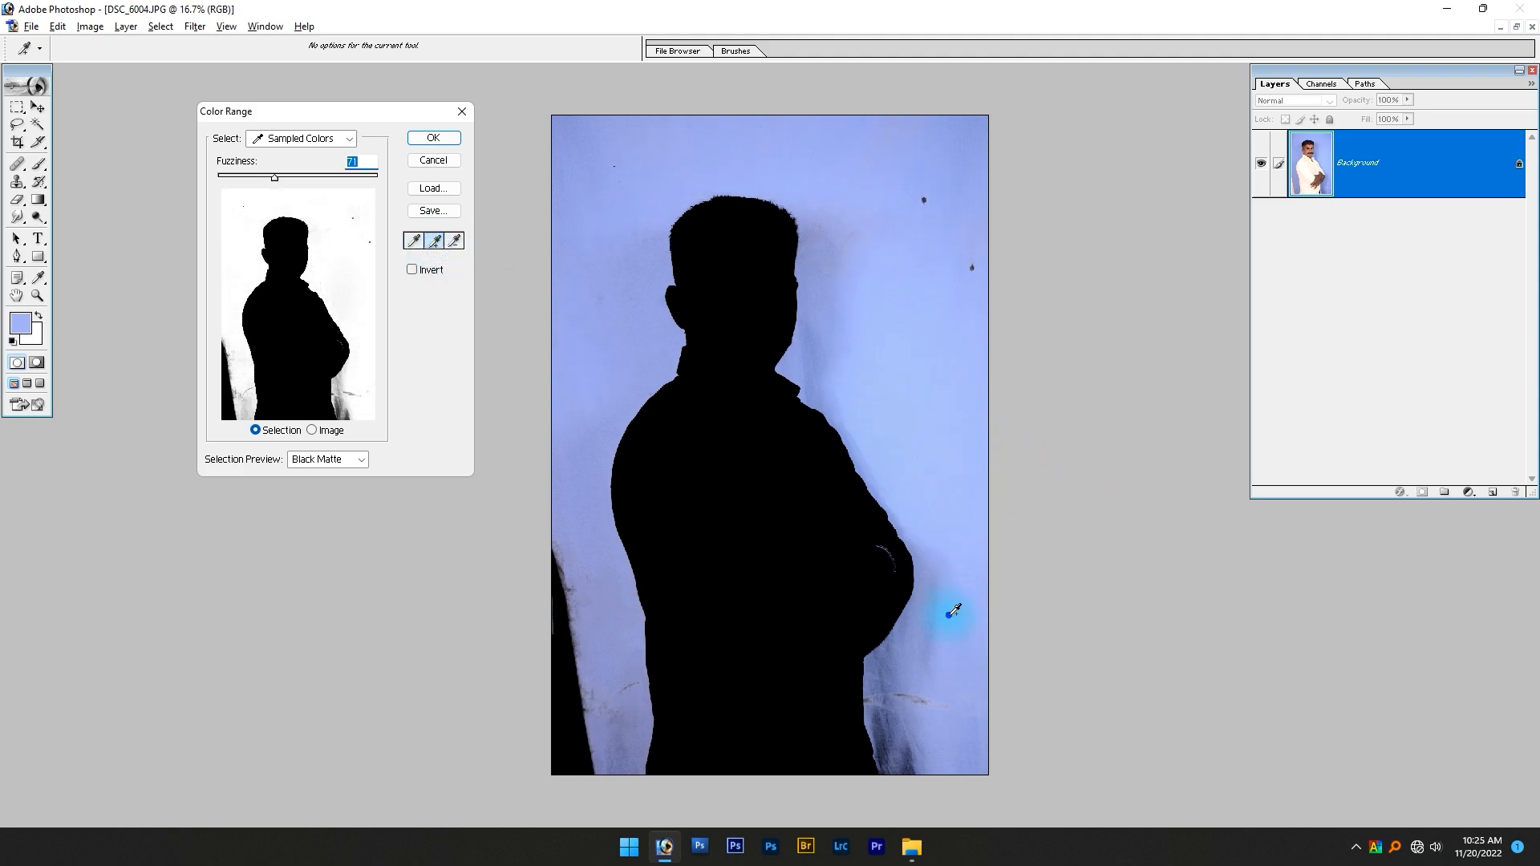
# - Adjust the color range with samples from the wall behind the man's back and set the selection preview to Grayscale
pyautogui.click(455, 238)
pyautogui.click(590, 378)
pyautogui.click(642, 230)
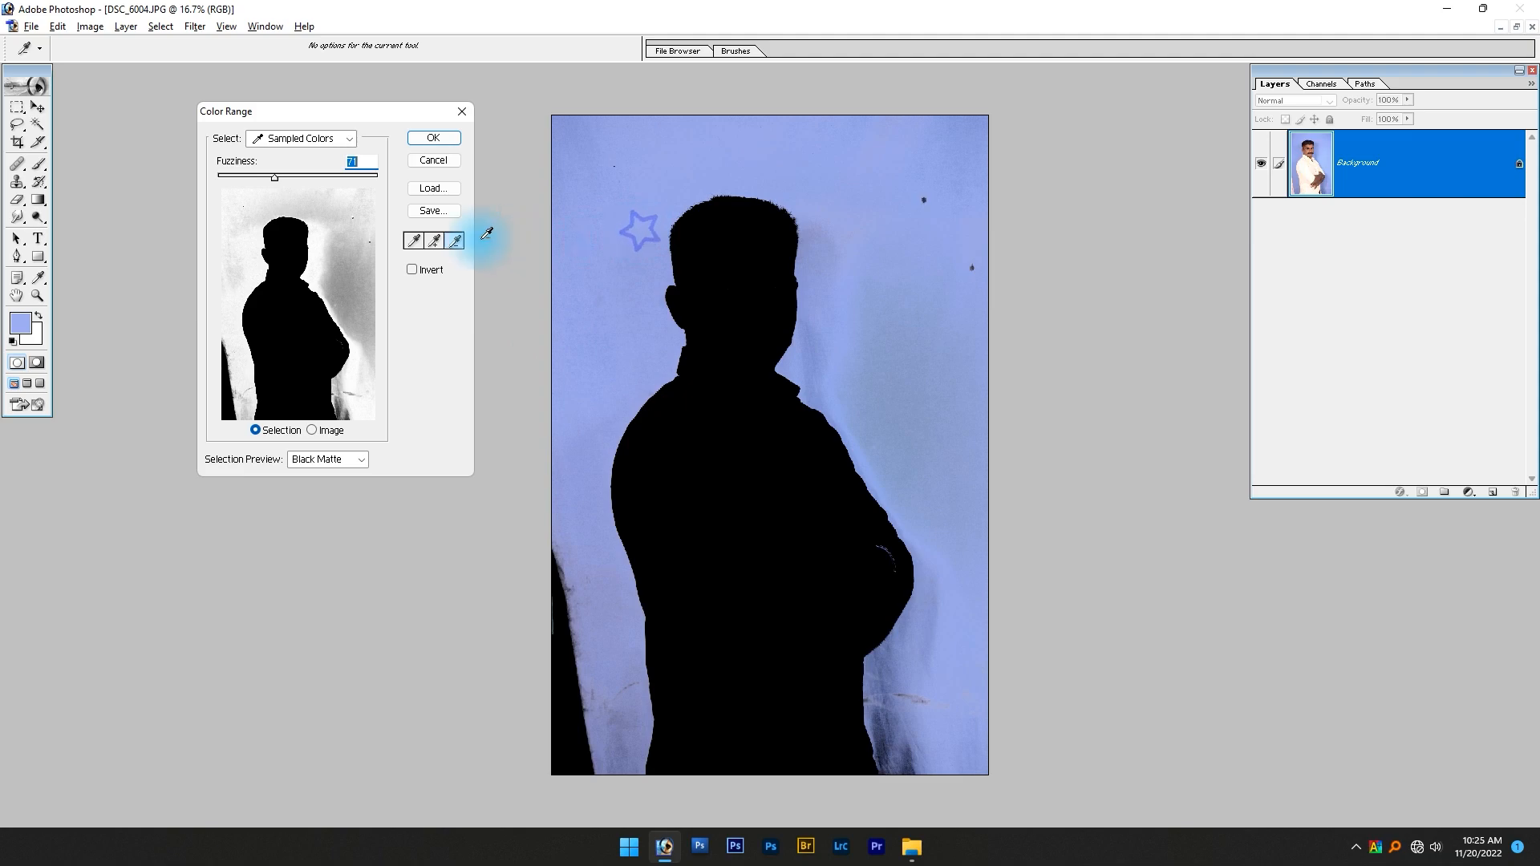
pyautogui.click(328, 460)
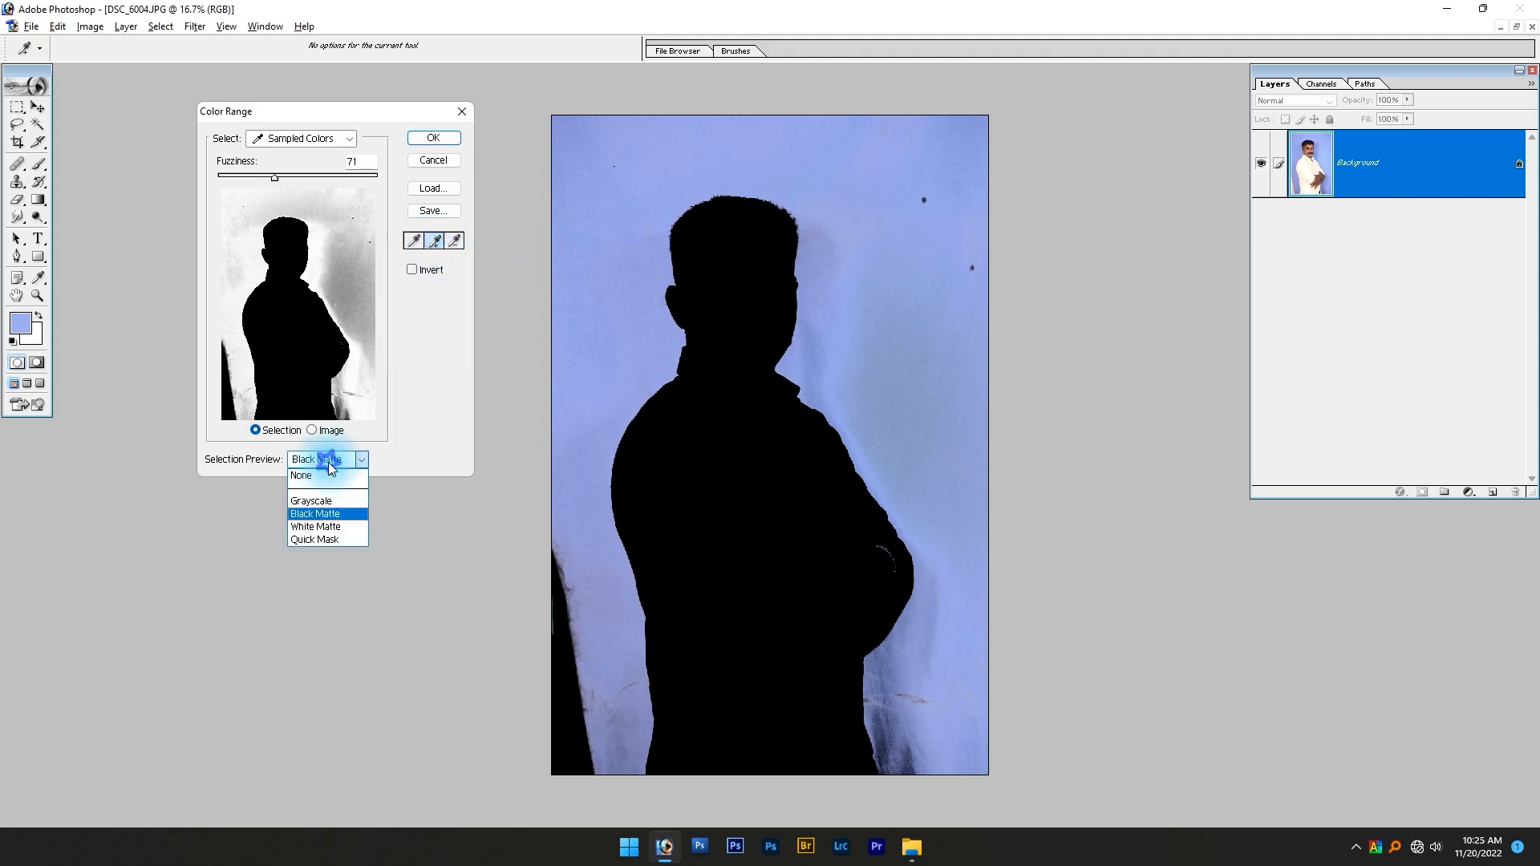
pyautogui.click(328, 499)
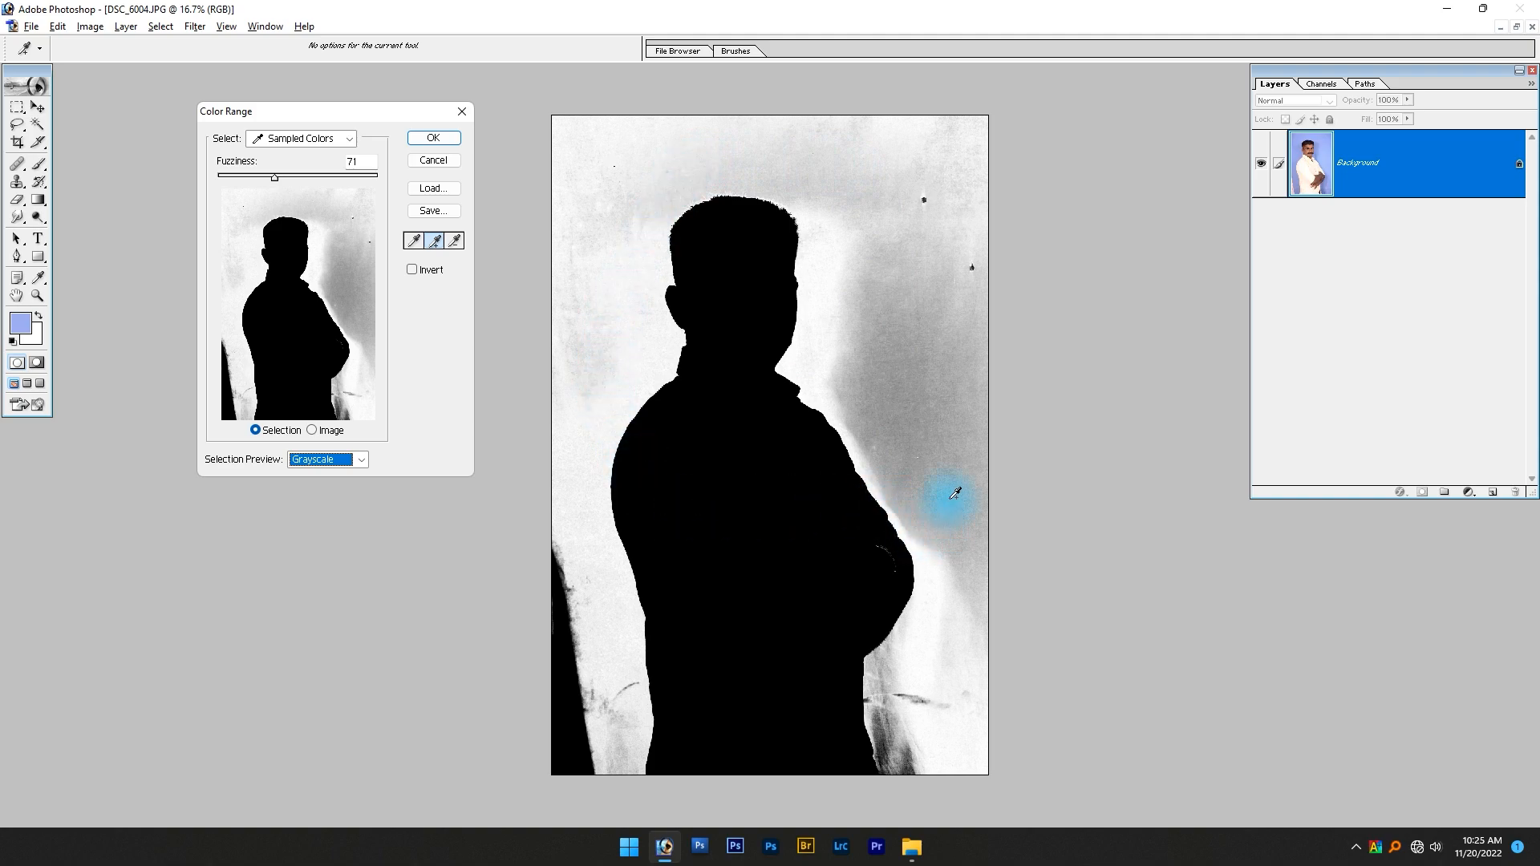
# - Add the remaining wall shades to the color range, including the lighter area, the spots and the shadow beside the shirt's lower edge
pyautogui.click(949, 493)
pyautogui.click(930, 261)
pyautogui.click(912, 188)
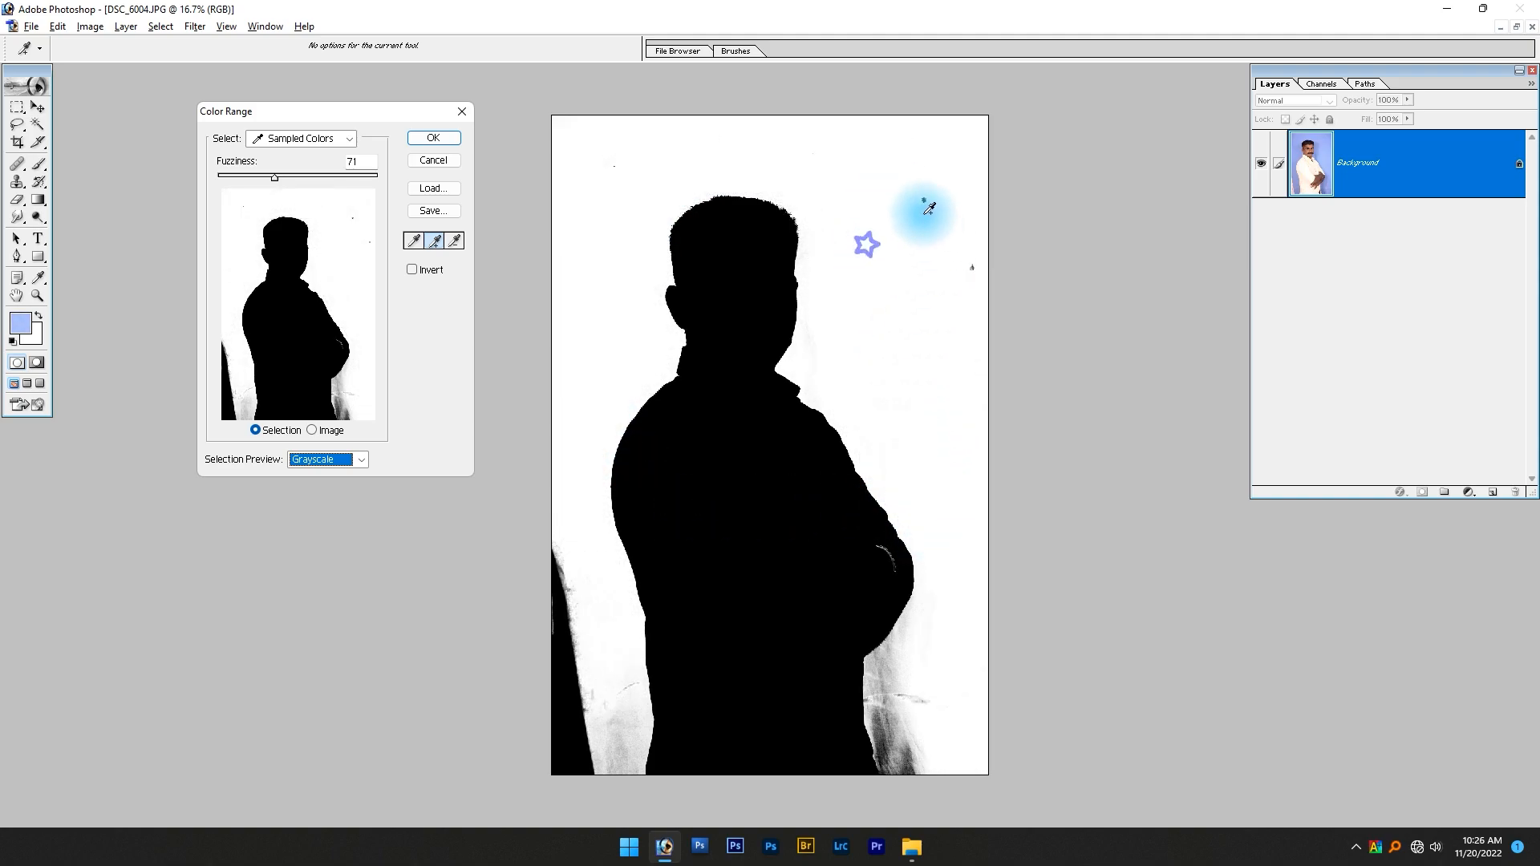
pyautogui.click(879, 698)
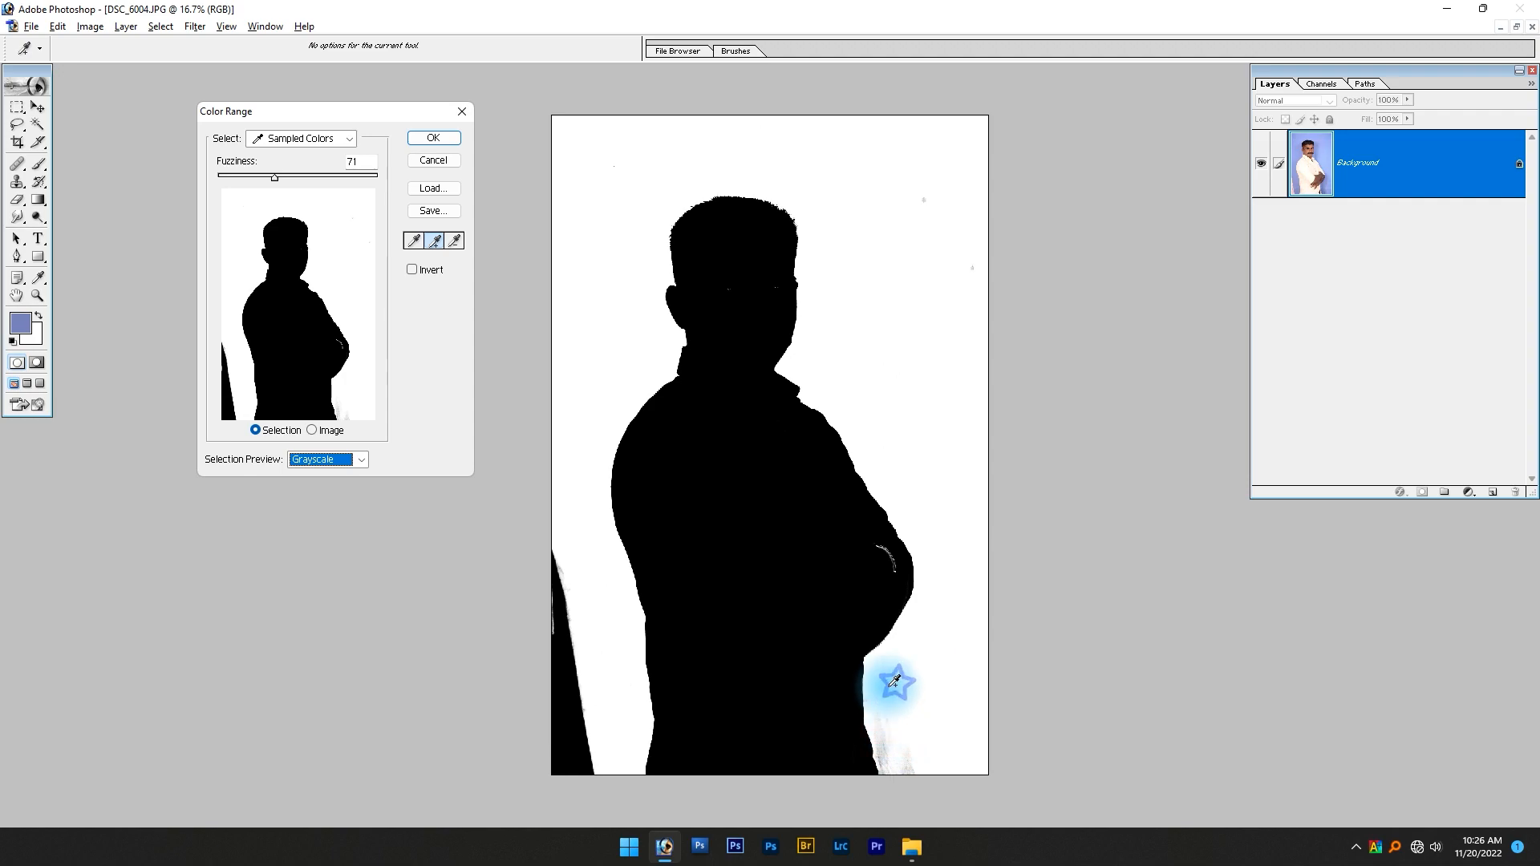
pyautogui.click(879, 735)
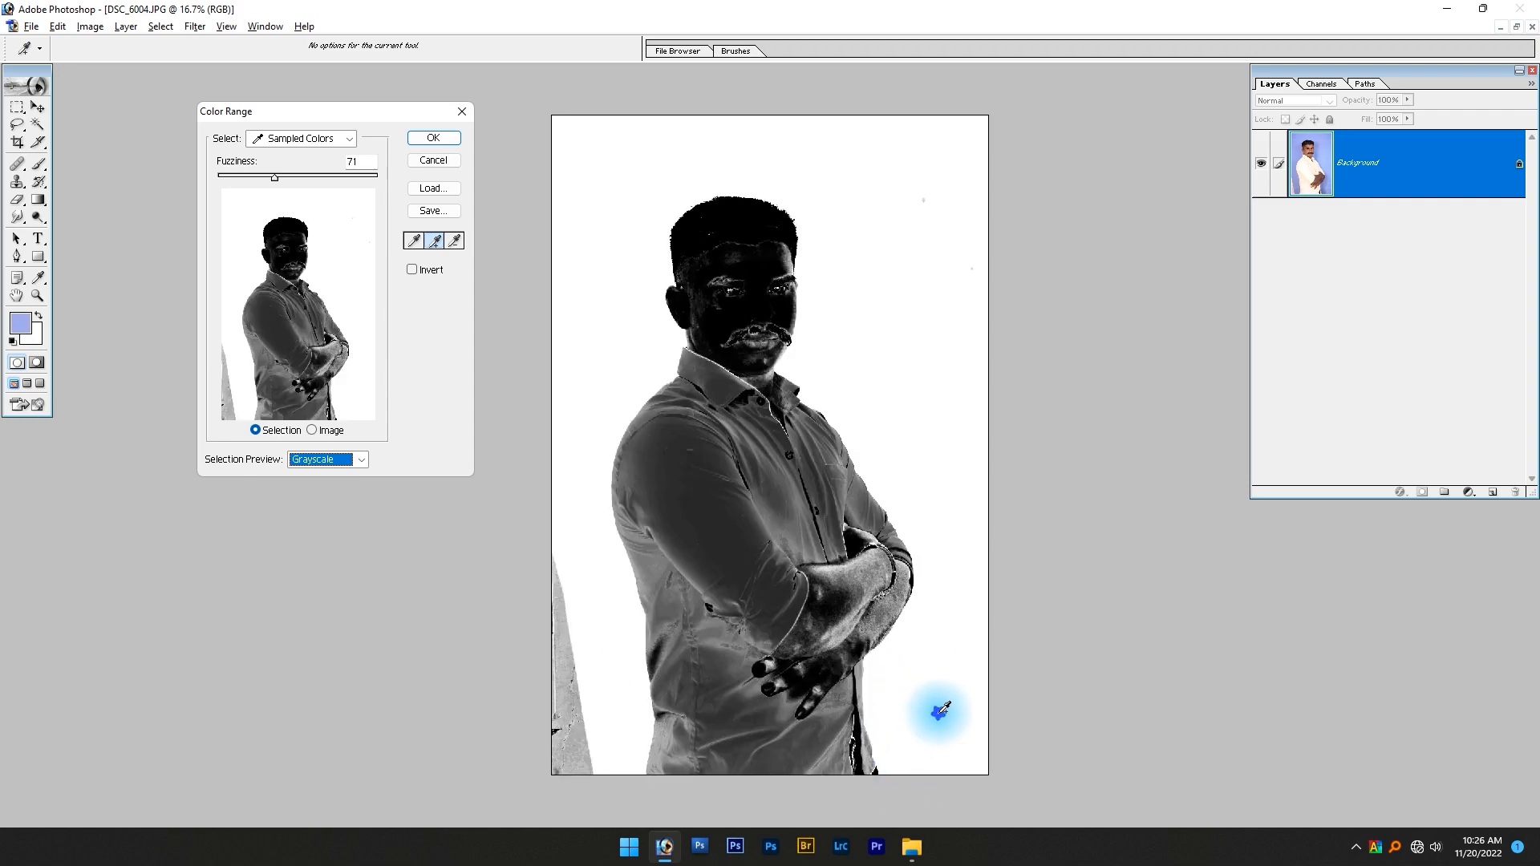
pyautogui.click(594, 696)
pyautogui.click(883, 726)
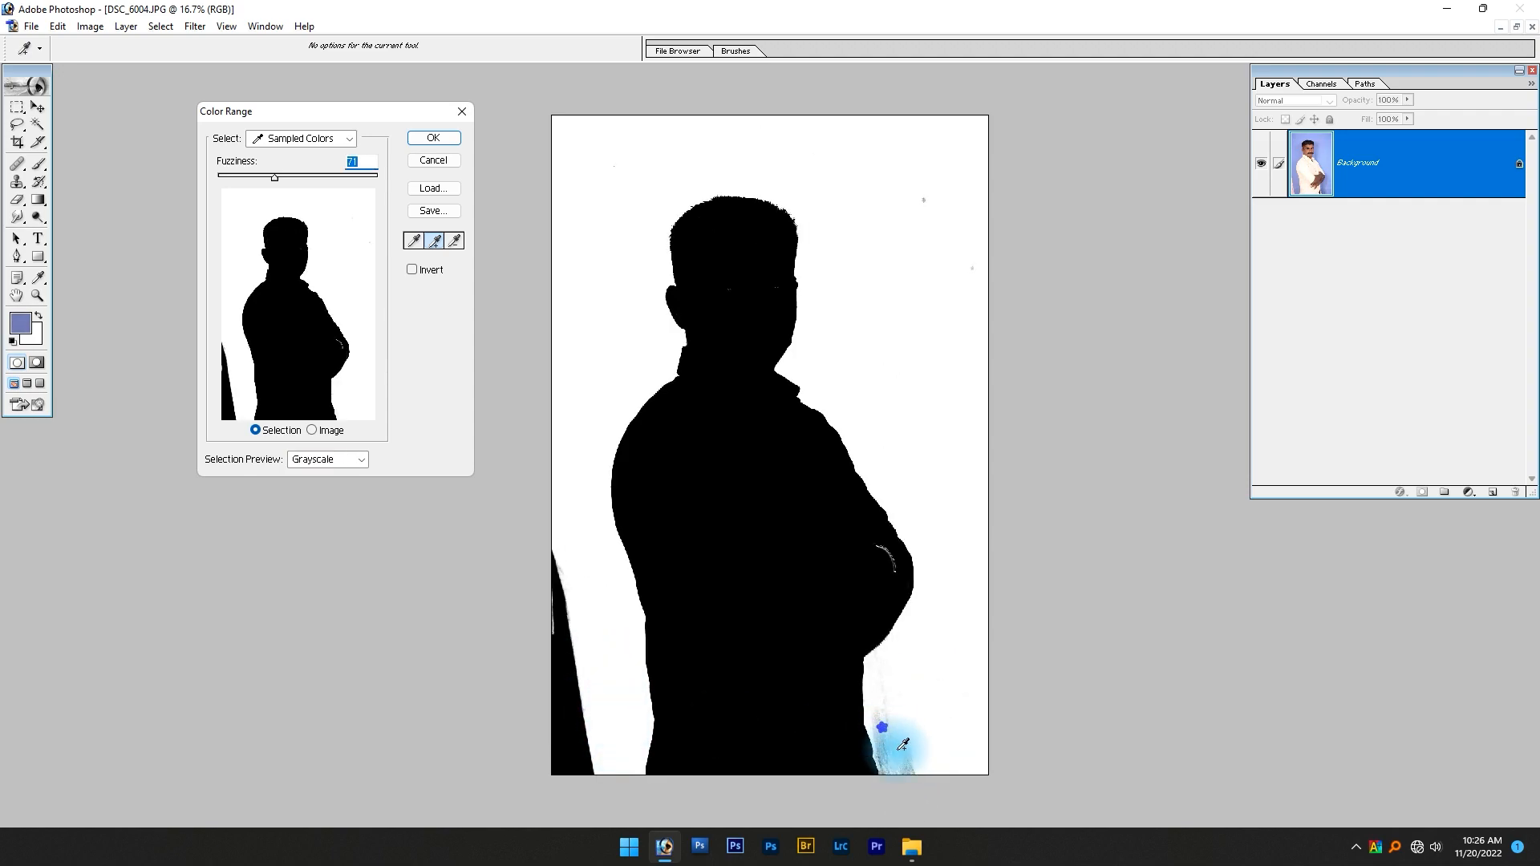
pyautogui.click(915, 710)
pyautogui.click(934, 373)
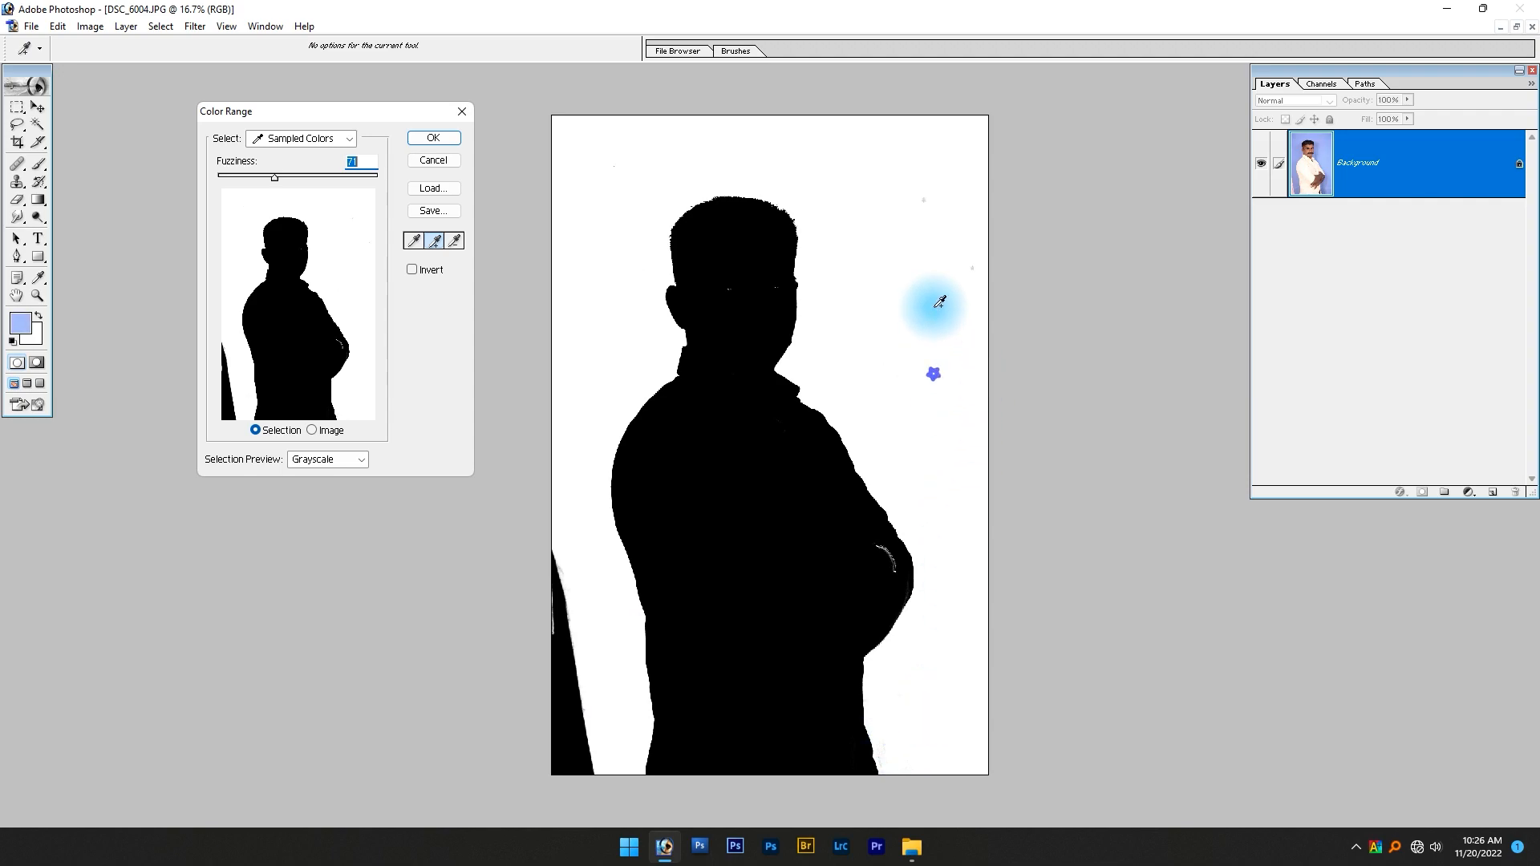
# - Check the eyes and bracelet in the grayscale preview and accept the Color Range selection
pyautogui.moveTo(692, 259); pyautogui.dragTo(860, 385)
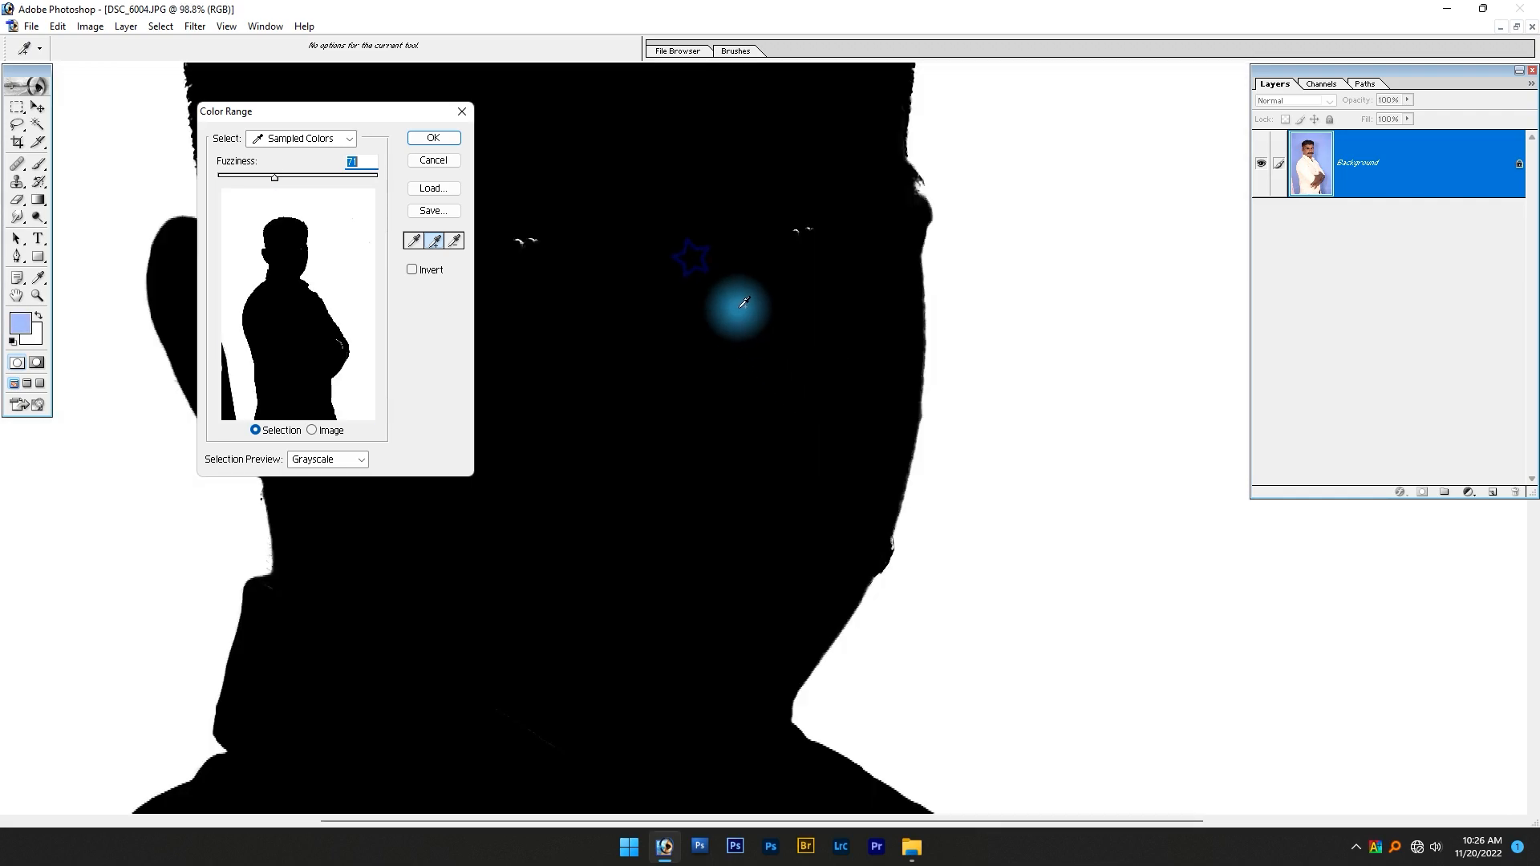
pyautogui.moveTo(949, 712); pyautogui.dragTo(787, 158)
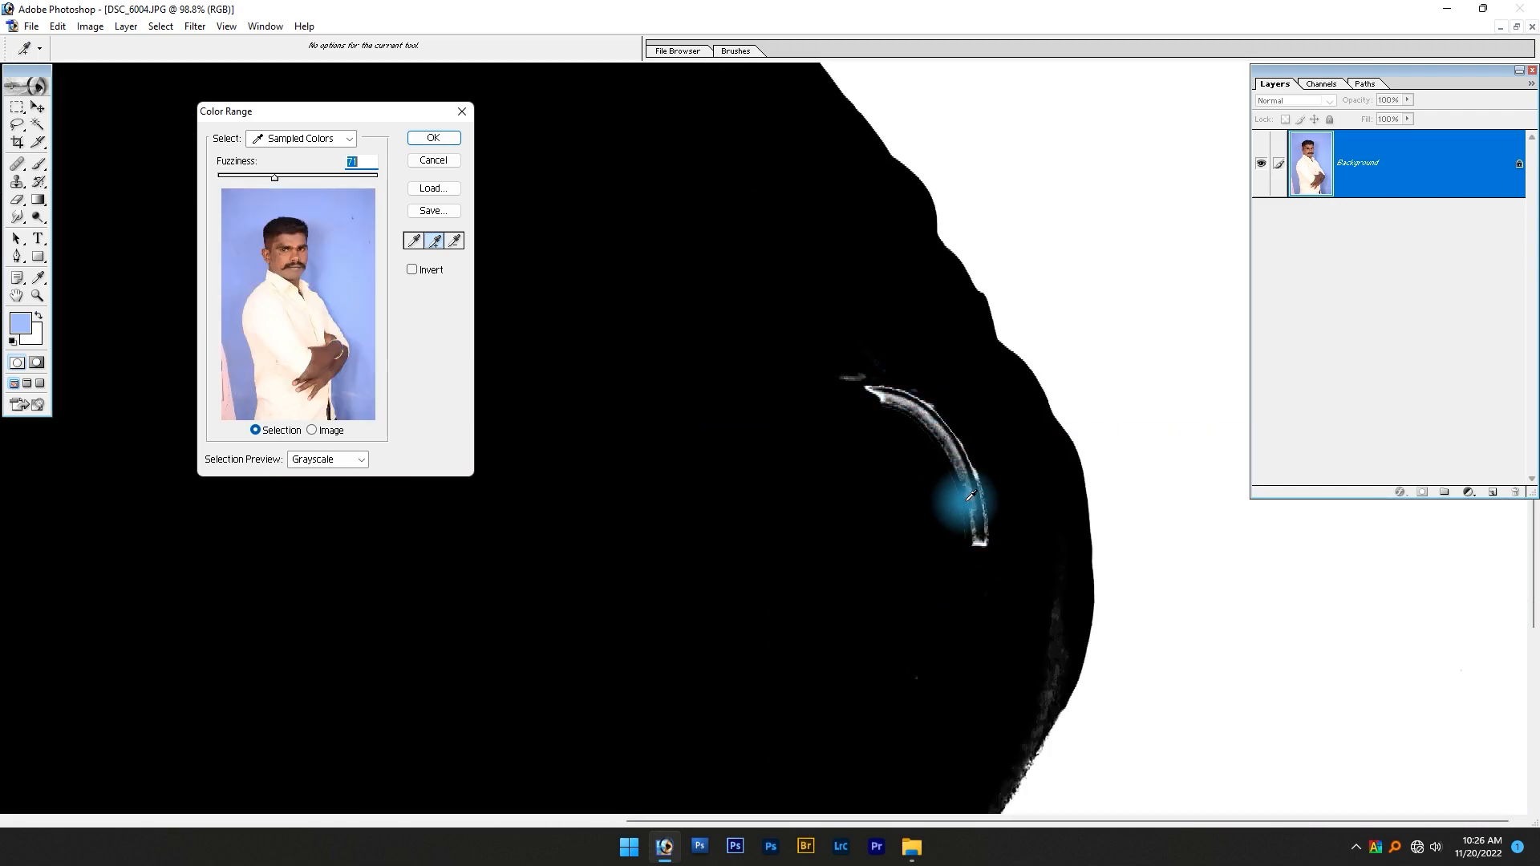
pyautogui.hotkey('ctrl', '0')
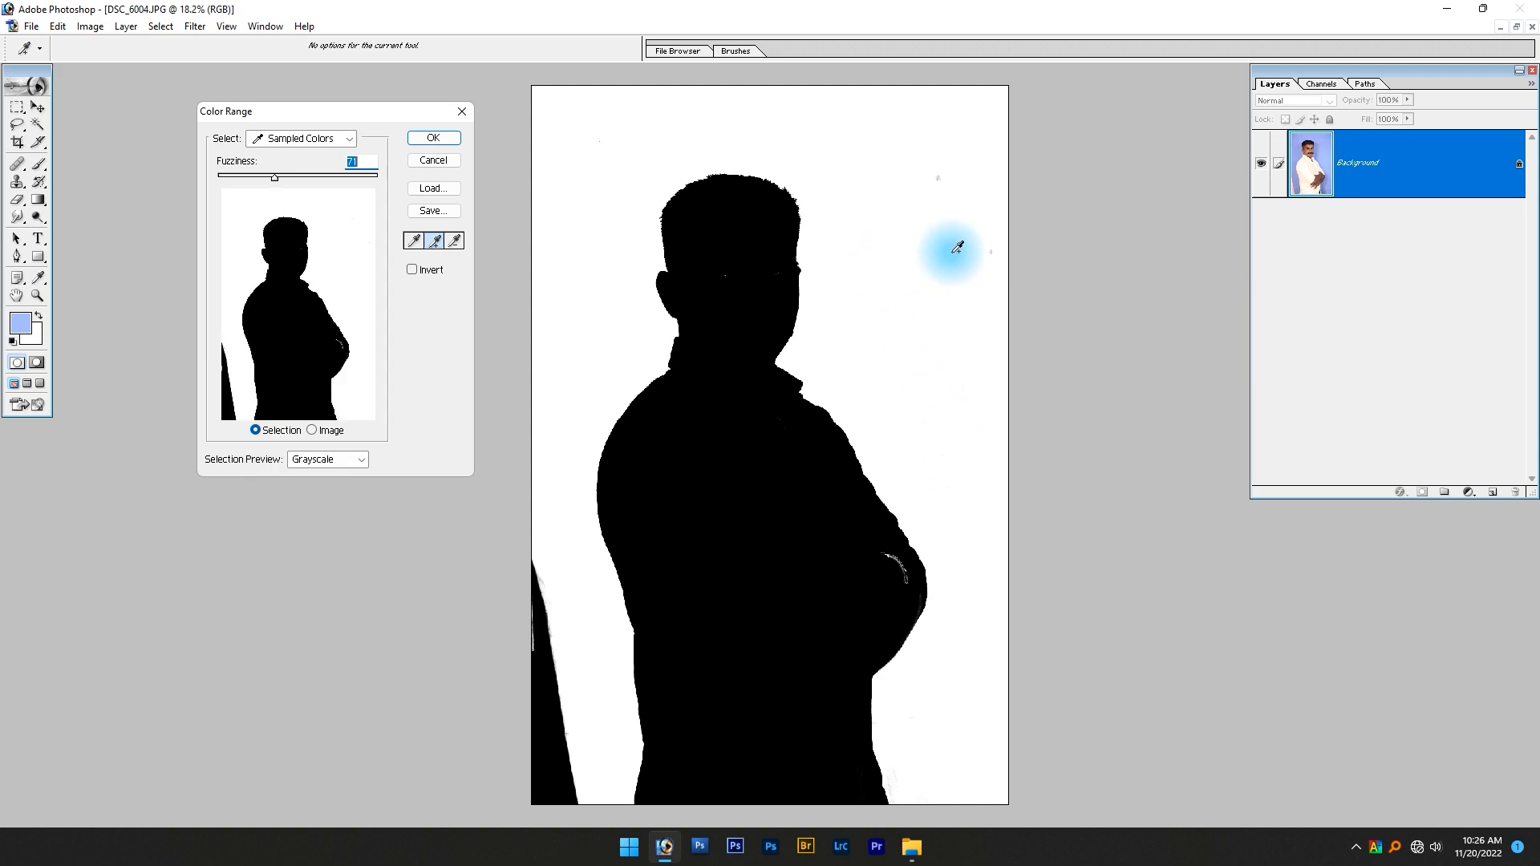
pyautogui.click(433, 138)
# - Subtract the stray selected spots in both of the man's eyes with the Lasso tool
pyautogui.press('l')
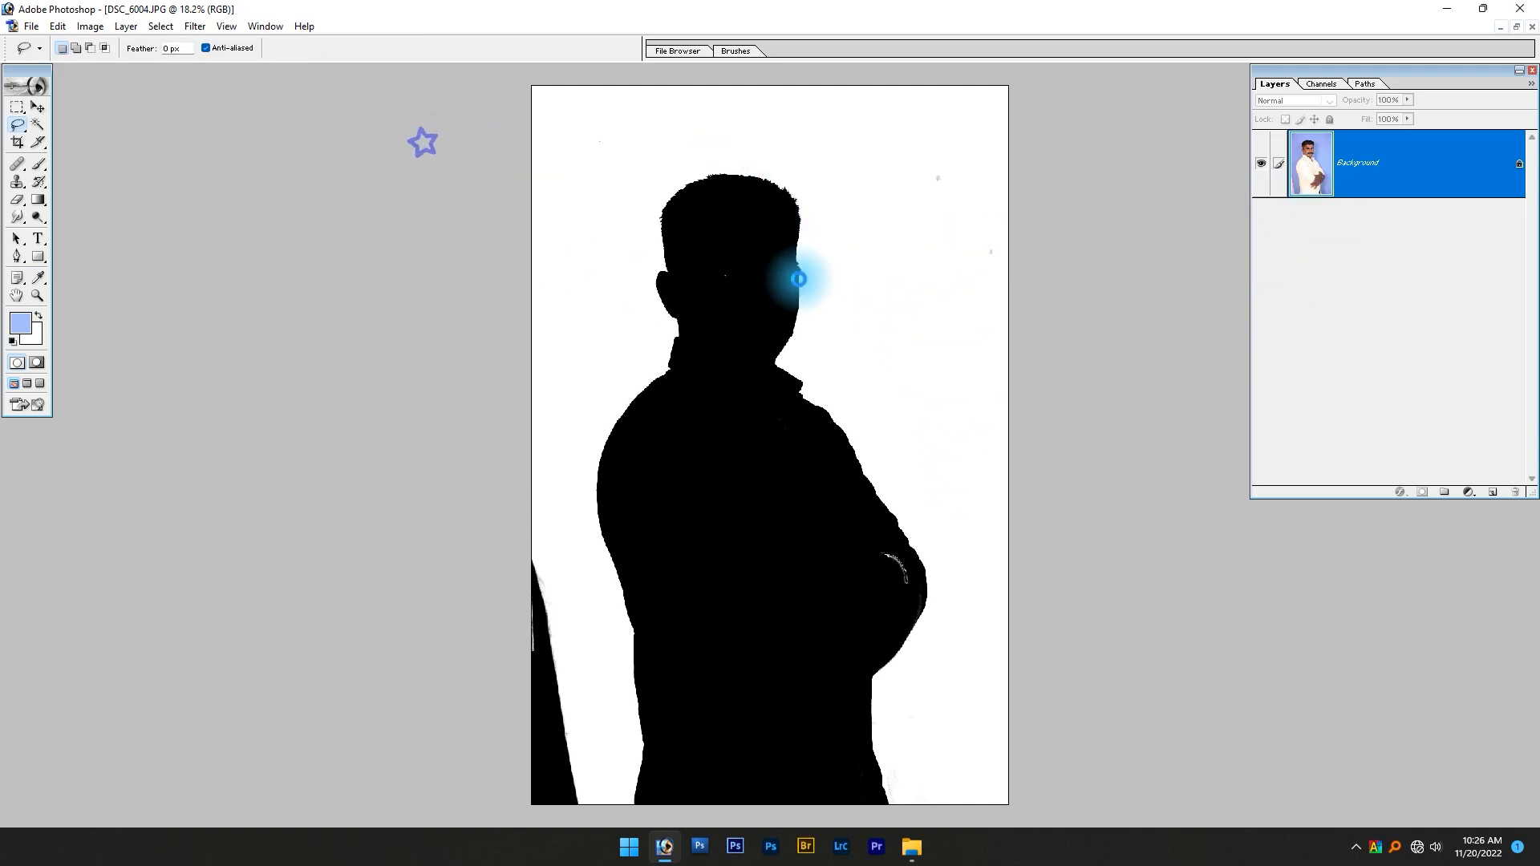
pyautogui.moveTo(690, 224); pyautogui.dragTo(810, 331)
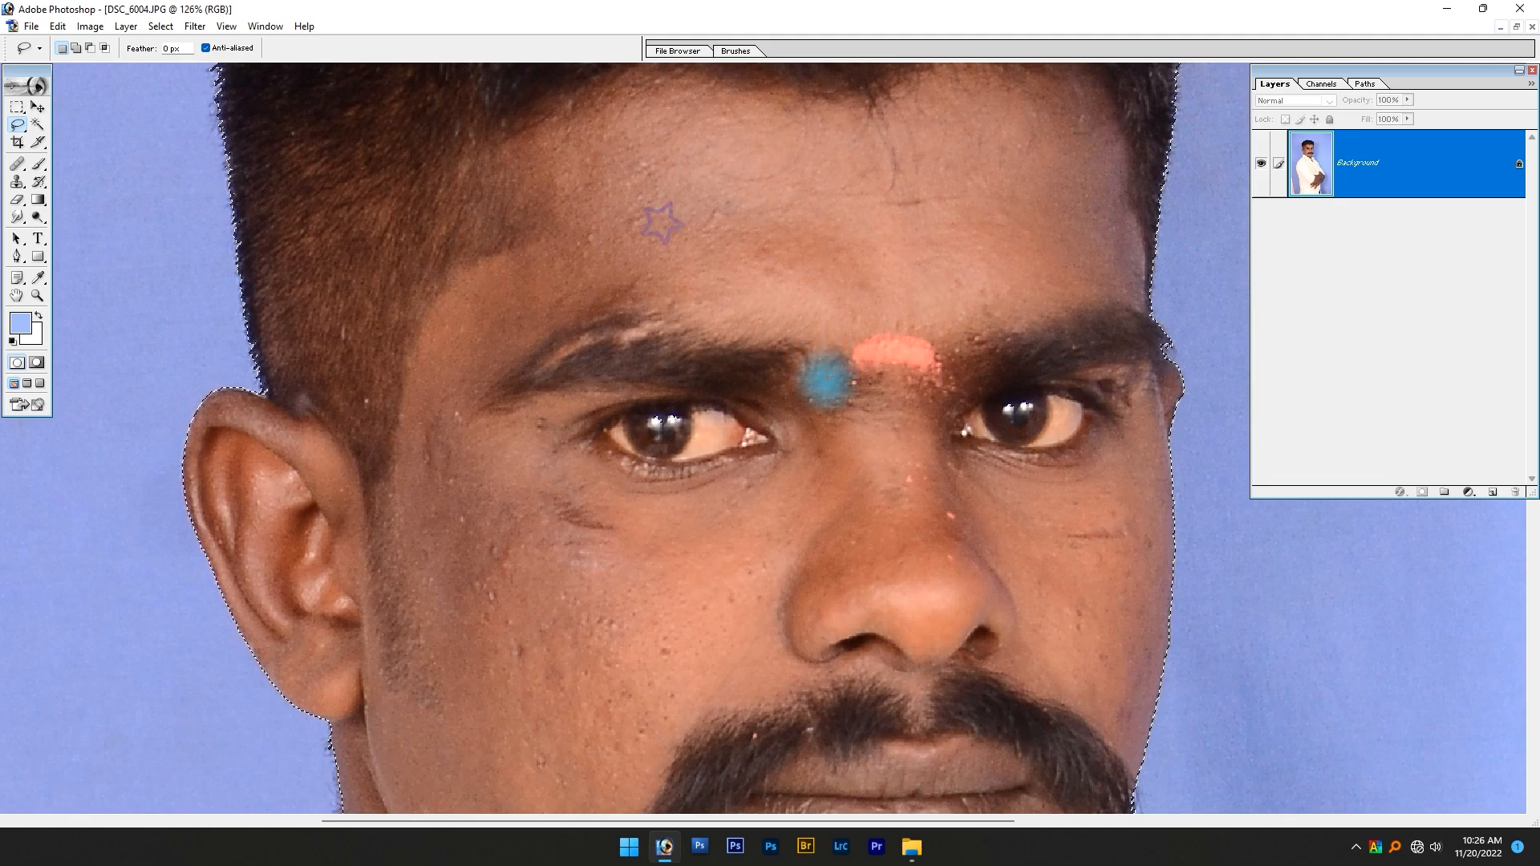
pyautogui.moveTo(845, 405); pyautogui.dragTo(815, 453)
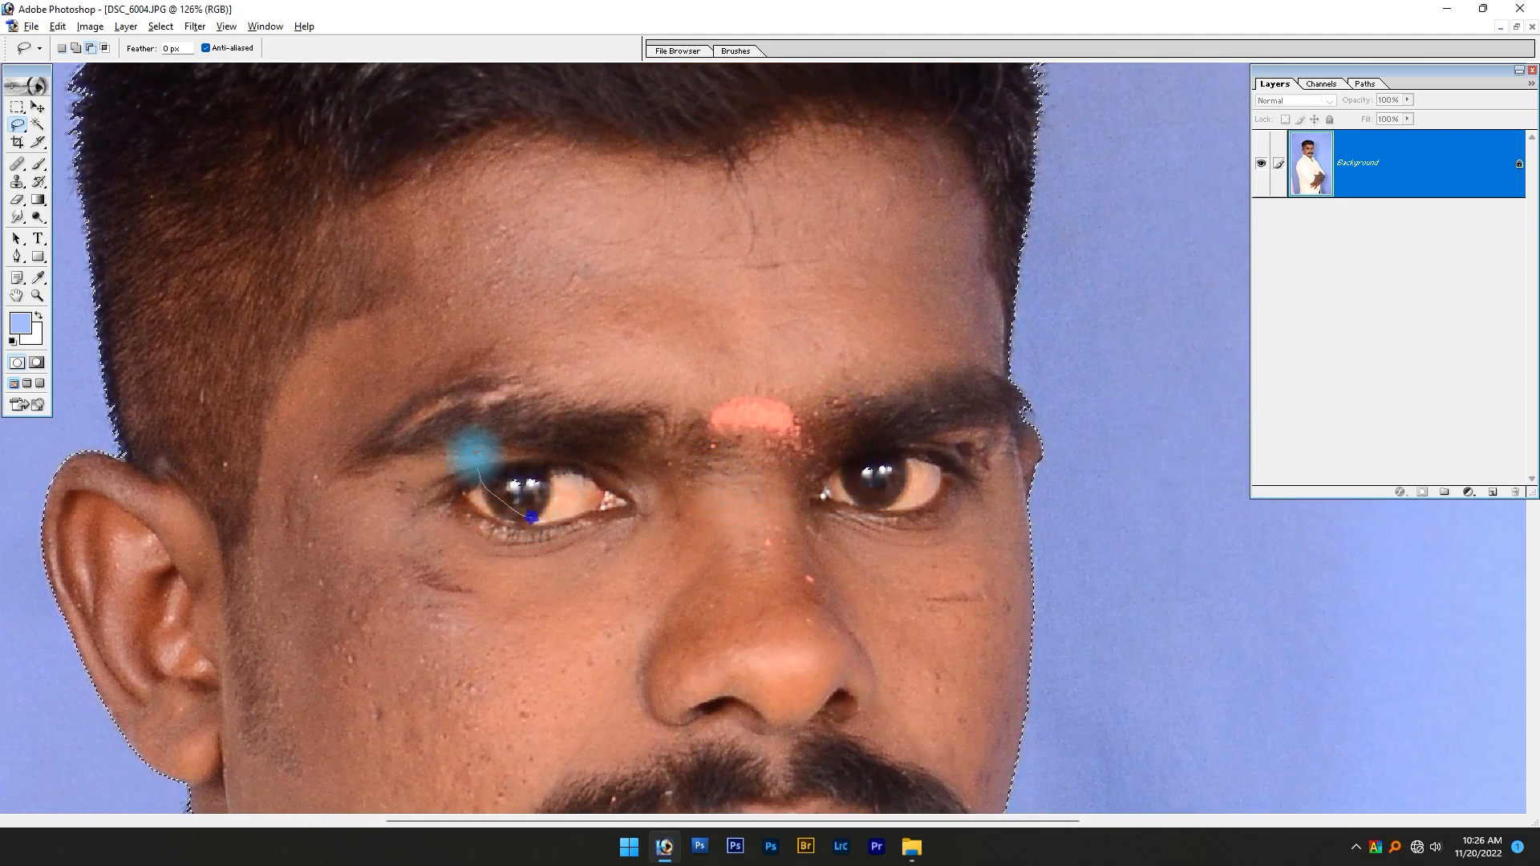
pyautogui.moveTo(862, 512)
pyautogui.mouseDown()
pyautogui.moveTo(815, 483)
pyautogui.moveTo(868, 446)
pyautogui.mouseUp()
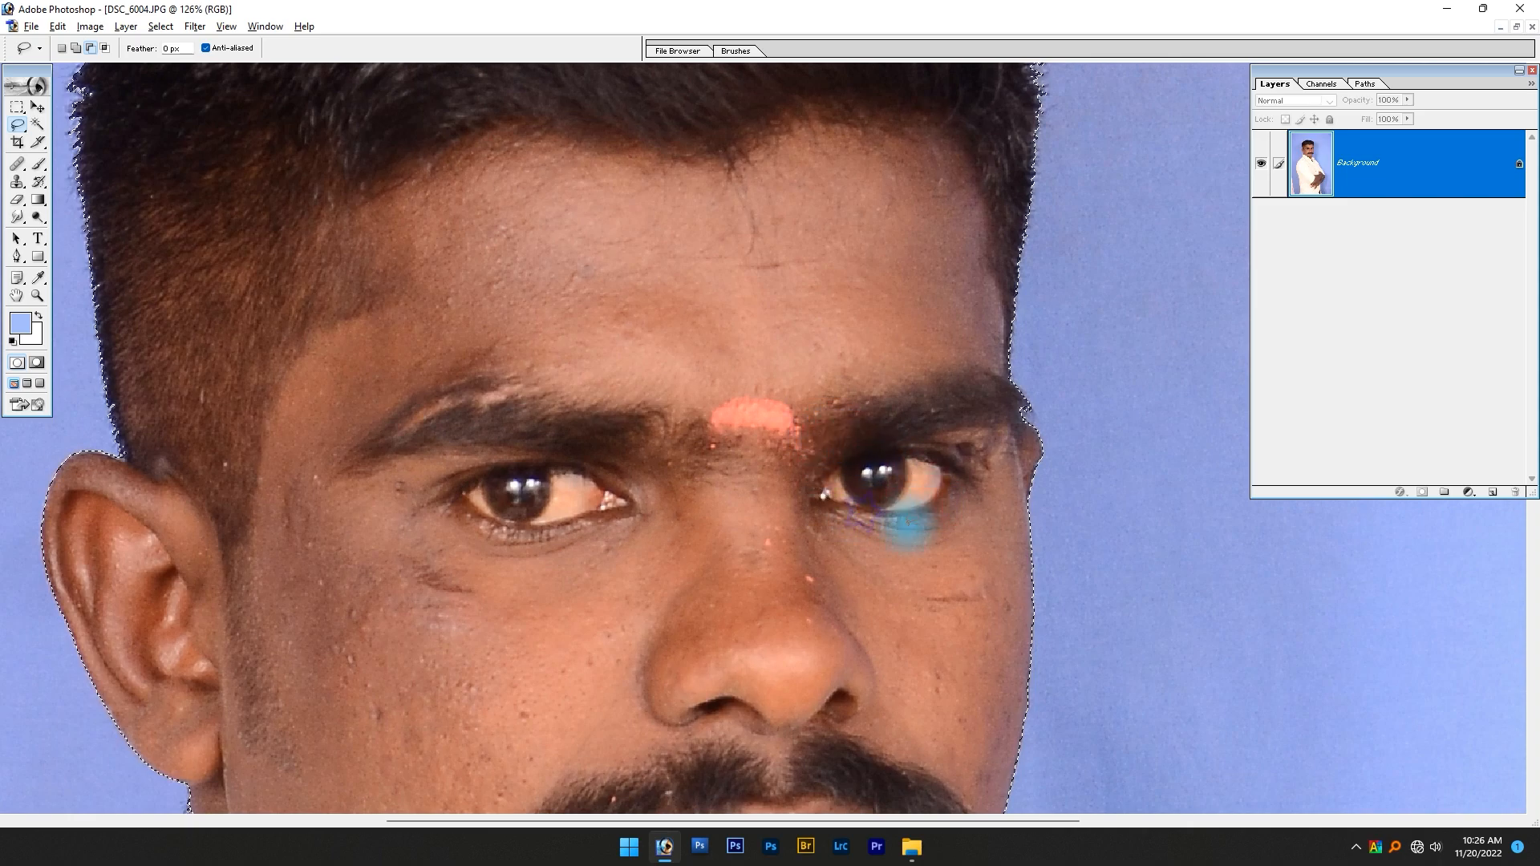
pyautogui.moveTo(911, 517); pyautogui.dragTo(907, 520)
# - Subtract the selected part of the wrist bracelet from the selection with the Lasso tool
pyautogui.scroll(-15, 770, 110)
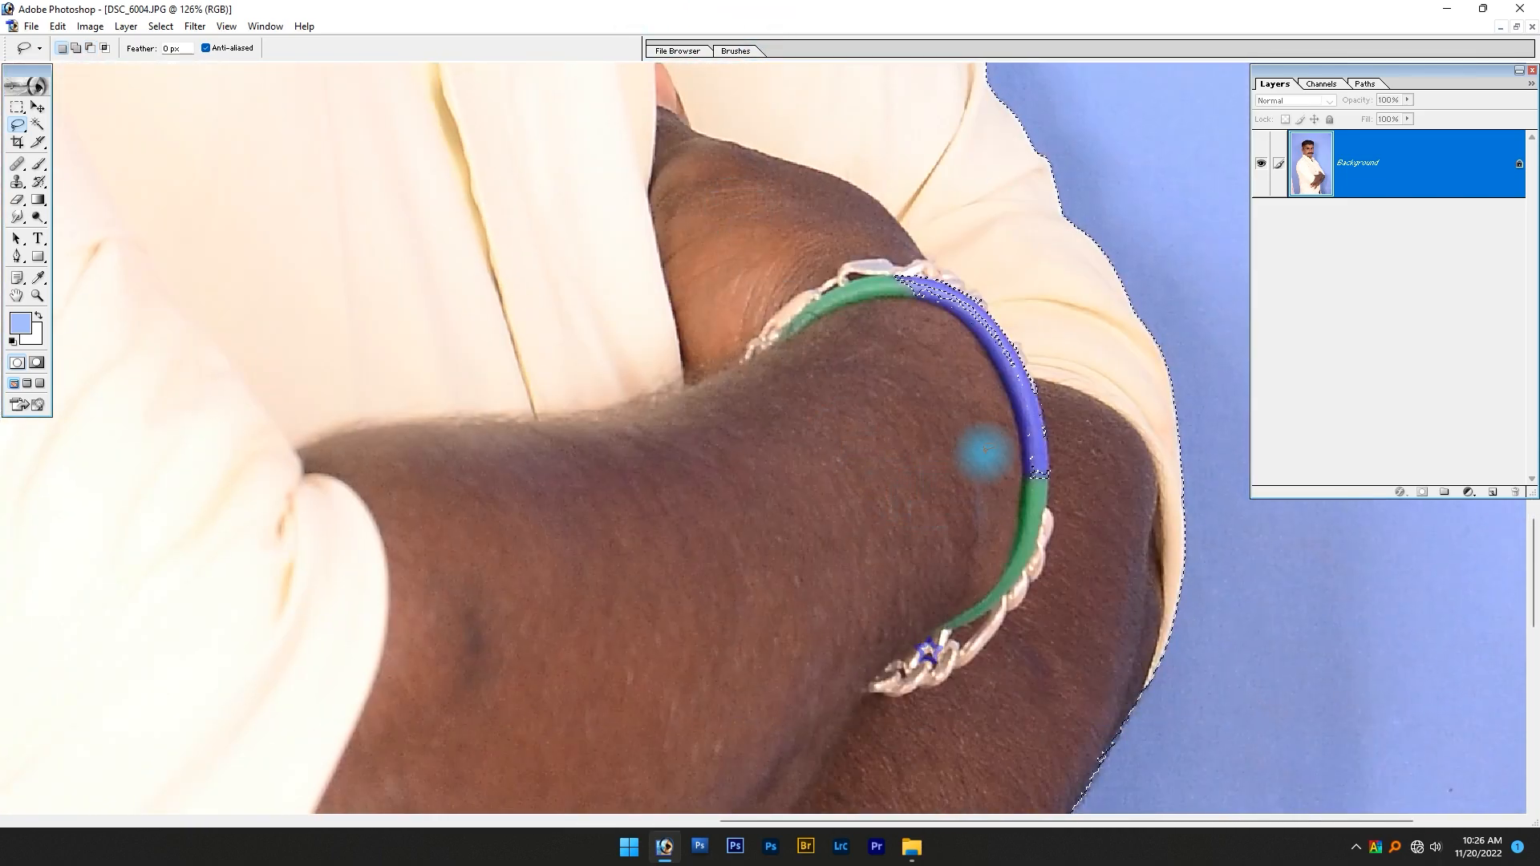
pyautogui.moveTo(977, 407); pyautogui.dragTo(849, 346)
pyautogui.moveTo(1023, 337)
pyautogui.mouseDown()
pyautogui.moveTo(1081, 466)
pyautogui.moveTo(1034, 555)
pyautogui.moveTo(987, 516)
pyautogui.mouseUp()
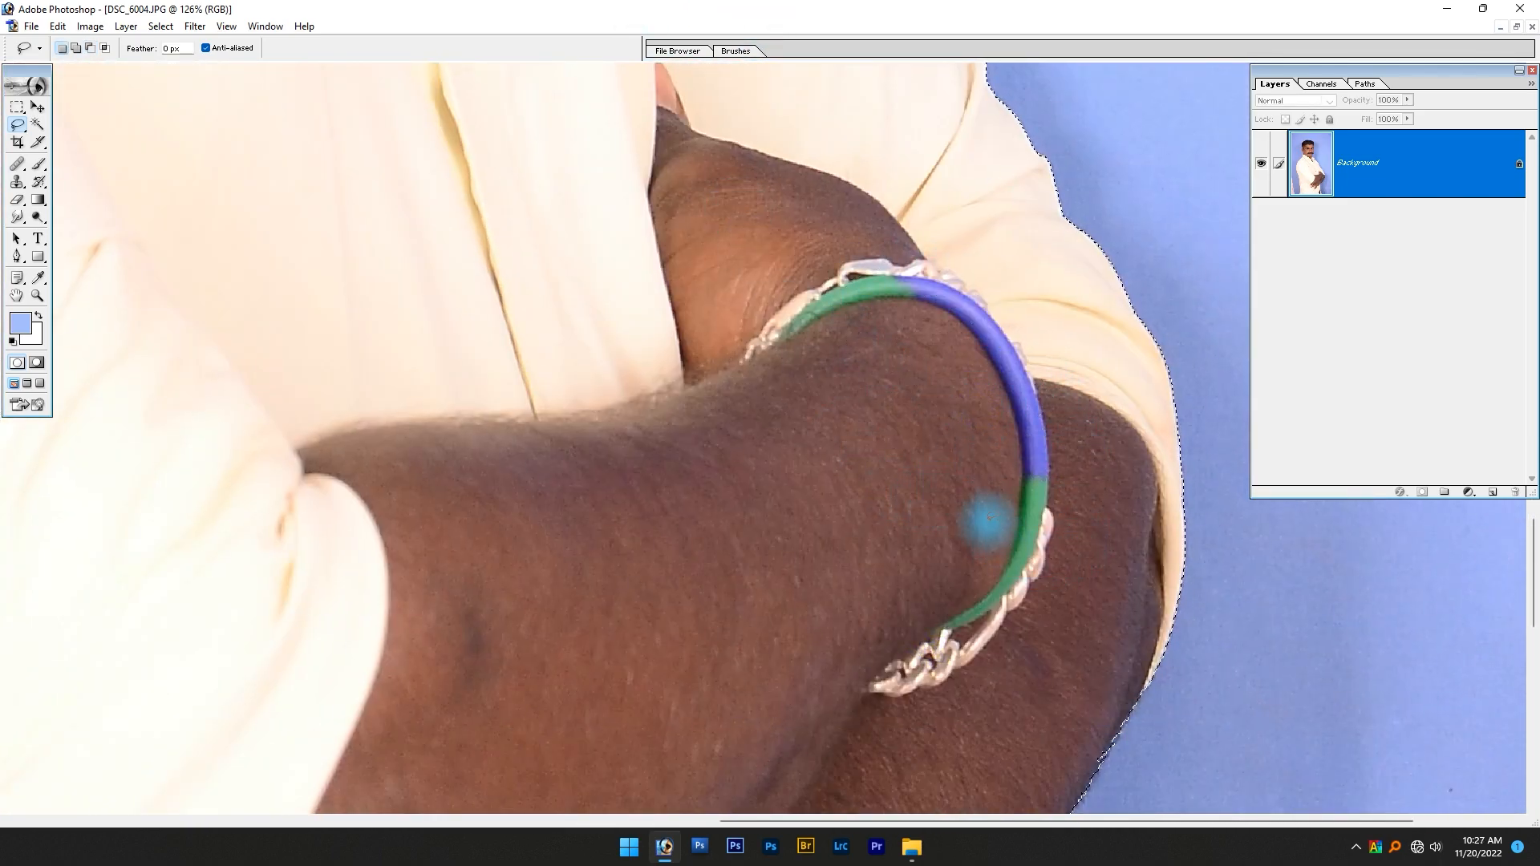
pyautogui.hotkey('ctrl', '0')
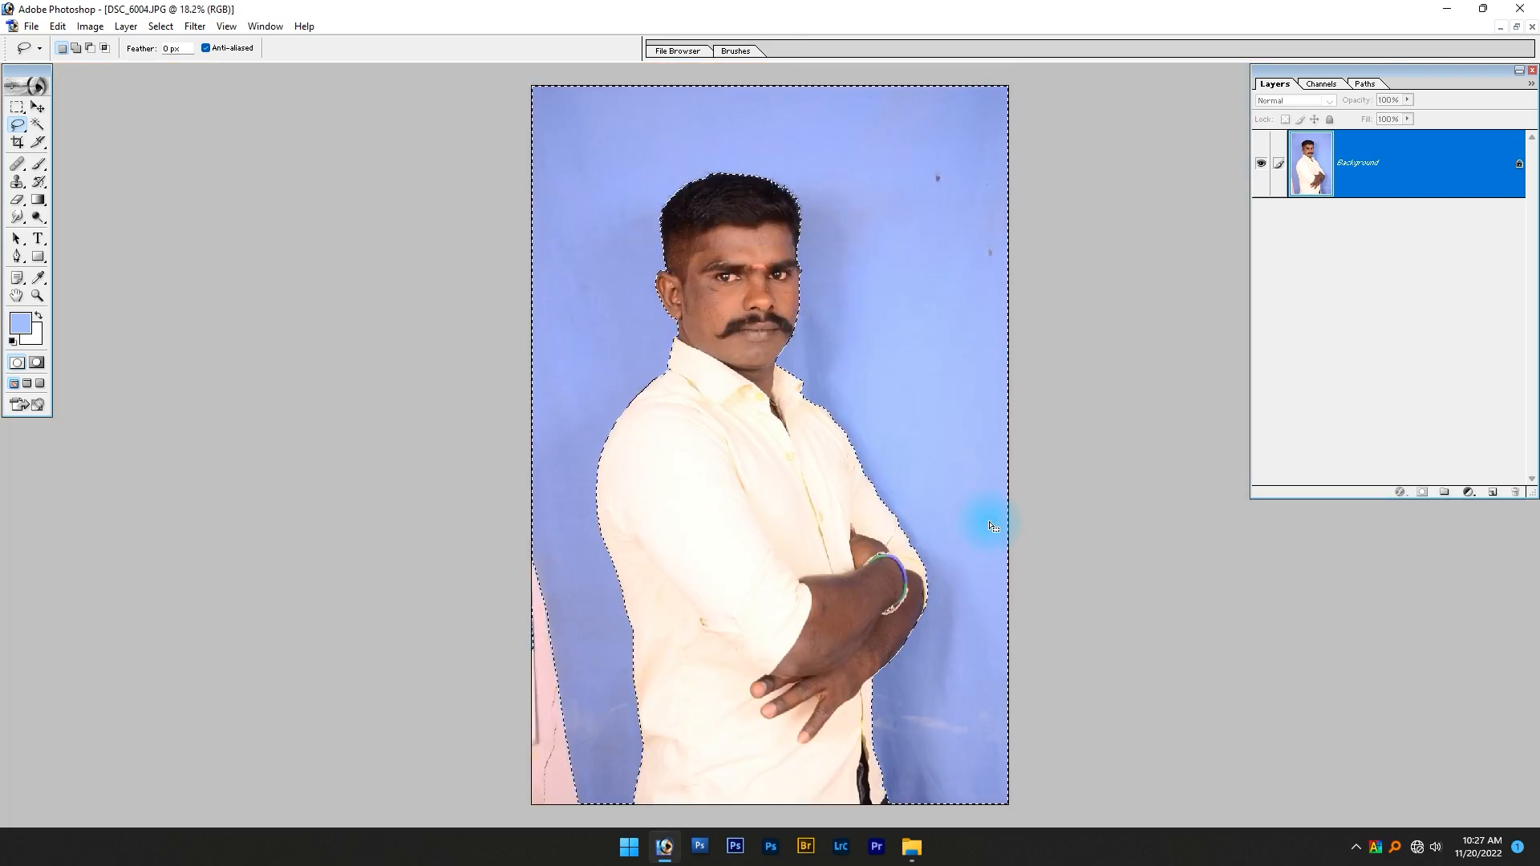
# - Add the pink wall strip at the photo's edge to the selection with the Lasso tool, and invert the selection to the man
pyautogui.moveTo(502, 537)
pyautogui.mouseDown()
pyautogui.moveTo(601, 702)
pyautogui.moveTo(481, 787)
pyautogui.mouseUp()
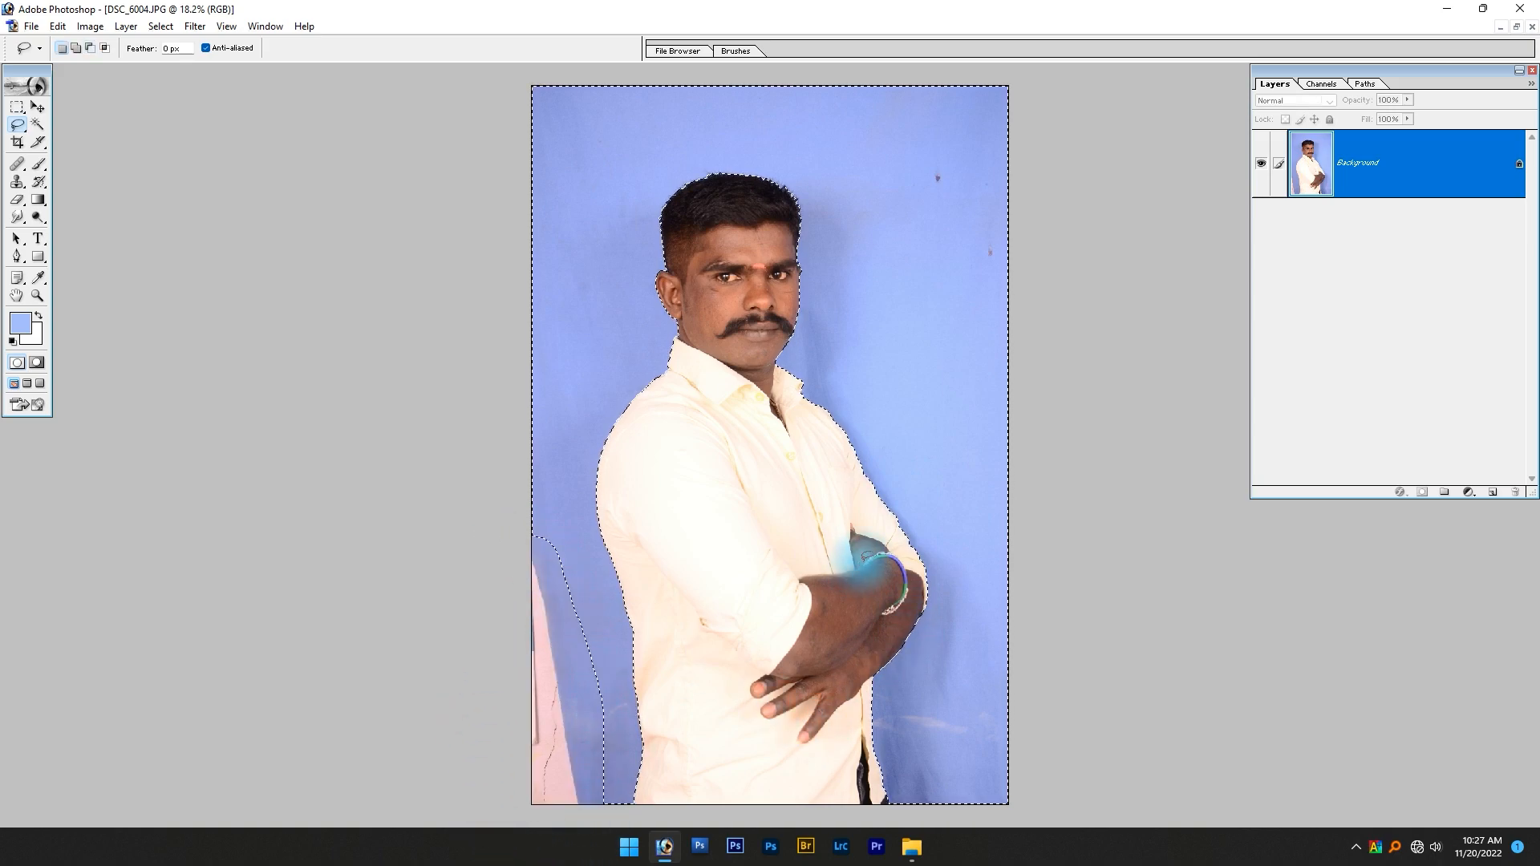
pyautogui.moveTo(543, 533)
pyautogui.mouseDown()
pyautogui.moveTo(500, 622)
pyautogui.moveTo(551, 838)
pyautogui.moveTo(593, 820)
pyautogui.moveTo(596, 705)
pyautogui.moveTo(550, 540)
pyautogui.mouseUp()
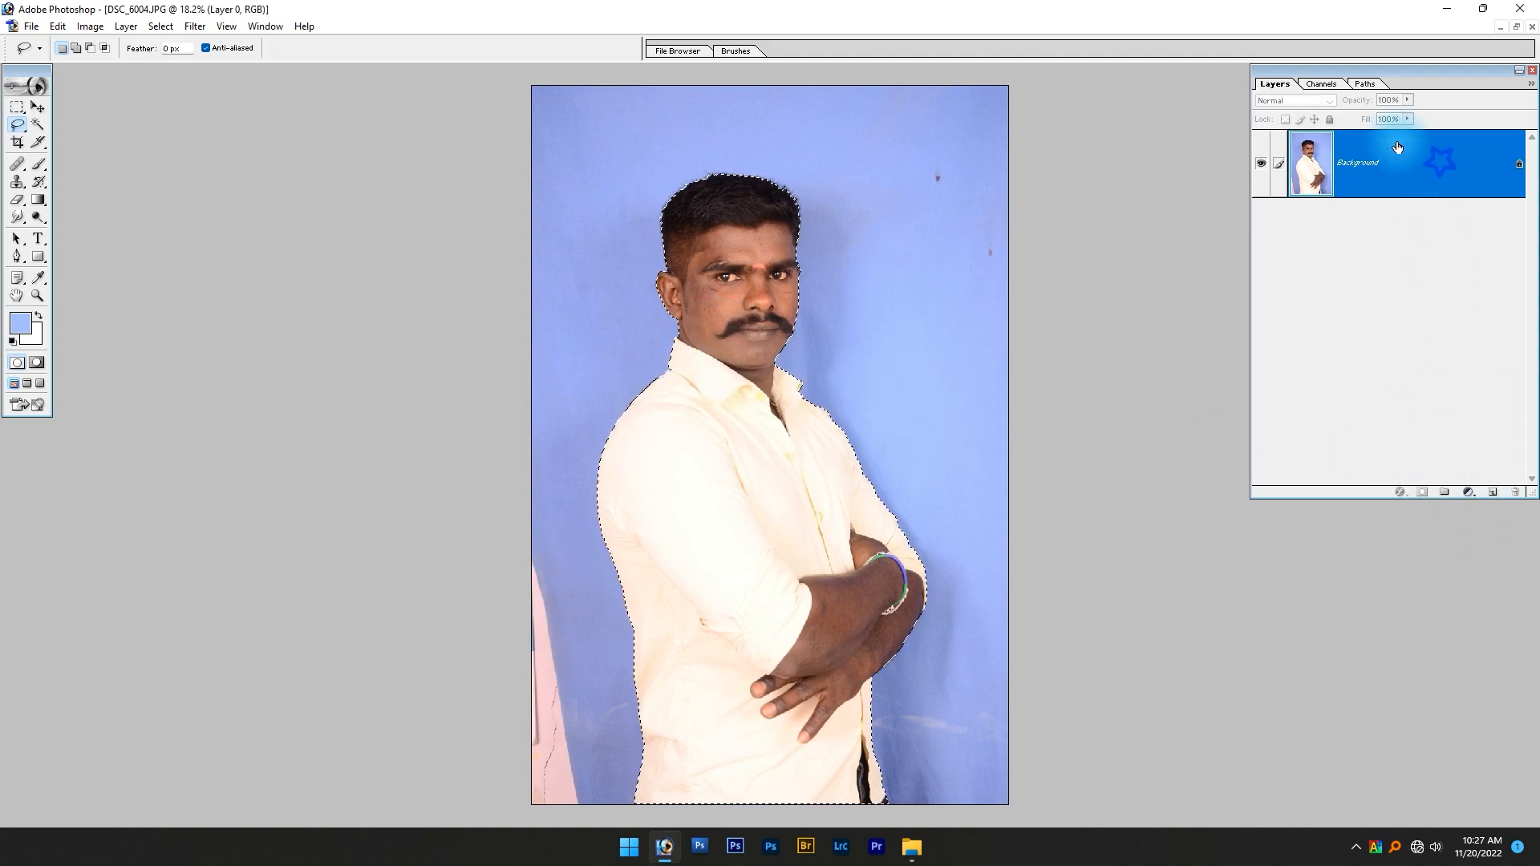
# - Convert the Background into a regular layer and mask it with the feathered selection of the man
pyautogui.keyDown('alt'); pyautogui.doubleClick(1424, 183); pyautogui.keyUp('alt')
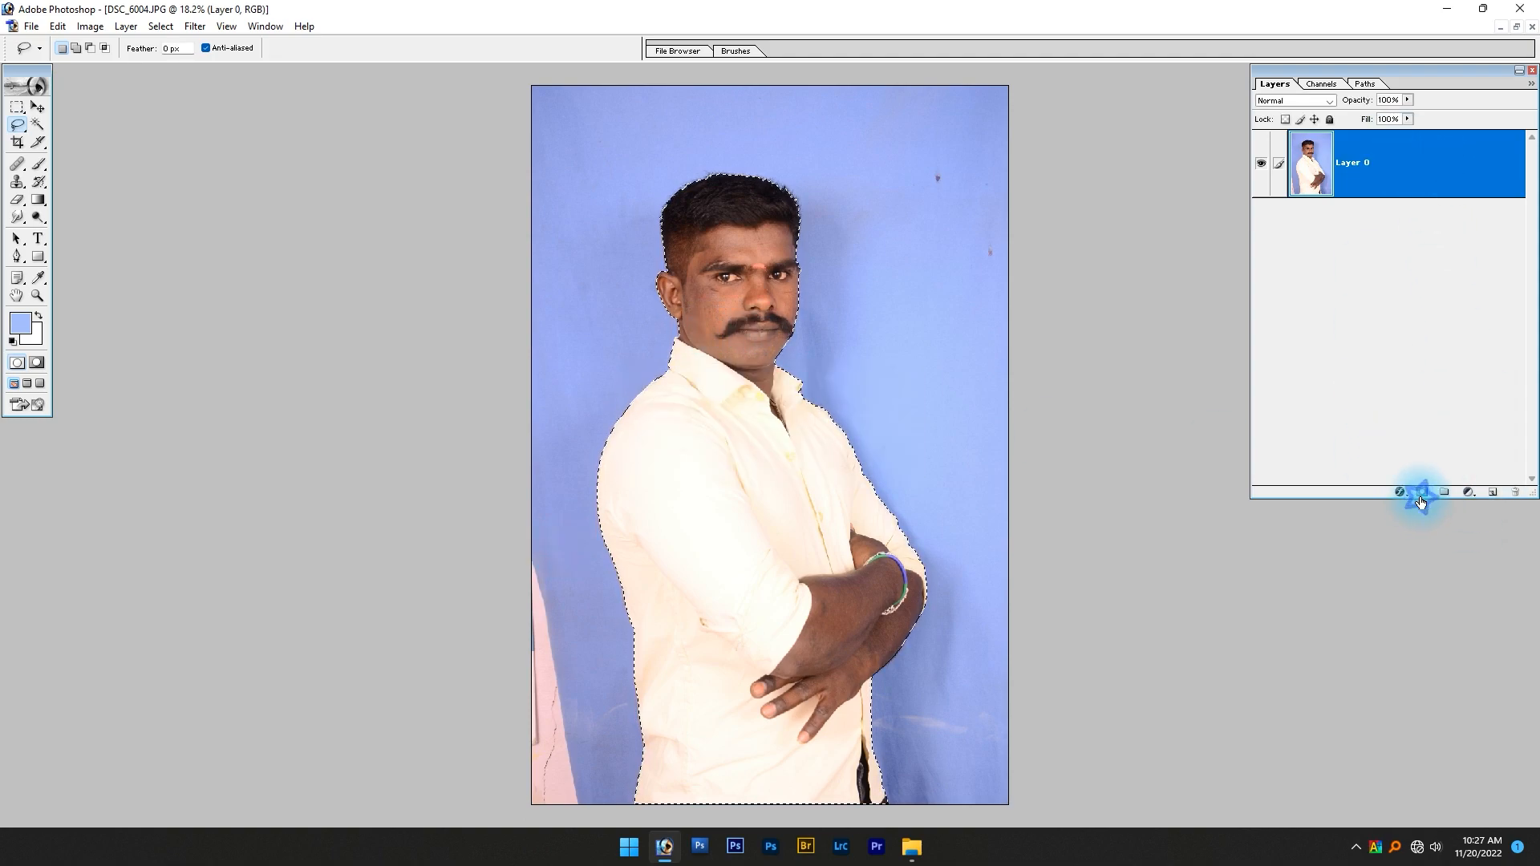
pyautogui.hotkey('ctrl', 'alt', 'd')
pyautogui.press('Return')
pyautogui.click(1422, 492)
# - Examine the collar, neck and ear edges of the masked cut-out at close zoom
pyautogui.keyDown('ctrl'); pyautogui.moveTo(825, 348); pyautogui.dragTo(657, 454); pyautogui.keyUp('ctrl')
pyautogui.moveTo(626, 289); pyautogui.dragTo(1056, 791)
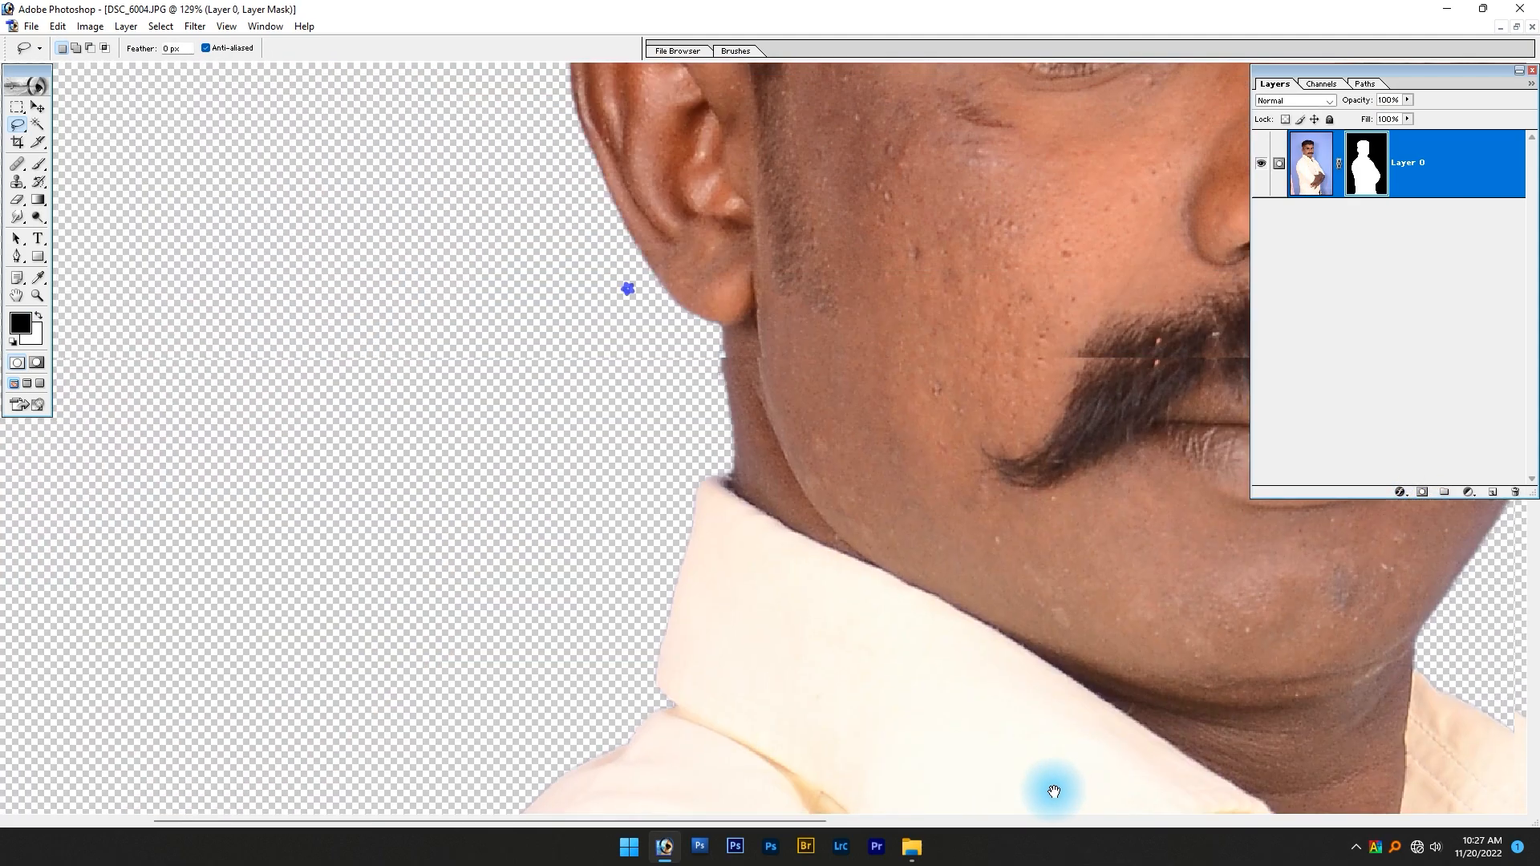
pyautogui.moveTo(815, 388); pyautogui.dragTo(690, 645)
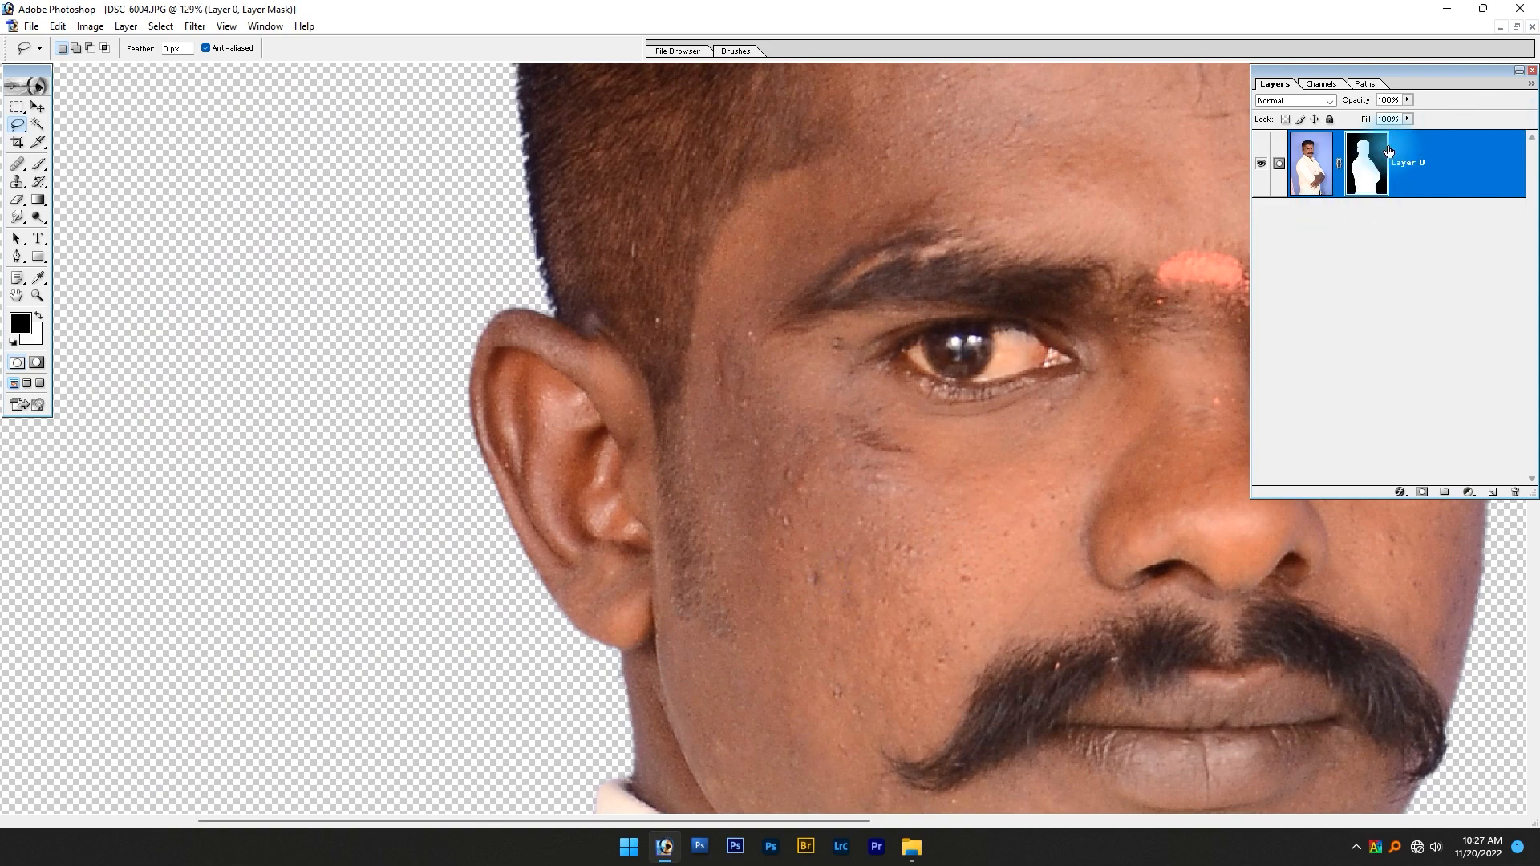
# - Disable and re-enable the layer mask to compare the man's hair and ear edges with the original photo
pyautogui.keyDown('shift'); pyautogui.click(1375, 156); pyautogui.keyUp('shift')
pyautogui.keyDown('shift'); pyautogui.click(1374, 156); pyautogui.keyUp('shift')
pyautogui.moveTo(1152, 388); pyautogui.dragTo(777, 757)
pyautogui.click(1359, 195)
pyautogui.keyDown('shift'); pyautogui.click(1359, 195); pyautogui.keyUp('shift')
pyautogui.moveTo(835, 353)
pyautogui.mouseDown()
pyautogui.moveTo(884, 344)
pyautogui.moveTo(830, 345)
pyautogui.mouseUp()
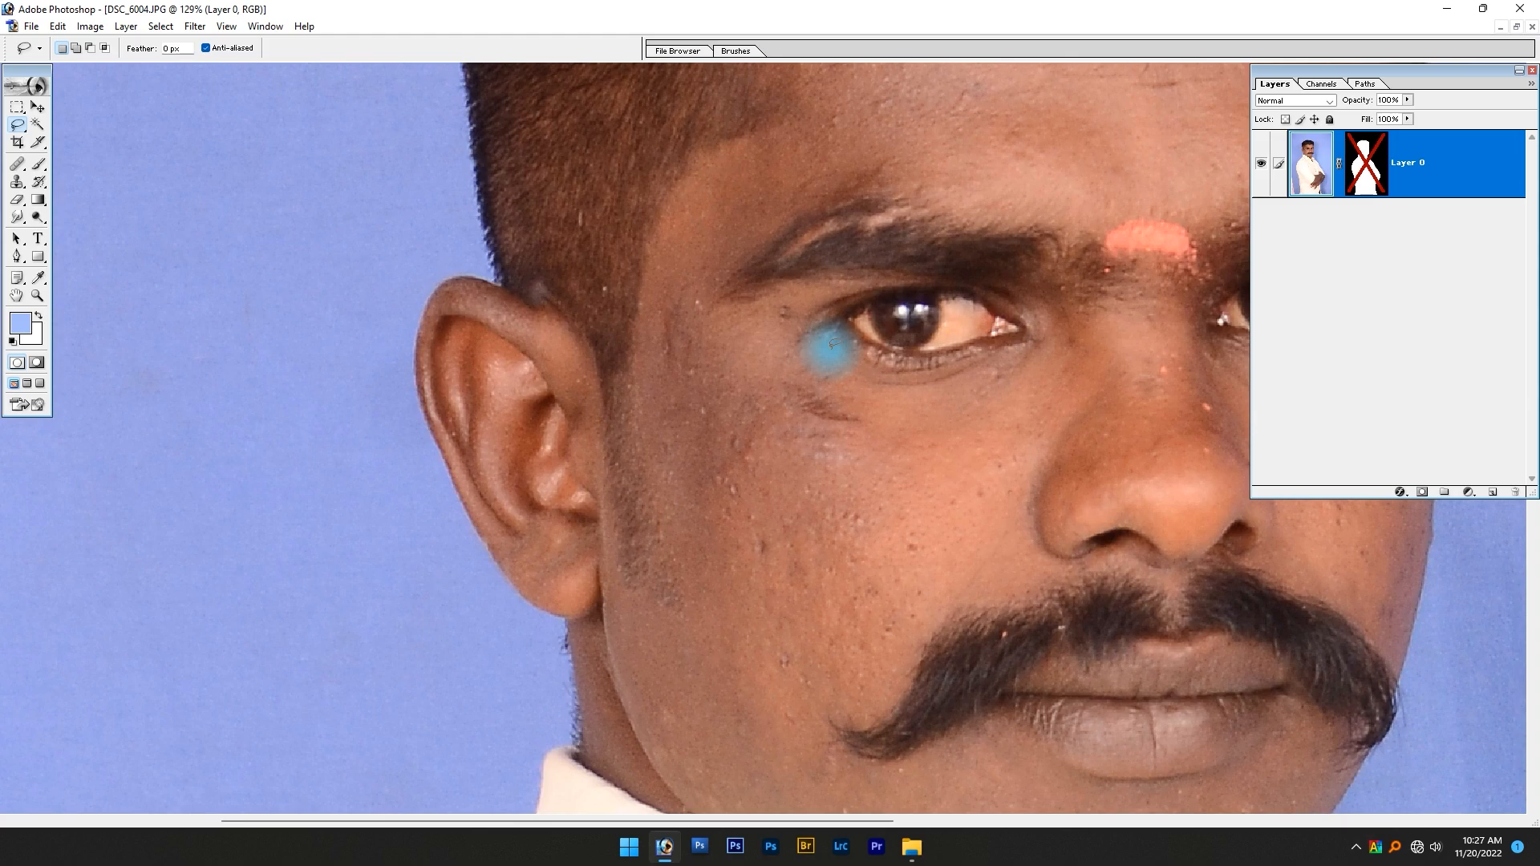
pyautogui.hotkey('ctrl', 'z')
pyautogui.hotkey('ctrl', '0')
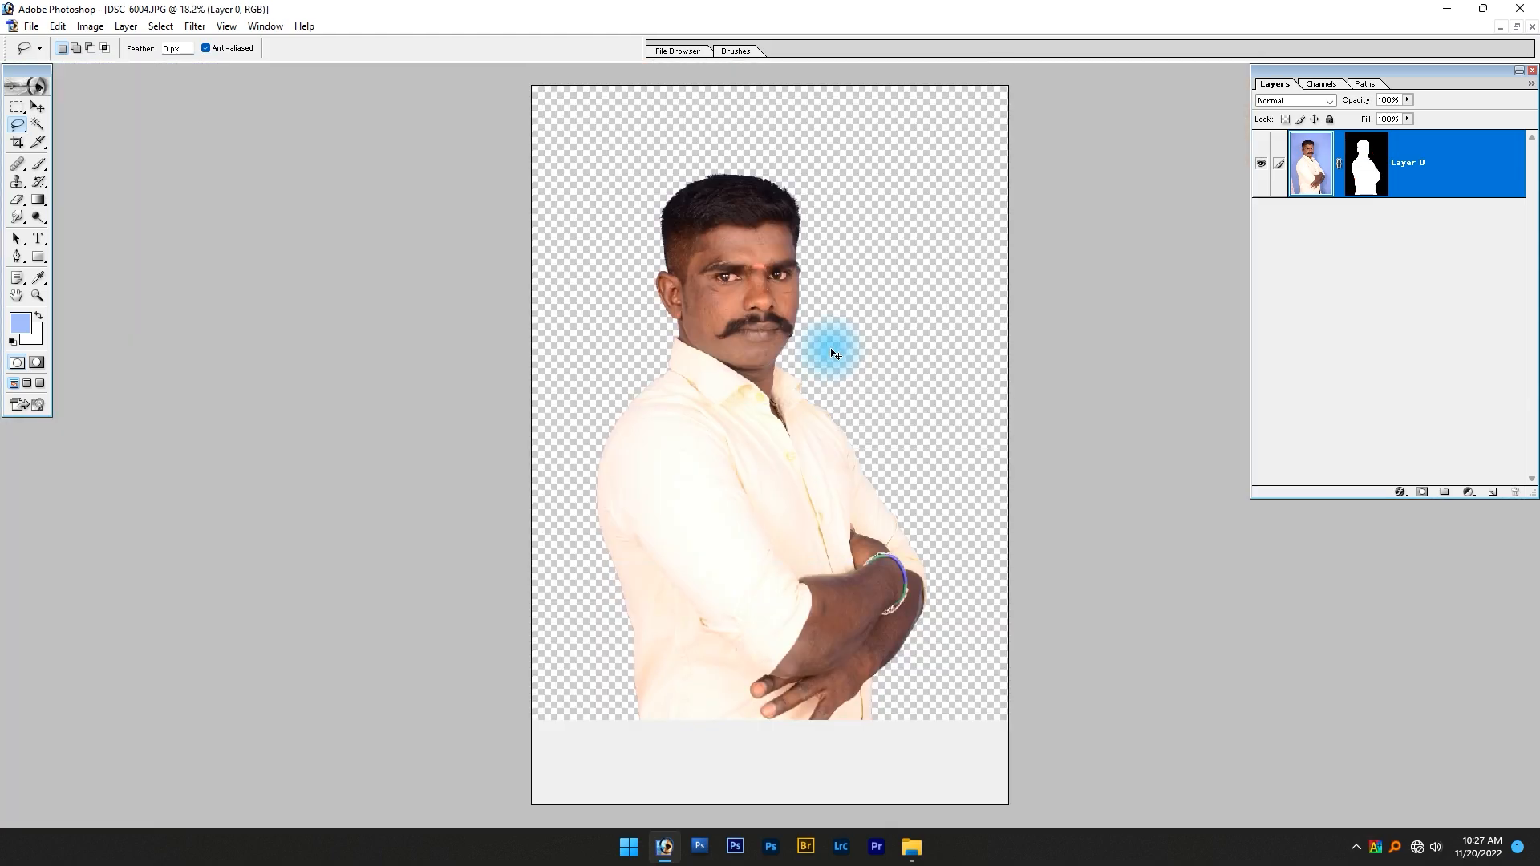
# - Examine the fine hair edge above the ear and the whole cut-out against the transparent background
pyautogui.scroll(5, 698, 281)
pyautogui.hotkey('ctrl', 'z')
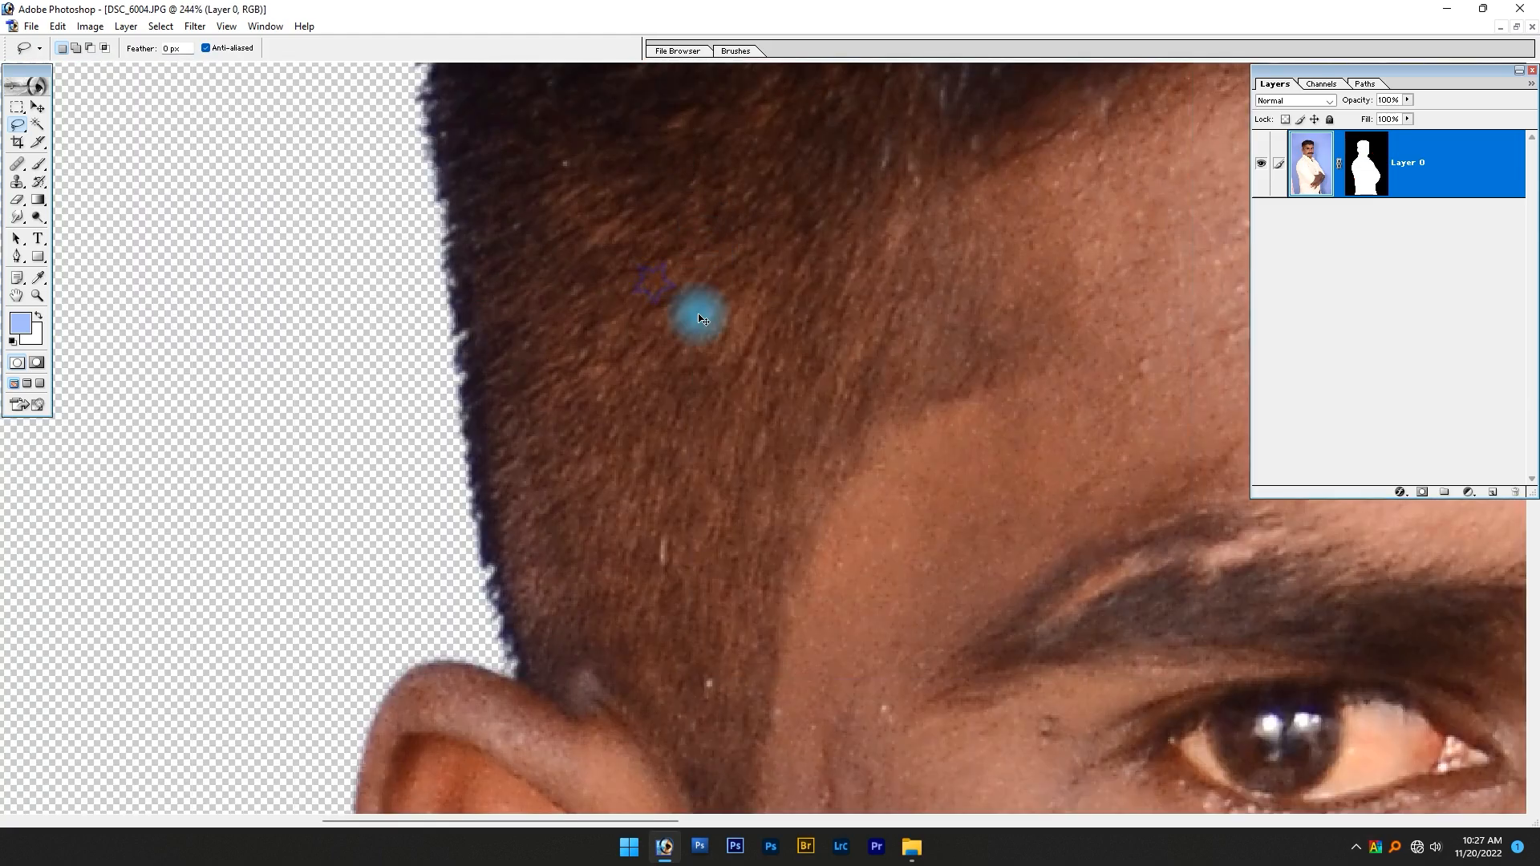
pyautogui.hotkey('ctrl', 'z')
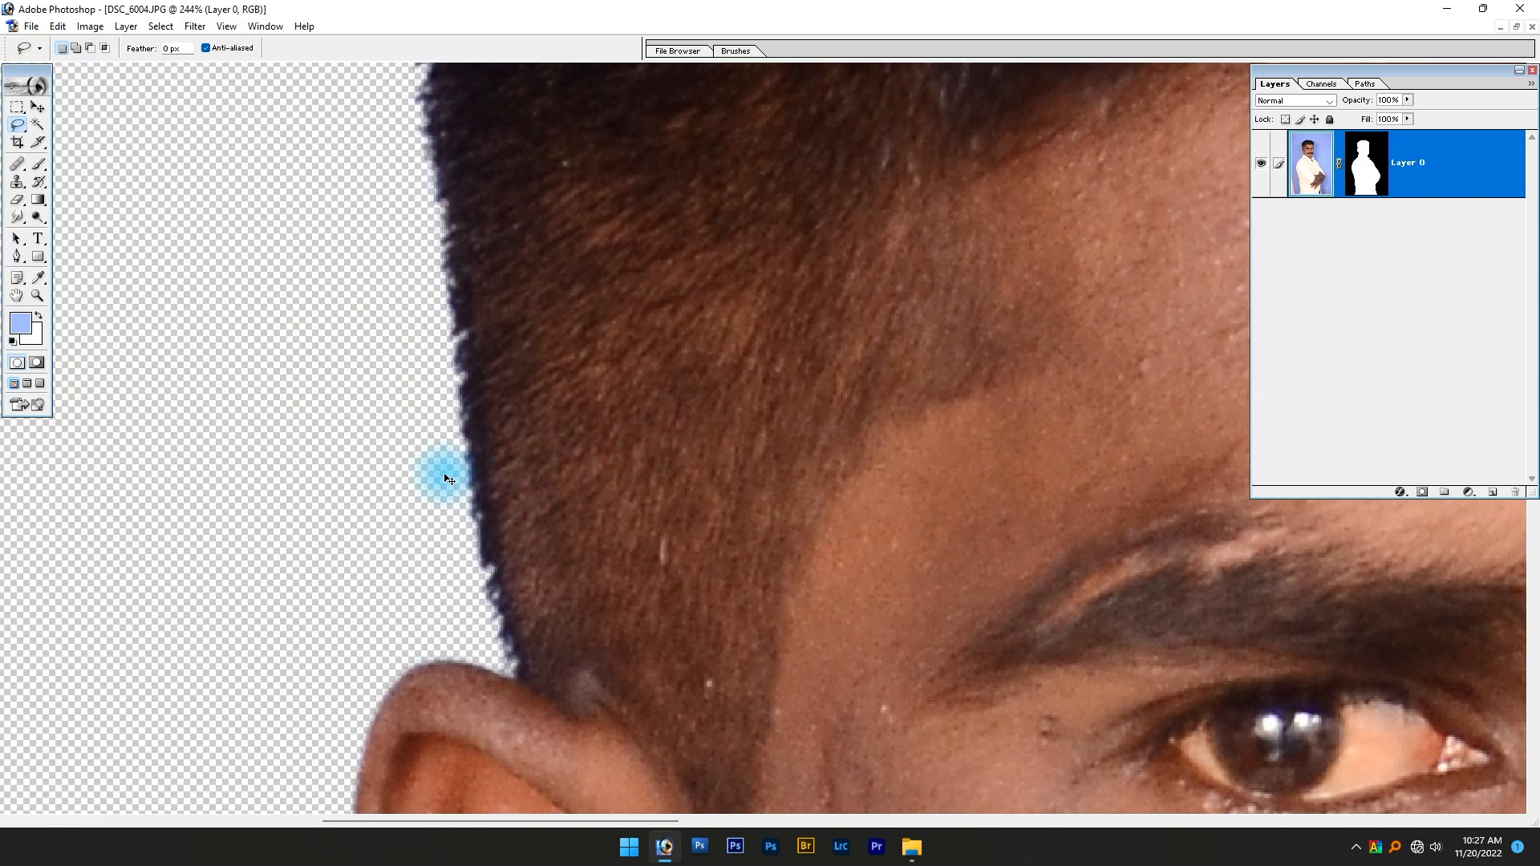
pyautogui.scroll(-8, 418, 515)
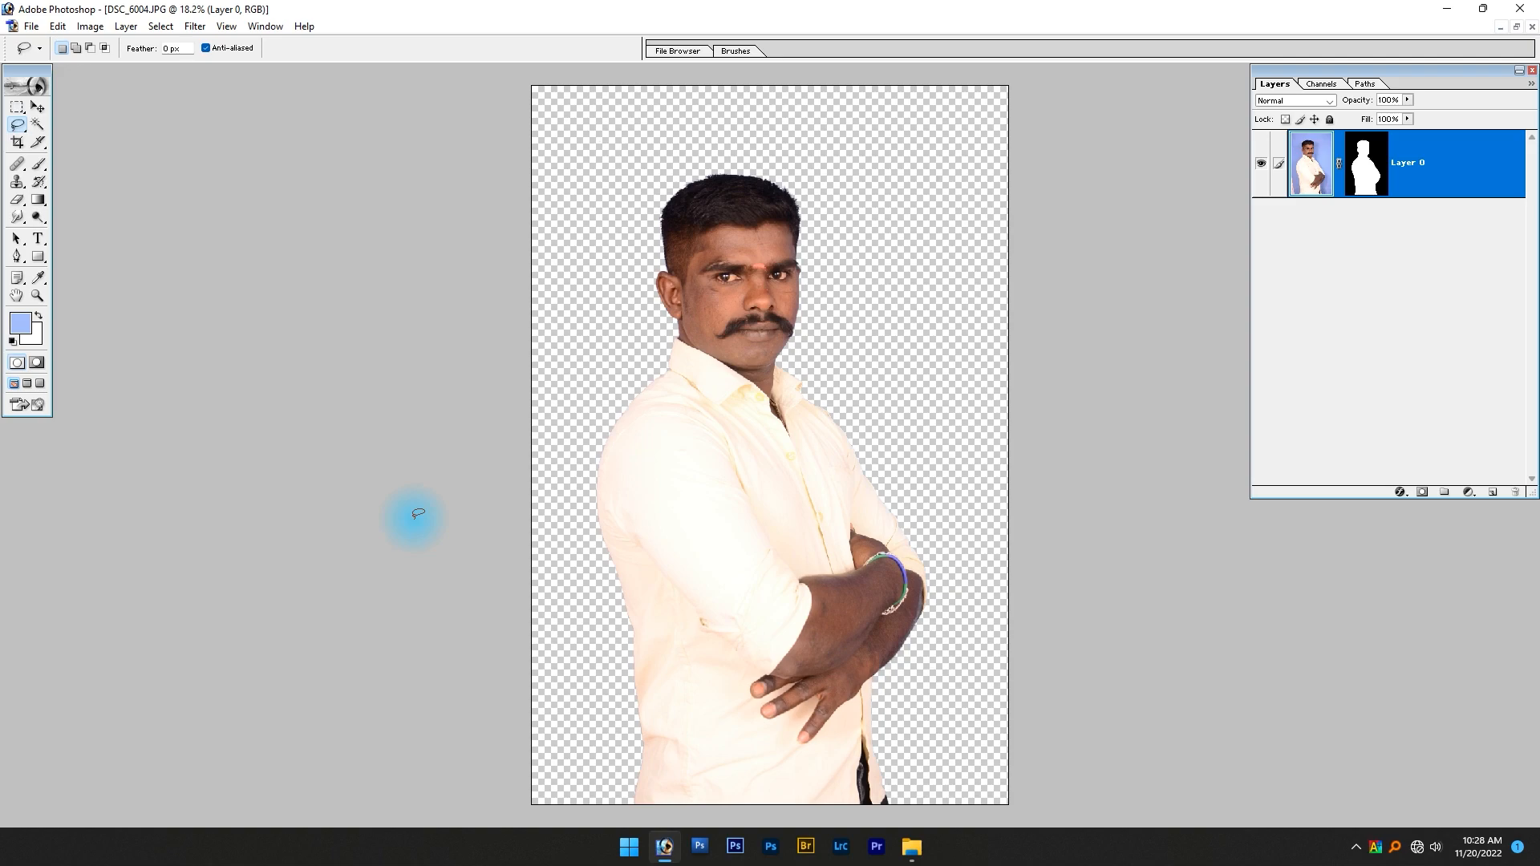
# - Switch to the Editing folder in File Explorer
pyautogui.hotkey('alt', 'Tab')
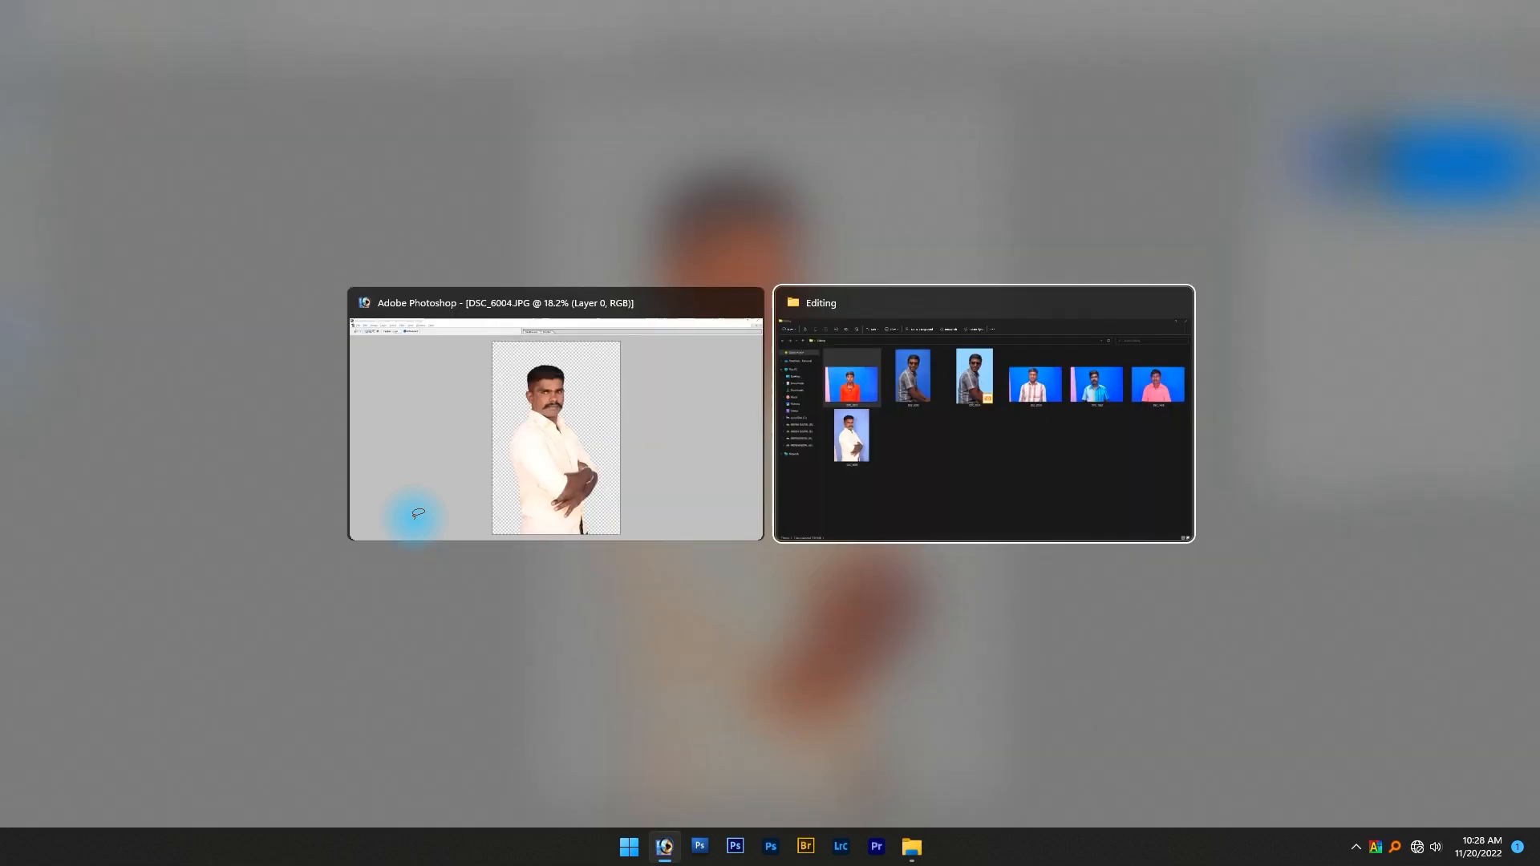